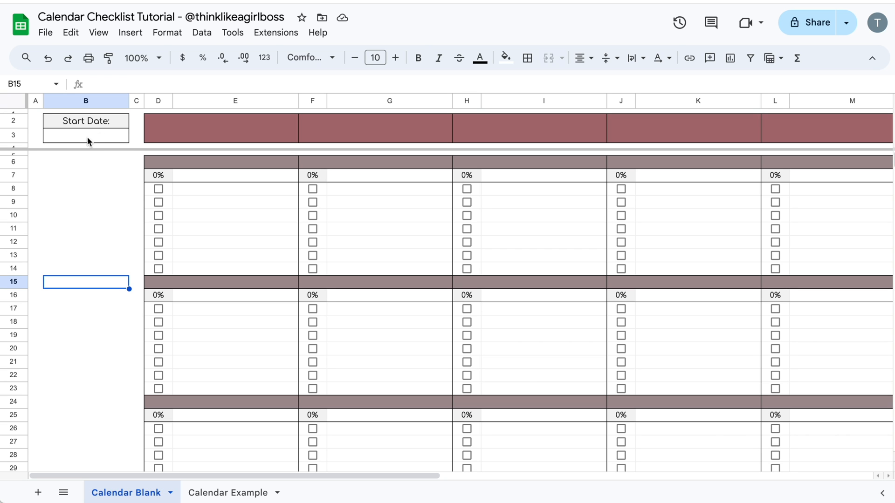
# Set the calendar's start date to Feb 11, 2024 and look over all the weeks and days it fills in.
pyautogui.doubleClick(88, 136)
pyautogui.click(40, 213)
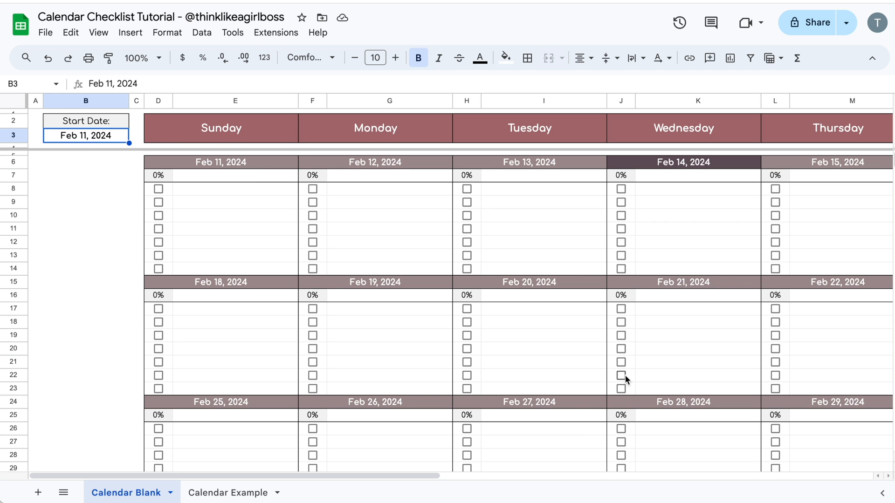
pyautogui.scroll(-8, 625, 376)
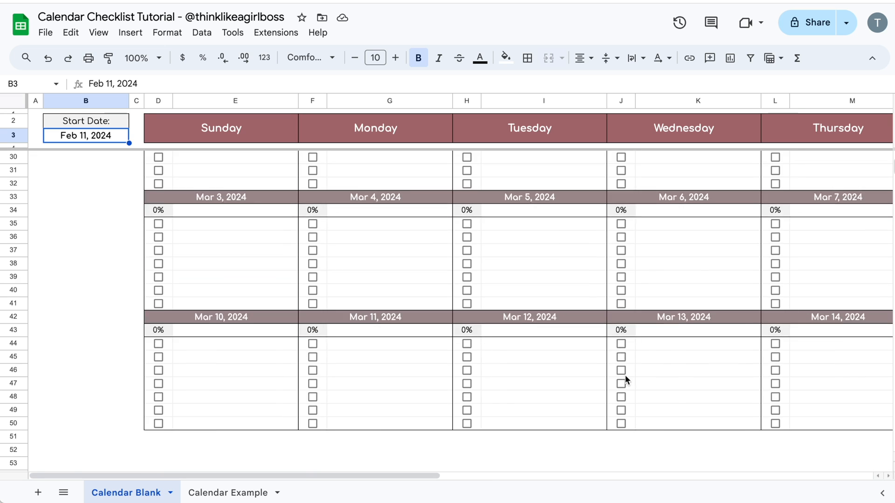
pyautogui.hscroll(3, 624, 374)
pyautogui.scroll(8, 624, 375)
pyautogui.hscroll(-3, 625, 372)
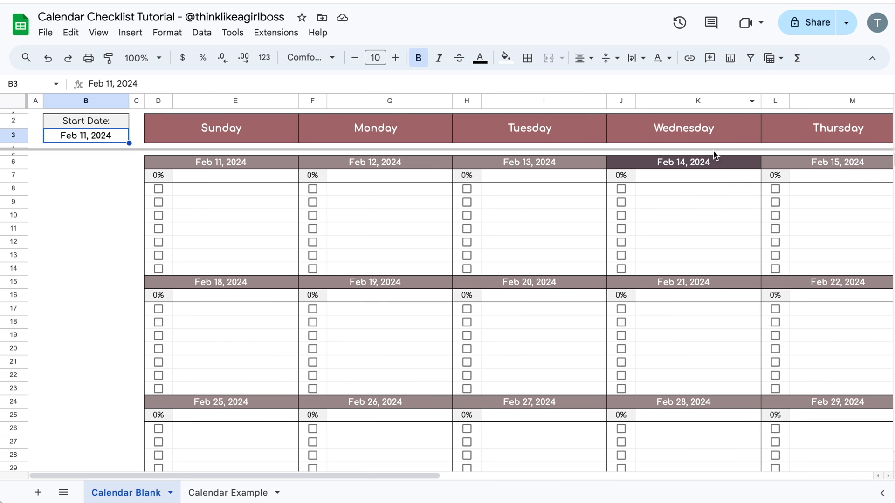
# Change the calendar's start date to Feb 12, 2024 and then to Feb 13, 2024.
pyautogui.doubleClick(76, 136)
pyautogui.click(56, 214)
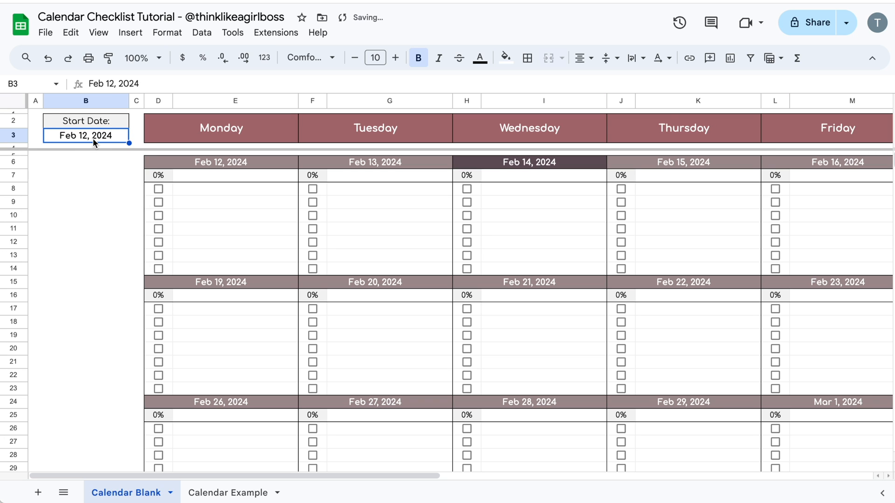
pyautogui.doubleClick(93, 138)
pyautogui.click(74, 216)
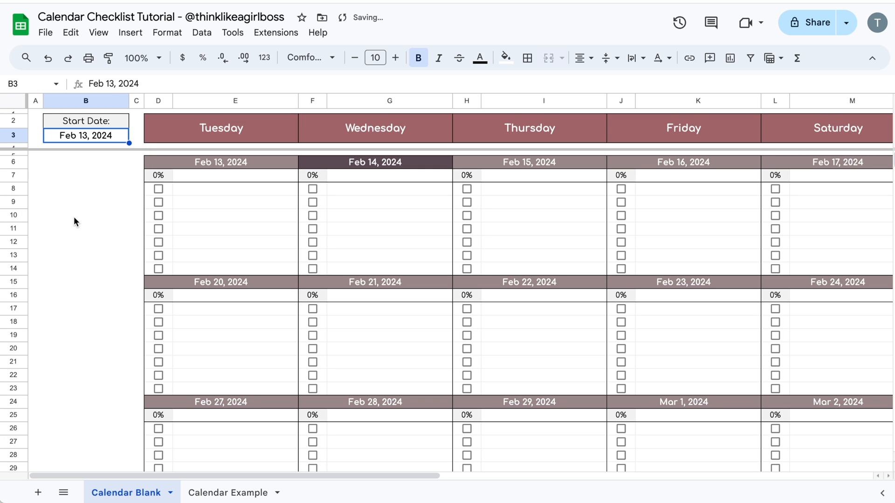
pyautogui.click(394, 220)
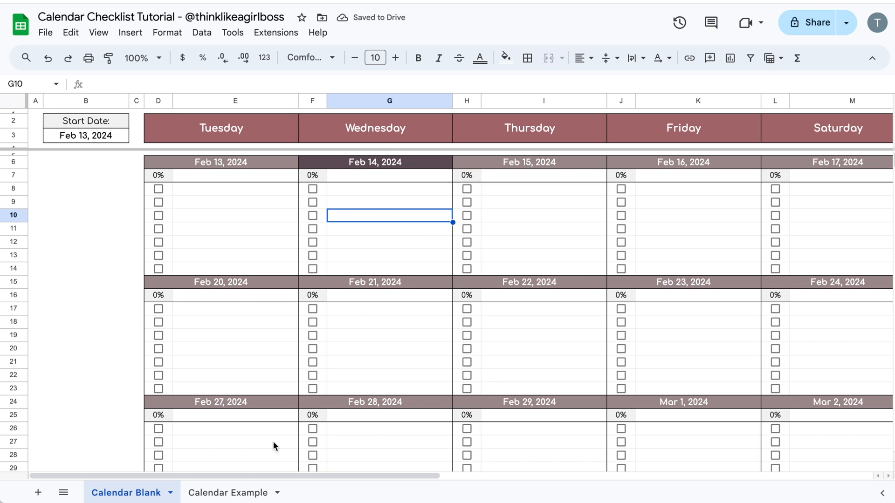
# On the Calendar Example sheet, check off all the listed tasks for Feb 13 and Feb 14, 2024.
pyautogui.click(231, 494)
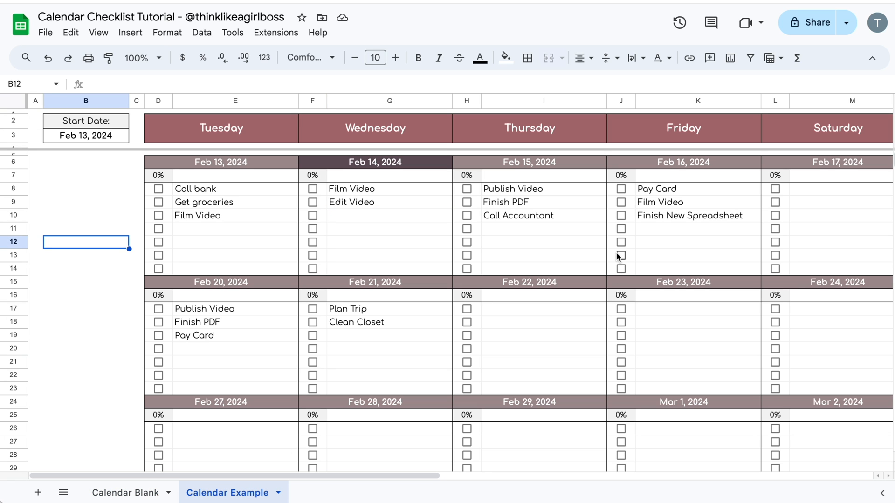
pyautogui.click(158, 189)
pyautogui.click(158, 202)
pyautogui.click(158, 214)
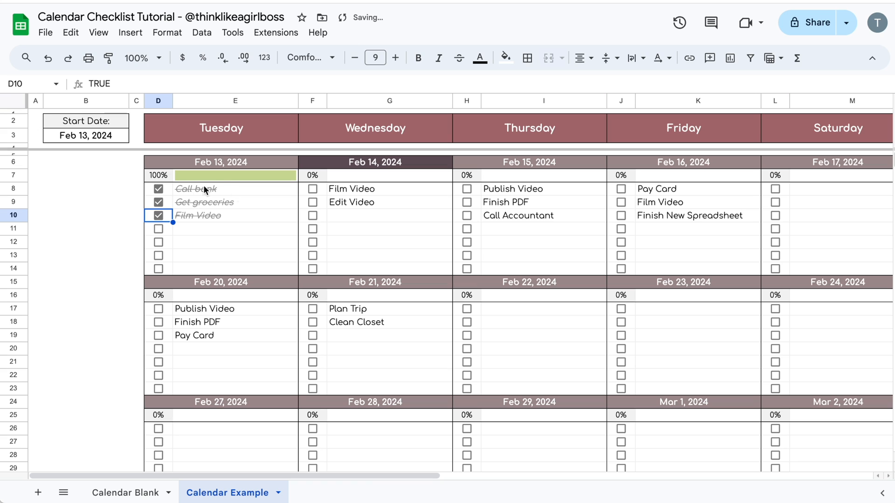
pyautogui.click(313, 188)
pyautogui.click(312, 202)
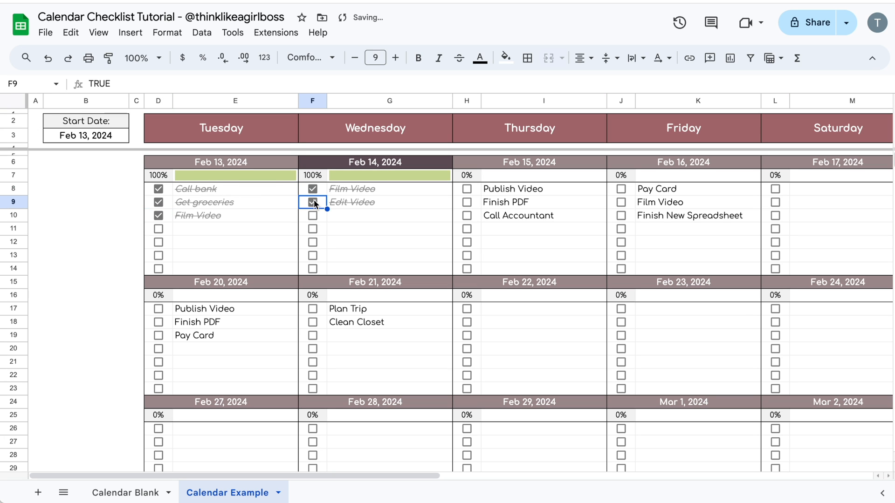
# Check off all the listed tasks for Feb 15 and Feb 16, 2024.
pyautogui.click(467, 189)
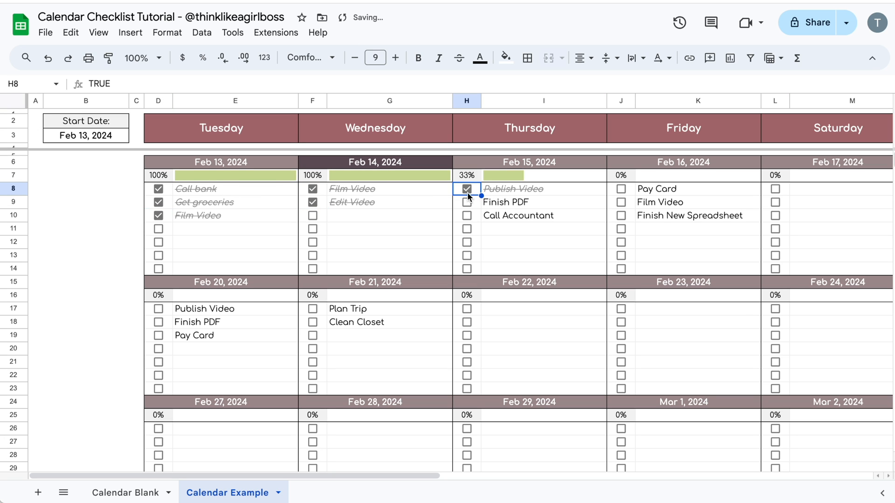
pyautogui.click(466, 203)
pyautogui.click(466, 215)
pyautogui.click(621, 188)
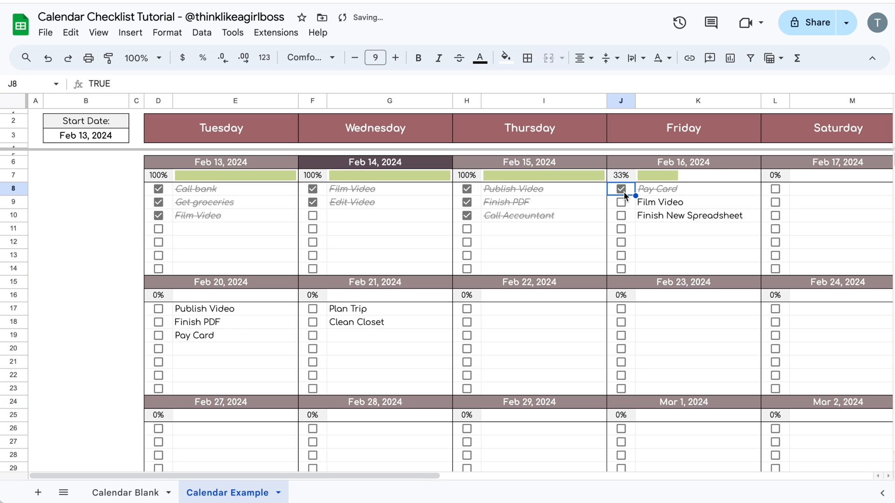
pyautogui.click(621, 202)
pyautogui.click(621, 216)
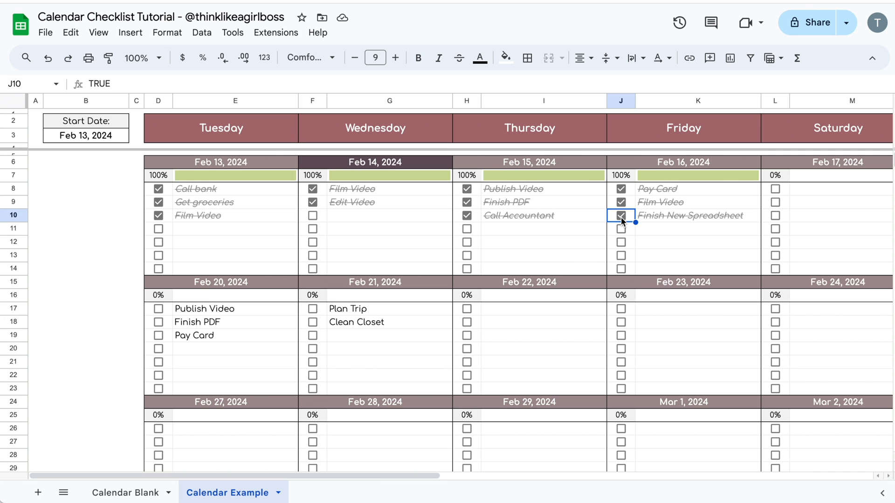
pyautogui.click(86, 309)
# Duplicate the Calendar Blank sheet and rename the copy as 01.
pyautogui.click(128, 492)
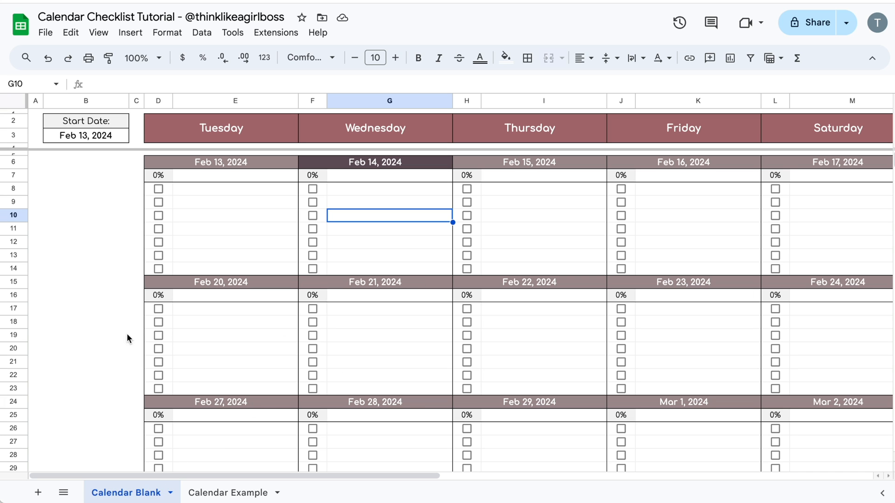
pyautogui.rightClick(133, 494)
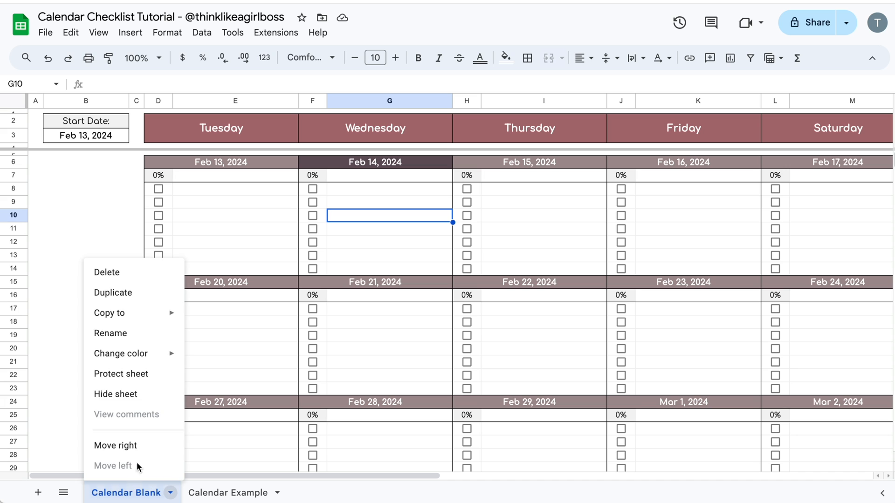
pyautogui.click(166, 297)
pyautogui.doubleClick(193, 493)
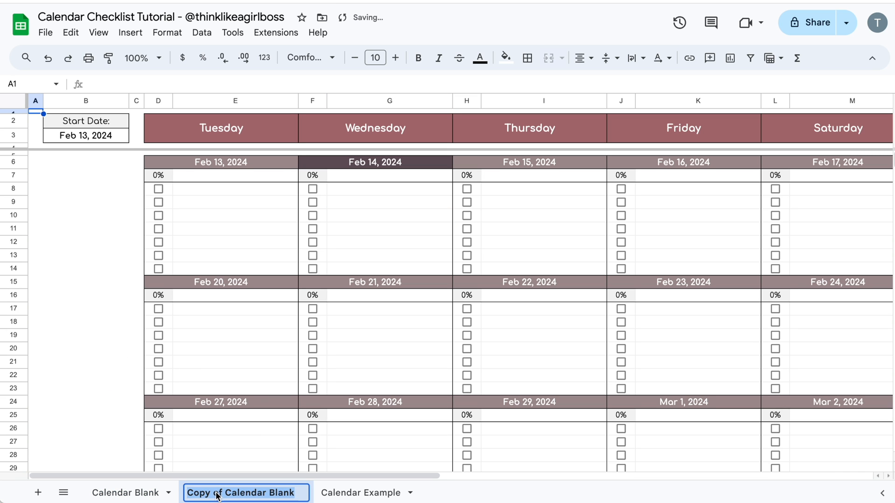
pyautogui.write('01')
pyautogui.press('Return')
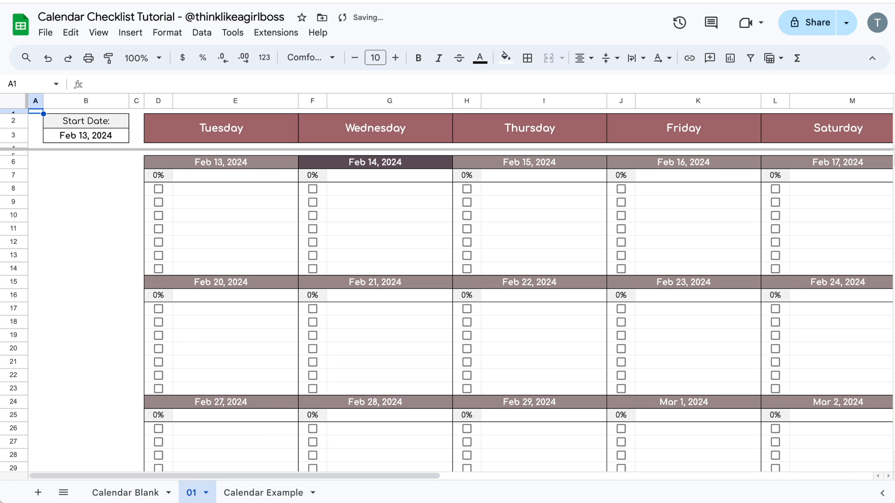
# Duplicate the 01 sheet and rename the copy as 02.
pyautogui.rightClick(192, 493)
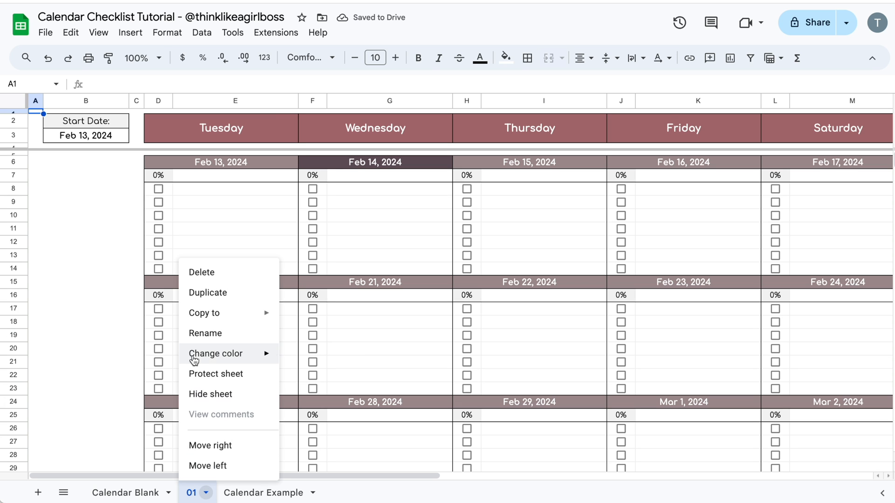
pyautogui.click(235, 295)
pyautogui.doubleClick(245, 493)
pyautogui.write('02')
pyautogui.press('Return')
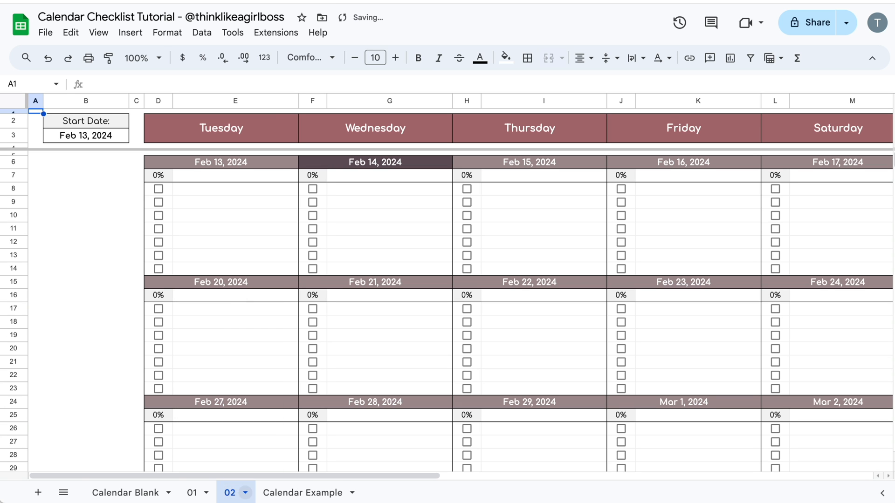
# Set the start date on the Calendar Blank sheet to March 1, 2024.
pyautogui.click(192, 492)
pyautogui.click(115, 494)
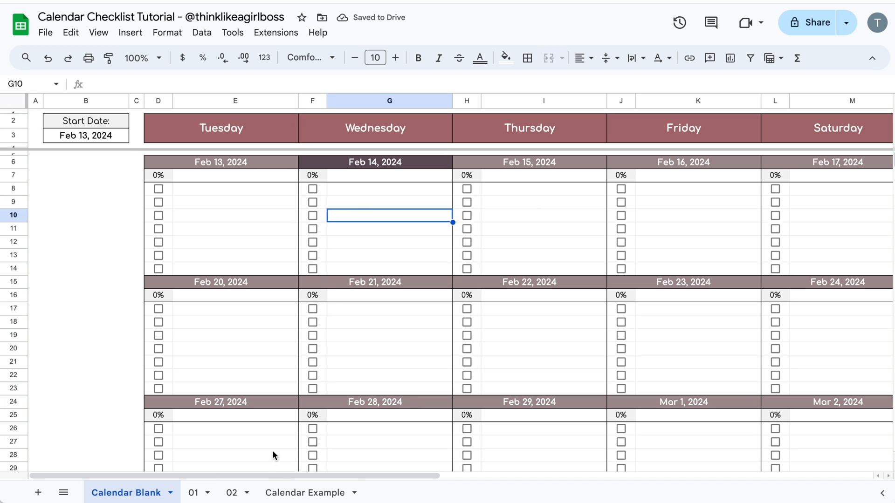
pyautogui.click(294, 493)
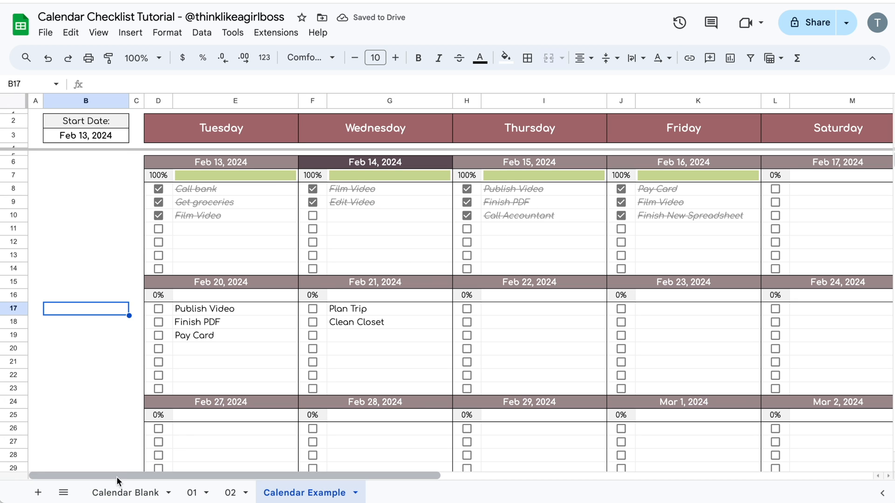
pyautogui.click(107, 492)
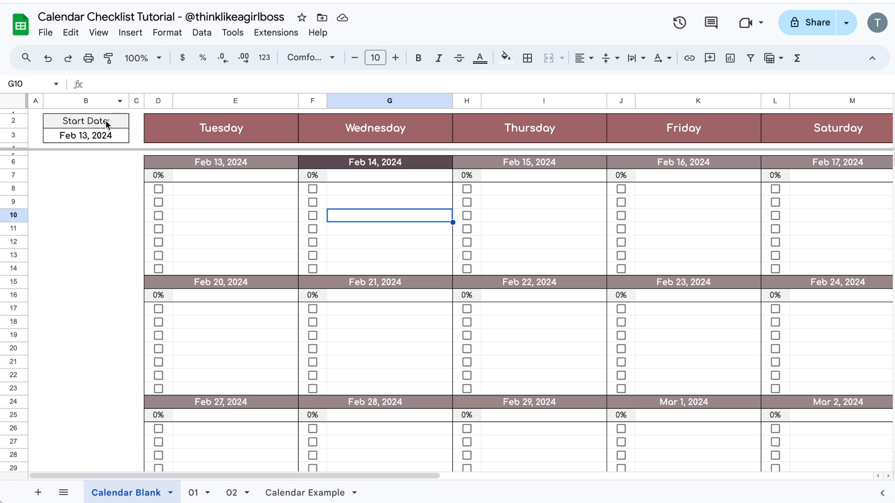
pyautogui.doubleClick(112, 136)
pyautogui.click(133, 156)
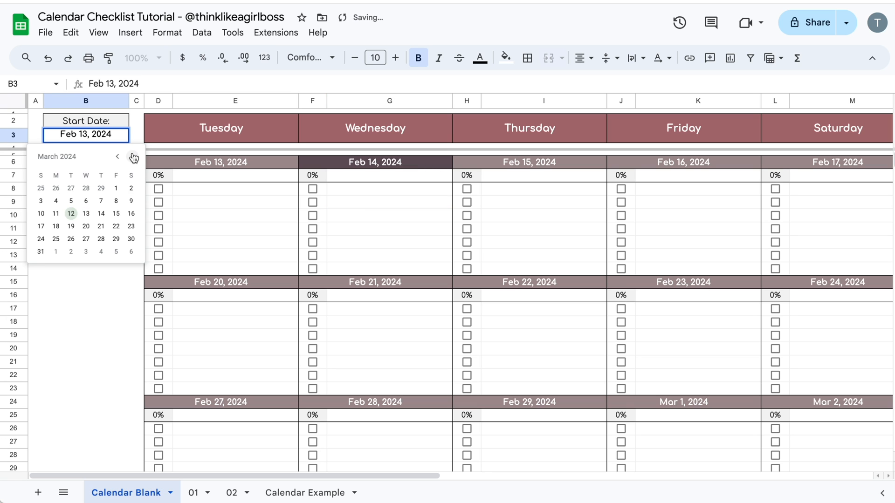
pyautogui.click(115, 188)
pyautogui.click(550, 228)
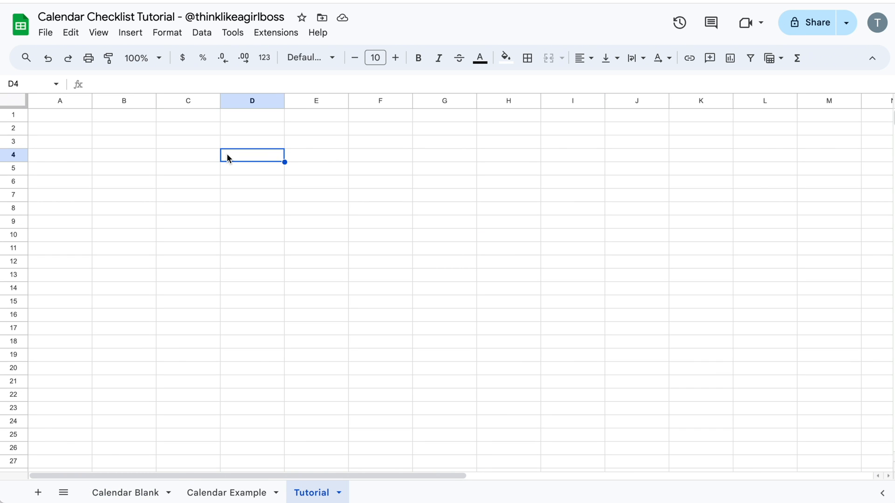
# Enter the label "Start Date:" in cell B2 of the Tutorial sheet.
pyautogui.click(194, 176)
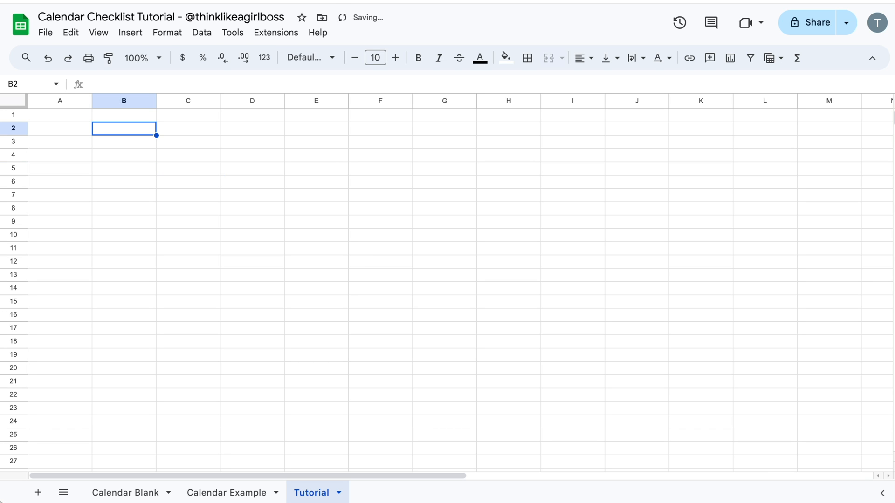
pyautogui.write('Start Date:')
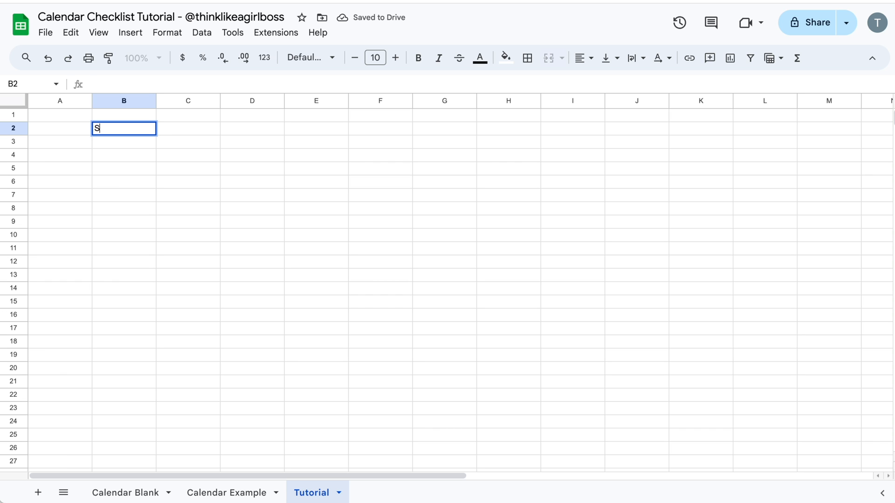
pyautogui.click(124, 142)
pyautogui.doubleClick(132, 141)
pyautogui.click(206, 154)
# Give cell B3 below the label a black outer border and narrow column A into a slim margin.
pyautogui.click(119, 144)
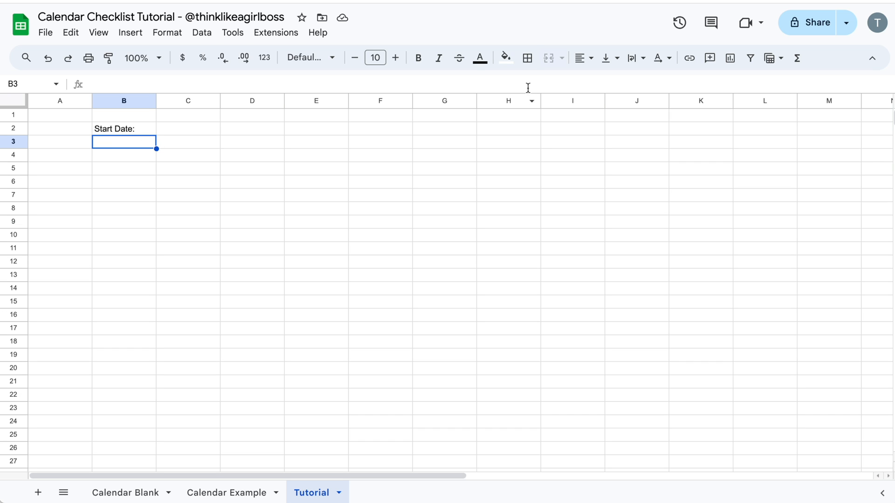
pyautogui.click(528, 62)
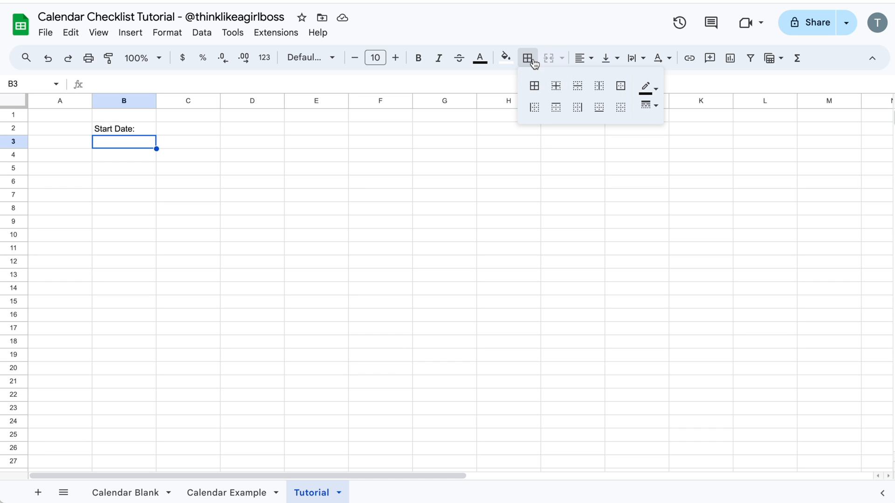
pyautogui.click(653, 92)
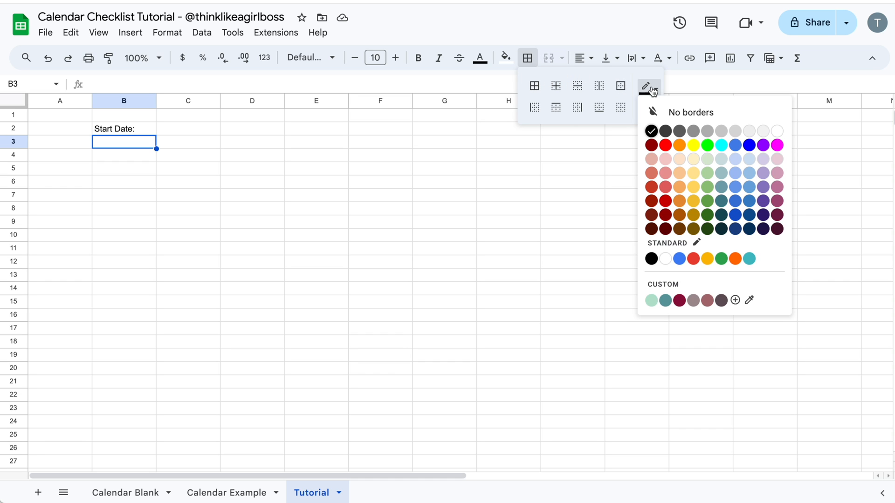
pyautogui.click(648, 126)
pyautogui.click(623, 88)
pyautogui.click(272, 297)
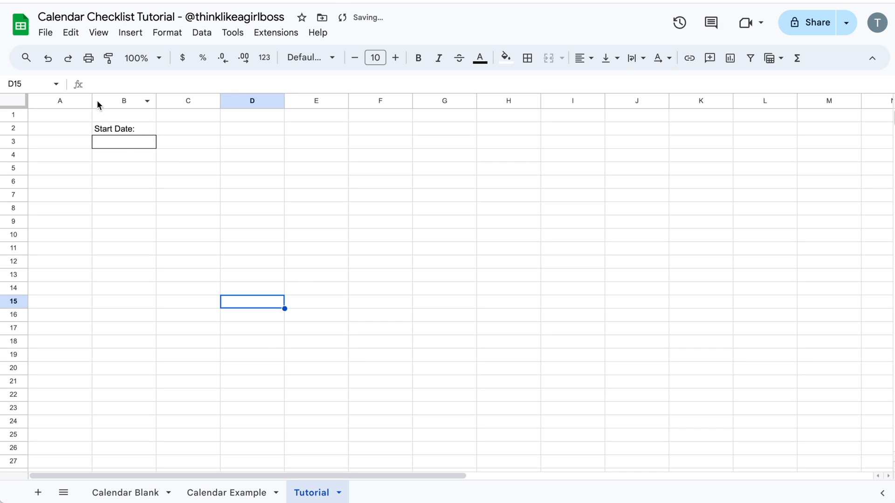
pyautogui.moveTo(92, 101); pyautogui.dragTo(41, 105)
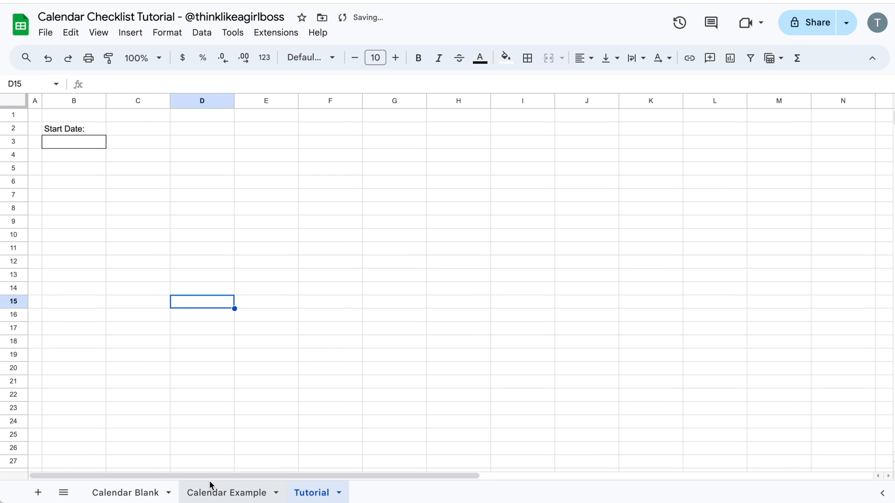
# Check the extent of the first day's checklist on Calendar Example, then add an outer border around D8:E14 on the Tutorial sheet.
pyautogui.click(214, 491)
pyautogui.moveTo(169, 187); pyautogui.dragTo(211, 269)
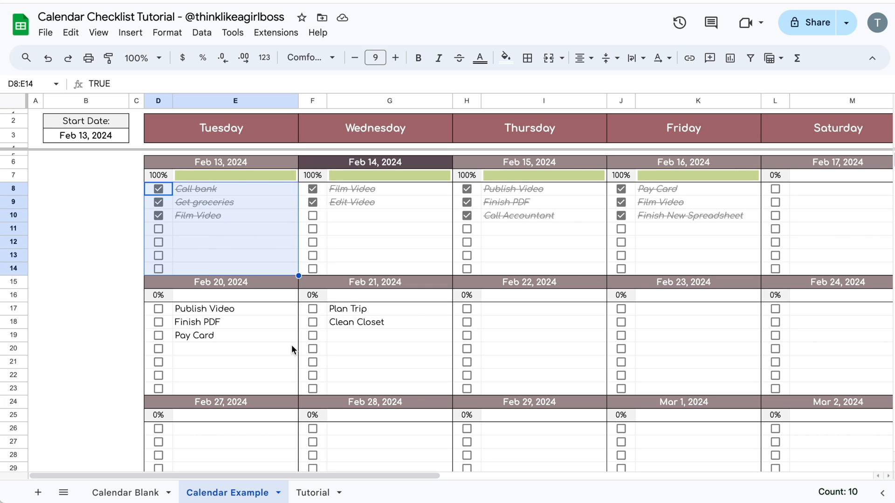
pyautogui.click(313, 493)
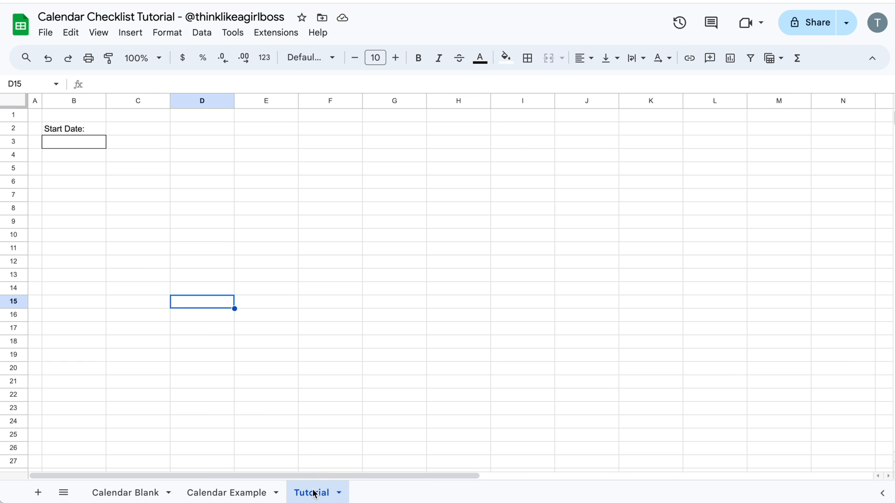
pyautogui.moveTo(198, 211); pyautogui.dragTo(264, 294)
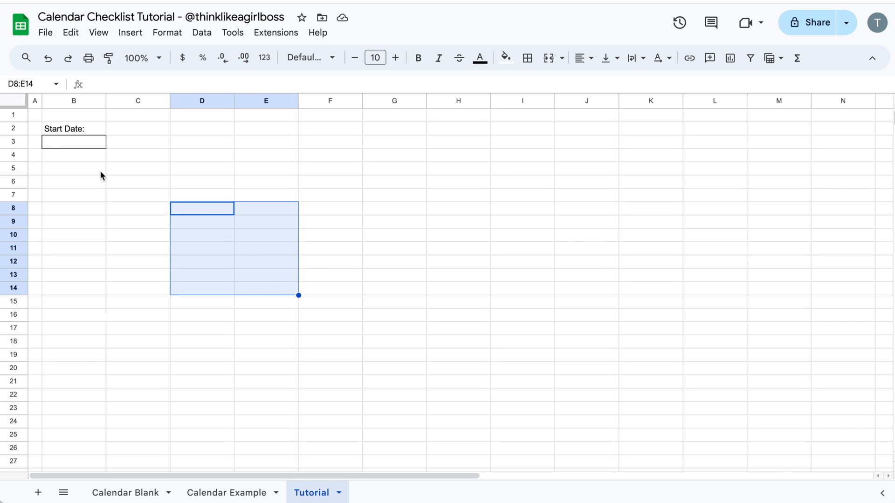
pyautogui.click(190, 208)
pyautogui.click(532, 67)
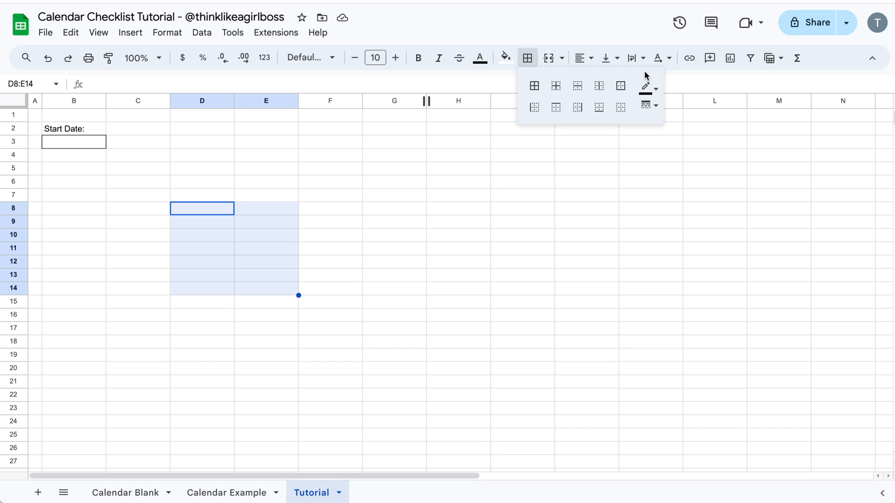
pyautogui.click(625, 92)
pyautogui.click(475, 291)
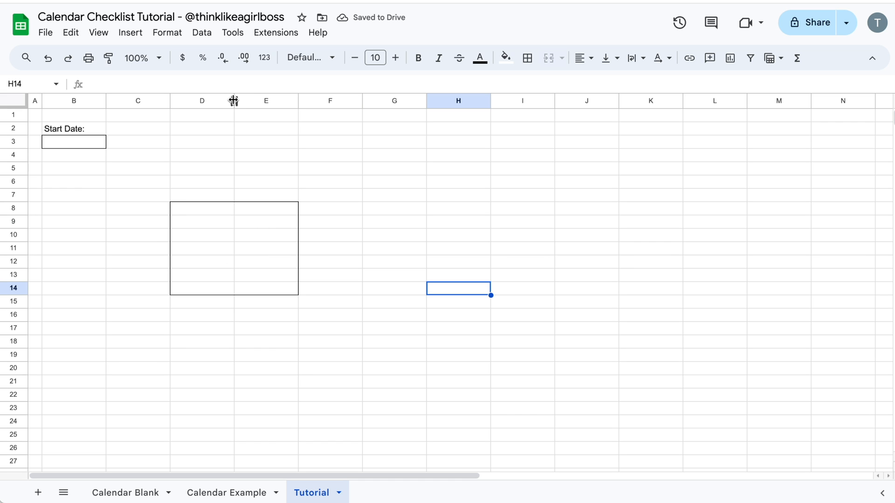
# Narrow column D to checkbox width and widen column E for the task text of the first day block.
pyautogui.moveTo(233, 101); pyautogui.dragTo(191, 106)
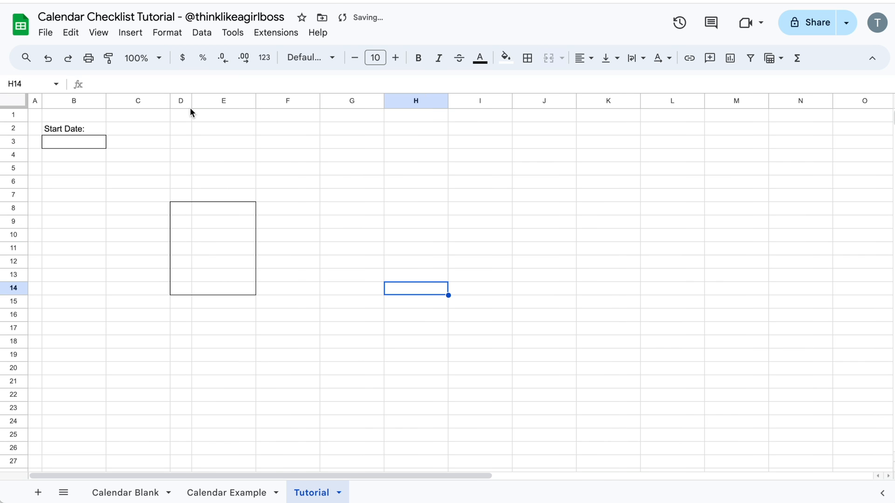
pyautogui.moveTo(256, 101); pyautogui.dragTo(281, 101)
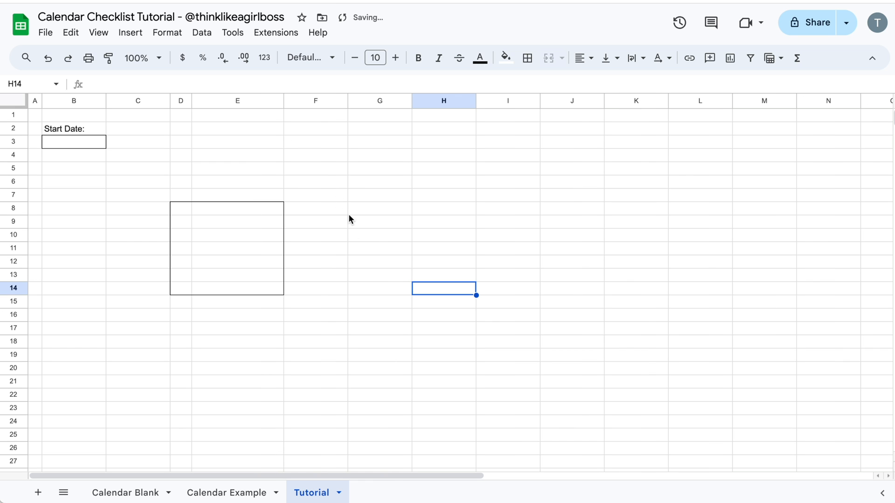
pyautogui.click(354, 226)
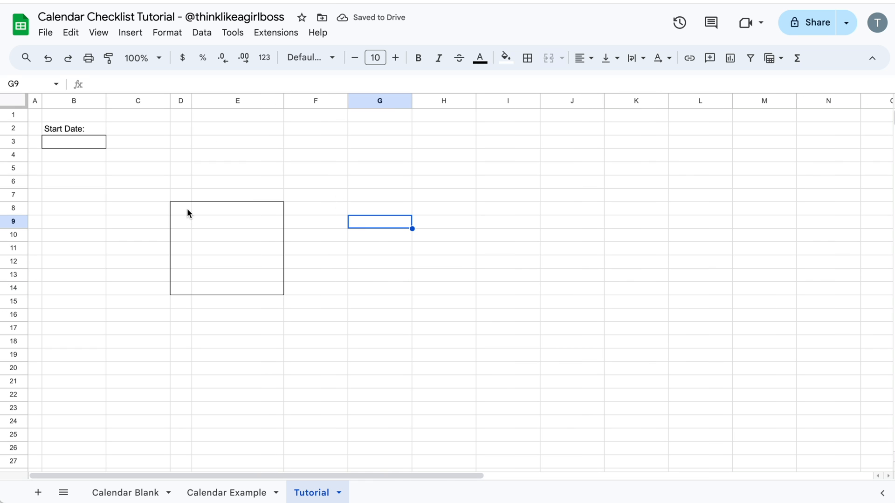
# Insert checkboxes in D8:D14 of the bordered day block.
pyautogui.moveTo(186, 210); pyautogui.dragTo(181, 286)
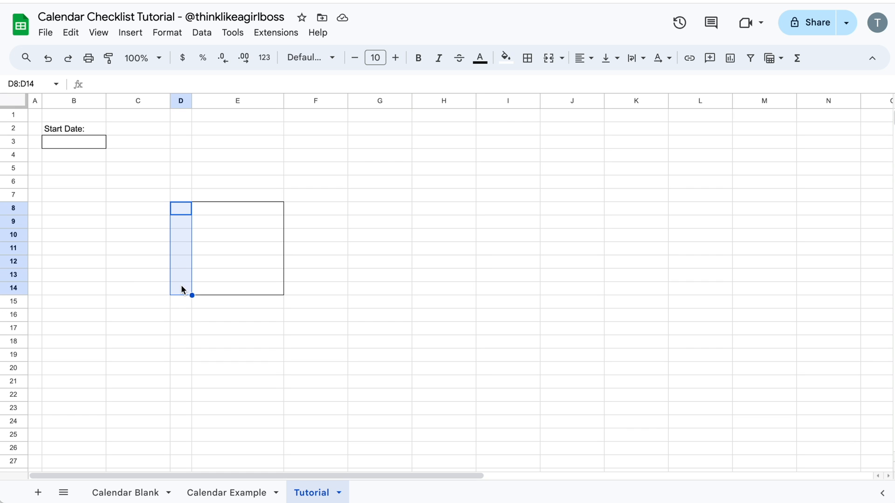
pyautogui.click(131, 33)
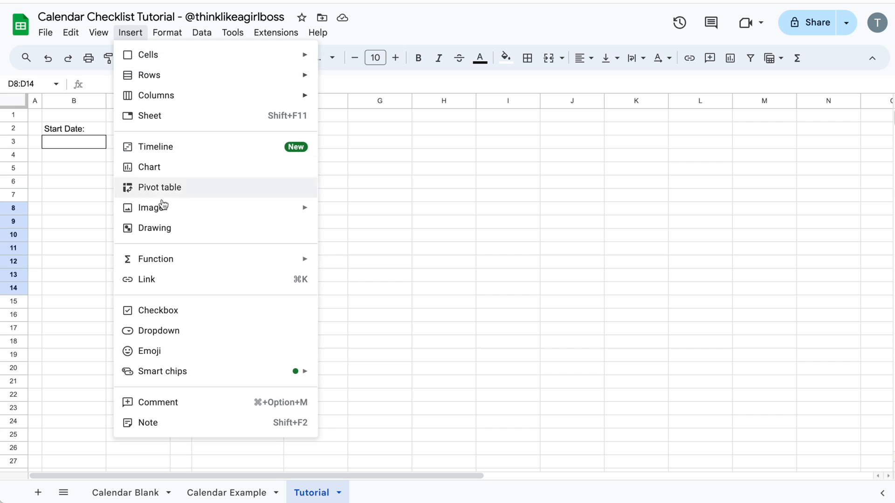
pyautogui.click(171, 311)
pyautogui.click(410, 278)
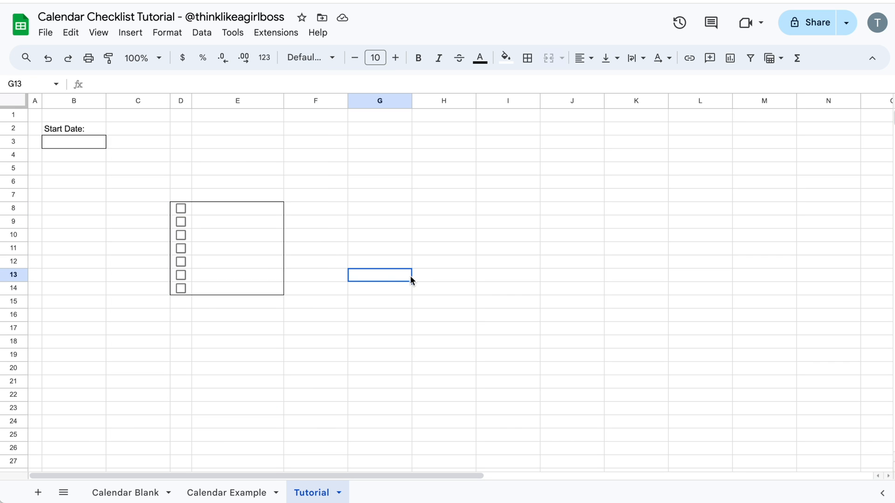
# Check the progress row above the first day's tasks on Calendar Example, then enter 50% in D7 of the Tutorial sheet.
pyautogui.click(233, 490)
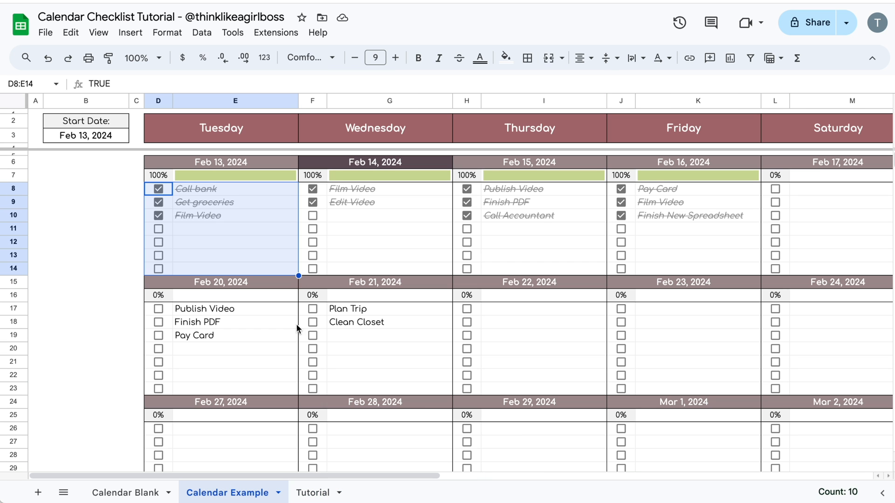
pyautogui.click(244, 235)
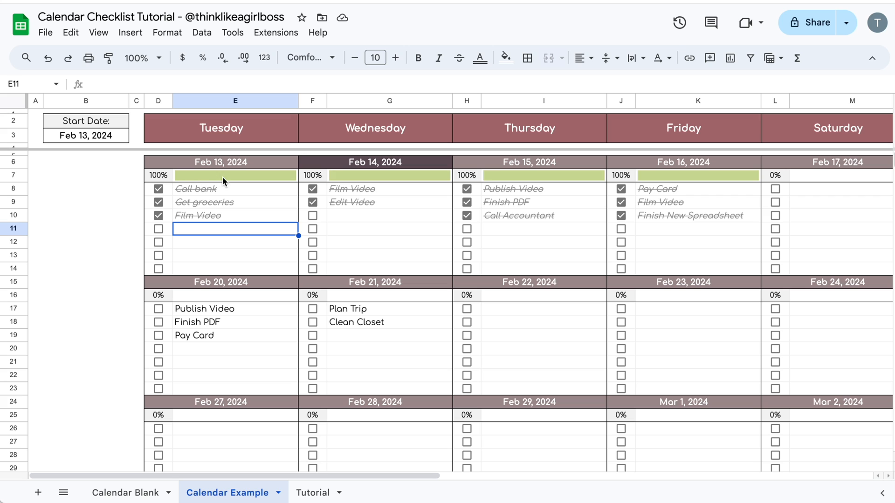
pyautogui.press('Down')
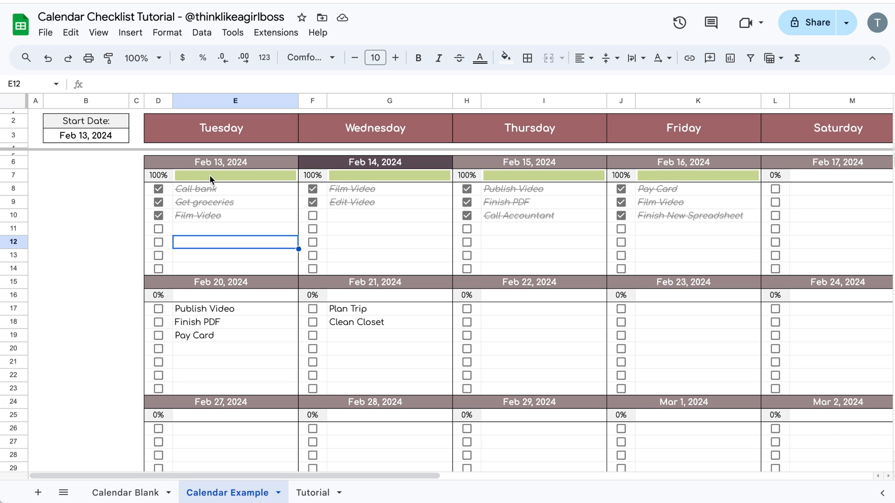
pyautogui.click(312, 493)
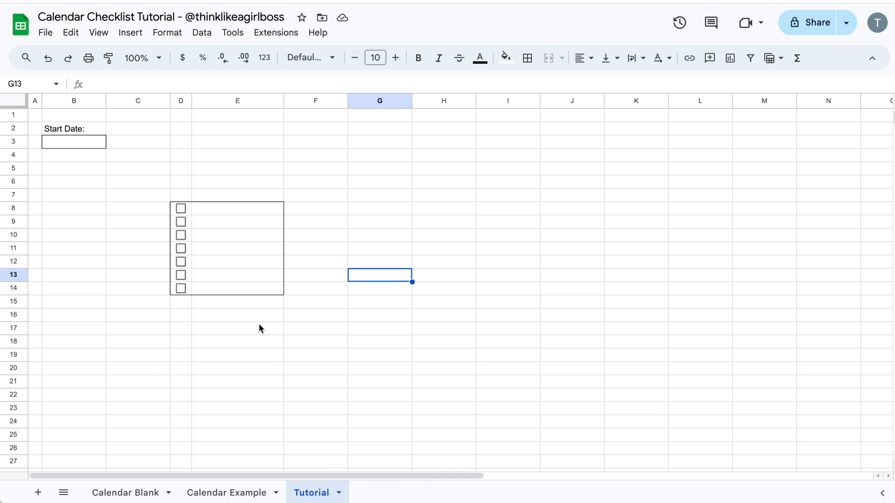
pyautogui.click(184, 200)
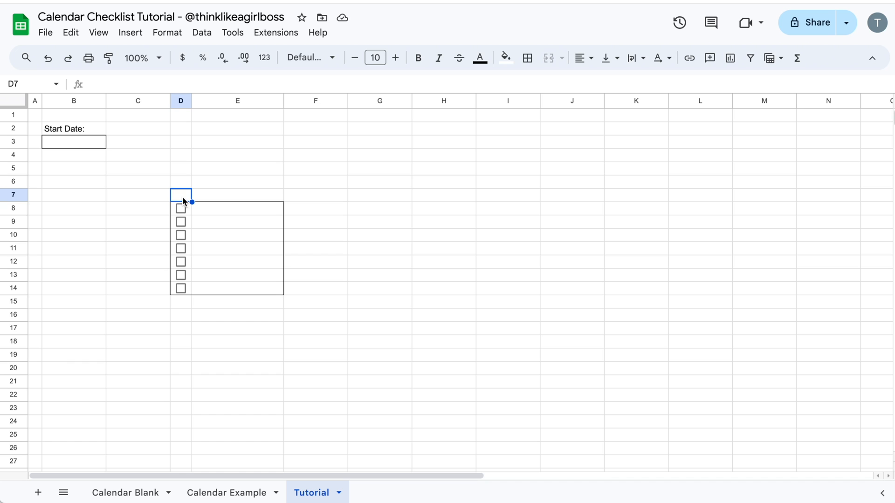
pyautogui.write('50%')
pyautogui.press('Return')
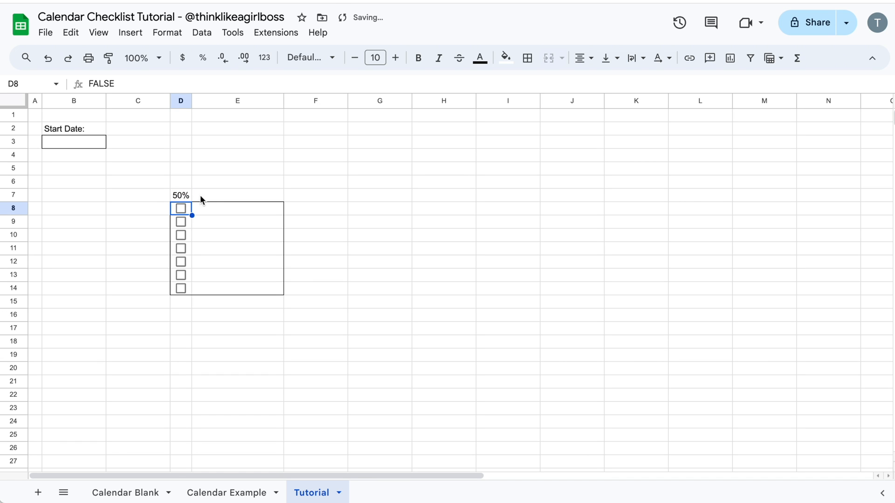
# Widen column E slightly and begin a SPARKLINE formula in E7 with D7 as its data argument.
pyautogui.click(233, 195)
pyautogui.moveTo(283, 100); pyautogui.dragTo(300, 100)
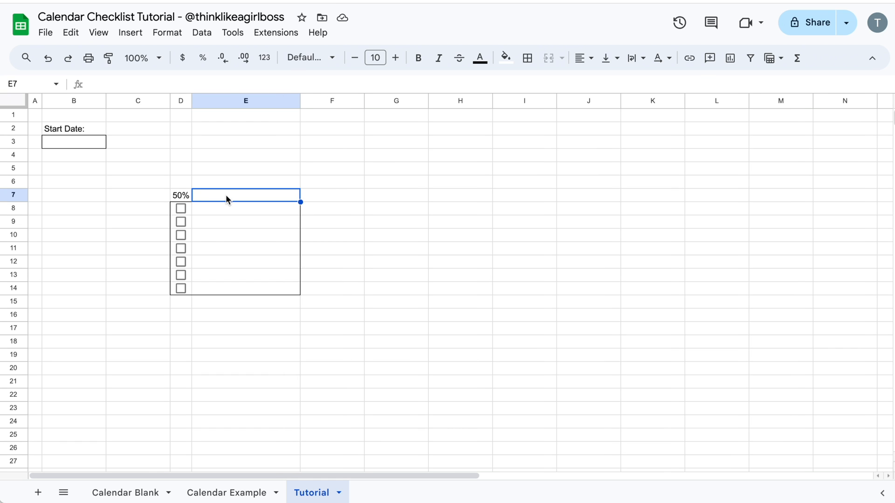
pyautogui.click(180, 195)
pyautogui.click(217, 197)
pyautogui.write('=SPARKLINE(')
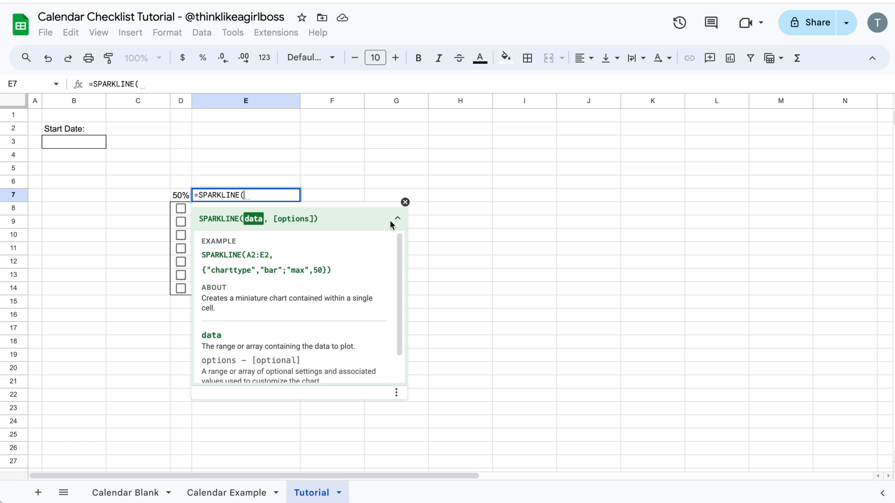
pyautogui.click(405, 202)
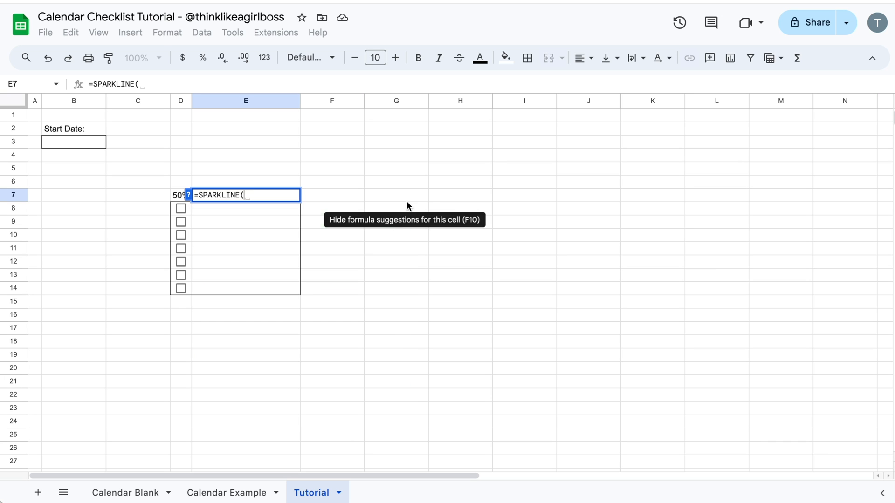
pyautogui.click(189, 196)
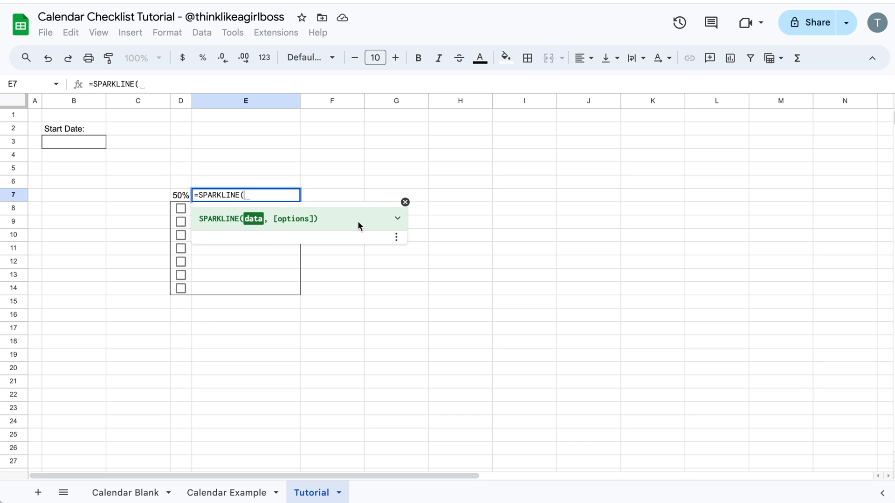
pyautogui.click(398, 221)
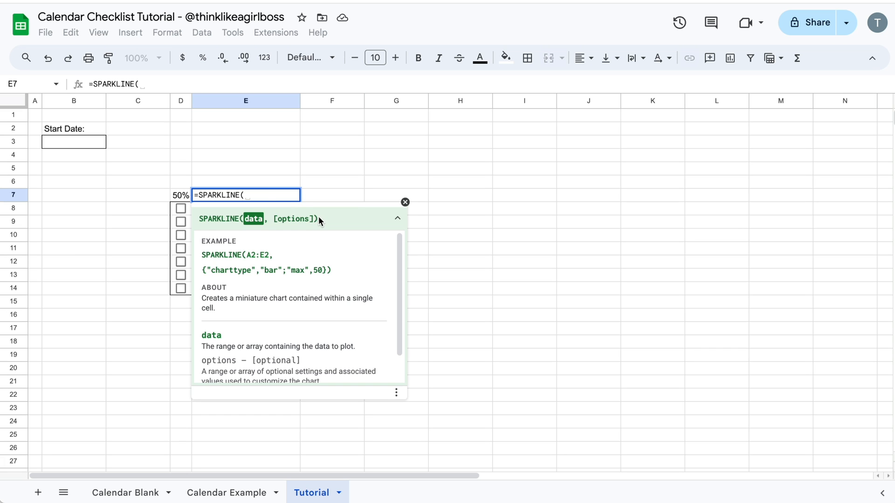
pyautogui.click(265, 195)
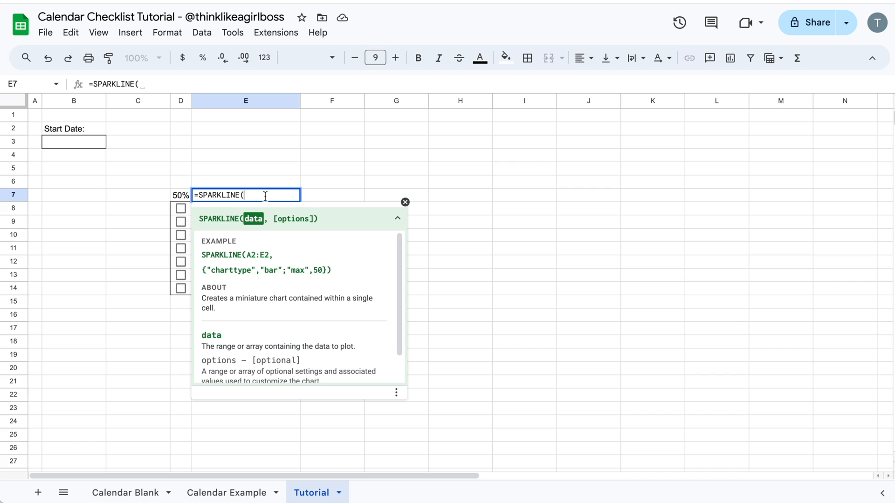
pyautogui.click(181, 194)
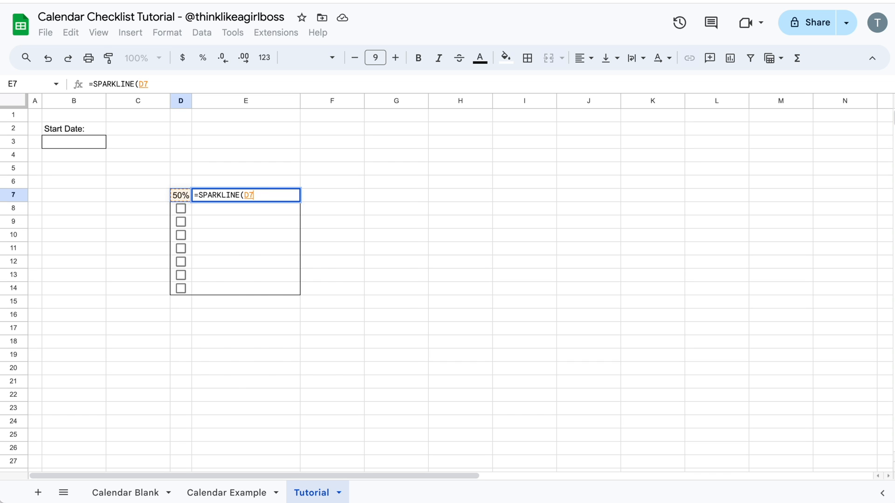
pyautogui.write(',')
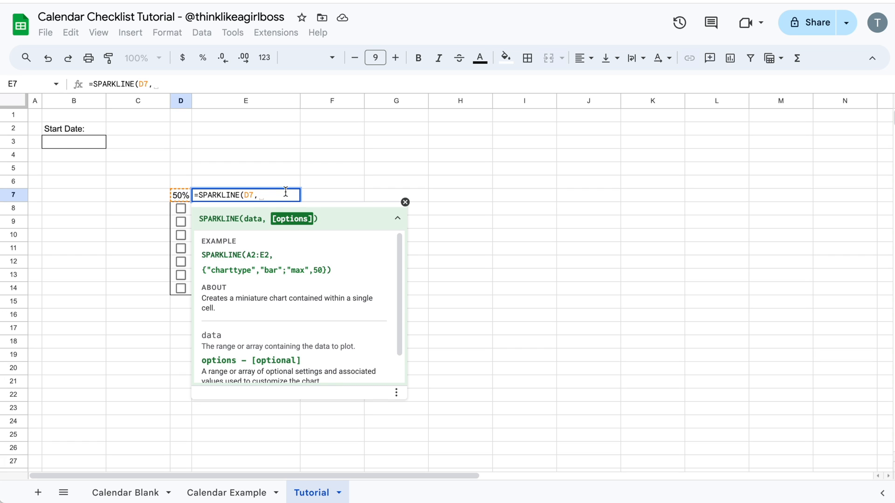
# Complete the SPARKLINE formula in E7 with the options {"charttype","bar";"max",100%}.
pyautogui.write('{"')
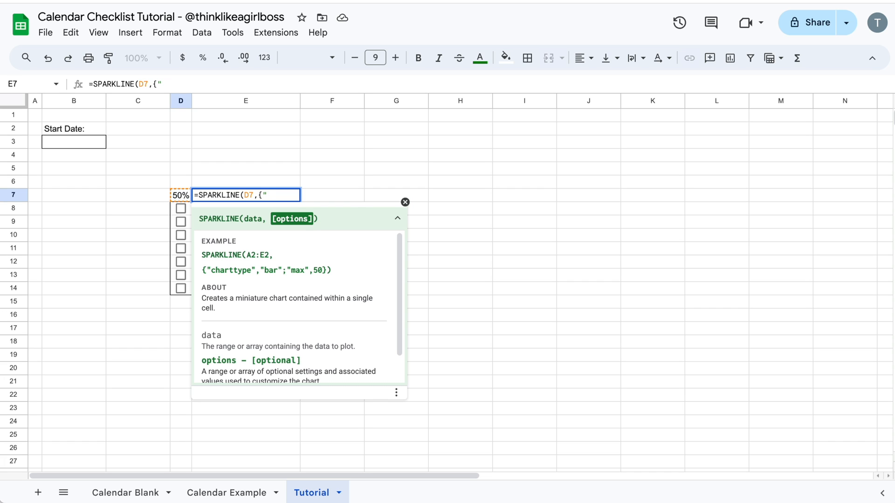
pyautogui.write('charttype')
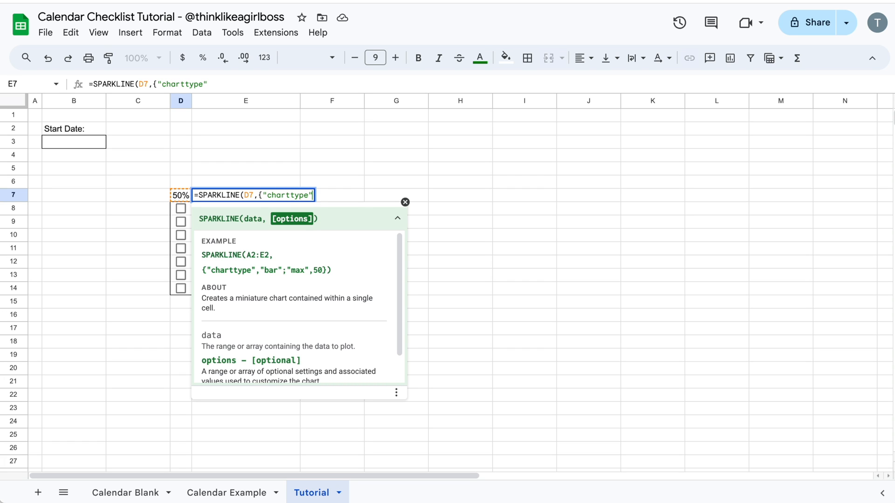
pyautogui.write('","bar"')
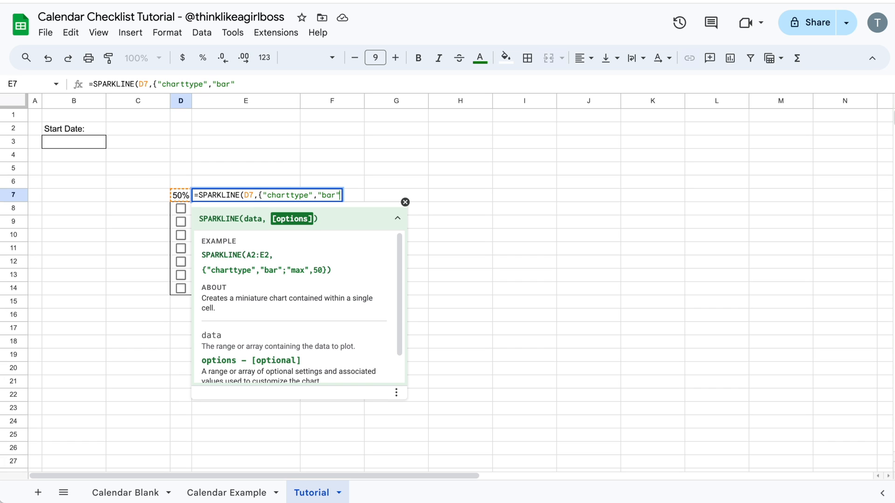
pyautogui.write(';')
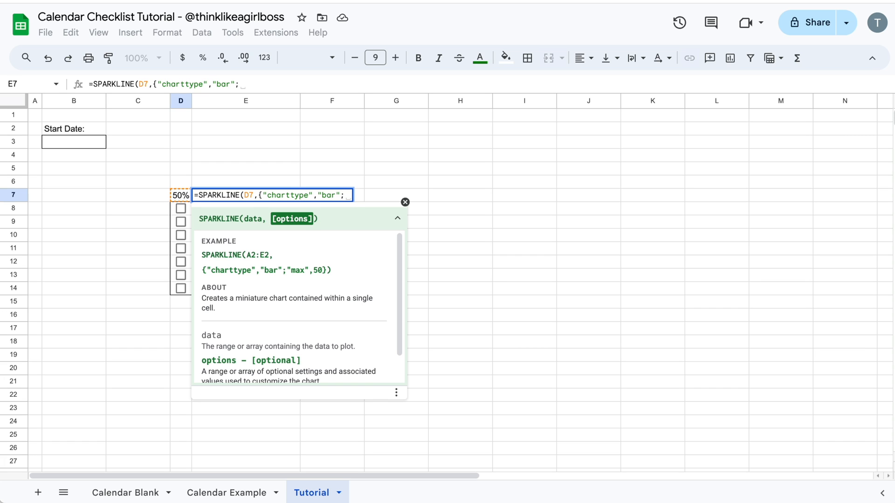
pyautogui.write('"max"')
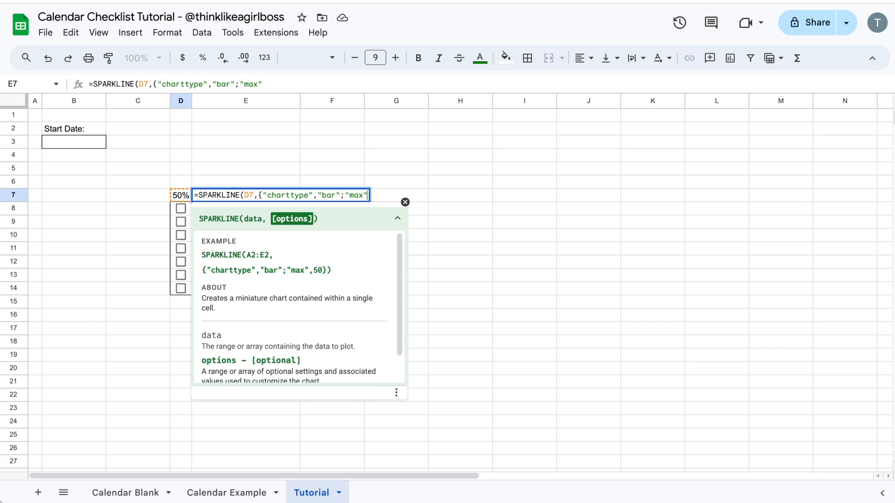
pyautogui.write(',')
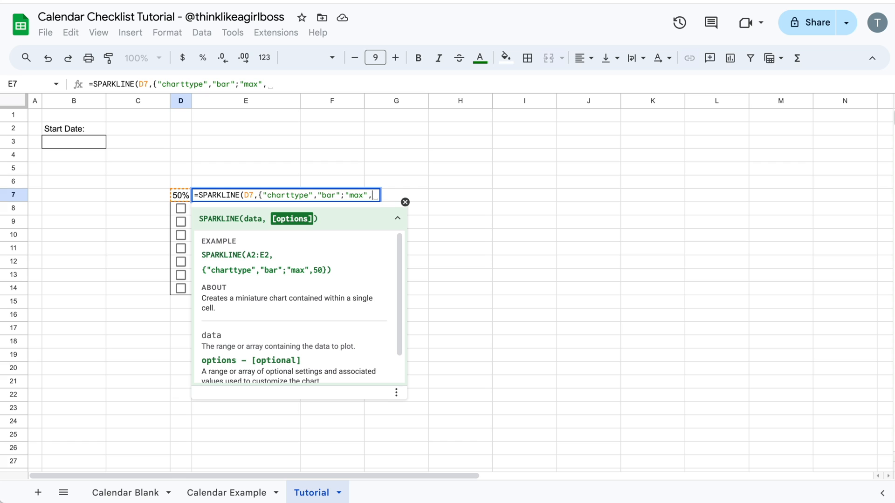
pyautogui.write('100%')
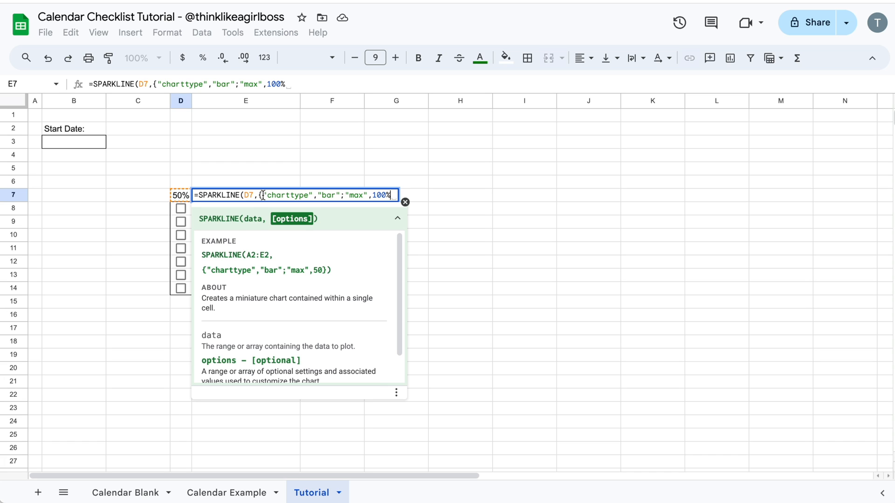
pyautogui.write('}')
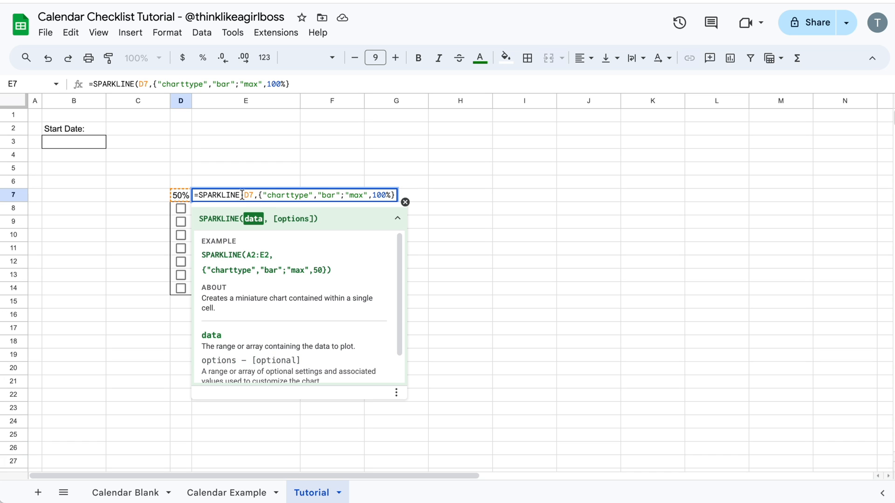
pyautogui.write(')')
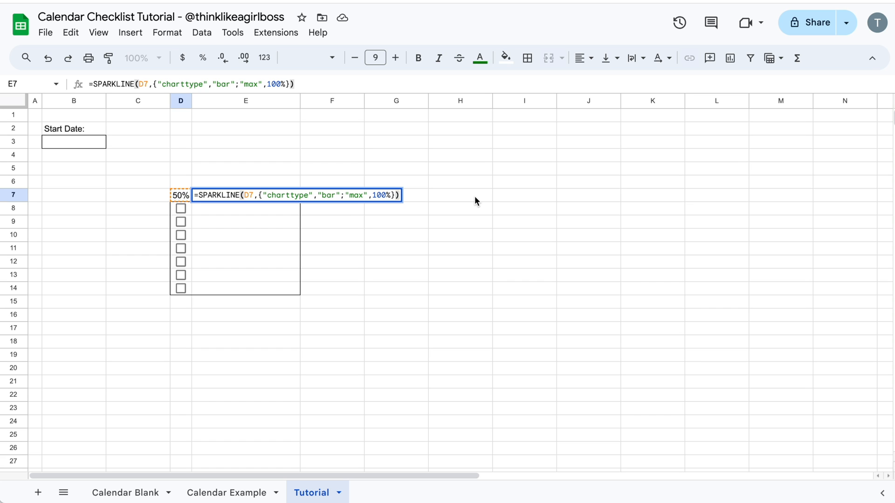
pyautogui.press('Return')
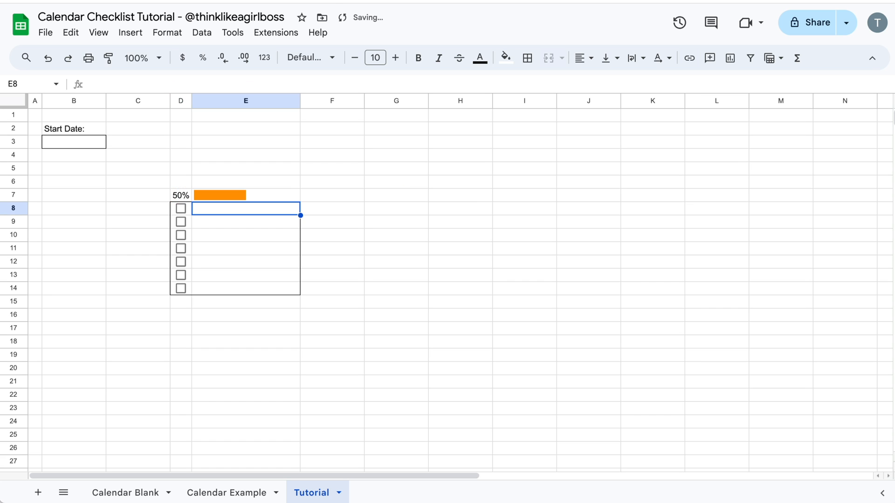
pyautogui.click(483, 243)
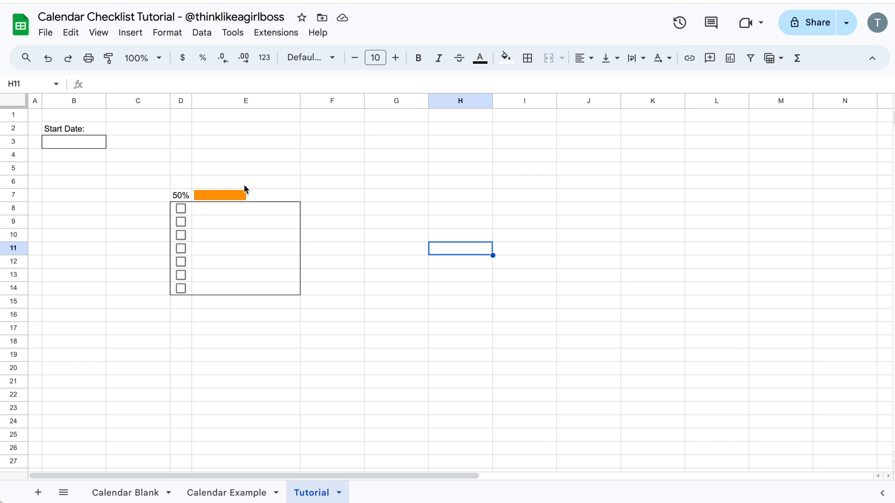
# Test the progress bar by setting D7 to 75%, 100%, 0% and finally 50%.
pyautogui.click(179, 196)
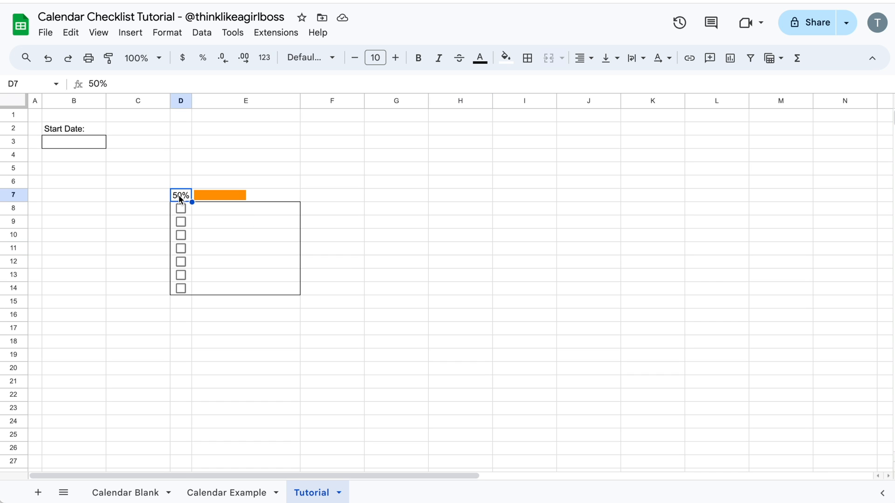
pyautogui.write('75')
pyautogui.press('Return')
pyautogui.press('Up')
pyautogui.write('100')
pyautogui.press('Return')
pyautogui.click(181, 195)
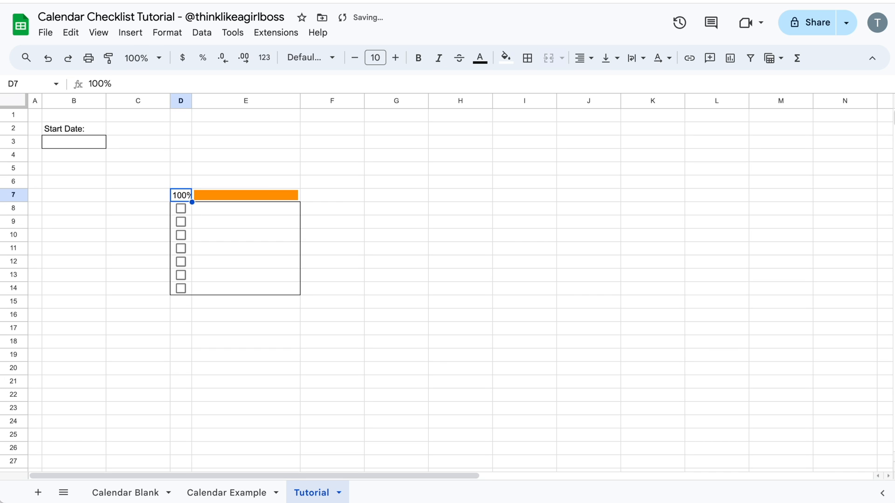
pyautogui.write('0')
pyautogui.press('Return')
pyautogui.press('Up')
pyautogui.write('50')
pyautogui.press('Return')
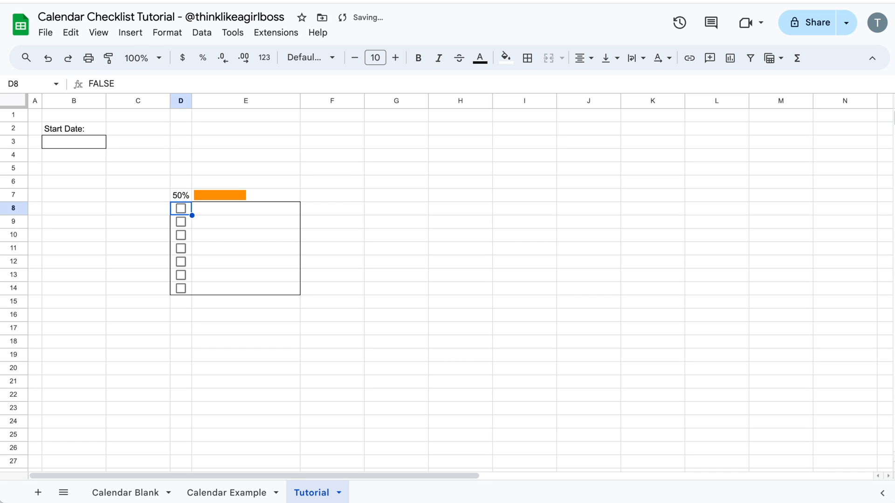
pyautogui.click(238, 194)
pyautogui.click(177, 199)
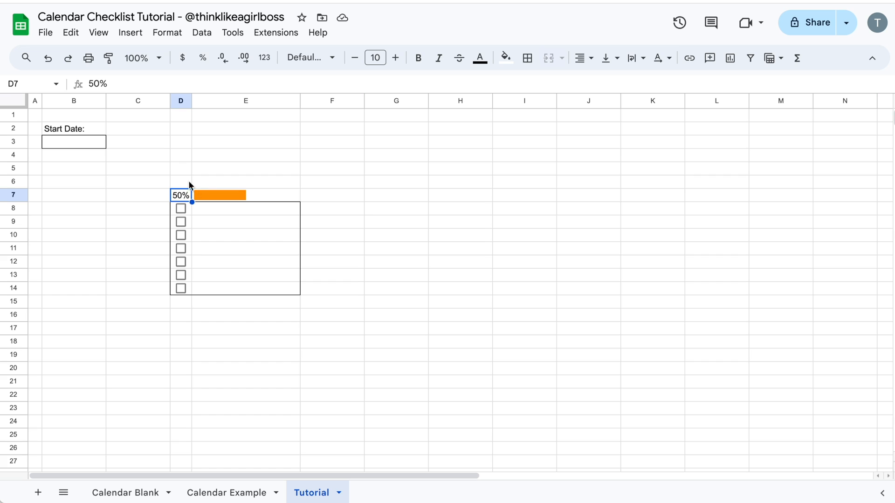
# Enter Task 1 in E8 and Task 2 in E9 beside the first two checkboxes.
pyautogui.click(209, 213)
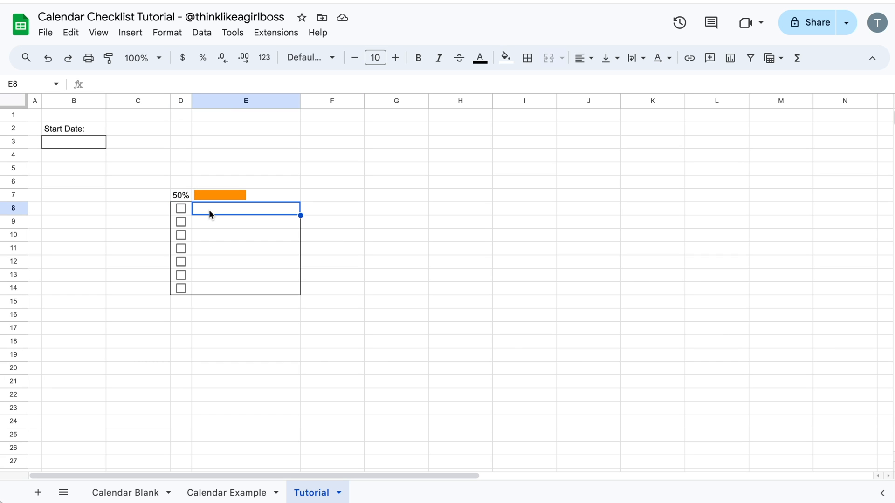
pyautogui.write('Task 1')
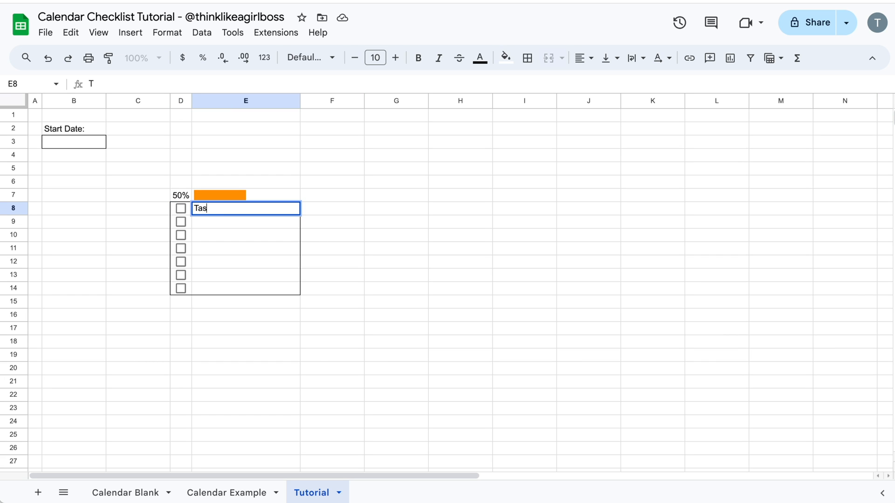
pyautogui.press('Return')
pyautogui.write('Task 2')
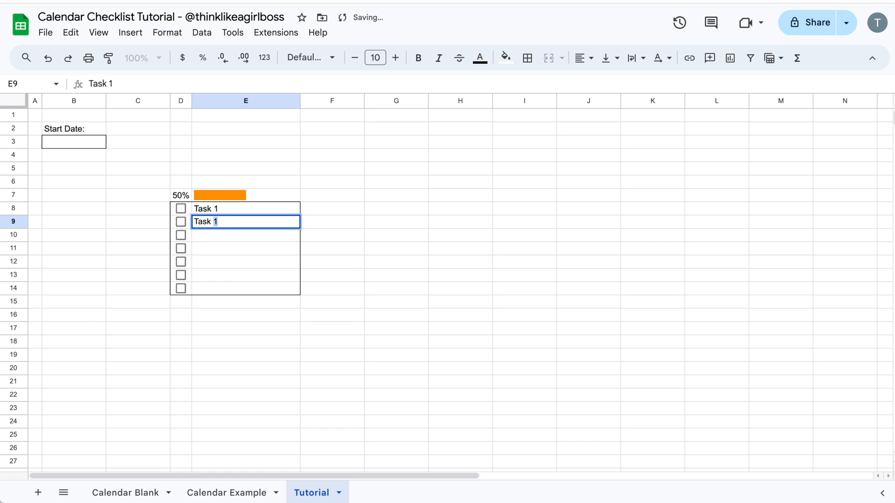
pyautogui.press('Return')
pyautogui.click(459, 275)
pyautogui.click(181, 220)
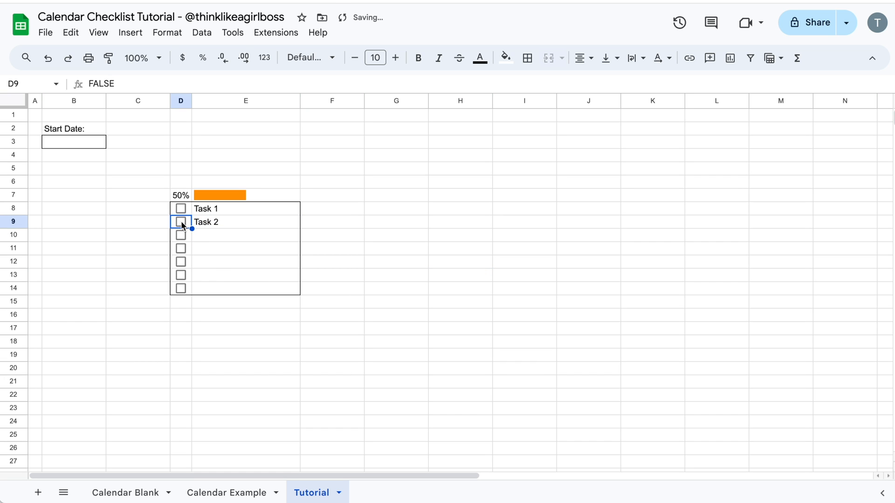
pyautogui.click(181, 210)
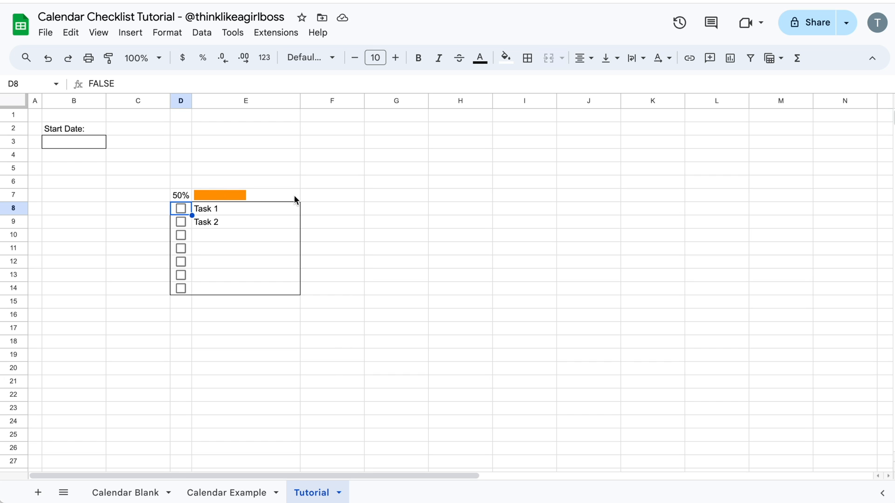
pyautogui.click(449, 322)
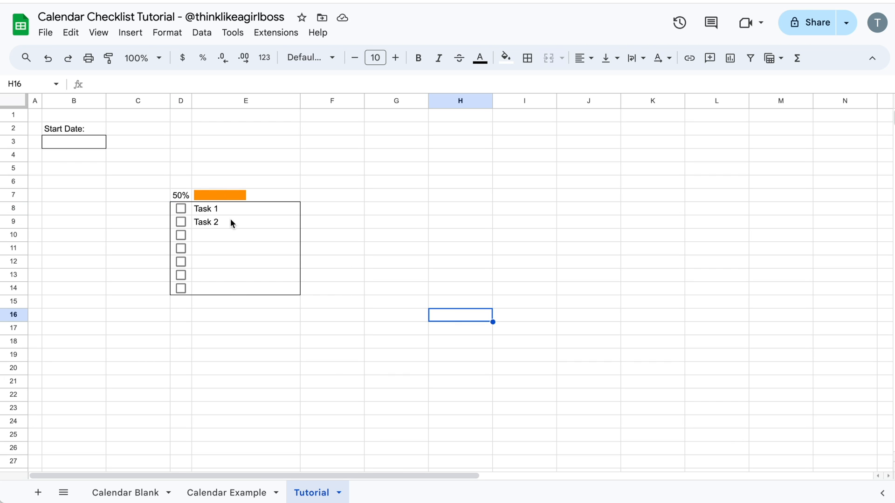
pyautogui.click(178, 198)
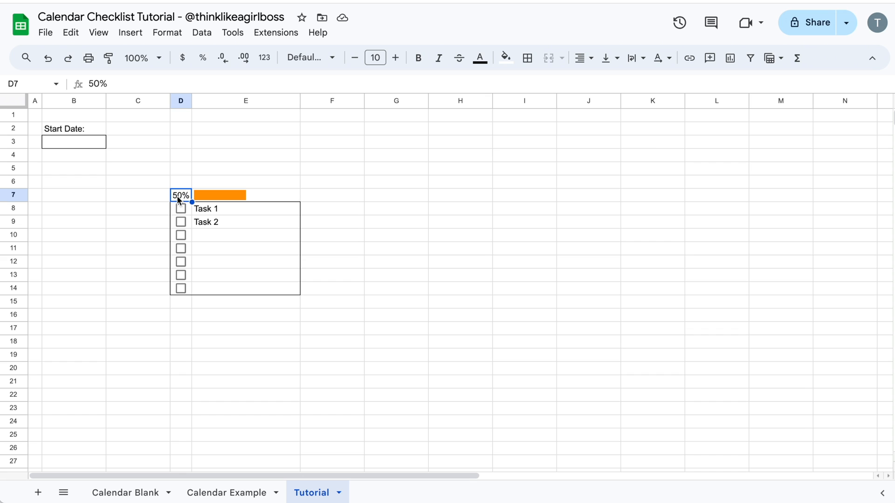
# Enter the sample numbers 10 in B9 and 5 in B10 for a percentage demonstration.
pyautogui.click(94, 227)
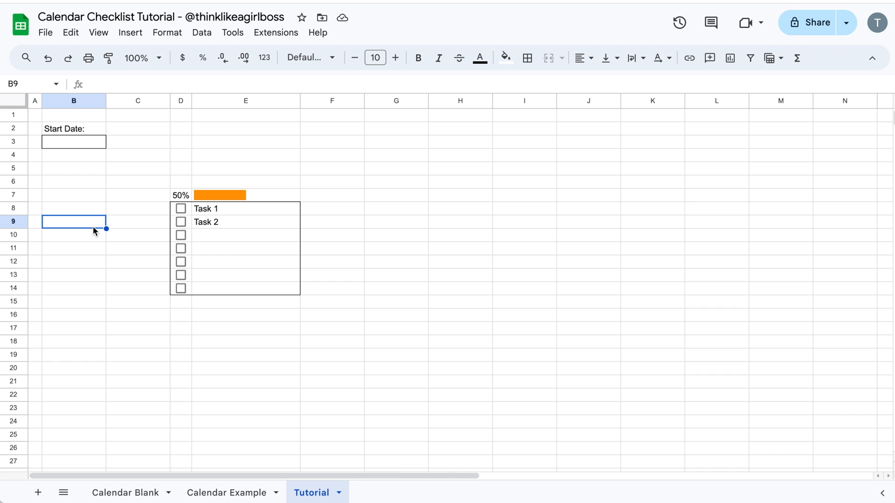
pyautogui.write('10')
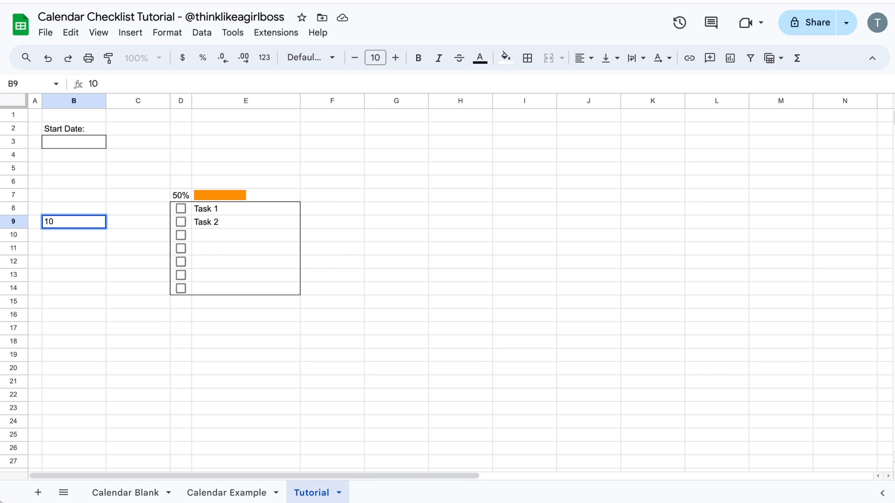
pyautogui.press('Return')
pyautogui.write('5')
pyautogui.press('Return')
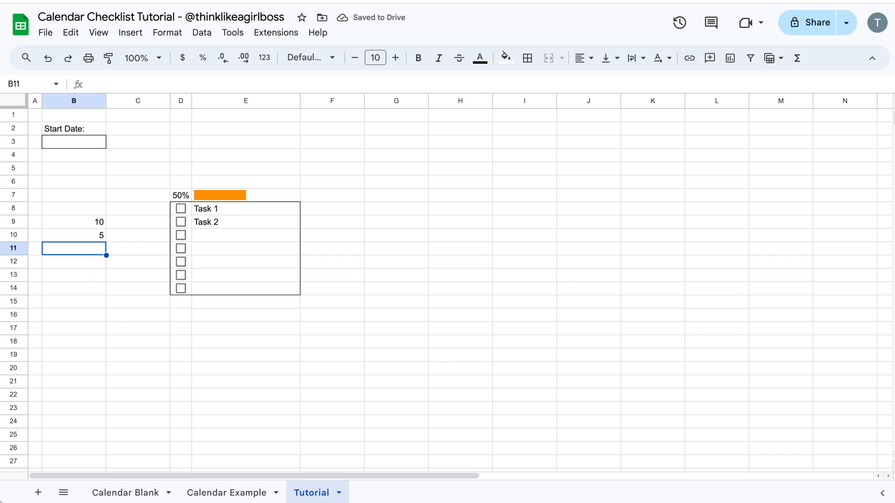
# Calculate =B10/B9 in B11 and format the cell as a percentage.
pyautogui.write('=')
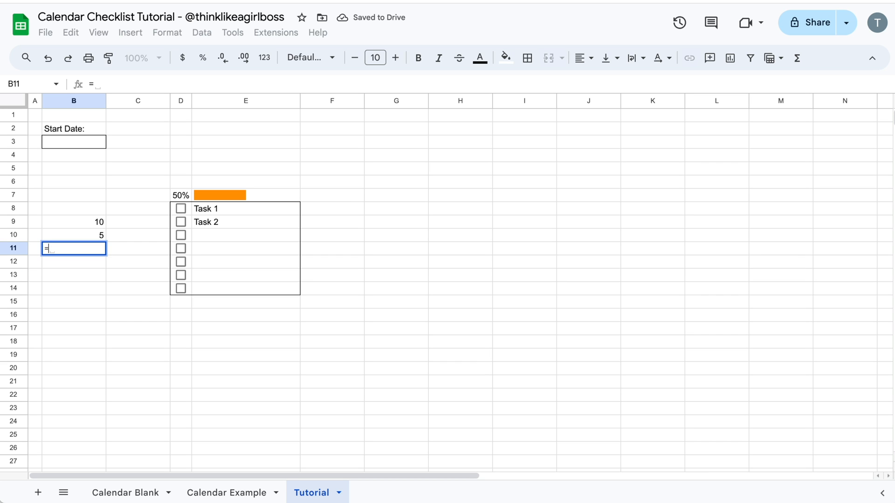
pyautogui.click(71, 234)
pyautogui.write('/')
pyautogui.click(64, 225)
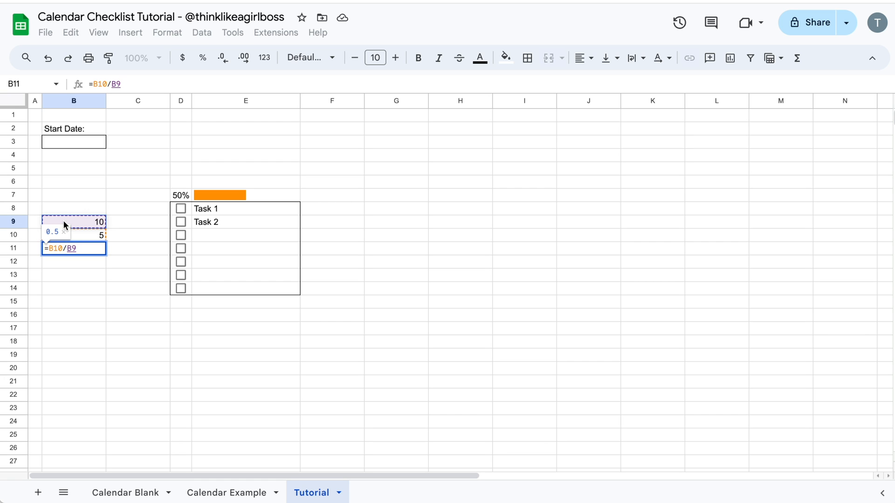
pyautogui.press('Return')
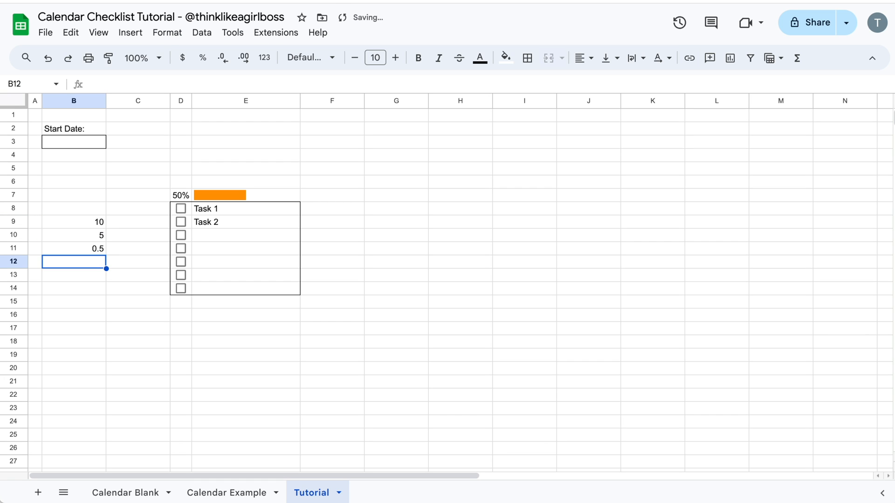
pyautogui.press('Up')
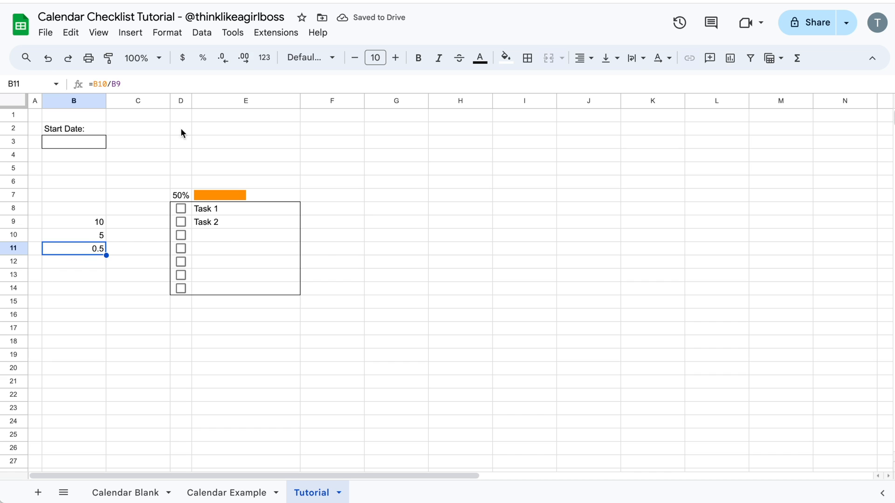
pyautogui.click(203, 59)
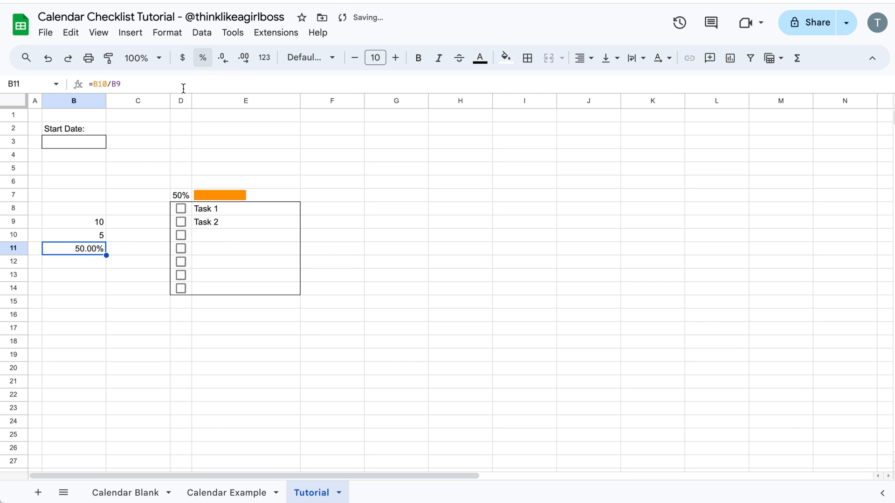
pyautogui.click(79, 293)
# Test the sample percentage formula by setting B10 to 10, 0 and finally 1.
pyautogui.click(83, 236)
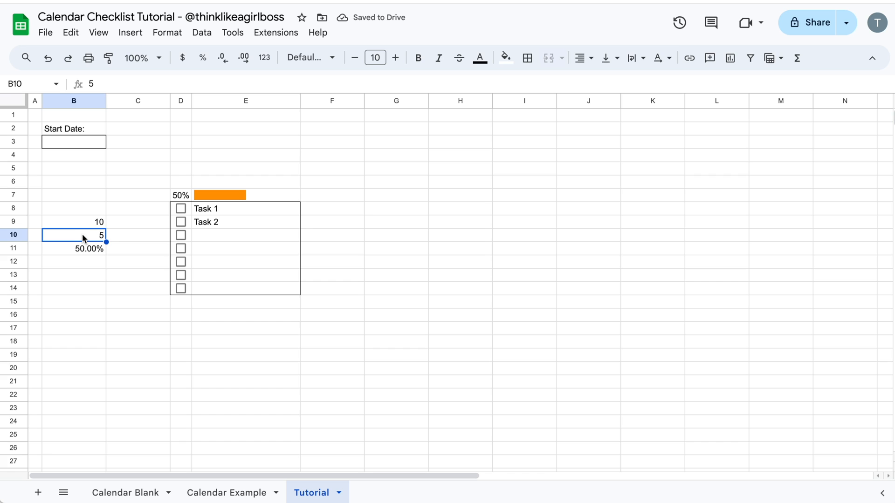
pyautogui.write('10')
pyautogui.press('Return')
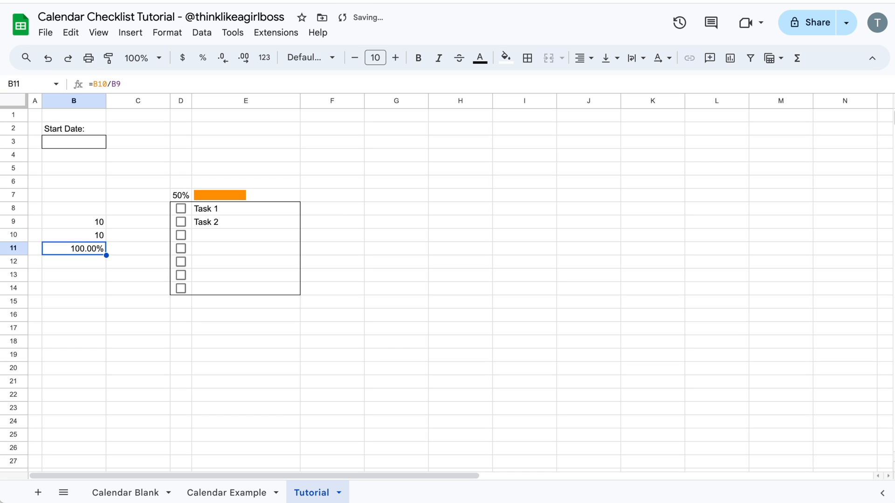
pyautogui.click(82, 236)
pyautogui.write('0')
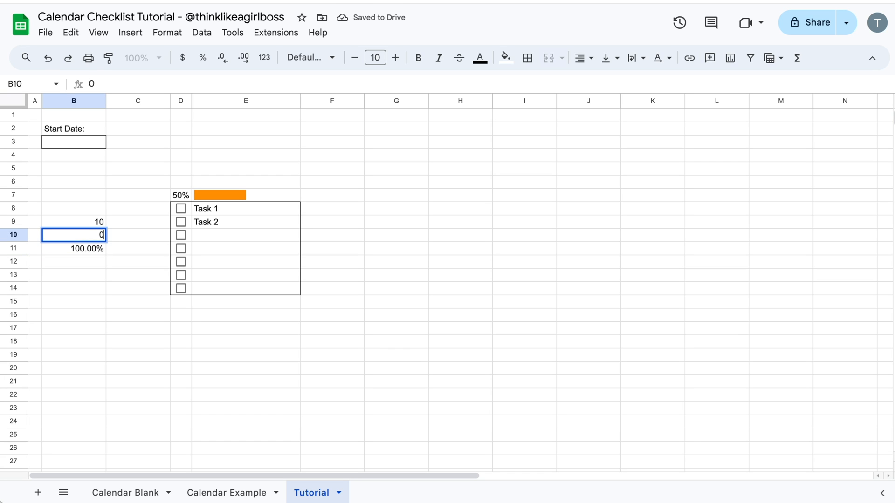
pyautogui.press('Return')
pyautogui.click(82, 236)
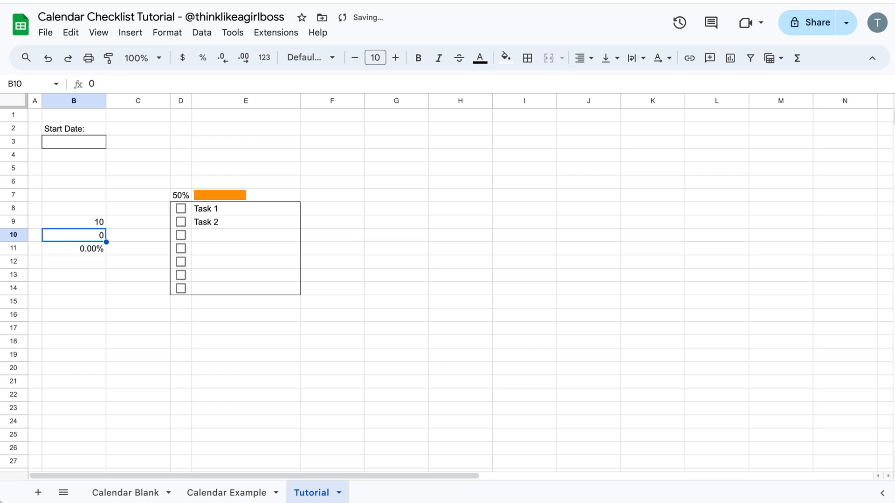
pyautogui.write('1')
pyautogui.press('Return')
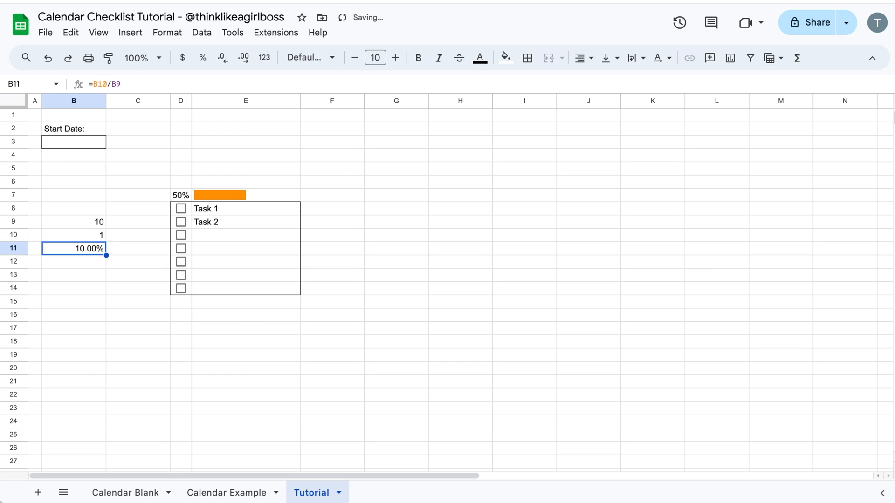
# Add Task 3 in E10 and Task 4 in E11, and tick the checkbox for Task 1.
pyautogui.click(181, 195)
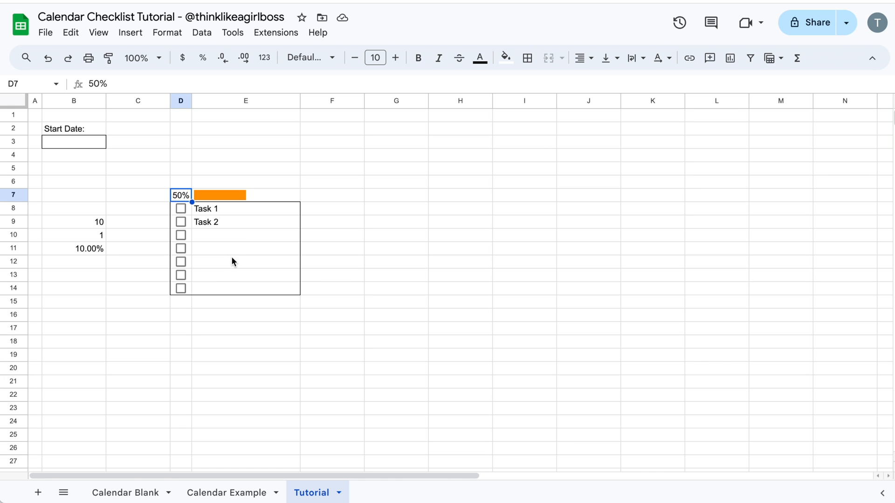
pyautogui.click(216, 235)
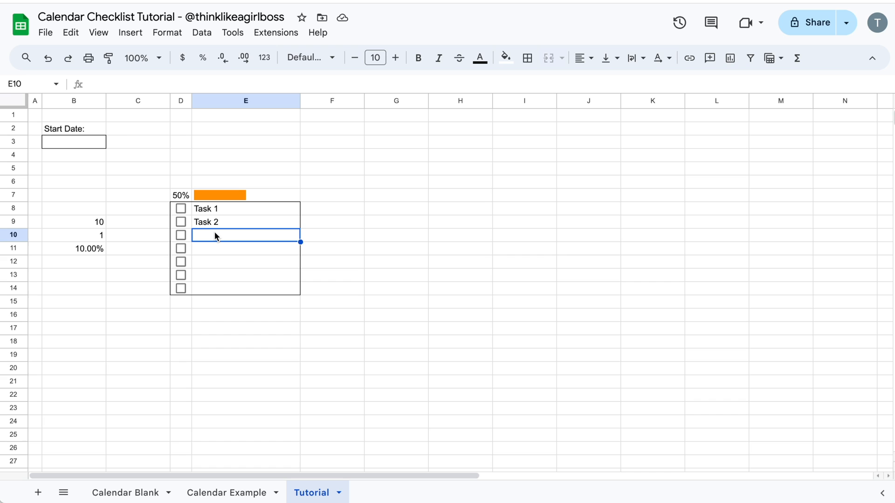
pyautogui.write('Task 3')
pyautogui.press('Return')
pyautogui.write('Task 4')
pyautogui.press('Return')
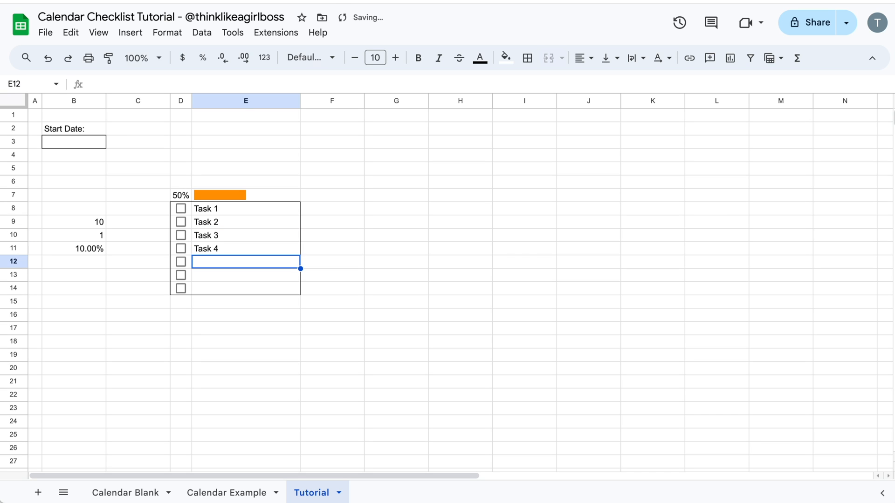
pyautogui.click(183, 208)
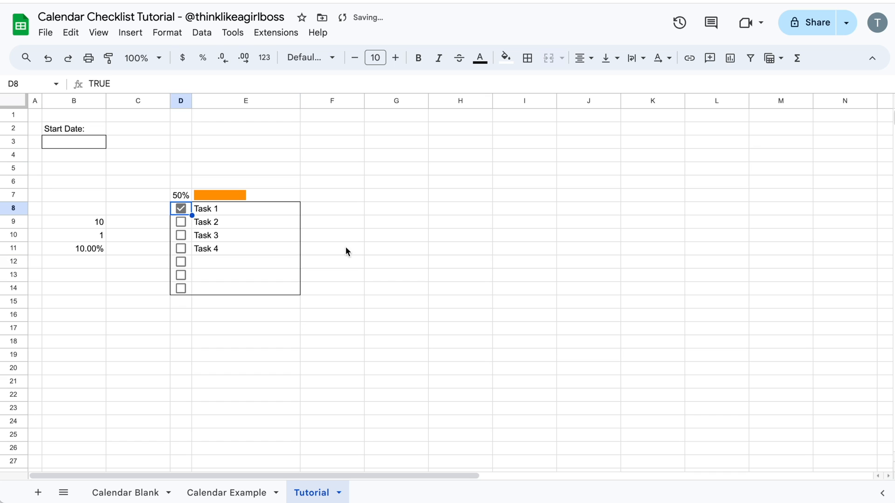
pyautogui.click(394, 261)
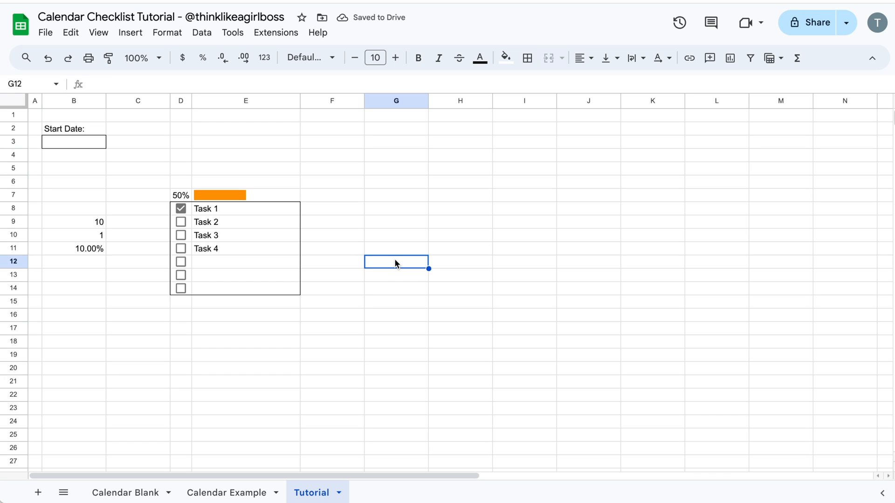
# Clear the fixed percentage in D7 and start a COUNTIFS formula with range E8:E14 and the not-blank criterion "<>".
pyautogui.click(182, 195)
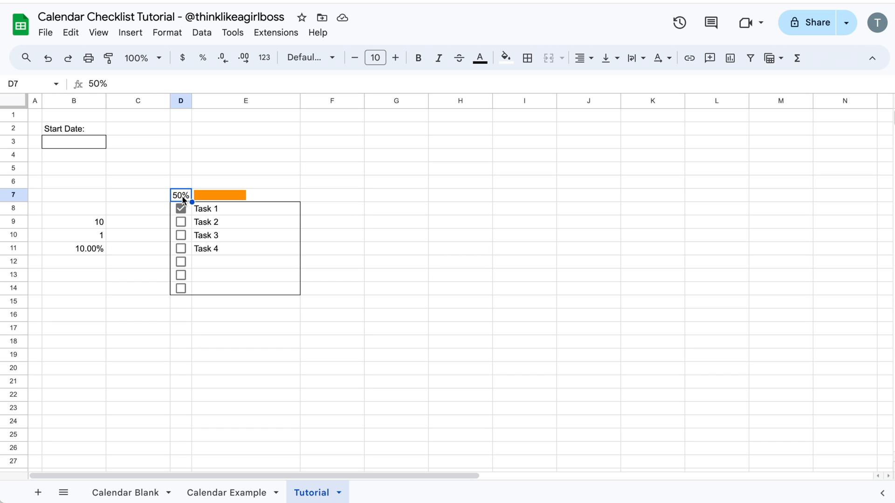
pyautogui.press('Delete')
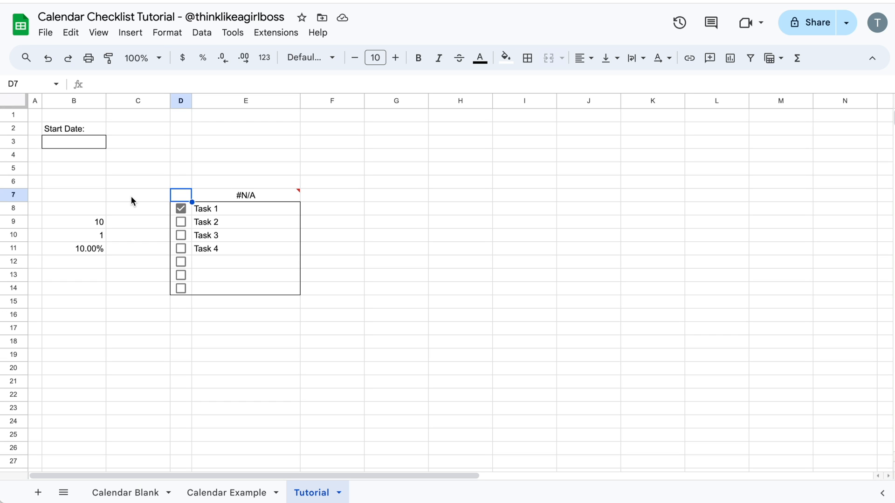
pyautogui.write('=')
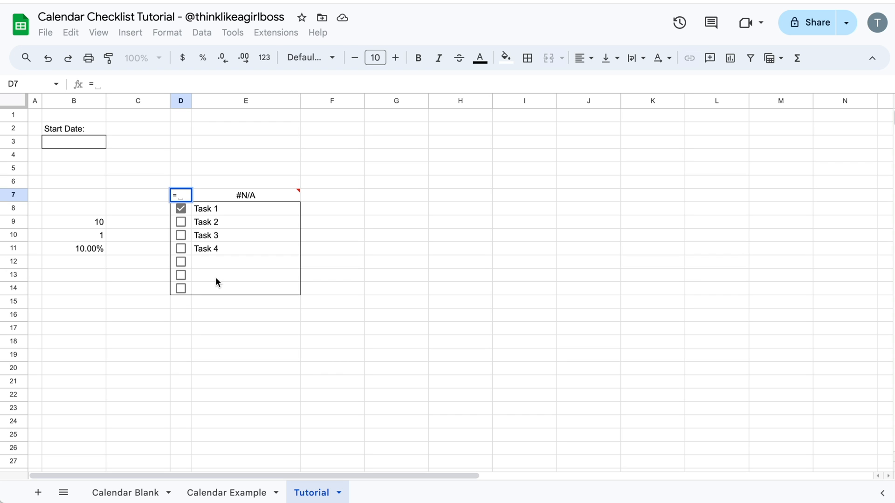
pyautogui.write('COUNT')
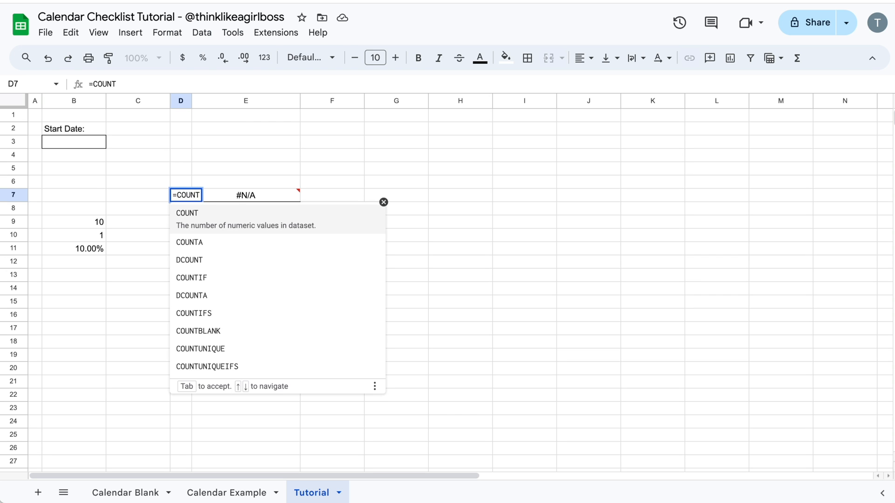
pyautogui.write('IFS')
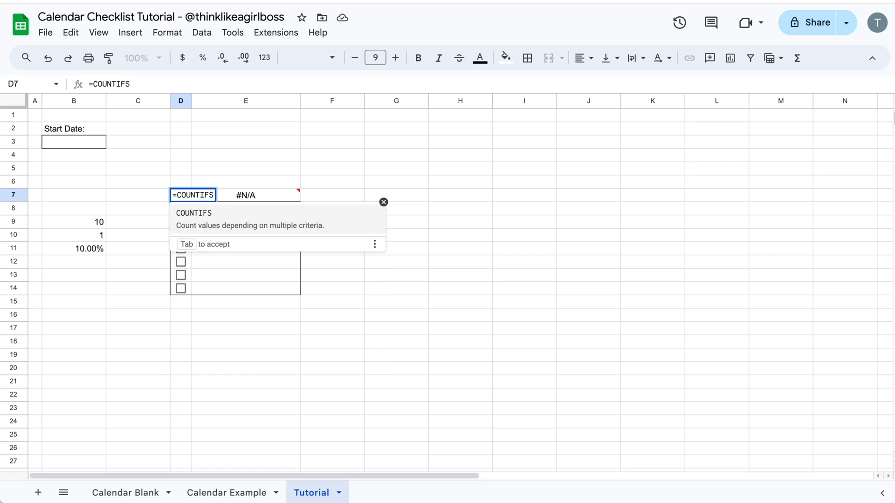
pyautogui.write('(')
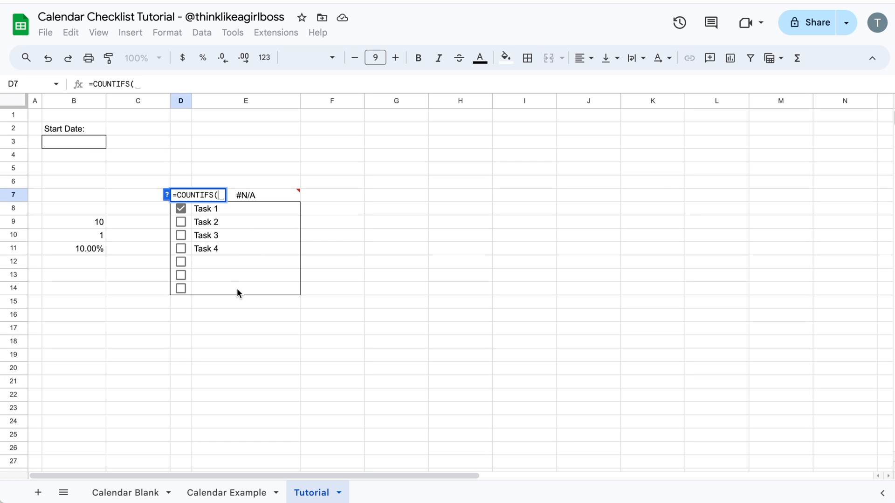
pyautogui.moveTo(241, 208); pyautogui.dragTo(236, 287)
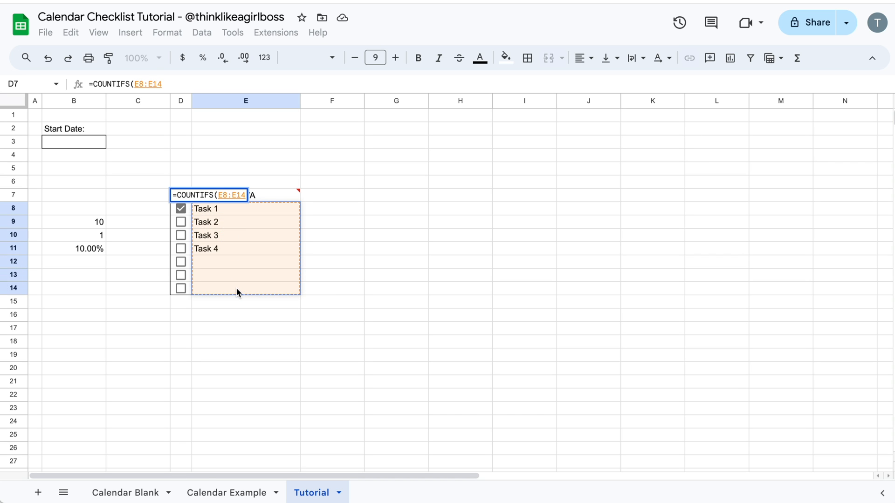
pyautogui.write(',')
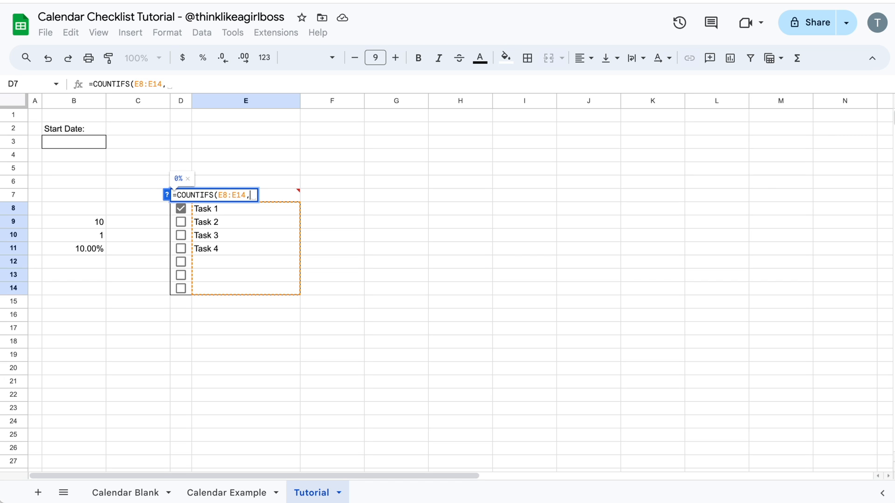
pyautogui.write('"<>')
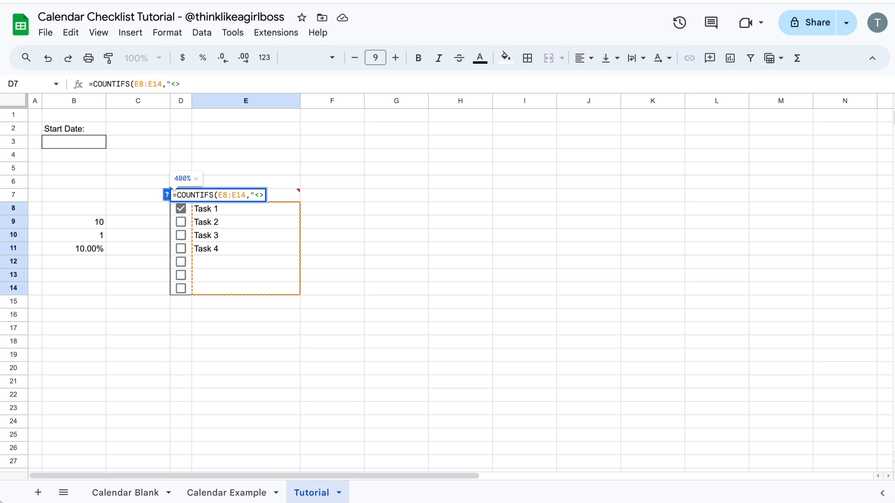
pyautogui.write('"')
pyautogui.moveTo(272, 198)
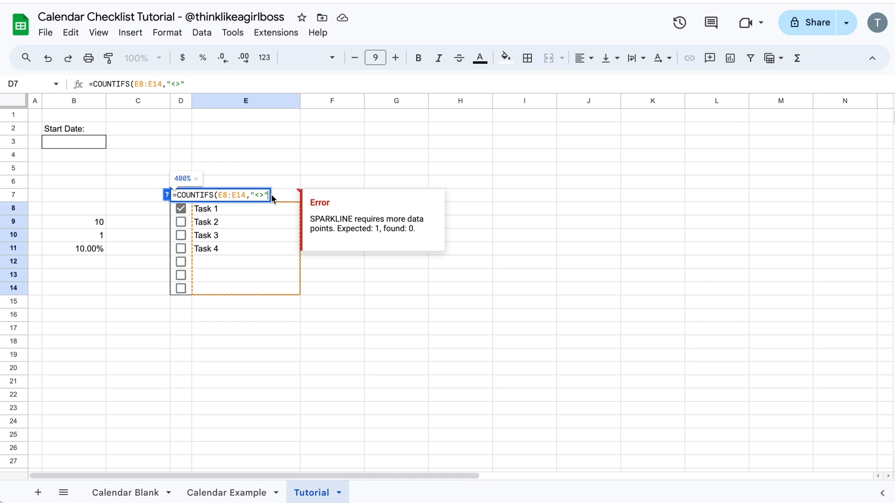
# Add checkbox range D8:D14 with criterion TRUE to the COUNTIFS function in D7 and close it.
pyautogui.write(',')
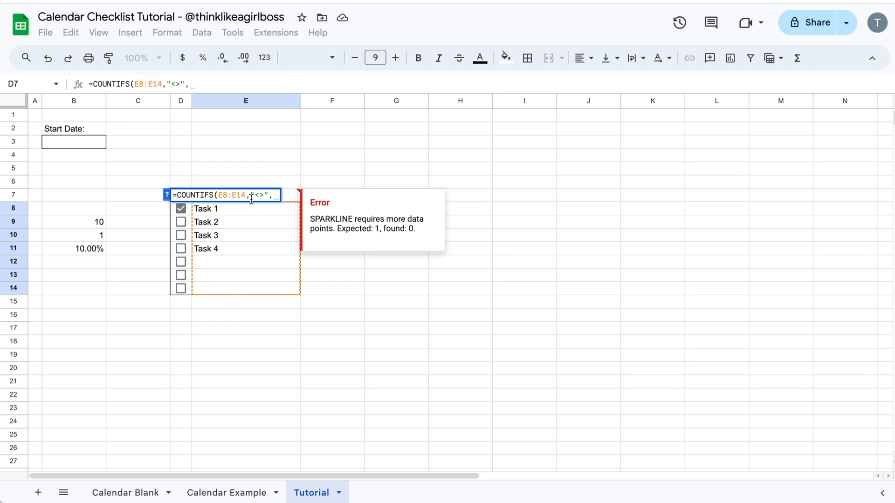
pyautogui.moveTo(189, 210); pyautogui.dragTo(184, 288)
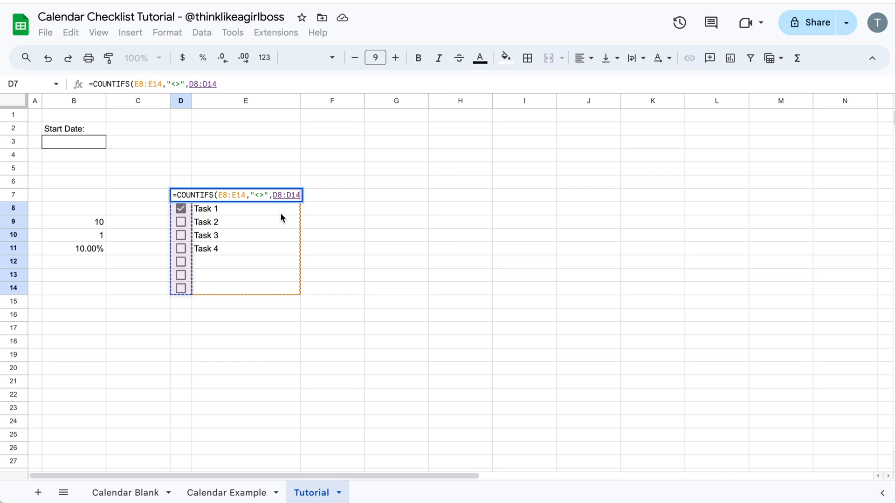
pyautogui.write(',')
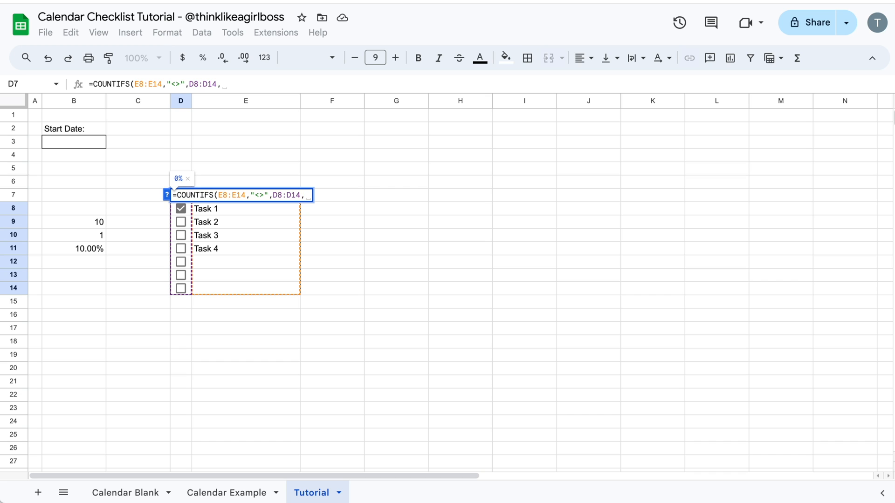
pyautogui.write('TRUE')
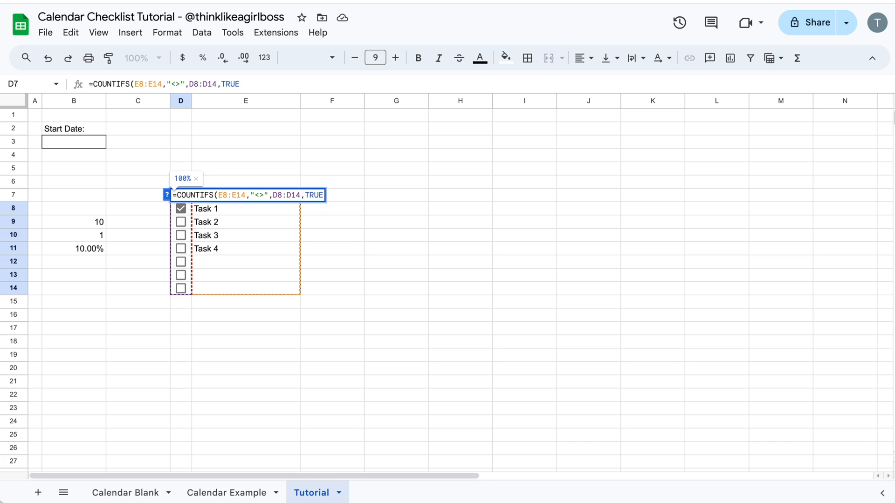
pyautogui.write(')')
# Divide the COUNTIFS result in D7 by COUNTIF(E8:E14,"<>") and commit the formula.
pyautogui.write('/')
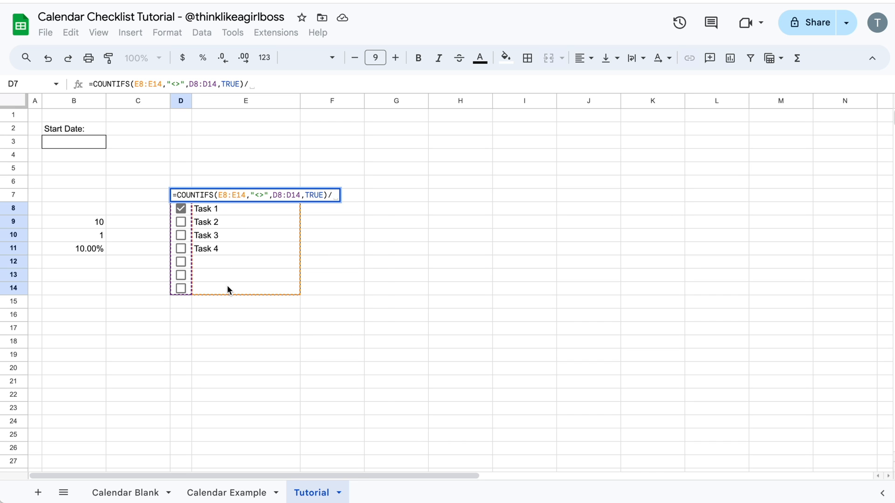
pyautogui.write('COUNTIF(')
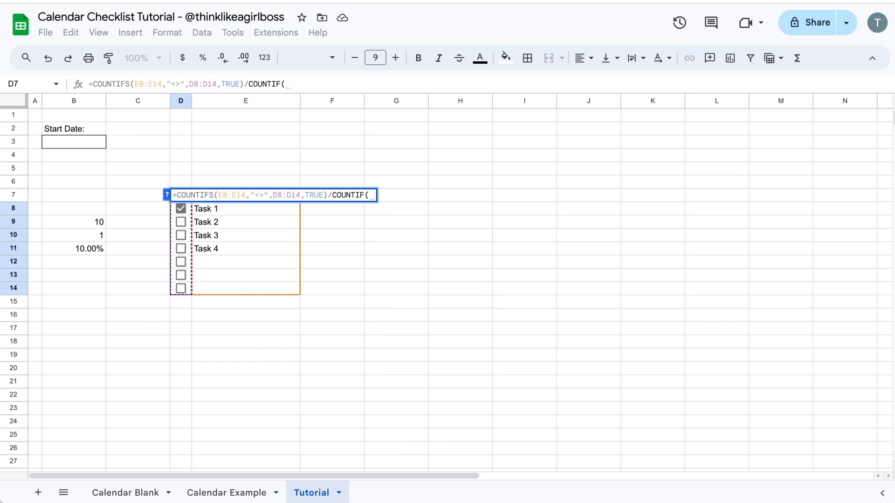
pyautogui.moveTo(229, 215); pyautogui.dragTo(220, 287)
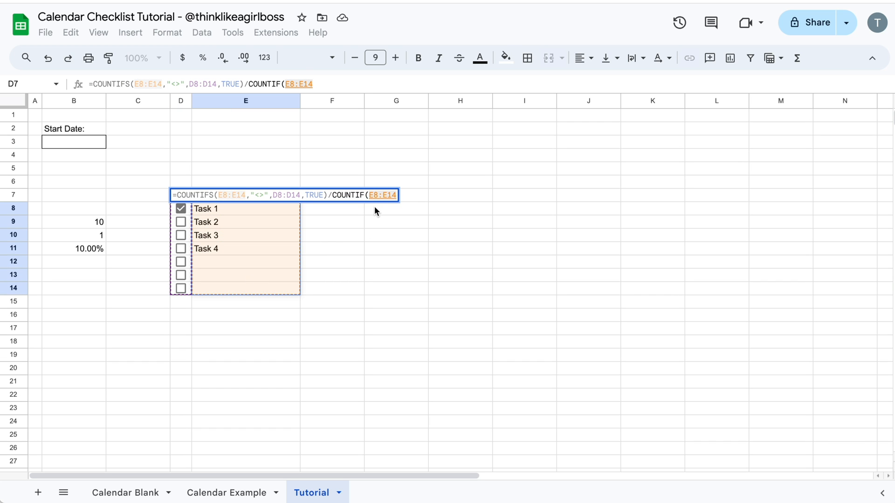
pyautogui.write(',')
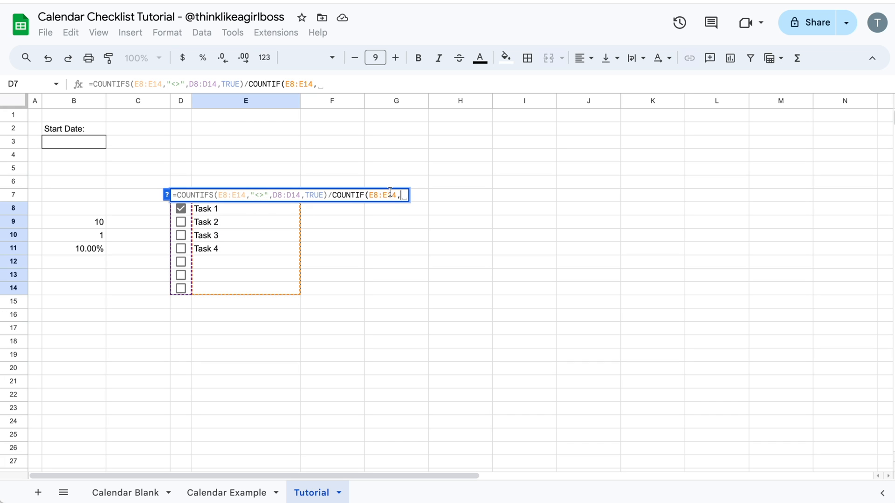
pyautogui.write('"<>')
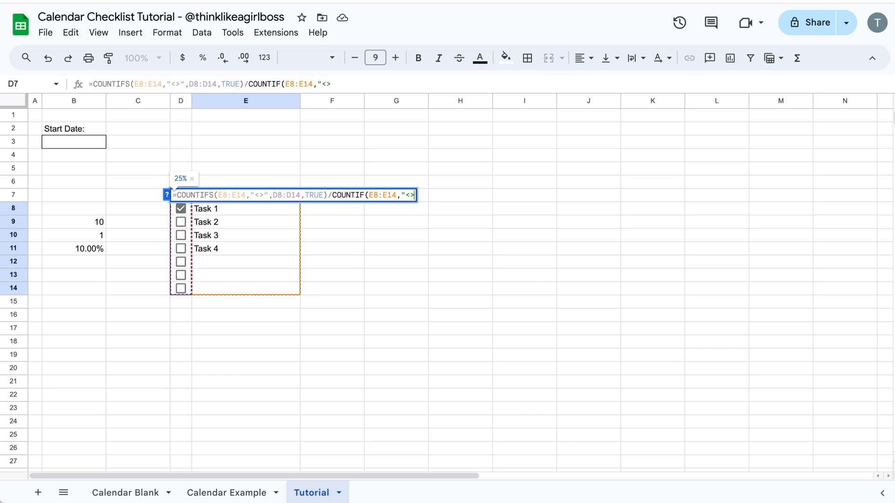
pyautogui.write('")')
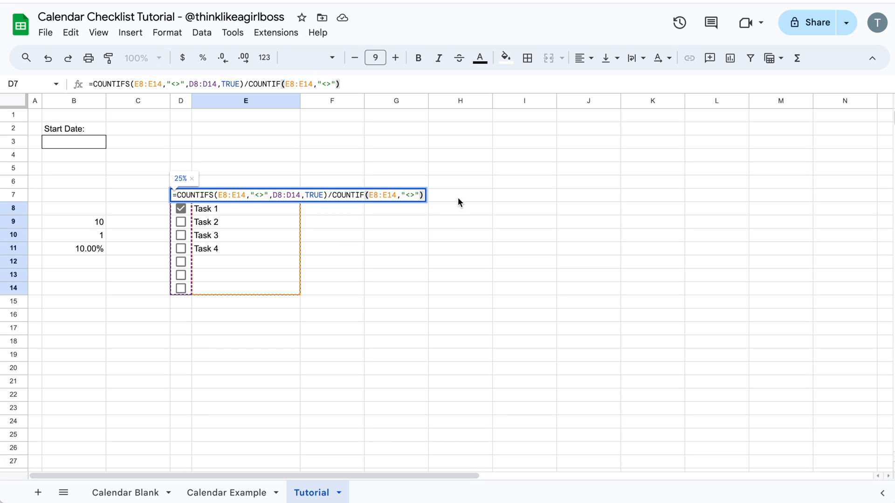
pyautogui.moveTo(176, 195); pyautogui.dragTo(329, 197)
pyautogui.moveTo(332, 197); pyautogui.dragTo(425, 197)
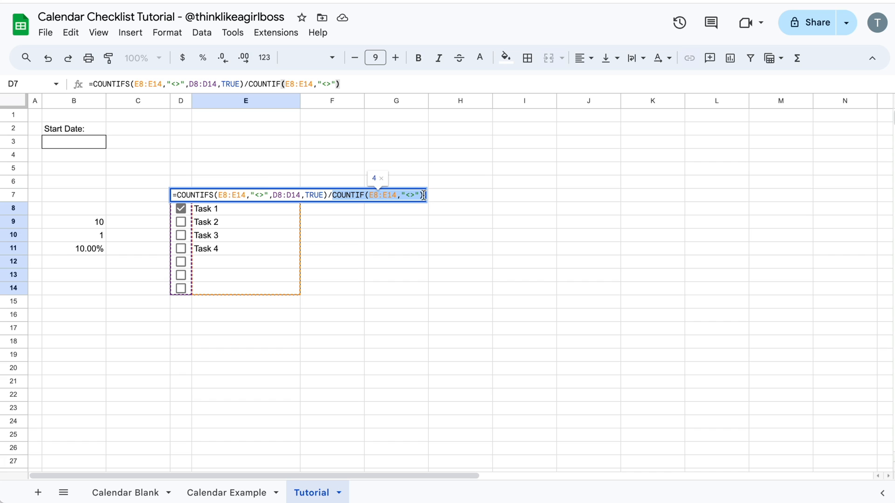
pyautogui.click(423, 196)
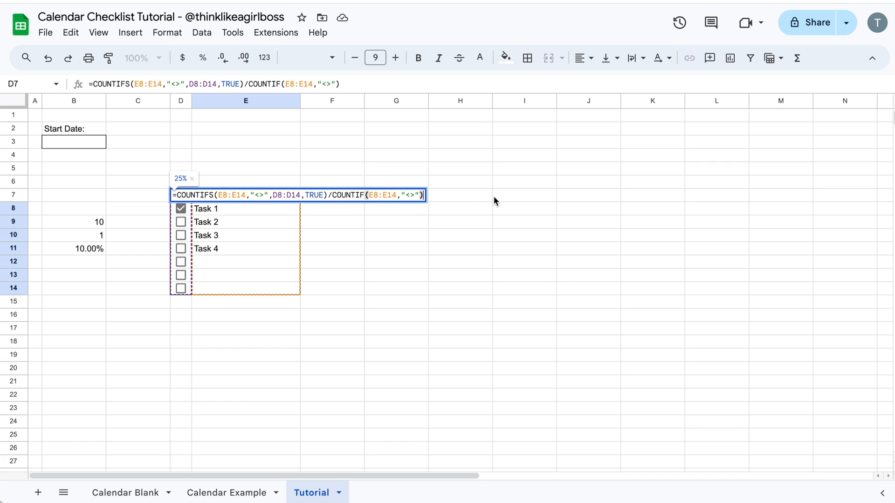
pyautogui.press('Return')
pyautogui.click(477, 299)
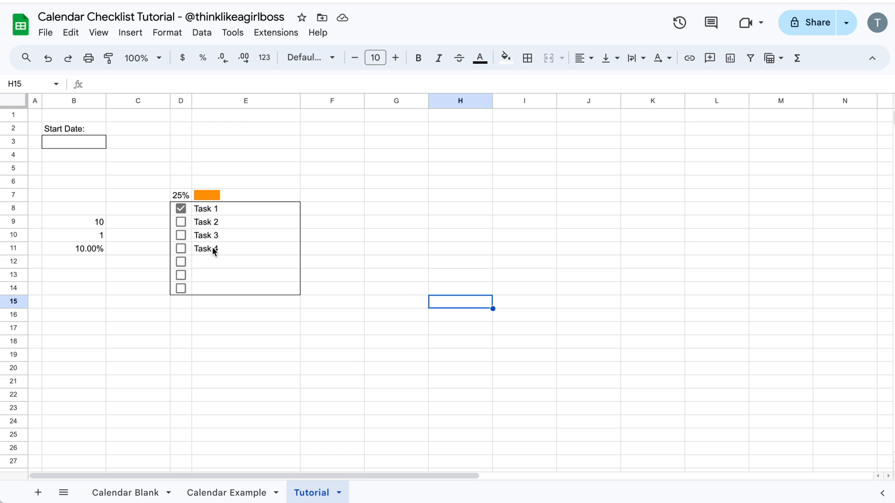
# Test the completion percentage by checking and unchecking Tasks 1 to 4, leaving Tasks 1, 2 and 3 ticked.
pyautogui.click(183, 220)
pyautogui.click(181, 237)
pyautogui.click(181, 250)
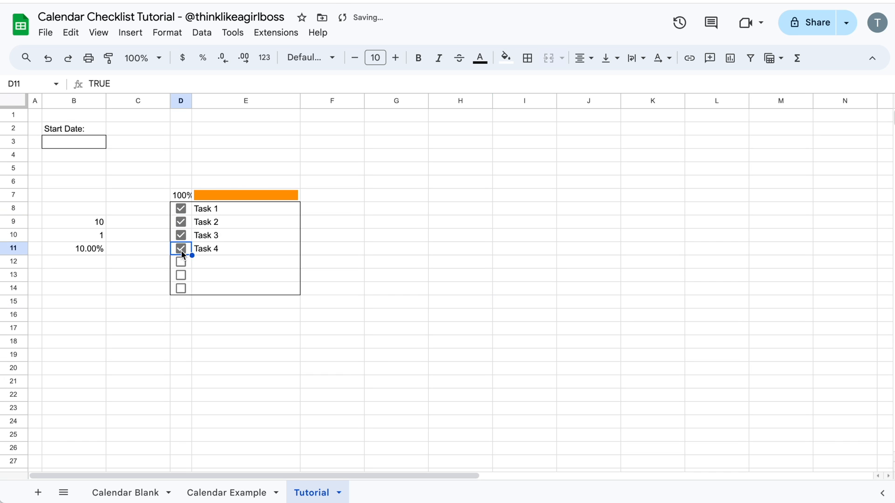
pyautogui.click(181, 251)
pyautogui.click(180, 234)
pyautogui.click(181, 222)
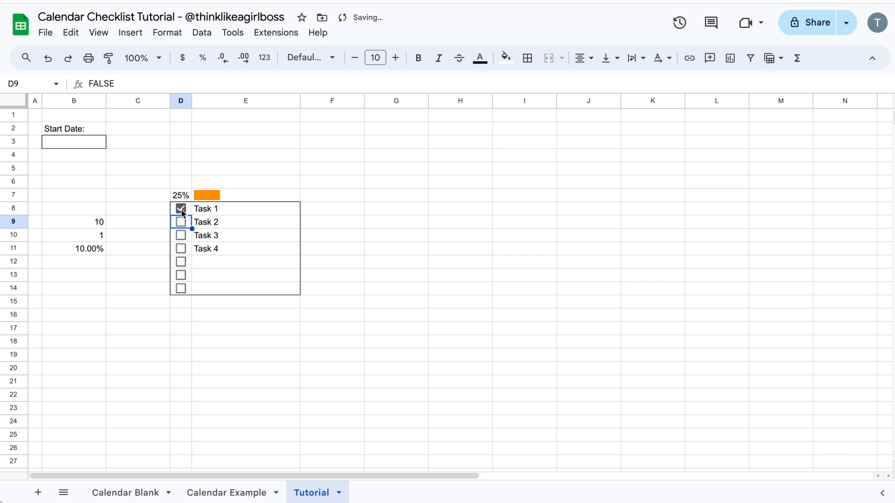
pyautogui.click(181, 208)
pyautogui.click(181, 208)
pyautogui.click(181, 221)
pyautogui.click(181, 235)
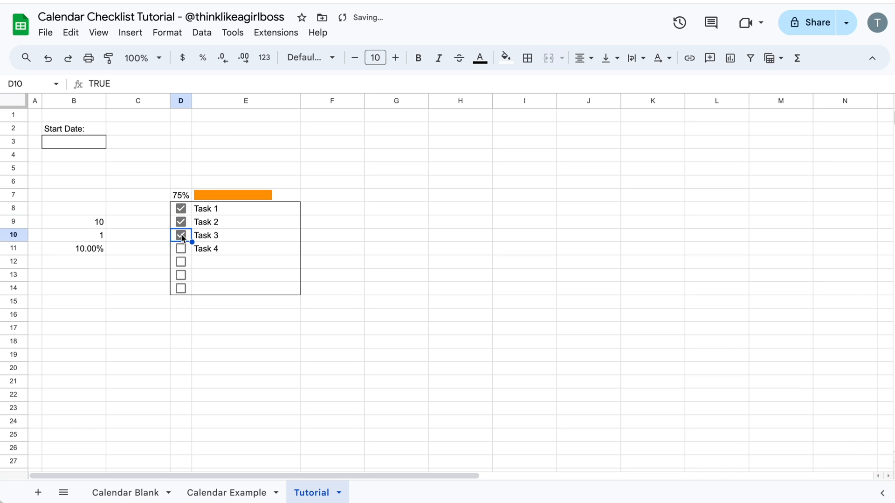
# Inspect the sparkline formula in E7, toggle Task 4 on and off, and untick Tasks 3, 2 and 1.
pyautogui.click(198, 193)
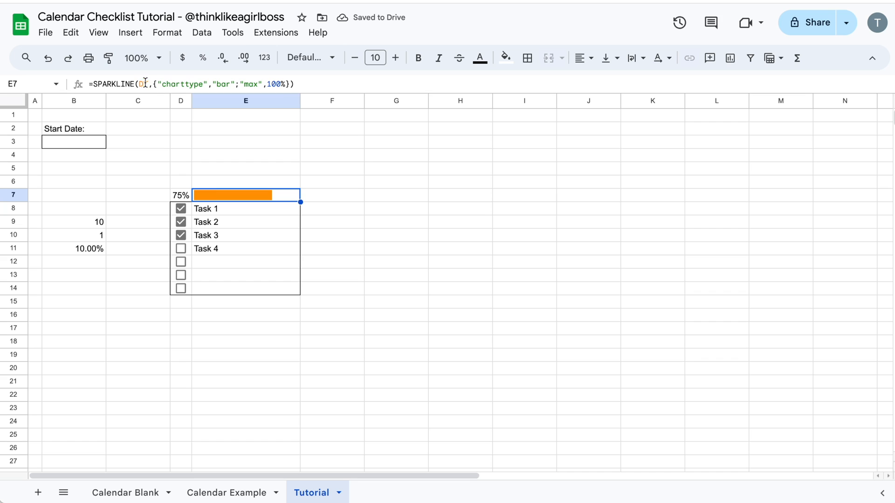
pyautogui.click(181, 248)
pyautogui.click(181, 248)
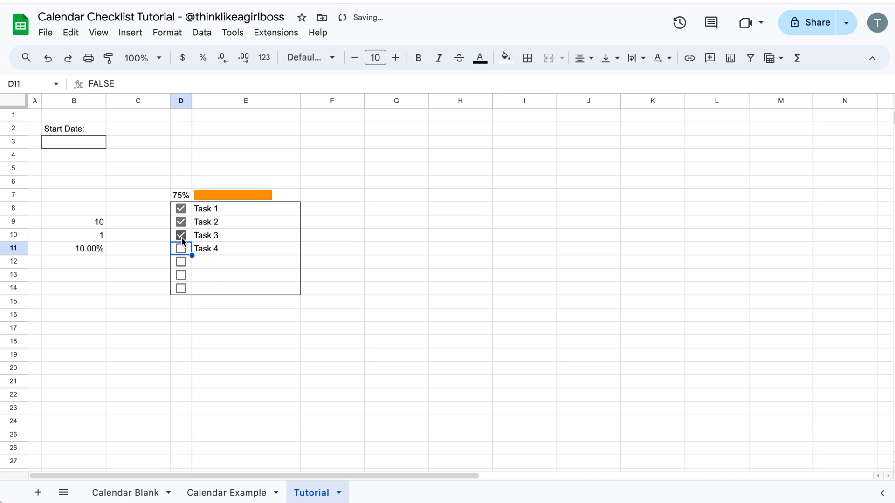
pyautogui.click(181, 235)
pyautogui.click(412, 273)
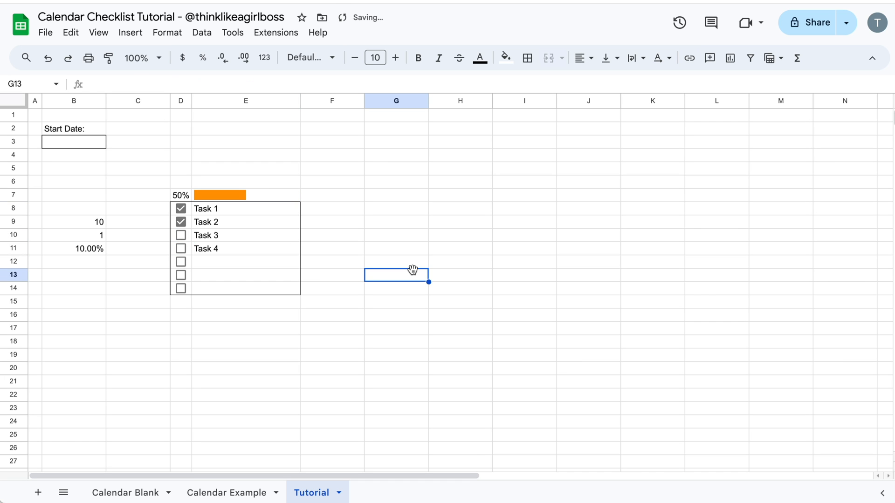
pyautogui.click(181, 221)
pyautogui.click(181, 208)
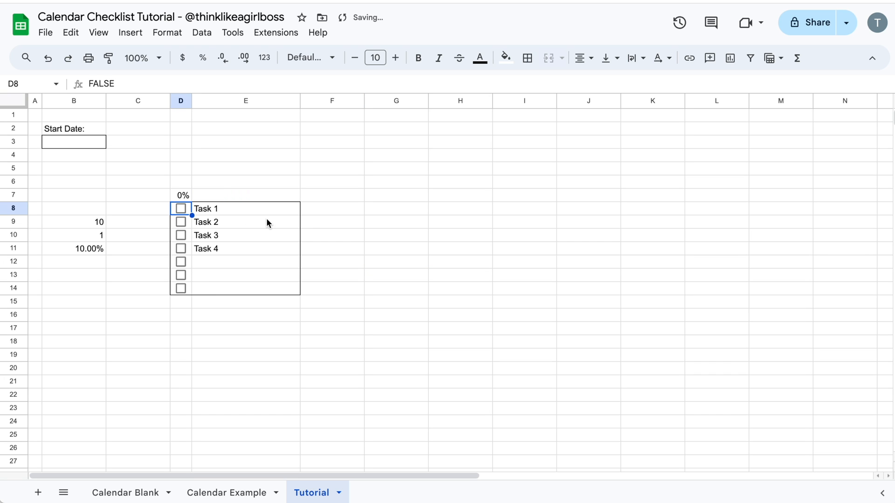
# Delete the four task names from E8:E11.
pyautogui.moveTo(228, 208); pyautogui.dragTo(226, 248)
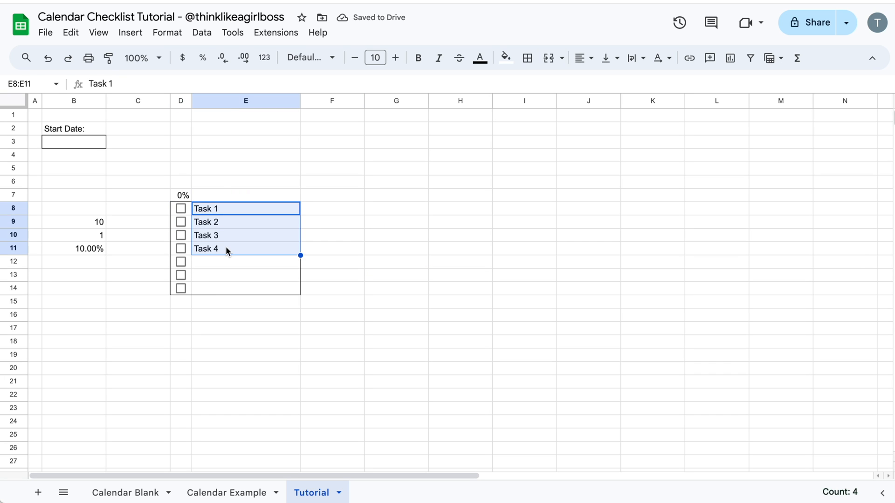
pyautogui.press('Delete')
pyautogui.click(365, 260)
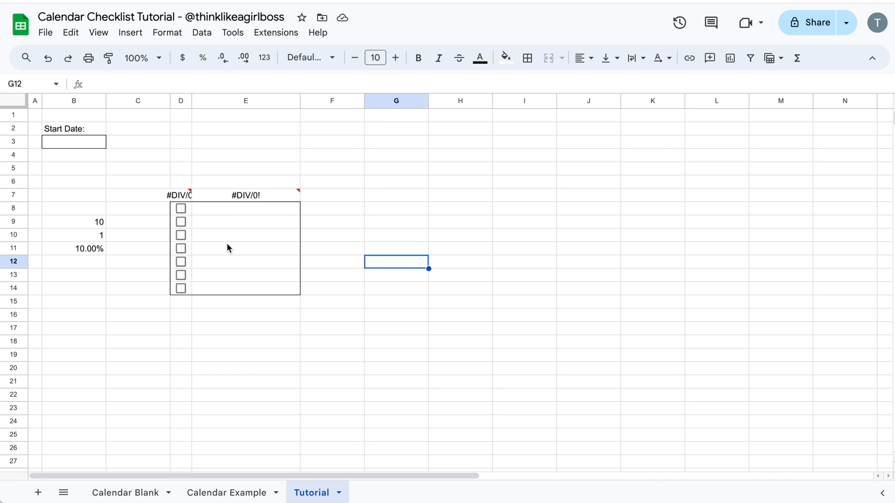
# Wrap the completion formula in D7 in IFERROR with 0% as the fallback value.
pyautogui.click(179, 195)
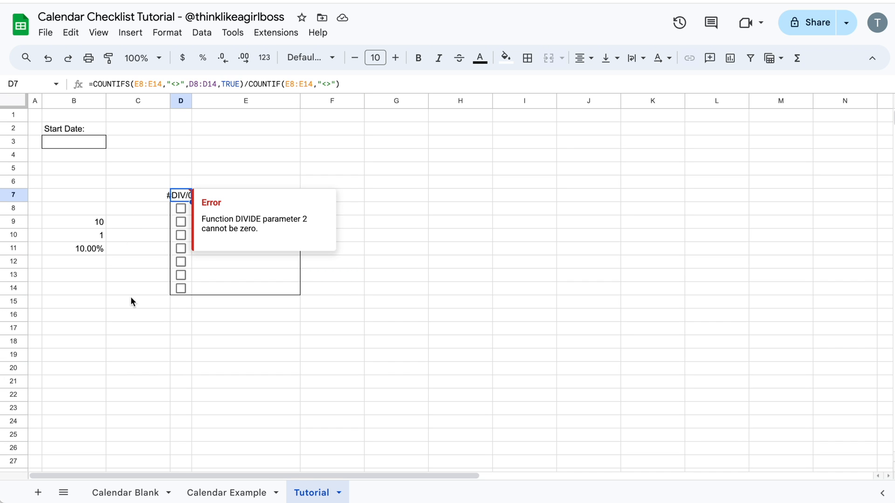
pyautogui.click(129, 342)
pyautogui.click(178, 197)
pyautogui.click(93, 84)
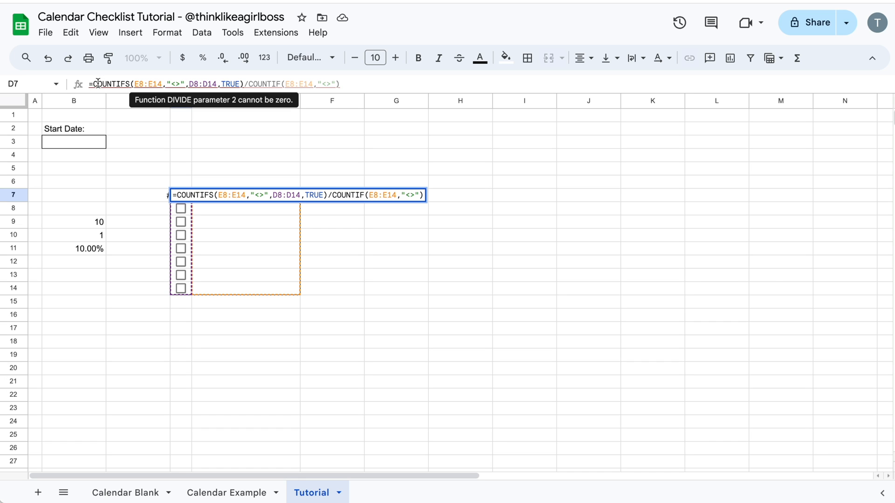
pyautogui.write('IFERRO')
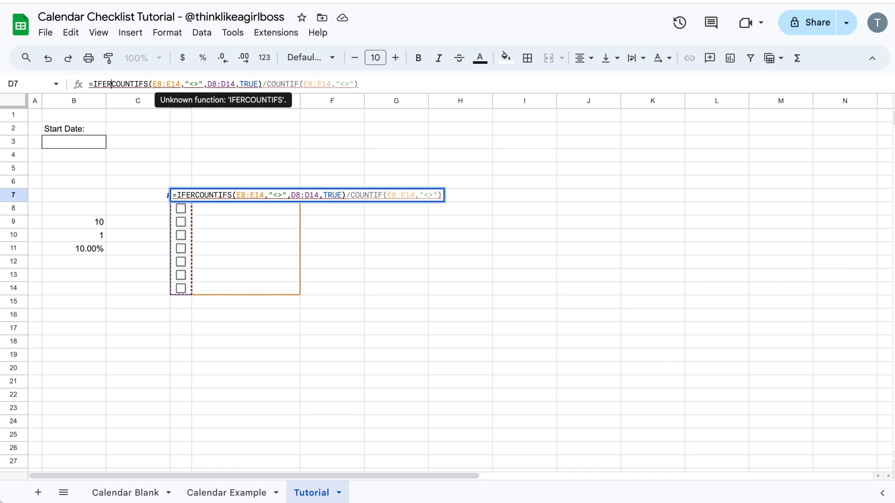
pyautogui.write('R(')
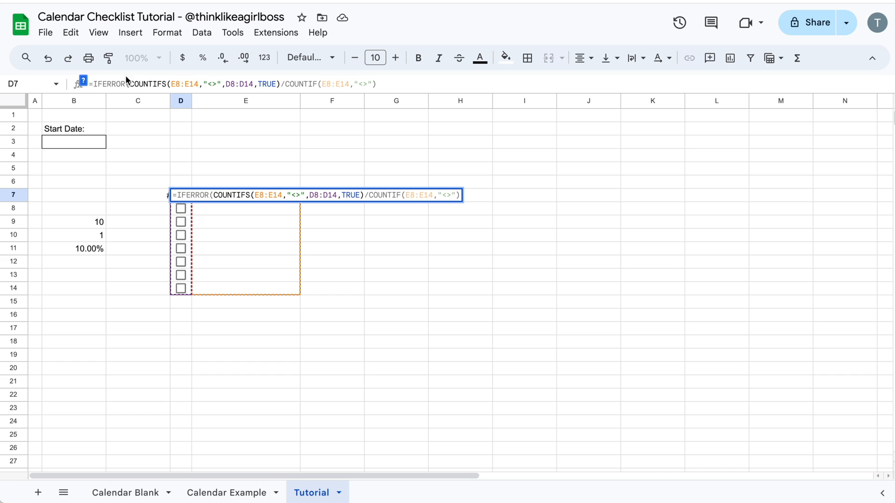
pyautogui.click(409, 86)
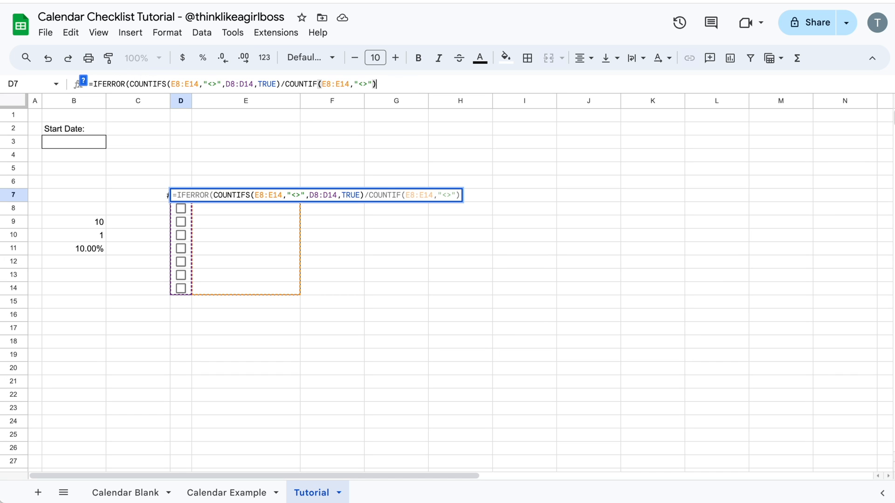
pyautogui.write(',0%')
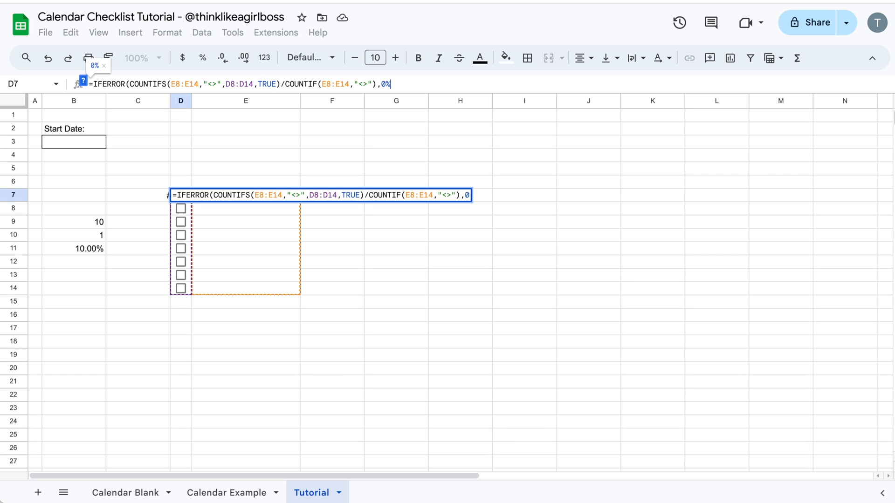
pyautogui.write(')')
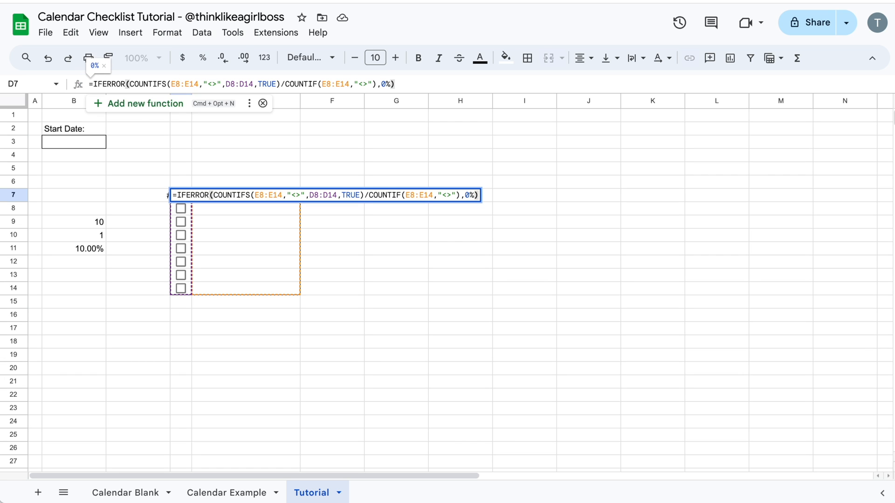
pyautogui.moveTo(130, 84); pyautogui.dragTo(377, 82)
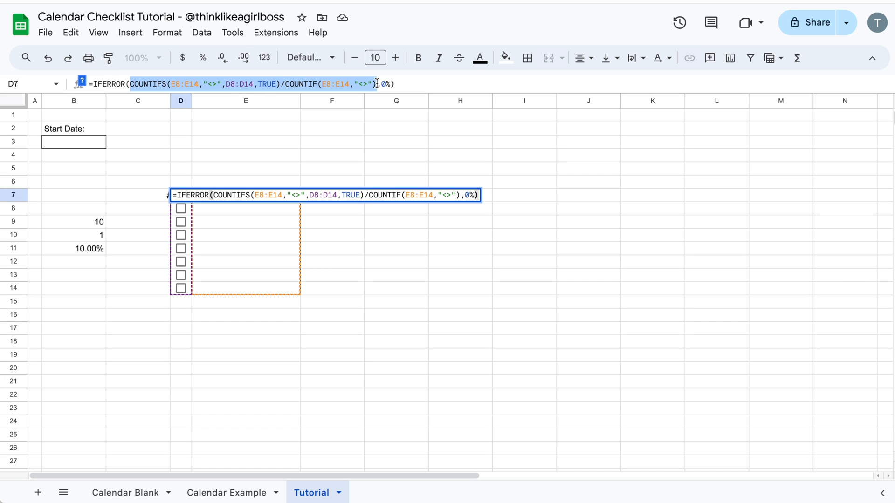
pyautogui.click(393, 83)
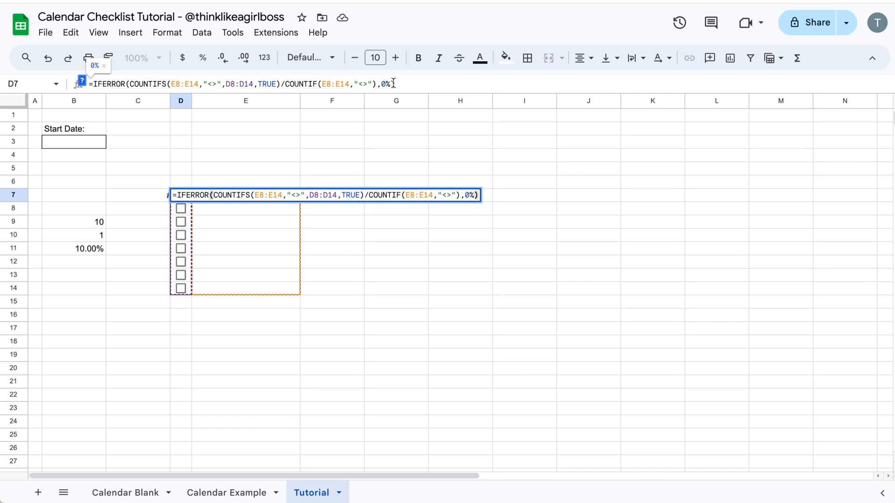
pyautogui.press('Return')
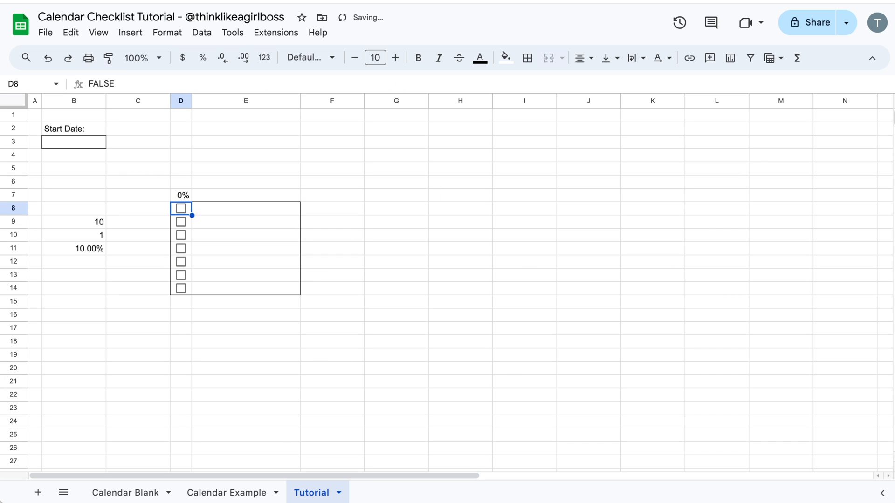
# Enter the names Task 1 and Task 2 in E8 and E9.
pyautogui.click(187, 196)
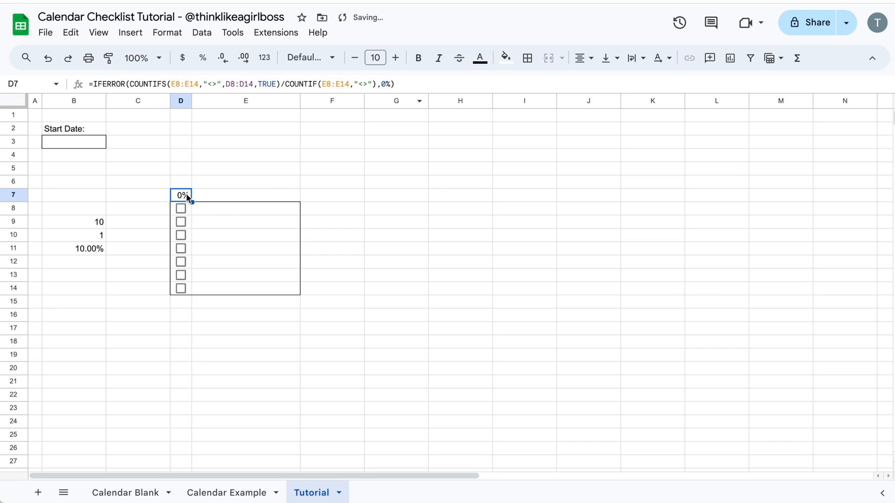
pyautogui.click(223, 194)
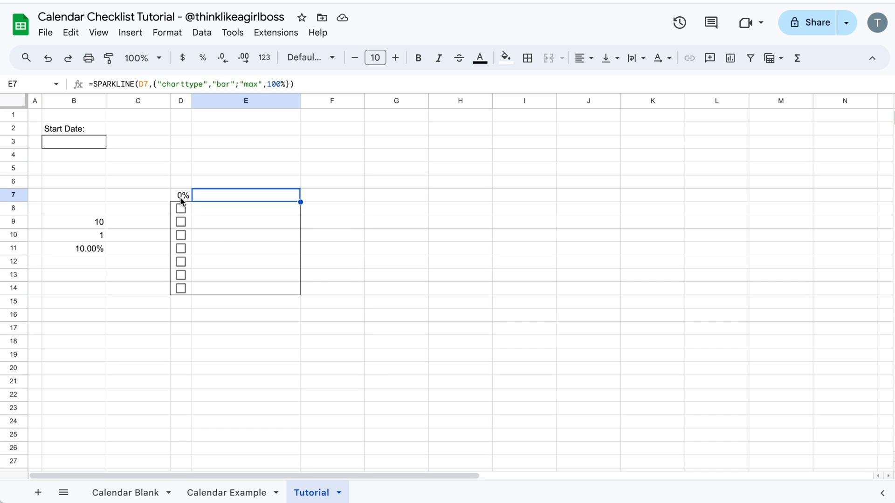
pyautogui.press('Down')
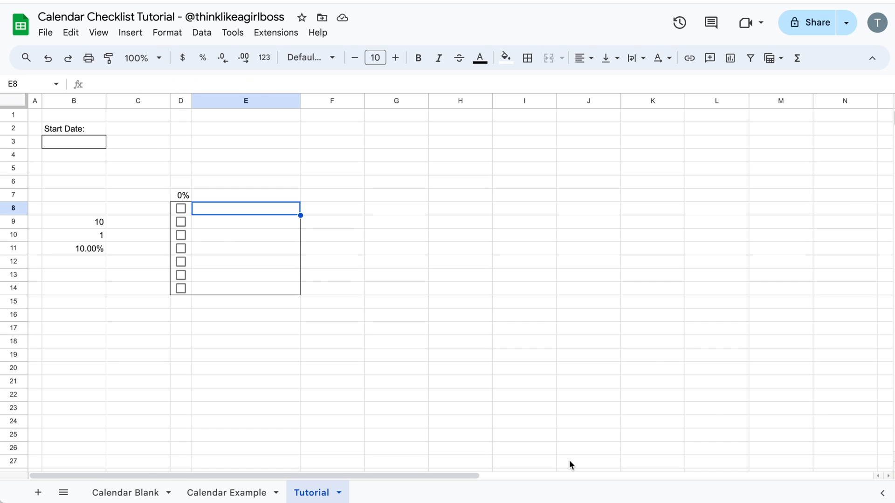
pyautogui.write('Task 1')
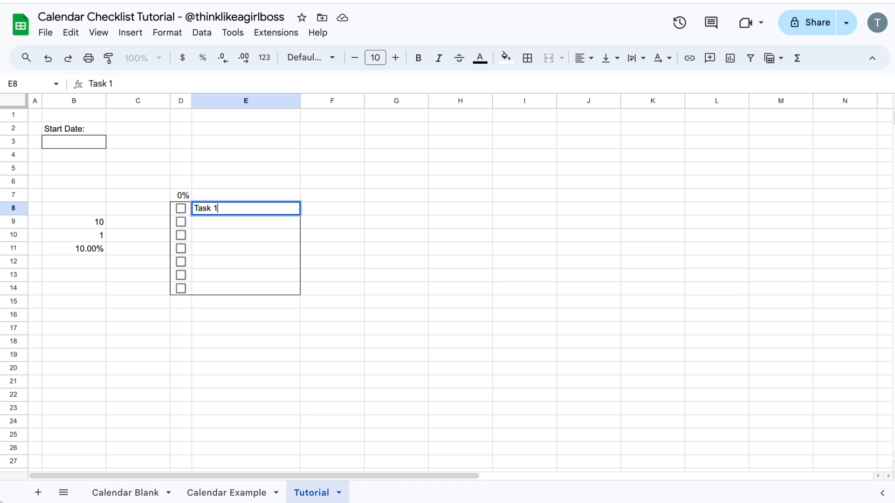
pyautogui.press('Return')
pyautogui.write('Task 2')
pyautogui.press('Return')
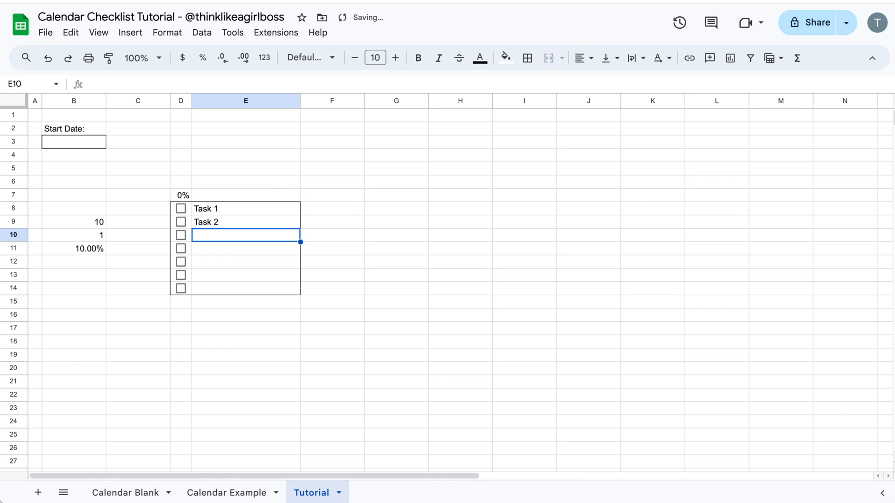
# Test the percentage and progress bar by ticking Task 1 and toggling Task 2, leaving only Task 1 ticked.
pyautogui.click(180, 209)
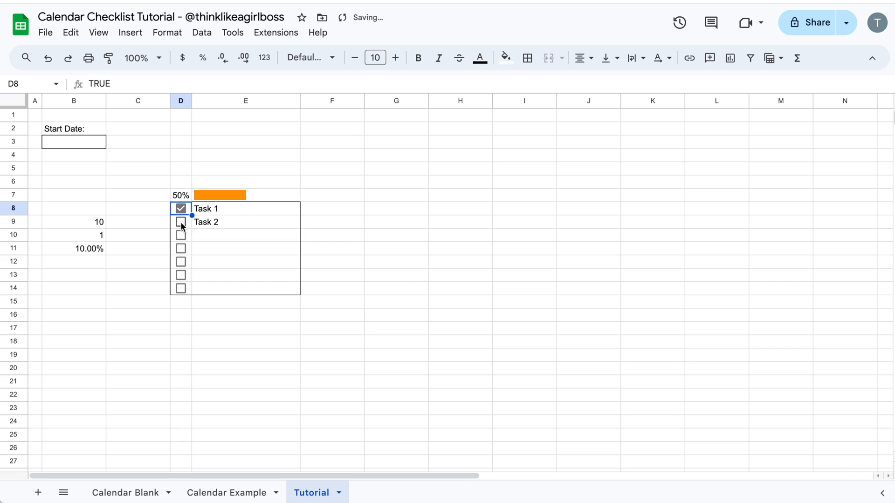
pyautogui.click(181, 221)
pyautogui.click(386, 278)
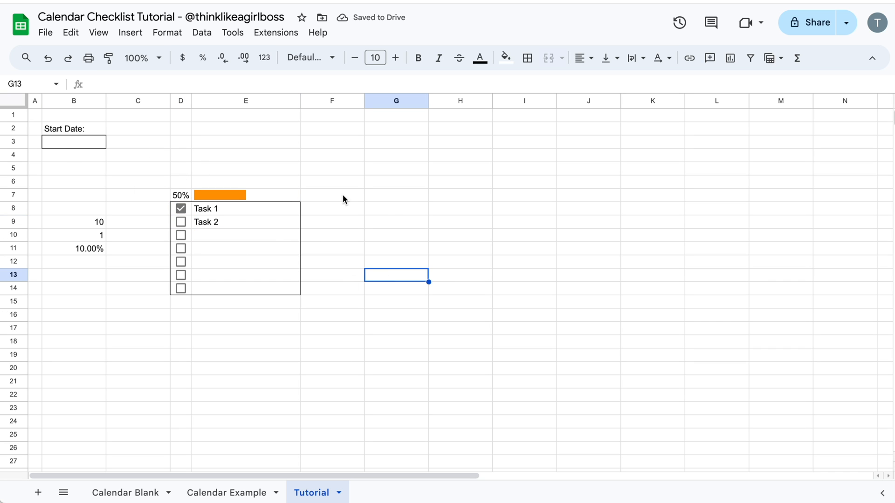
pyautogui.click(393, 199)
# Apply an outer border around the percentage and progress bar cells D7:E7.
pyautogui.moveTo(181, 194); pyautogui.dragTo(236, 195)
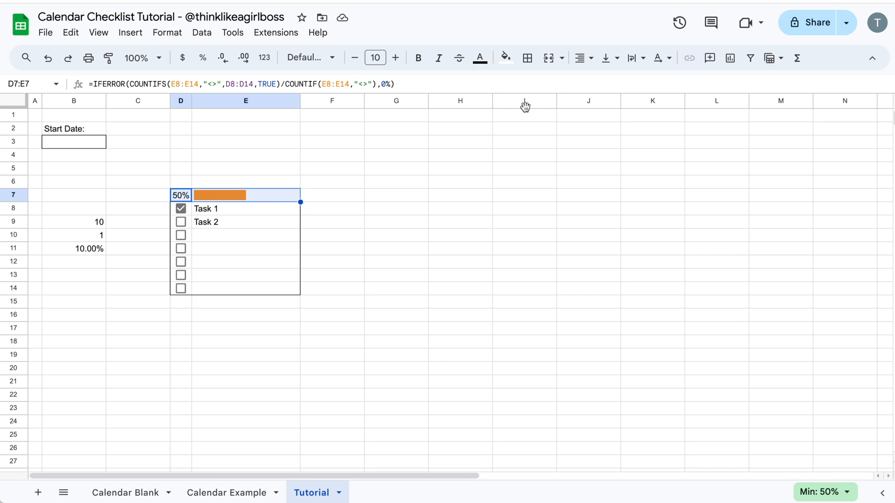
pyautogui.click(527, 58)
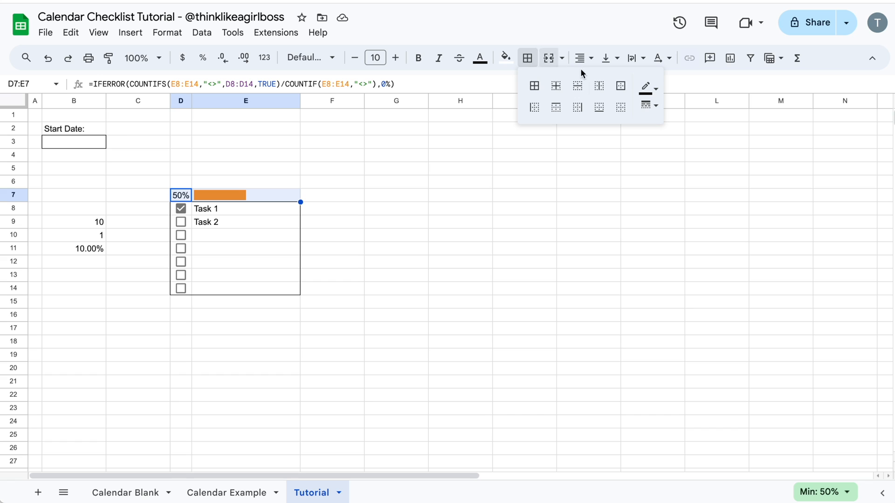
pyautogui.click(621, 86)
pyautogui.click(589, 368)
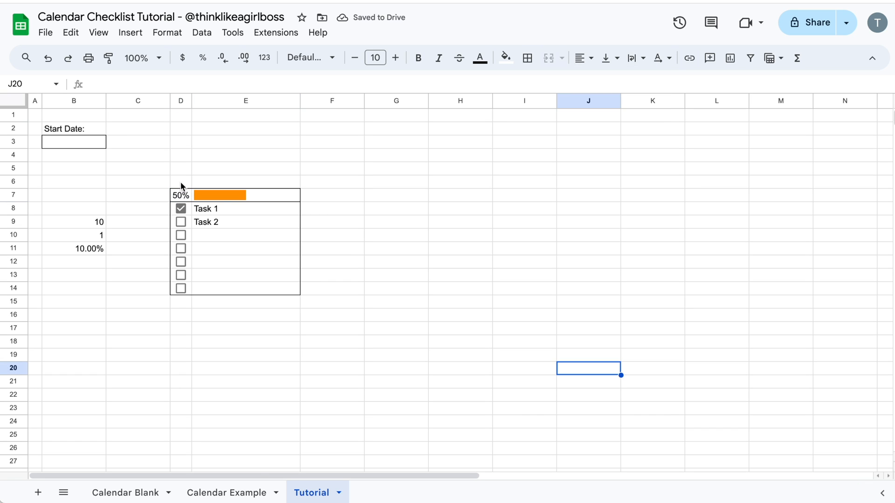
# Merge D6:E6 above the progress bar and give the merged cell an outer border.
pyautogui.moveTo(180, 182); pyautogui.dragTo(220, 181)
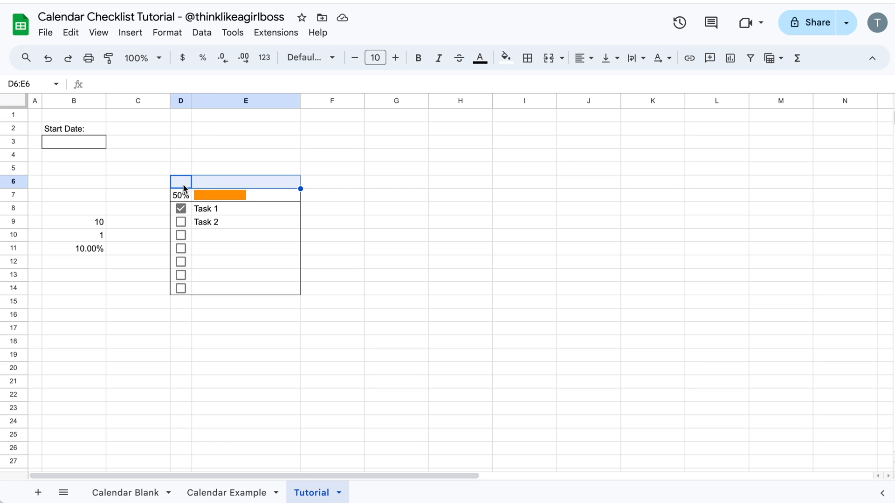
pyautogui.click(548, 59)
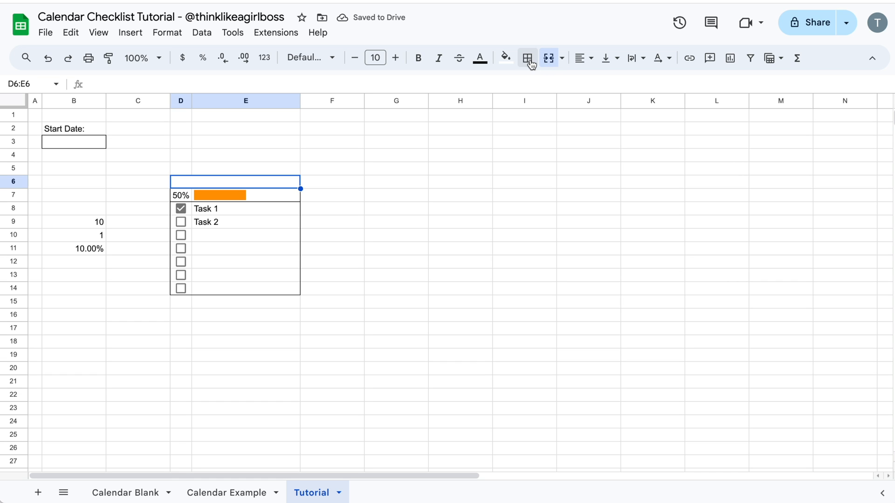
pyautogui.click(528, 59)
pyautogui.click(621, 86)
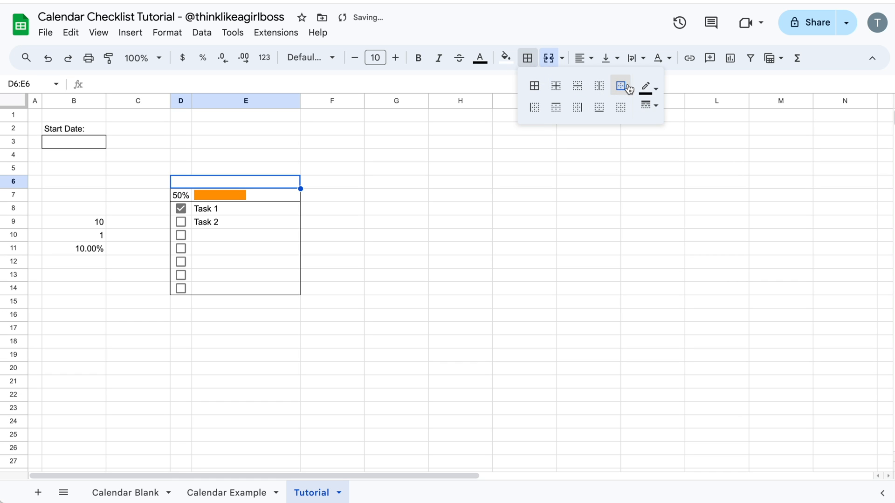
pyautogui.click(491, 227)
pyautogui.click(245, 184)
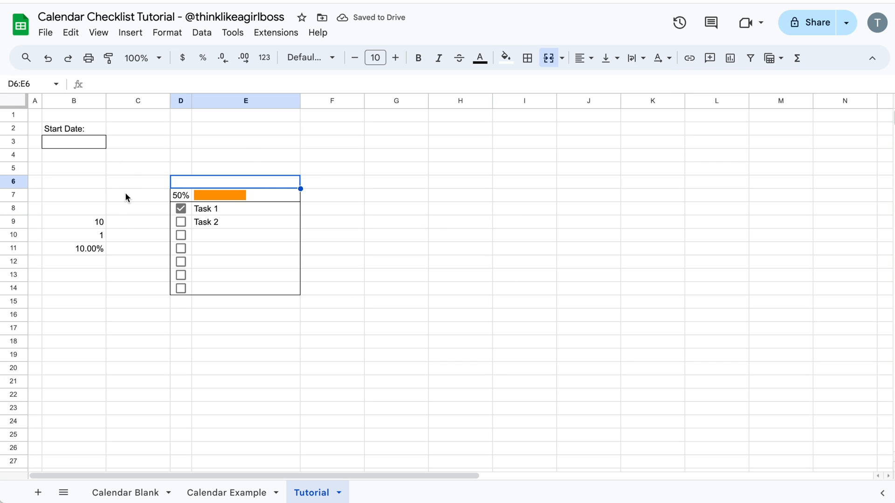
# Delete the example percentage calculation by clearing B9:B13.
pyautogui.moveTo(88, 221); pyautogui.dragTo(79, 270)
pyautogui.press('Delete')
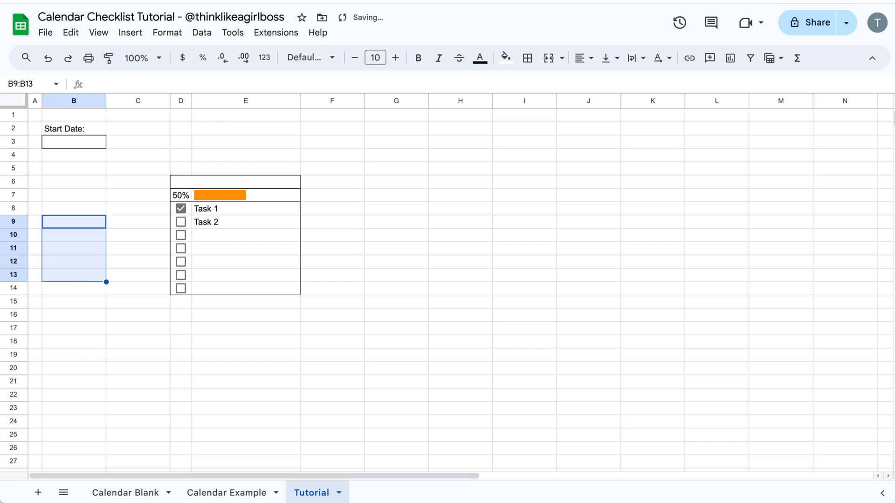
pyautogui.click(138, 315)
# On the Calendar Blank sheet, set the start date in B3 to Feb 11, Feb 16 and finally Feb 7, 2024.
pyautogui.click(127, 490)
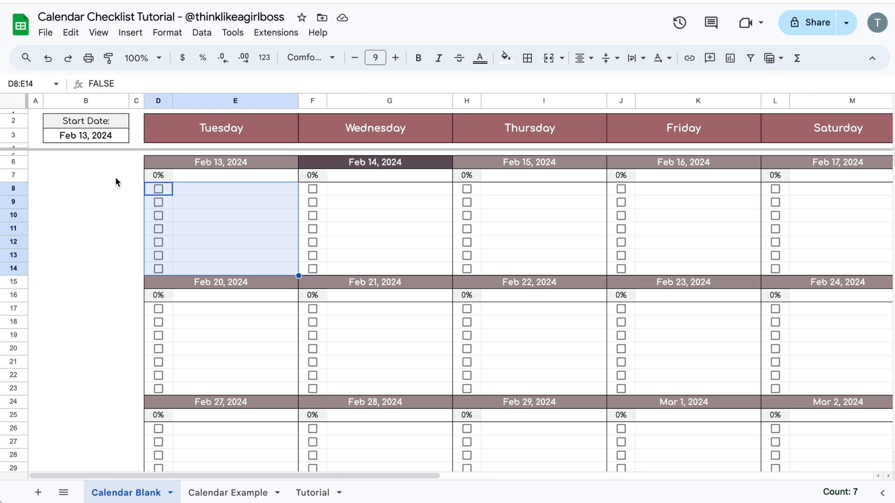
pyautogui.click(98, 135)
pyautogui.doubleClick(98, 135)
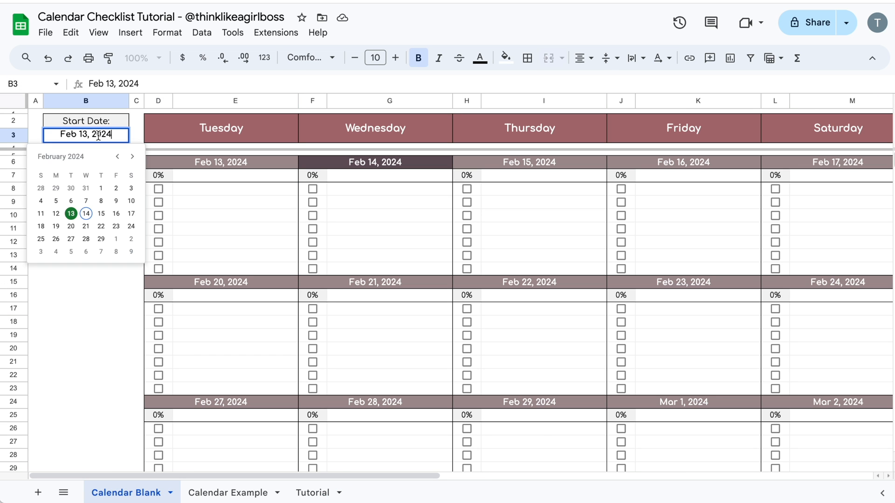
pyautogui.click(41, 213)
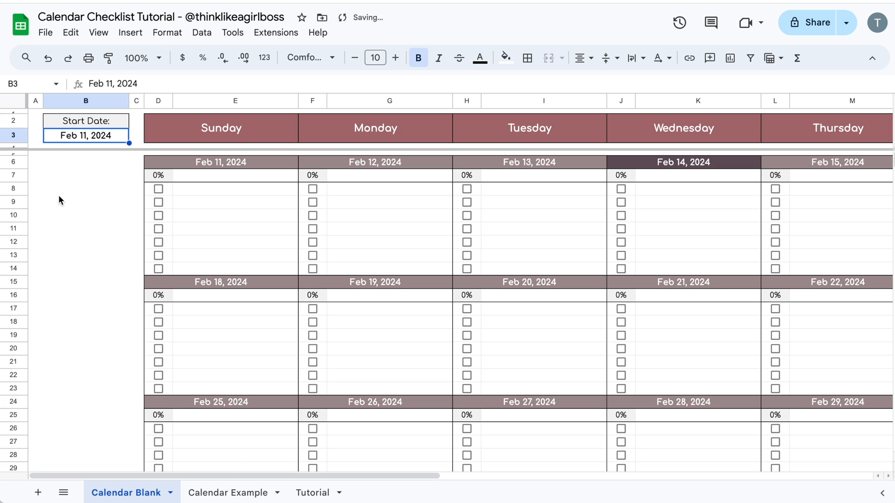
pyautogui.doubleClick(96, 138)
pyautogui.click(116, 213)
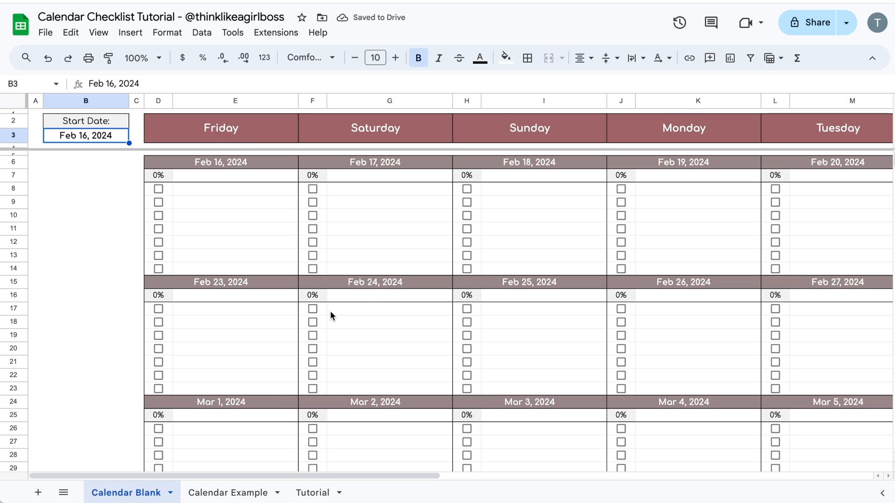
pyautogui.doubleClick(78, 134)
pyautogui.click(86, 201)
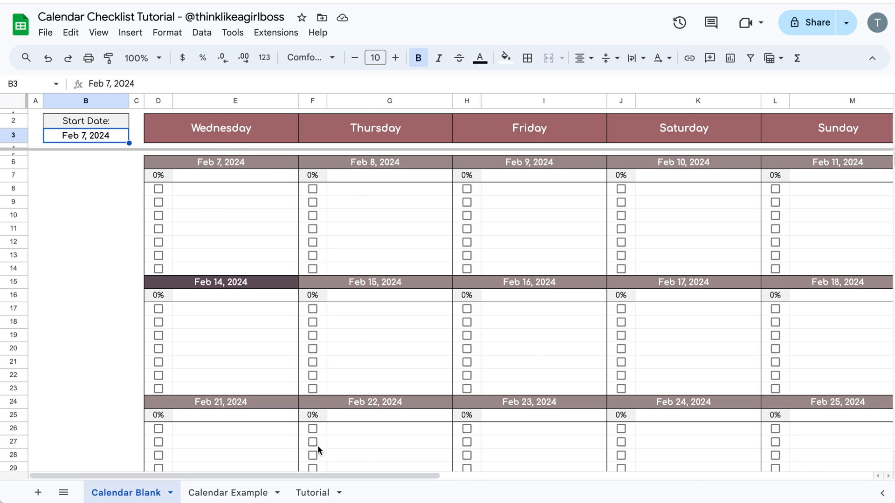
# Add a data validation rule to B3 on the Tutorial sheet that requires a valid date and rejects invalid input.
pyautogui.click(312, 493)
pyautogui.click(60, 144)
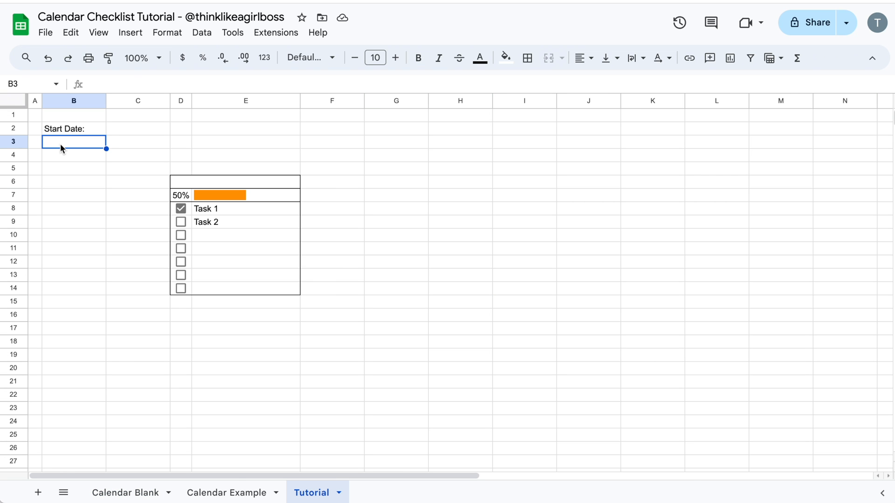
pyautogui.click(208, 34)
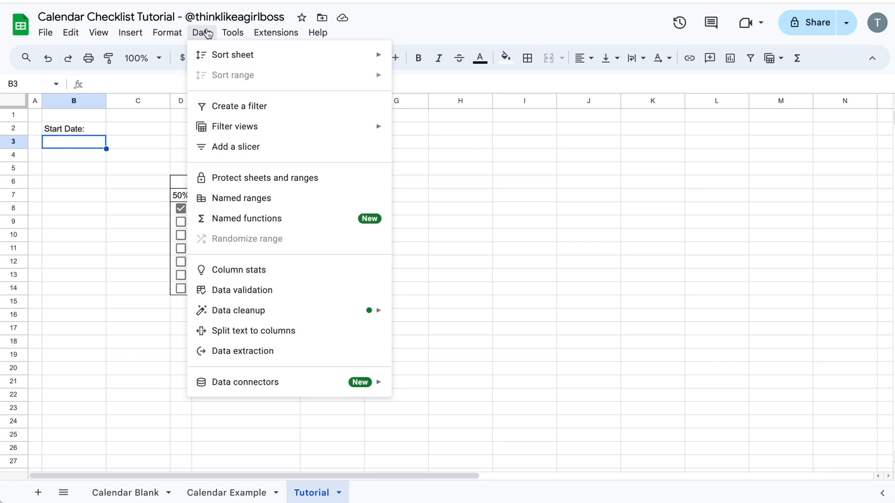
pyautogui.click(290, 293)
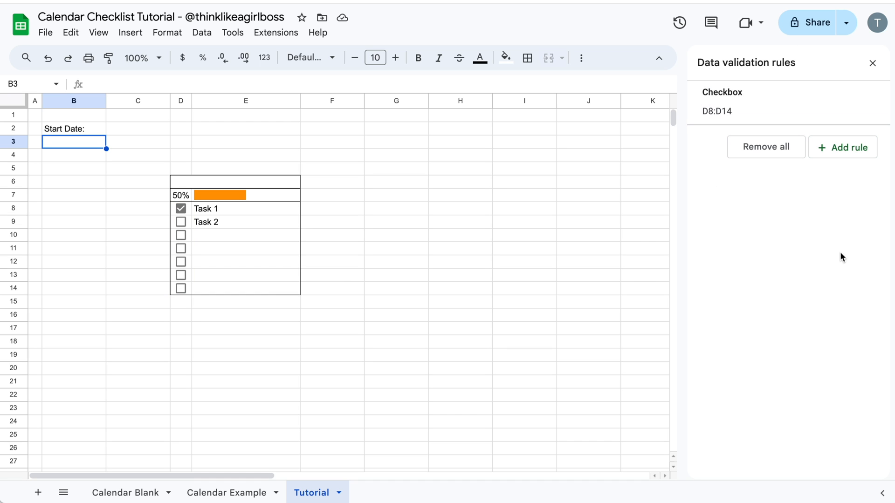
pyautogui.click(851, 150)
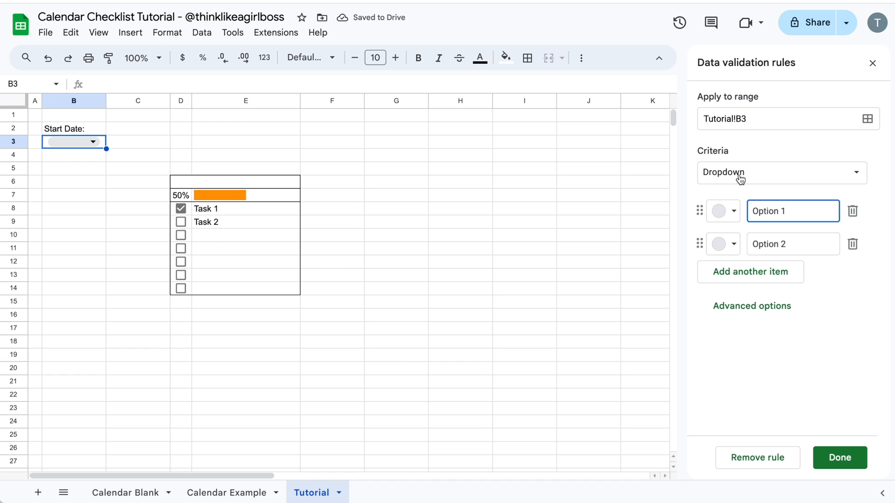
pyautogui.click(771, 178)
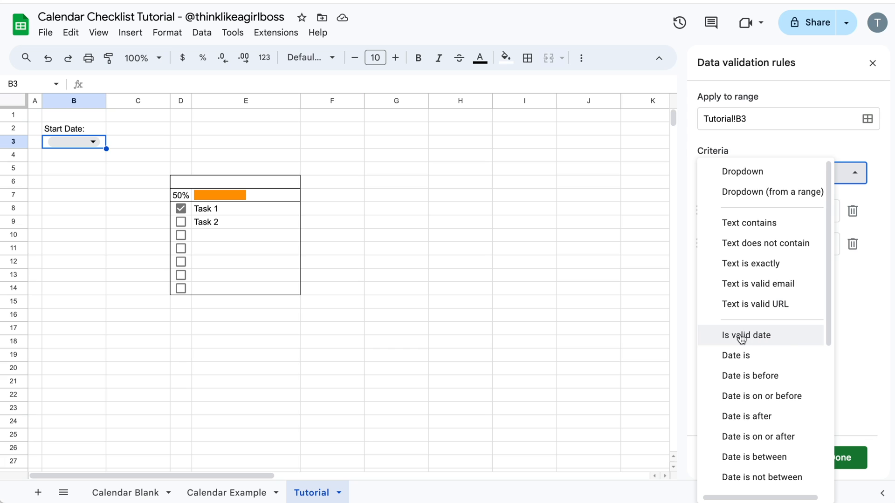
pyautogui.click(786, 342)
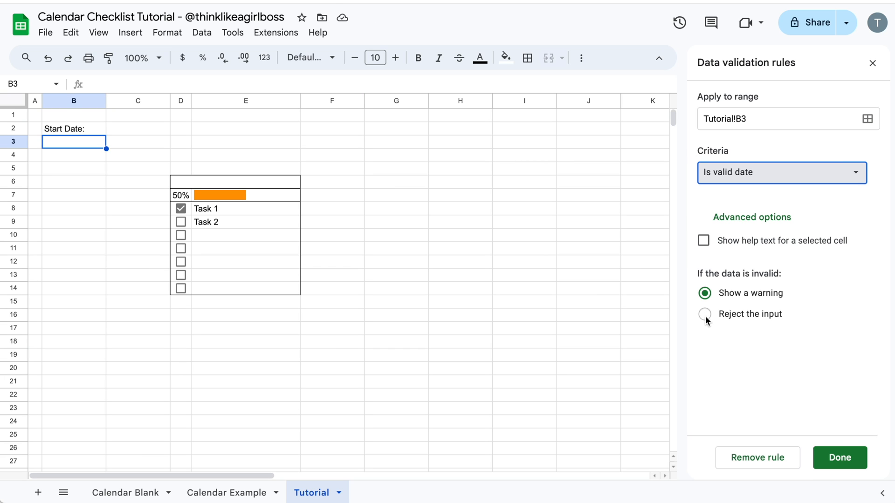
pyautogui.click(705, 315)
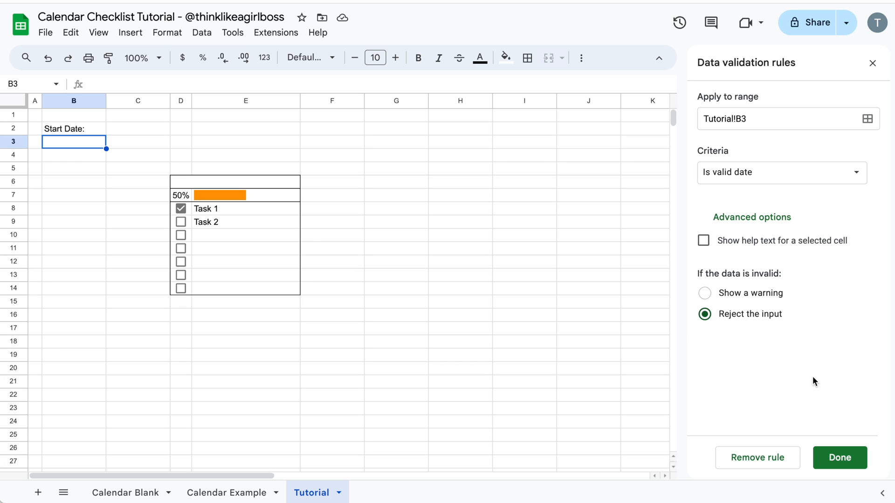
pyautogui.click(844, 462)
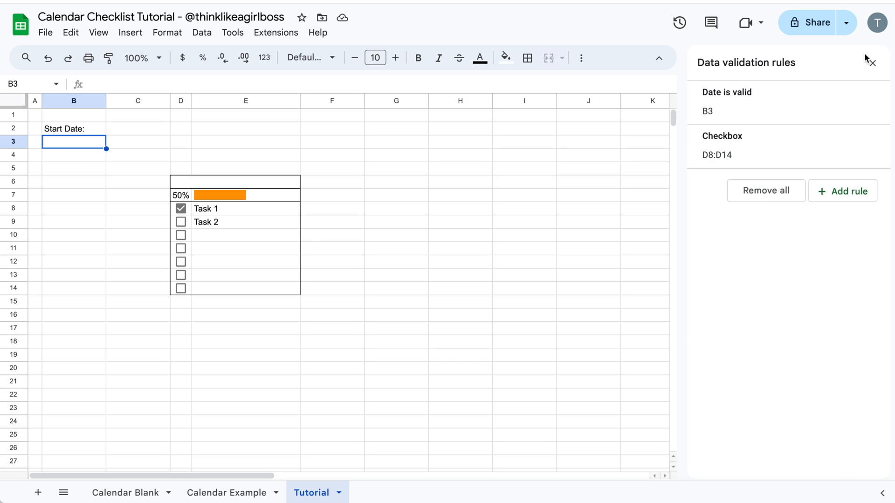
pyautogui.click(871, 63)
pyautogui.click(469, 195)
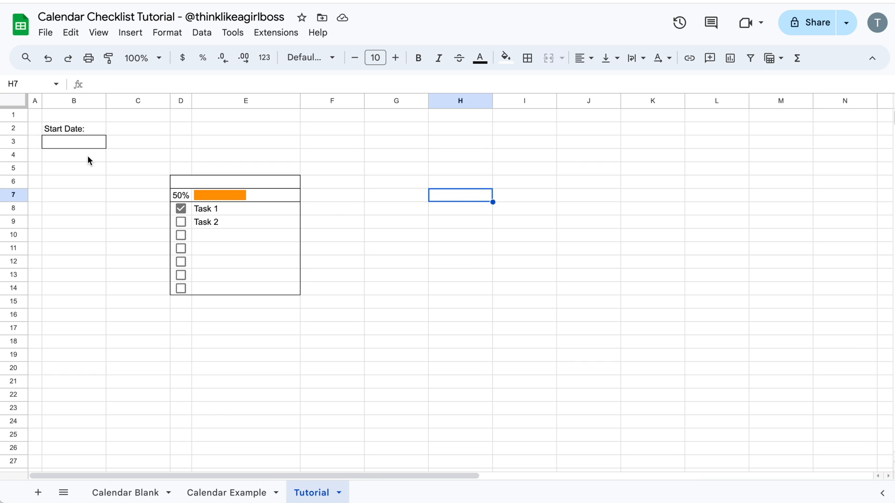
# Pick 2/8/2024 as the start date in B3, and check the date format used on the Calendar Blank sheet.
pyautogui.doubleClick(80, 141)
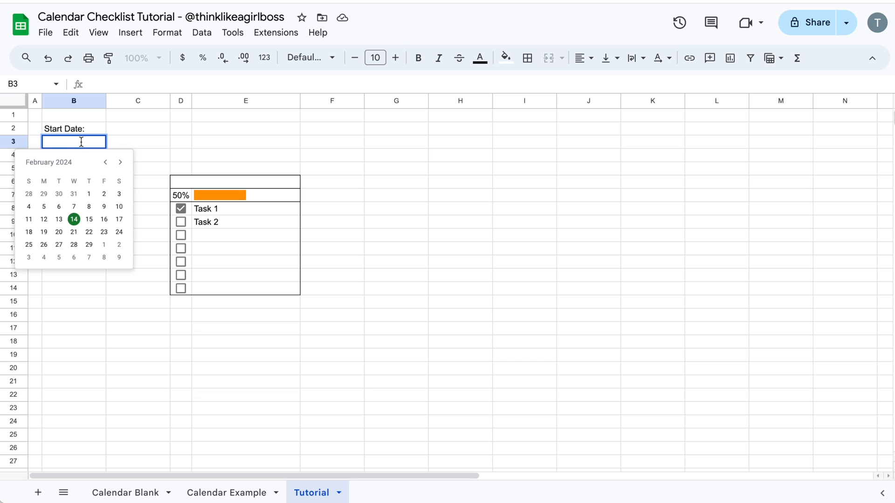
pyautogui.click(88, 206)
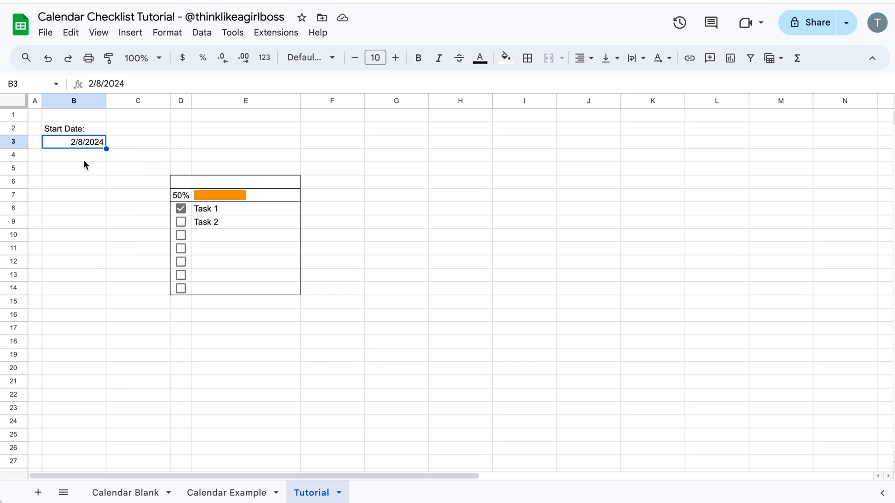
pyautogui.click(117, 490)
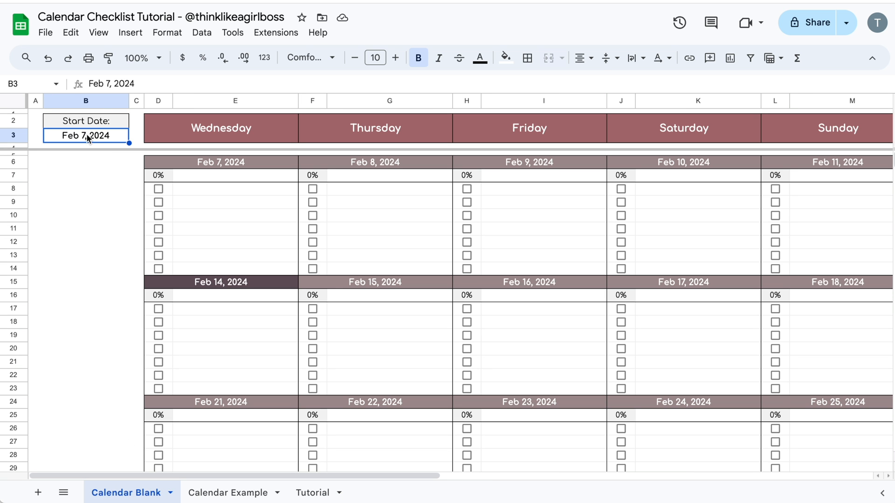
pyautogui.click(311, 492)
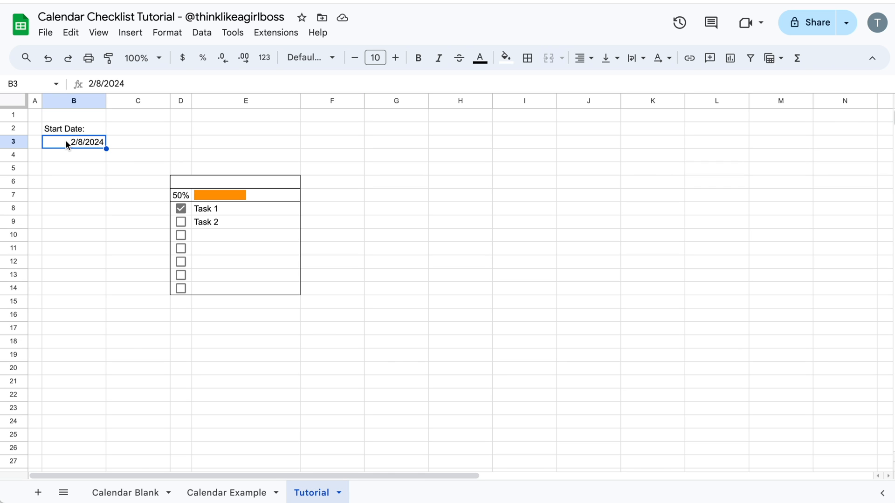
# Apply the custom date format "Aug 5, 1930" to the start date in B3.
pyautogui.click(167, 37)
pyautogui.moveTo(196, 87)
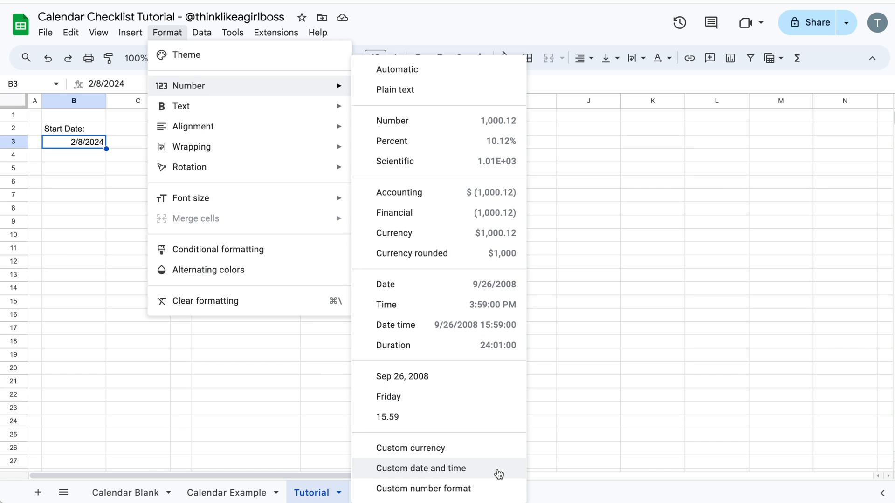
pyautogui.click(497, 474)
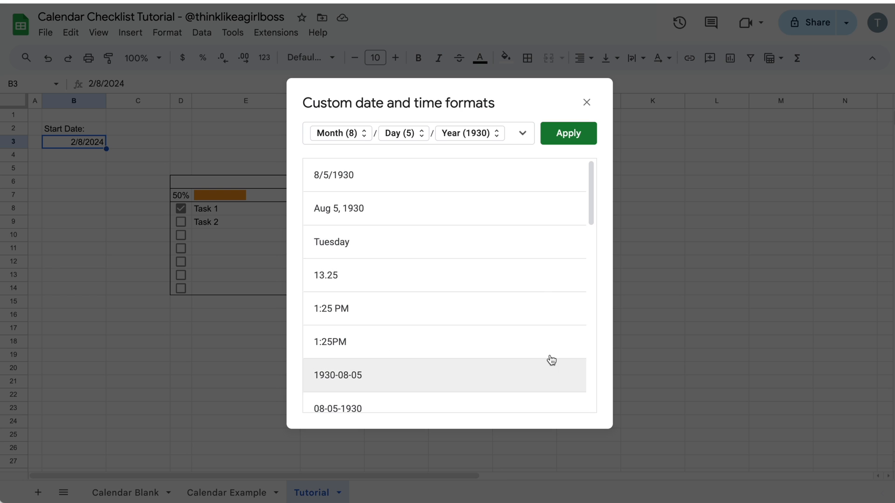
pyautogui.scroll(-12, 470, 320)
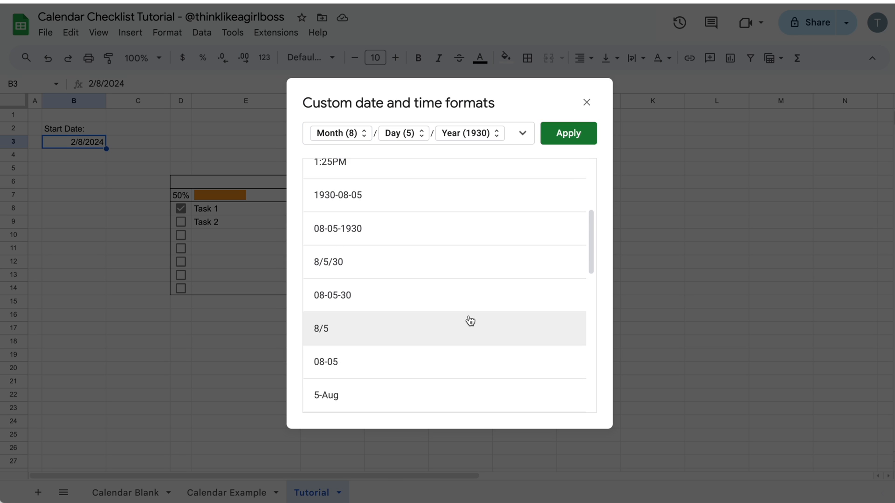
pyautogui.scroll(-4, 470, 321)
pyautogui.scroll(15, 467, 319)
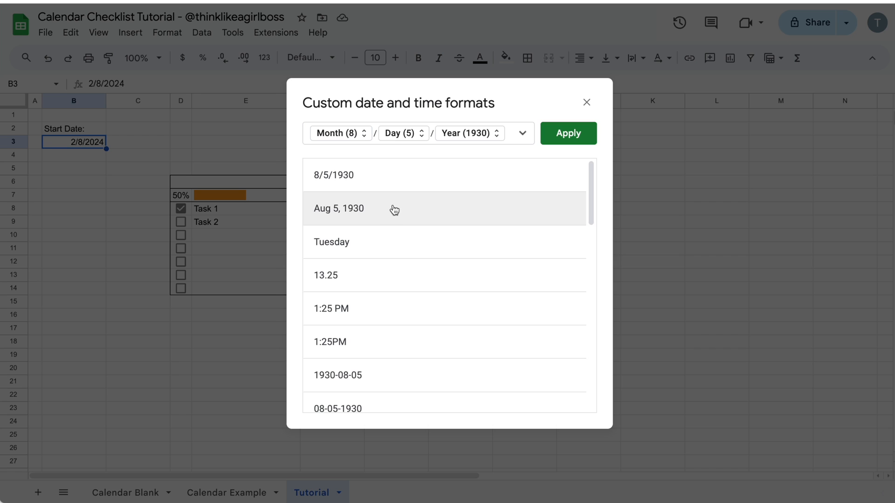
pyautogui.click(392, 210)
pyautogui.scroll(-2, 415, 210)
pyautogui.scroll(3, 415, 210)
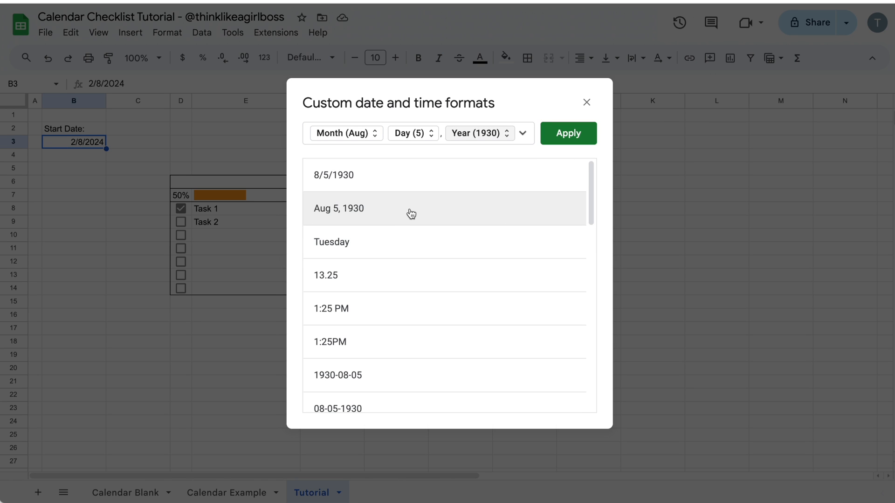
pyautogui.click(580, 138)
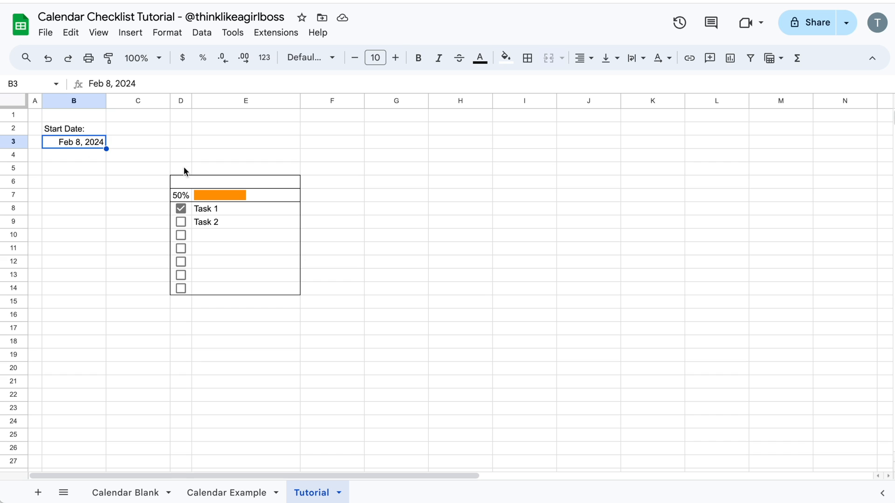
# Link the merged header cell D6:E6 to the start date with =B3, and change the start date in B3 to Feb 12, 2024.
pyautogui.click(208, 182)
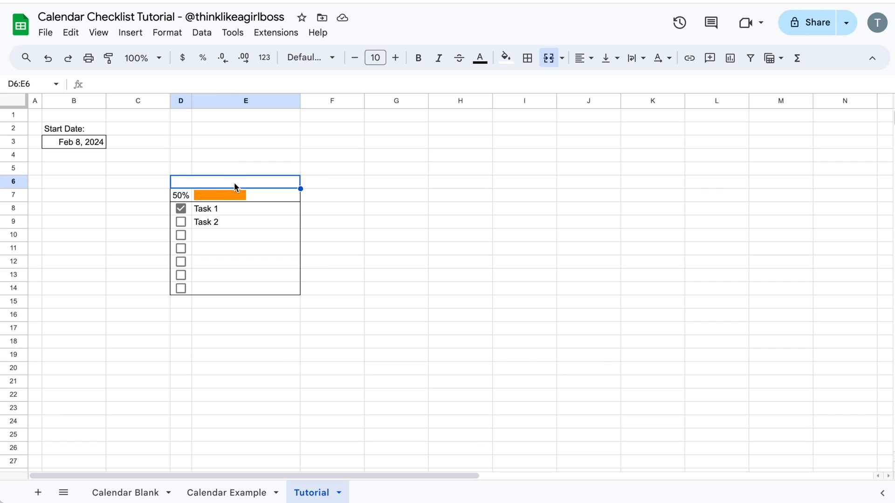
pyautogui.write('=')
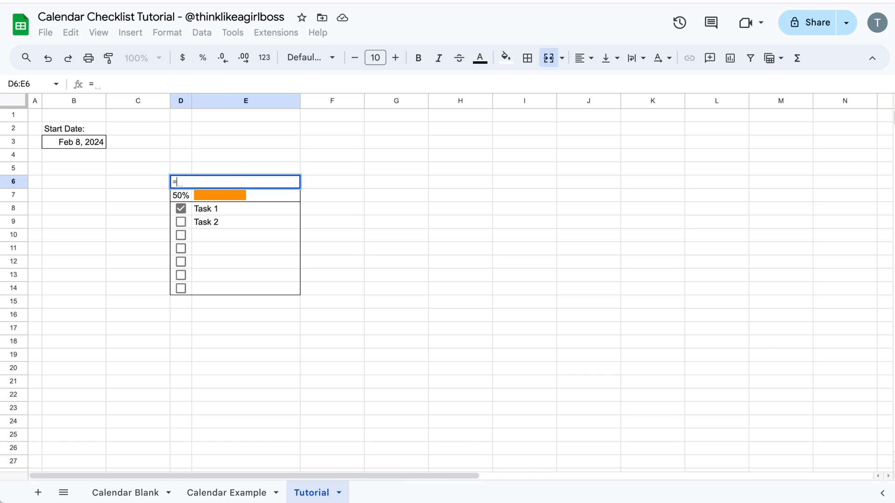
pyautogui.click(84, 141)
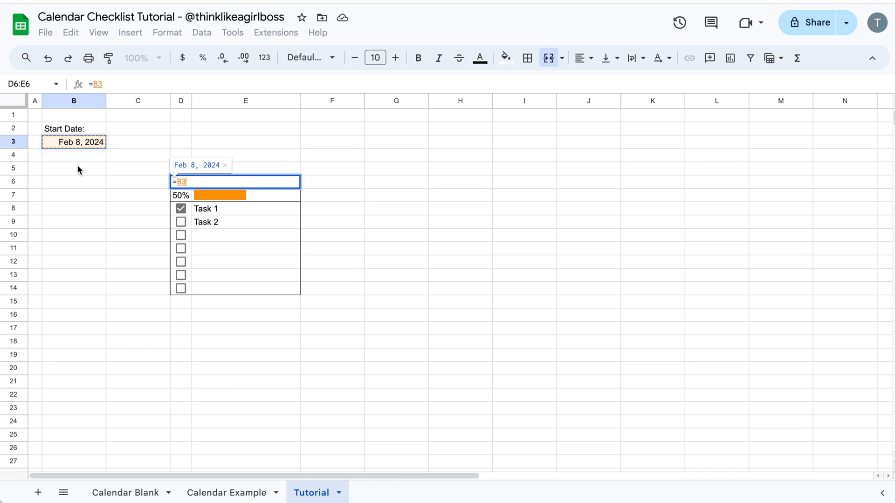
pyautogui.press('Return')
pyautogui.click(381, 212)
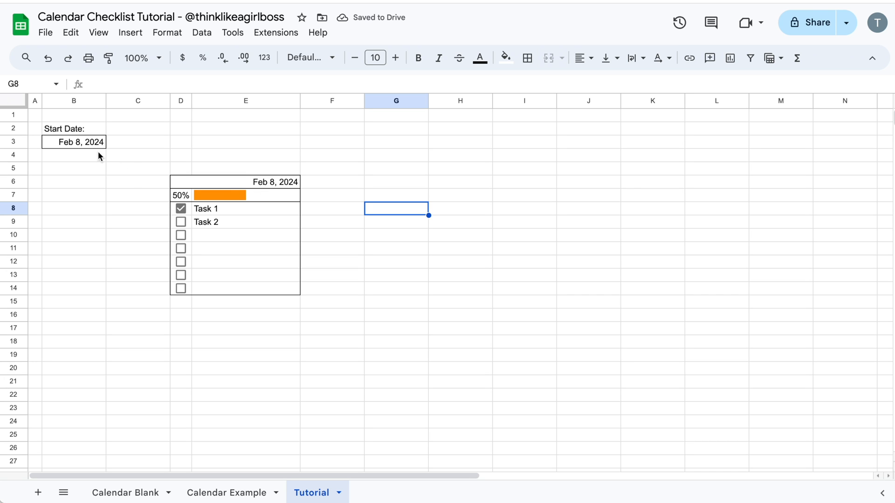
pyautogui.doubleClick(70, 142)
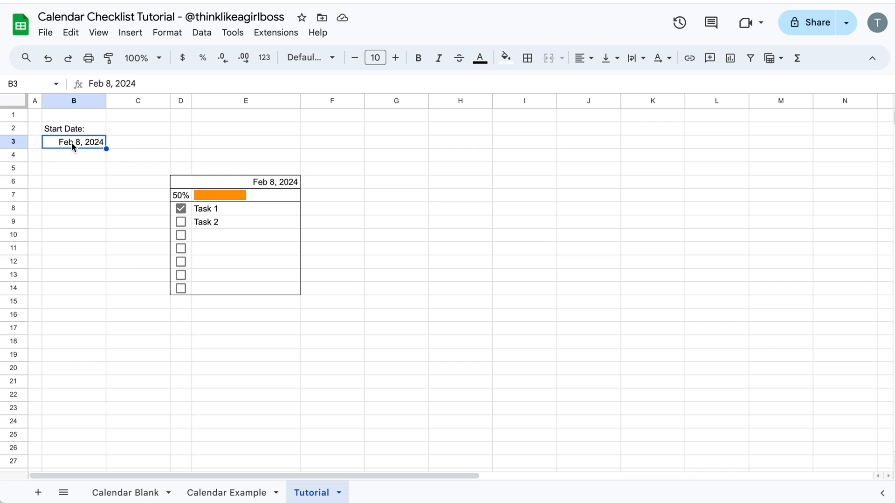
pyautogui.click(44, 220)
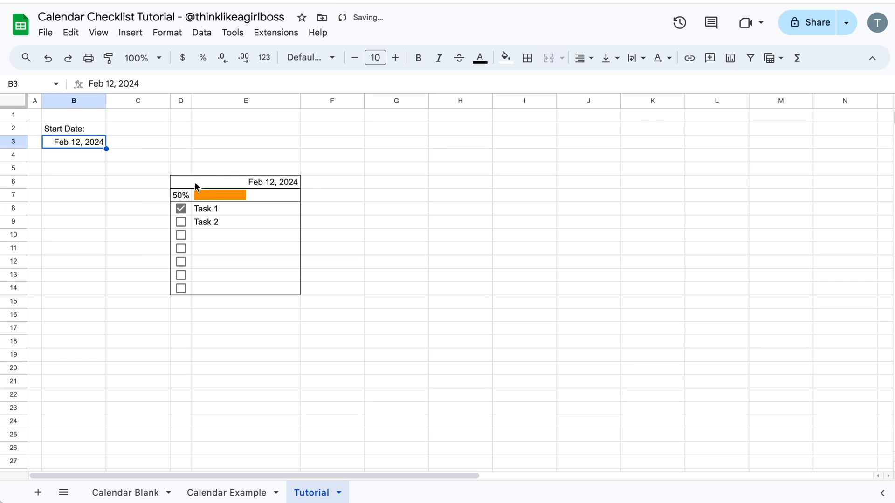
# Apply the custom abbreviated month, day and year date format to the merged header cell D6:E6.
pyautogui.click(194, 181)
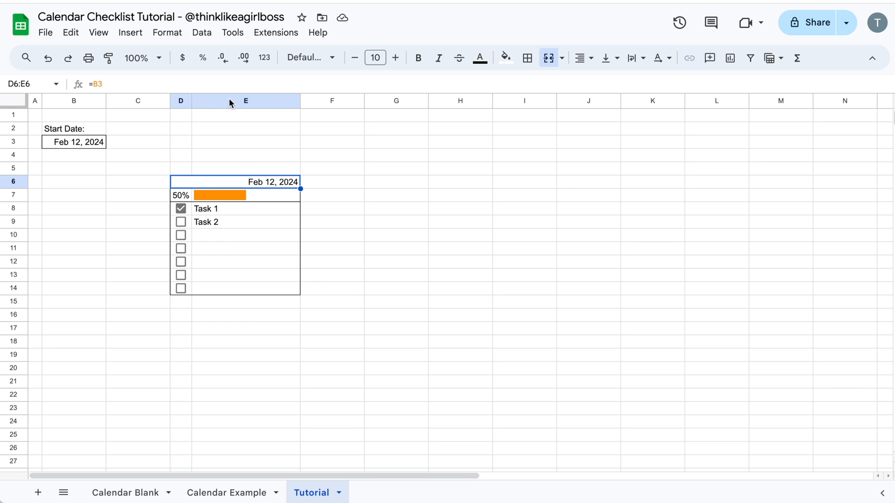
pyautogui.click(177, 40)
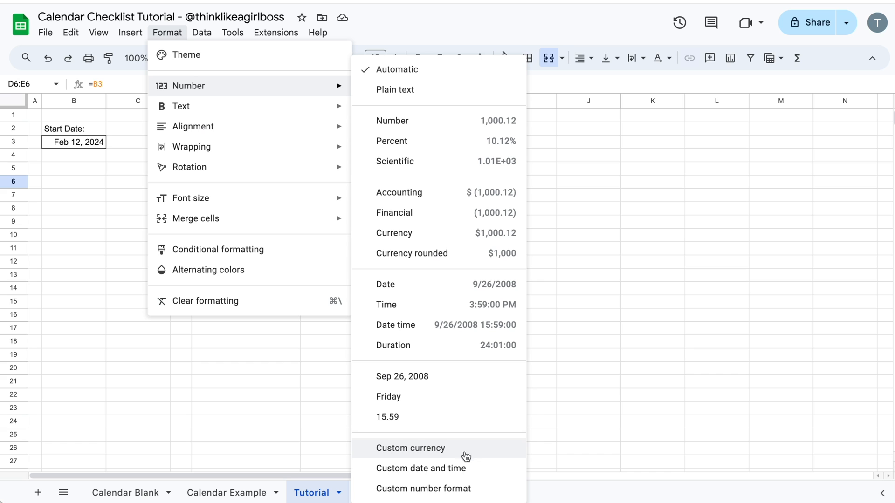
pyautogui.click(463, 468)
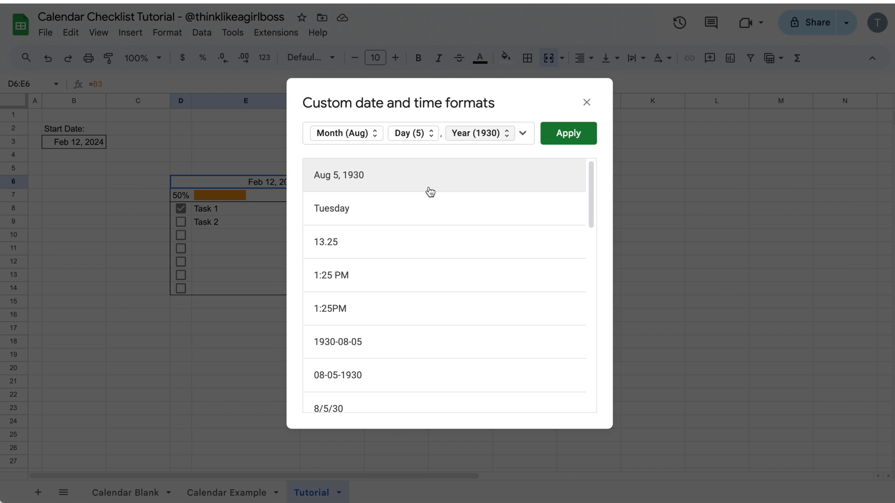
pyautogui.click(579, 138)
pyautogui.click(482, 337)
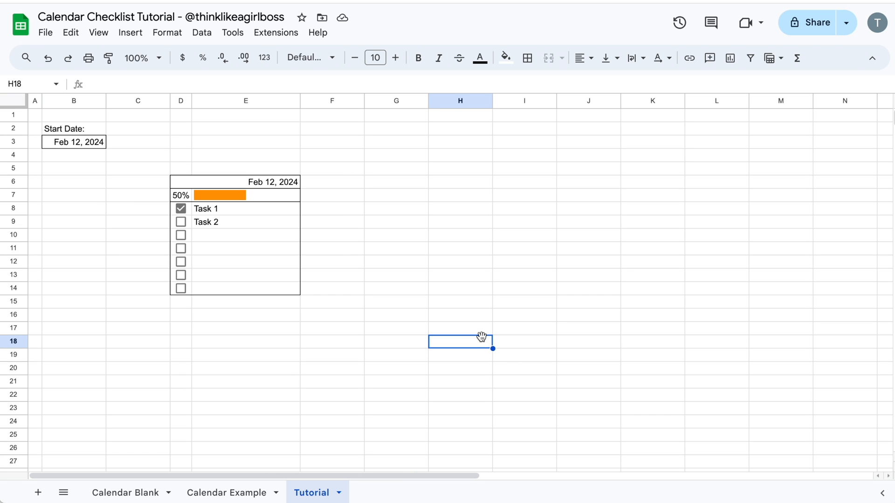
# Select the whole Tutorial sheet and align all cells to the center horizontally and the middle vertically.
pyautogui.click(13, 103)
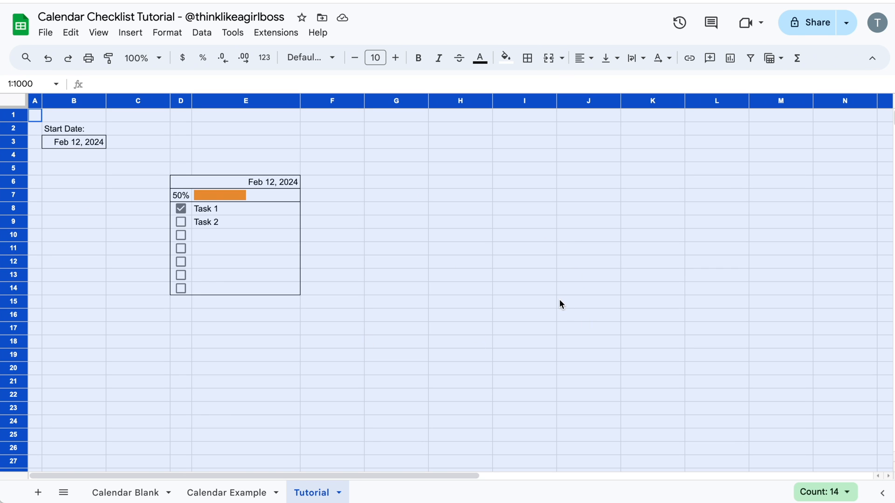
pyautogui.click(584, 67)
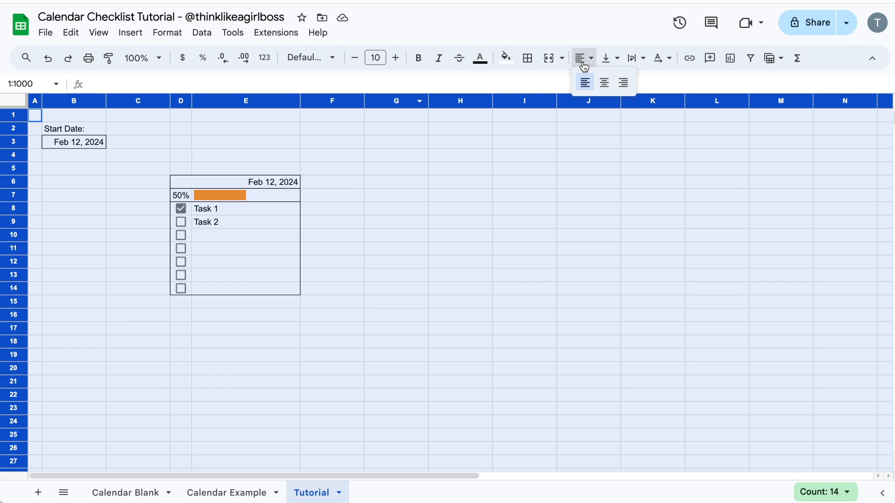
pyautogui.click(605, 84)
pyautogui.click(608, 59)
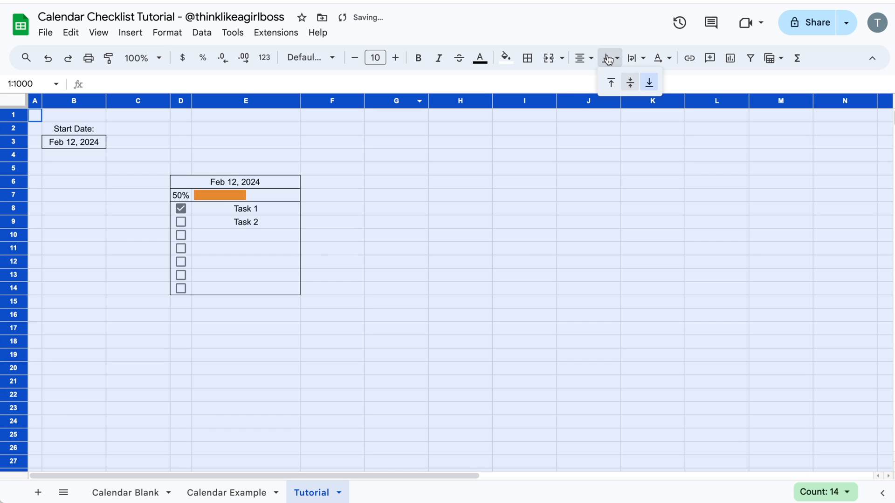
pyautogui.click(631, 83)
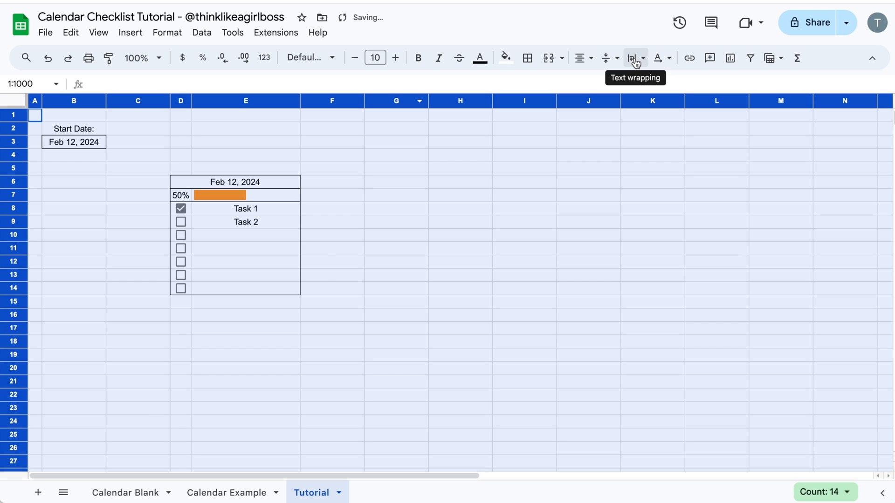
# Set text wrapping to Wrap for all cells of the Tutorial sheet, and deselect the sheet.
pyautogui.click(637, 61)
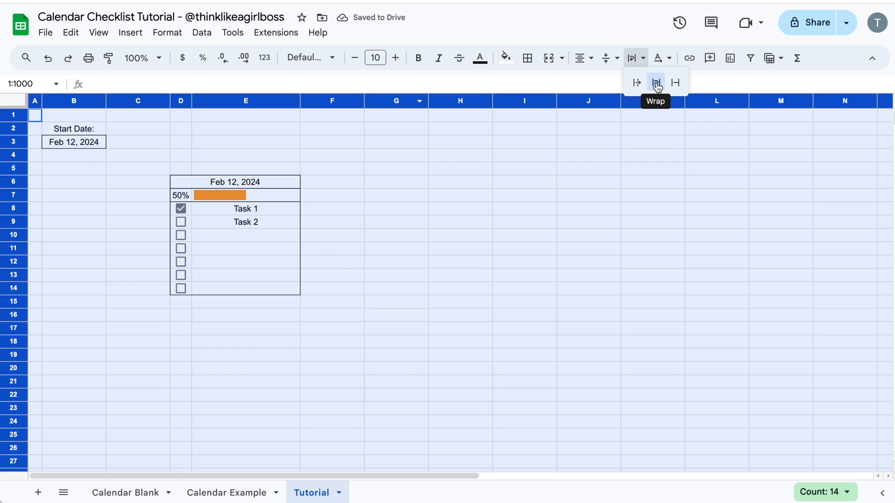
pyautogui.click(657, 85)
pyautogui.click(461, 288)
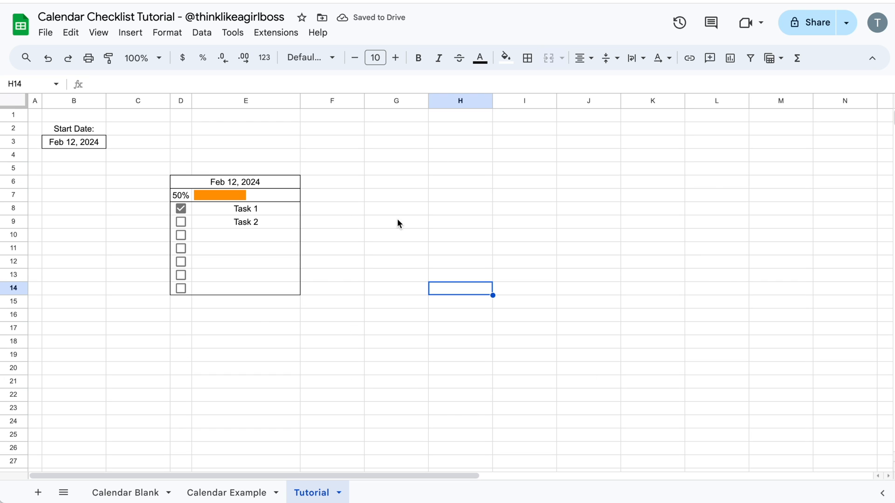
# Align the task cells E8:E14 to the left horizontally.
pyautogui.moveTo(222, 213); pyautogui.dragTo(213, 287)
pyautogui.click(401, 248)
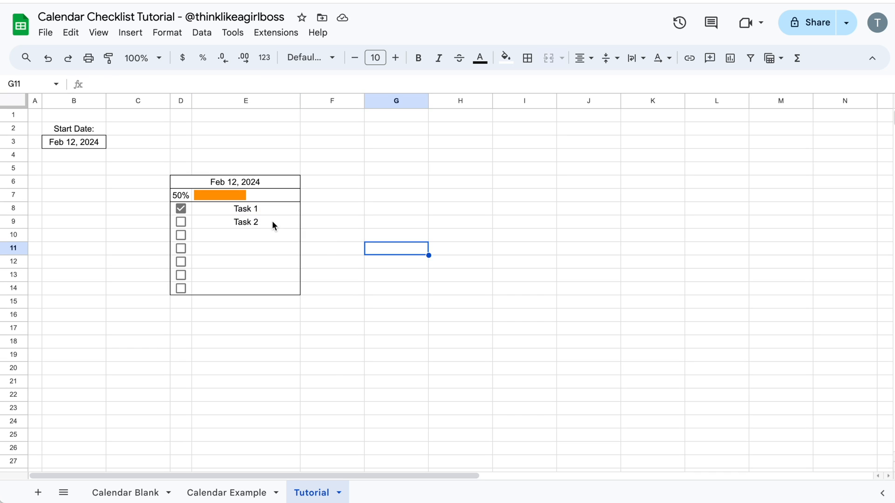
pyautogui.moveTo(250, 208); pyautogui.dragTo(234, 287)
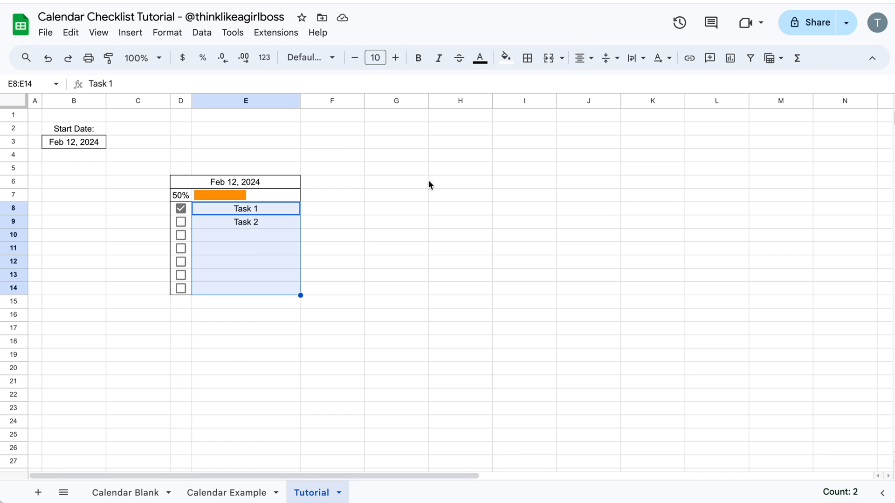
pyautogui.click(580, 57)
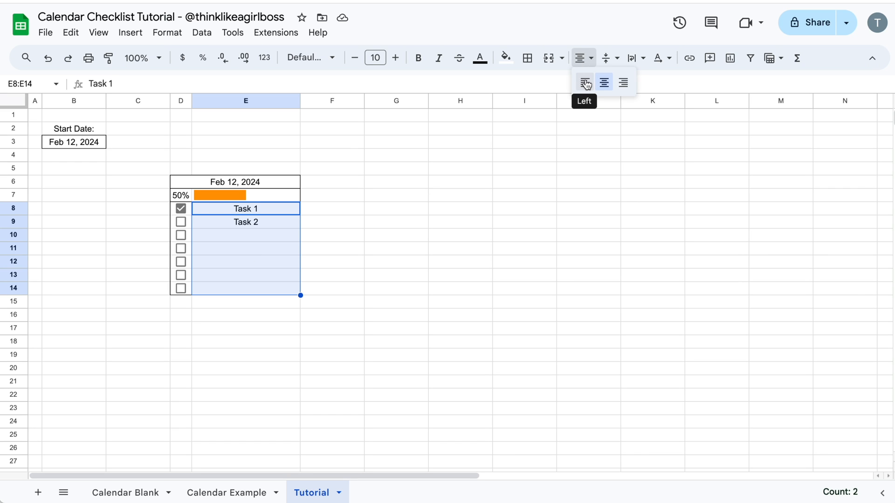
pyautogui.click(585, 83)
pyautogui.click(524, 328)
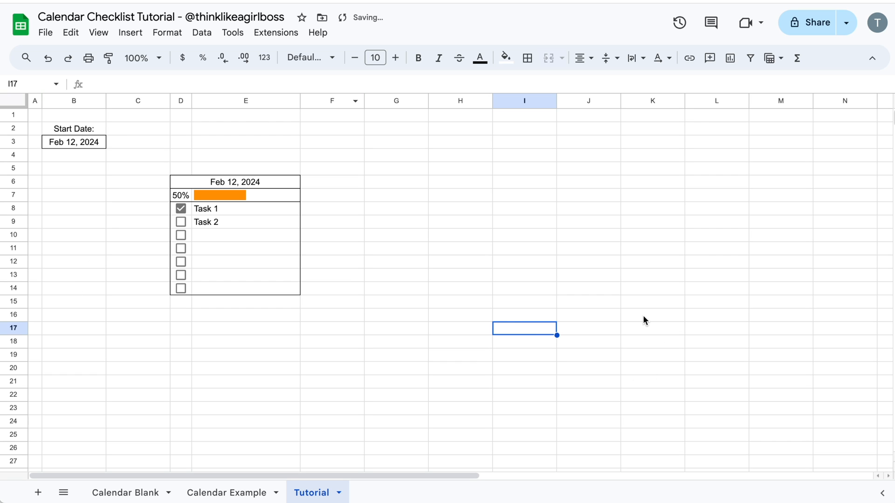
pyautogui.moveTo(272, 214); pyautogui.dragTo(261, 291)
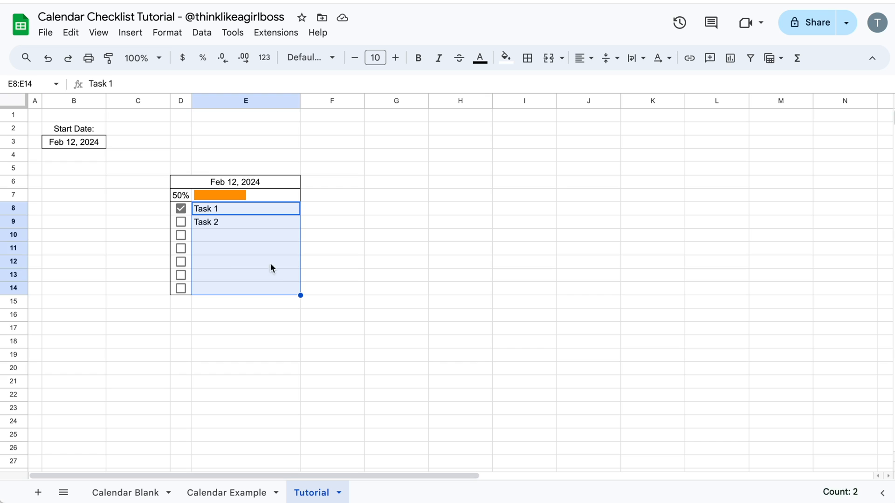
pyautogui.click(459, 261)
pyautogui.click(217, 219)
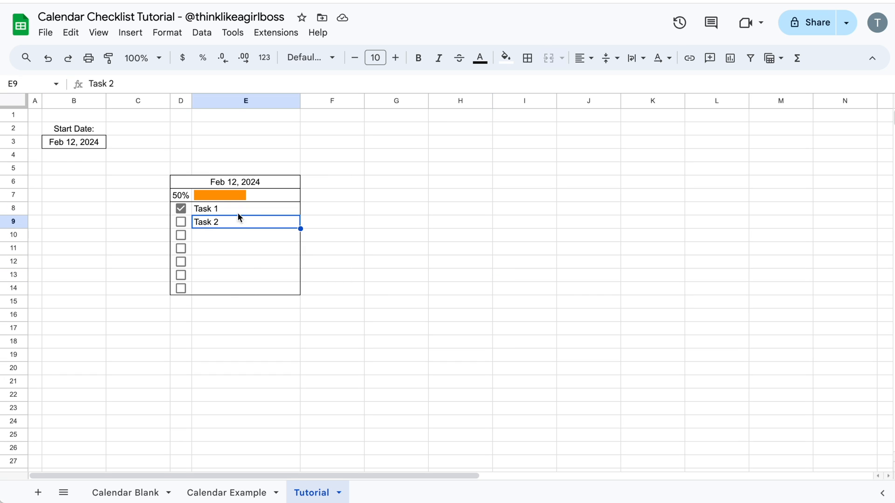
pyautogui.click(422, 239)
pyautogui.click(245, 244)
pyautogui.click(406, 301)
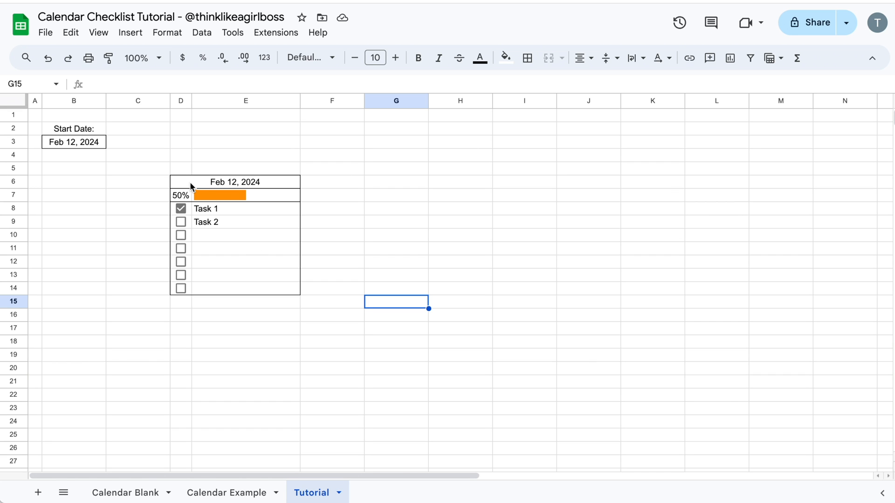
# Test the Task 2 checkbox in D9 by checking it and unchecking it again.
pyautogui.click(181, 220)
pyautogui.click(180, 220)
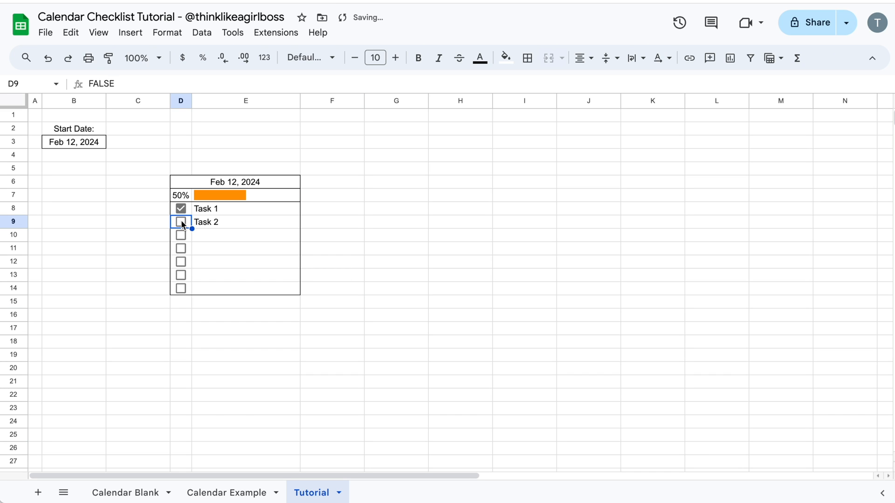
# Set the start date in B3 of the Calendar Blank sheet to Feb 12, 2024.
pyautogui.click(282, 182)
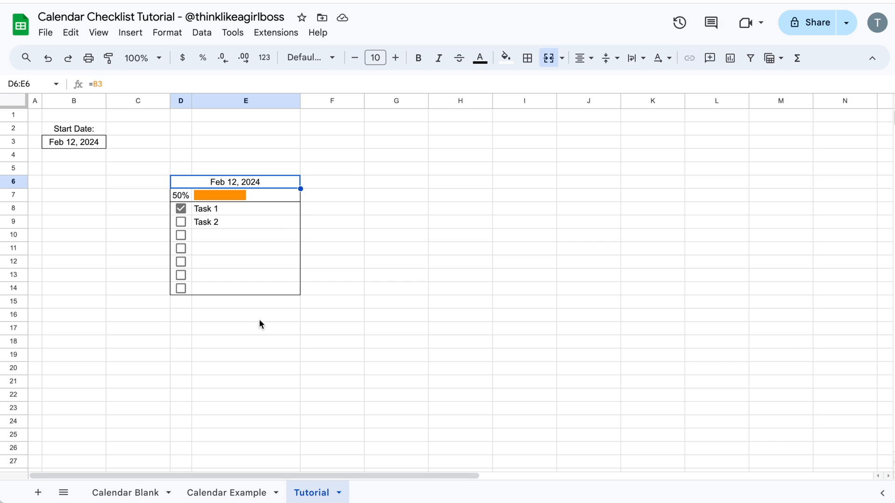
pyautogui.click(122, 487)
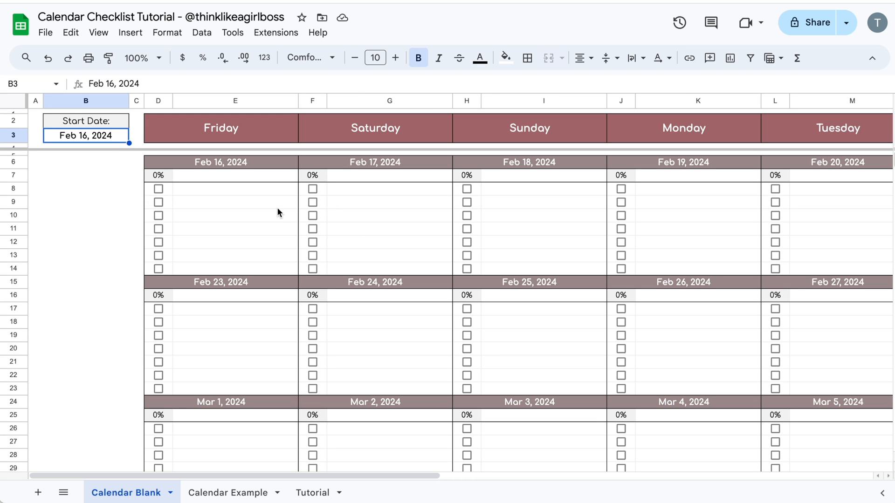
pyautogui.doubleClick(110, 141)
pyautogui.click(70, 217)
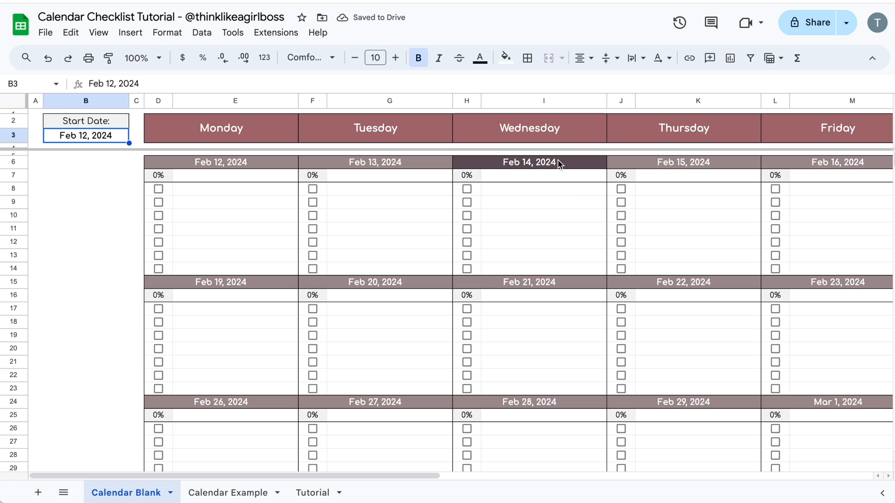
# On the Calendar Example sheet, test the Edit Video checkbox in F9 by unchecking it and checking it again.
pyautogui.click(227, 492)
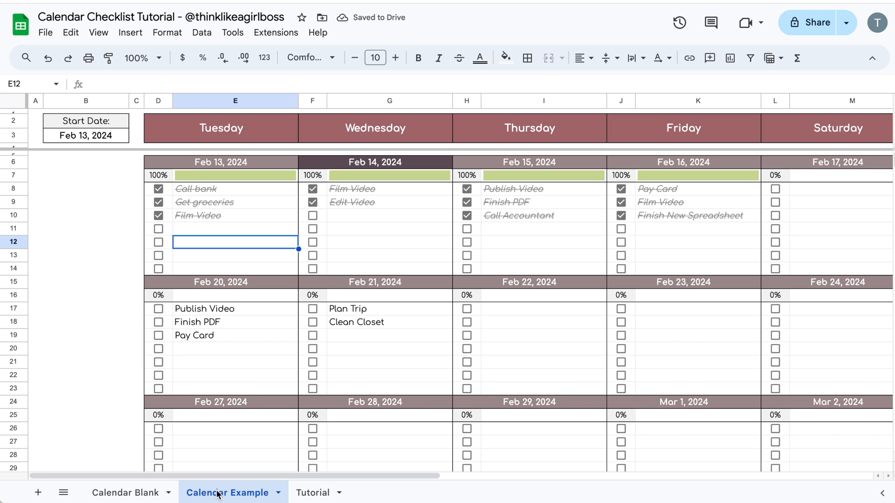
pyautogui.click(313, 201)
pyautogui.click(314, 203)
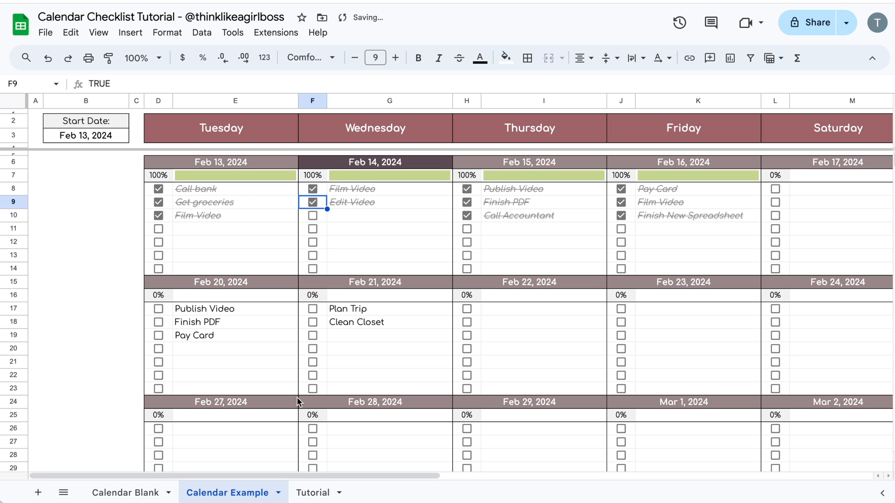
# Return to the Tutorial sheet and fill the merged header cell D6:E6 with the custom color #a39193.
pyautogui.click(308, 493)
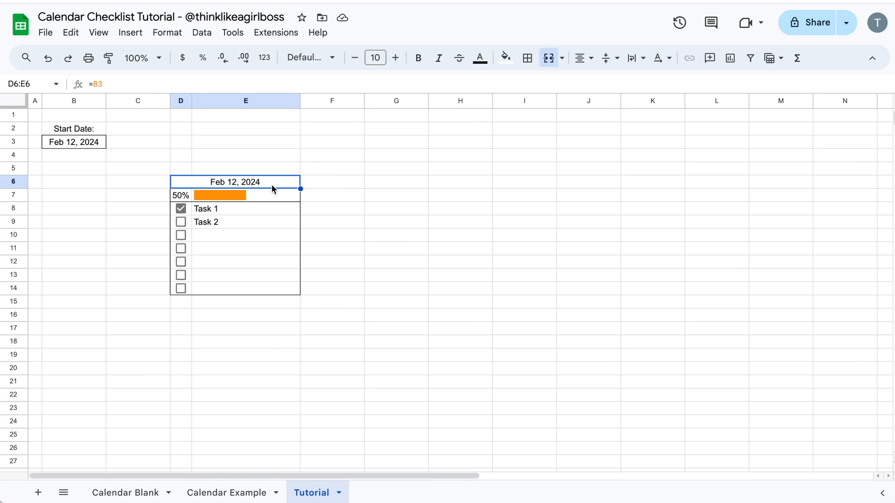
pyautogui.click(508, 60)
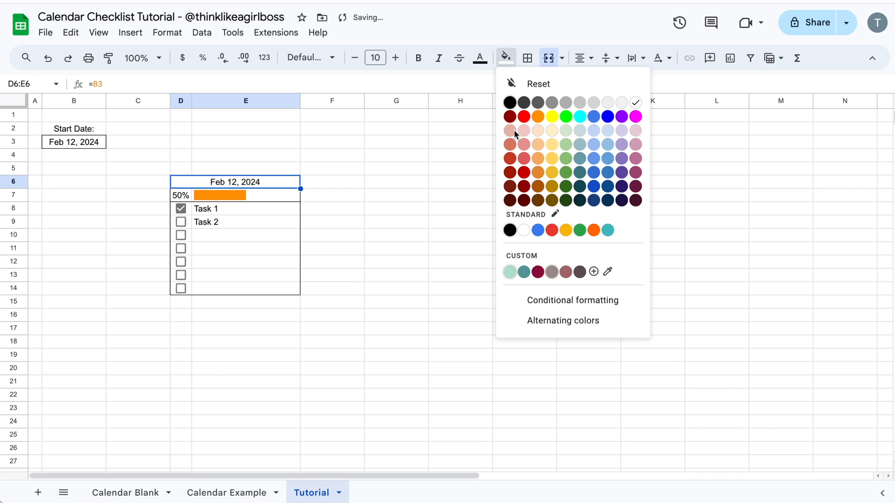
pyautogui.click(552, 273)
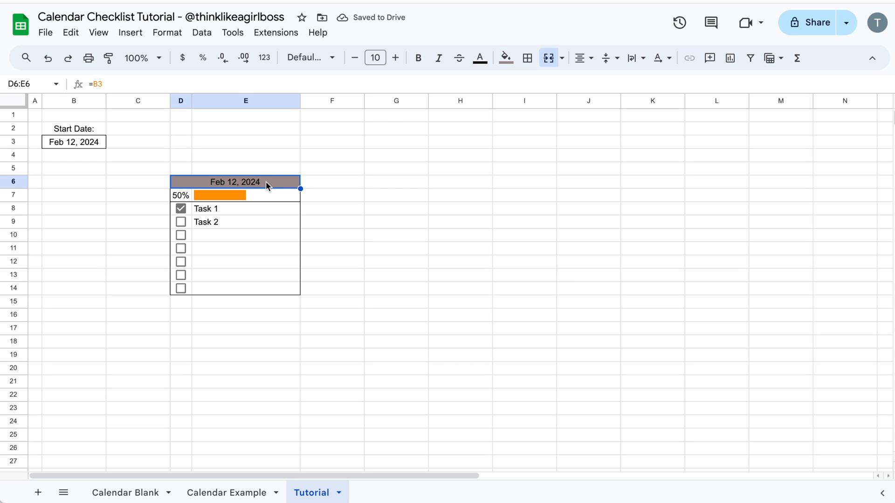
pyautogui.click(506, 57)
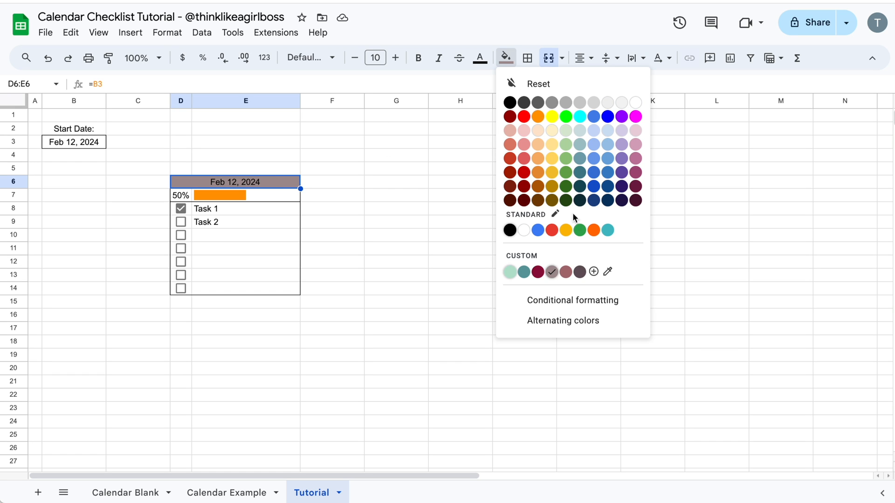
pyautogui.click(594, 271)
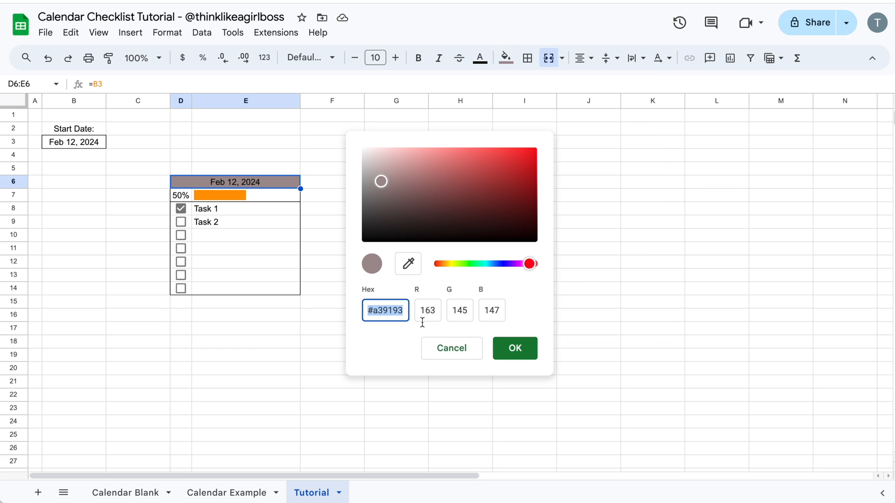
pyautogui.click(389, 310)
pyautogui.click(517, 348)
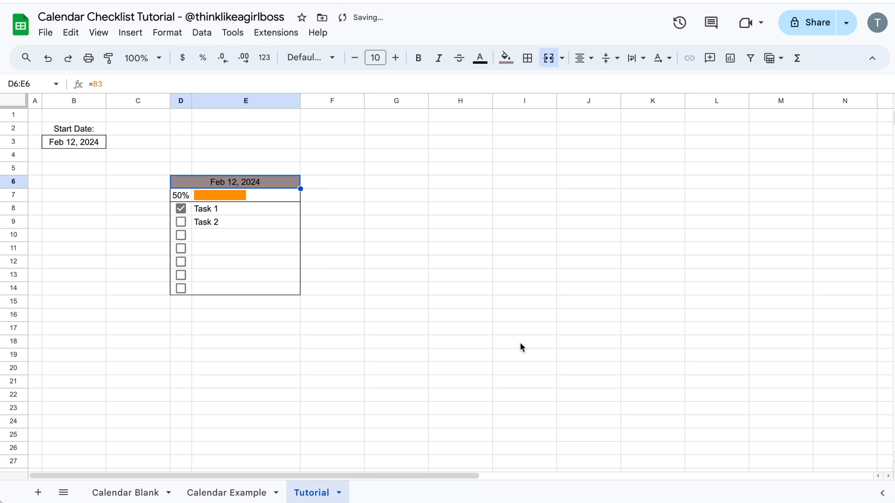
# Set the text color of the merged header cell D6:E6 to white and deselect it.
pyautogui.click(484, 65)
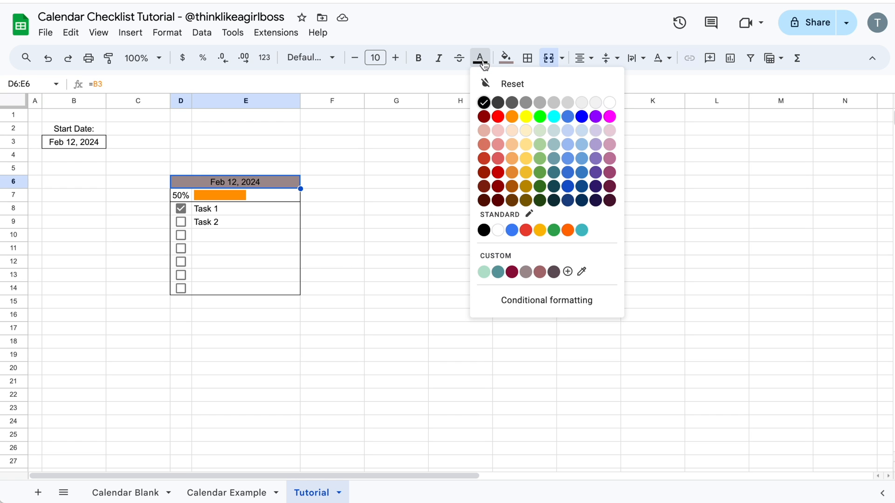
pyautogui.click(610, 103)
pyautogui.click(460, 248)
# Start a conditional formatting rule for the header cell D6:E6 with the condition Date is today.
pyautogui.click(290, 183)
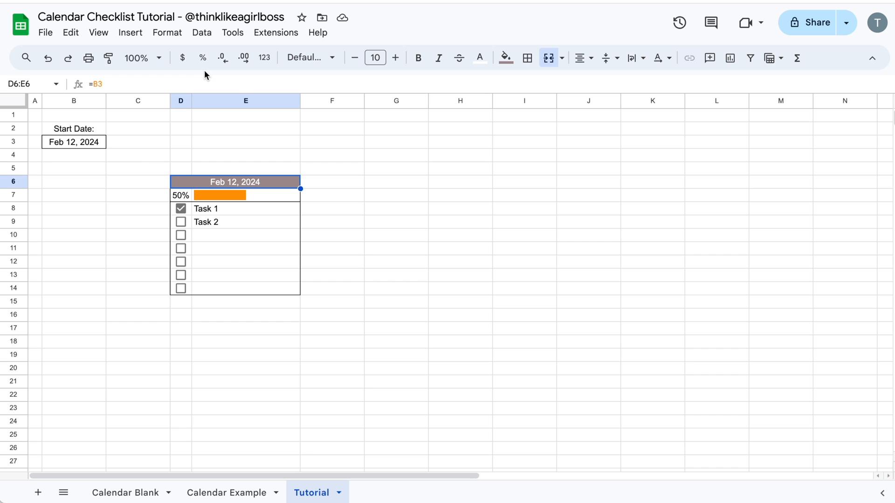
pyautogui.click(167, 32)
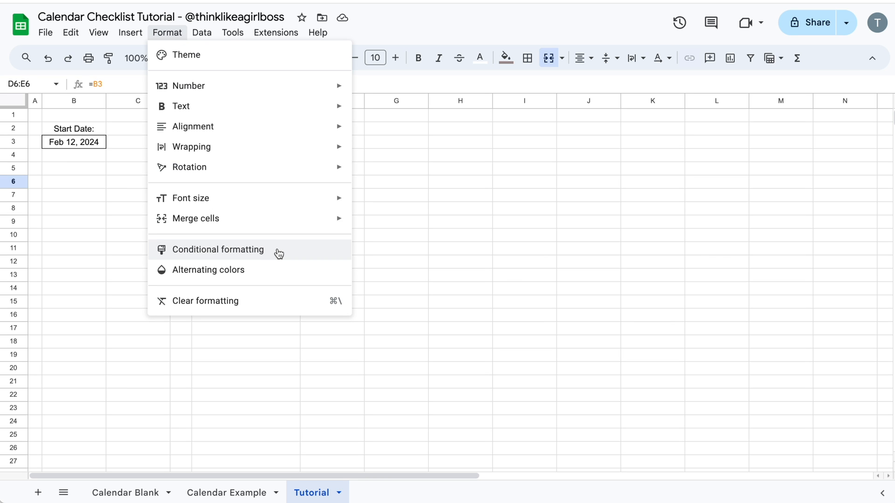
pyautogui.click(279, 252)
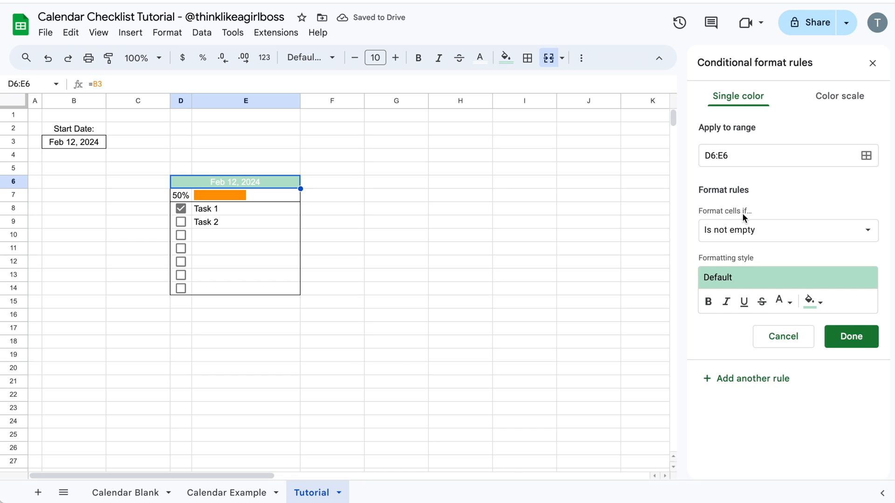
pyautogui.click(757, 233)
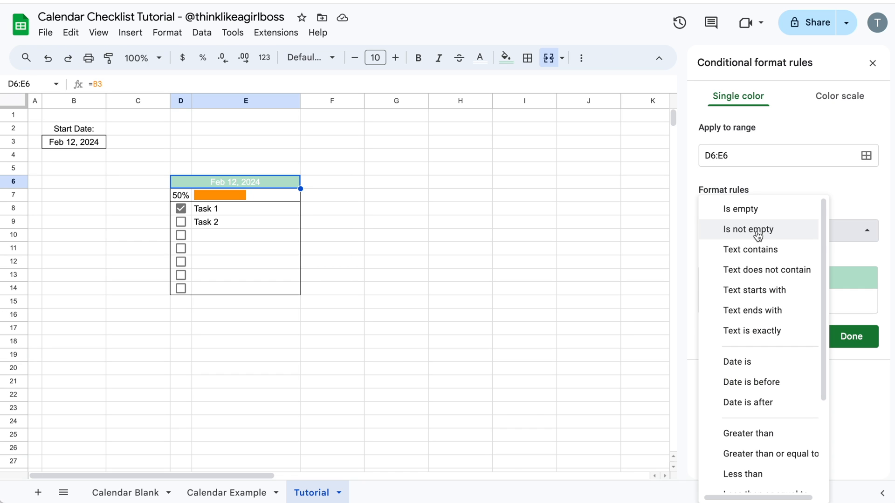
pyautogui.click(770, 365)
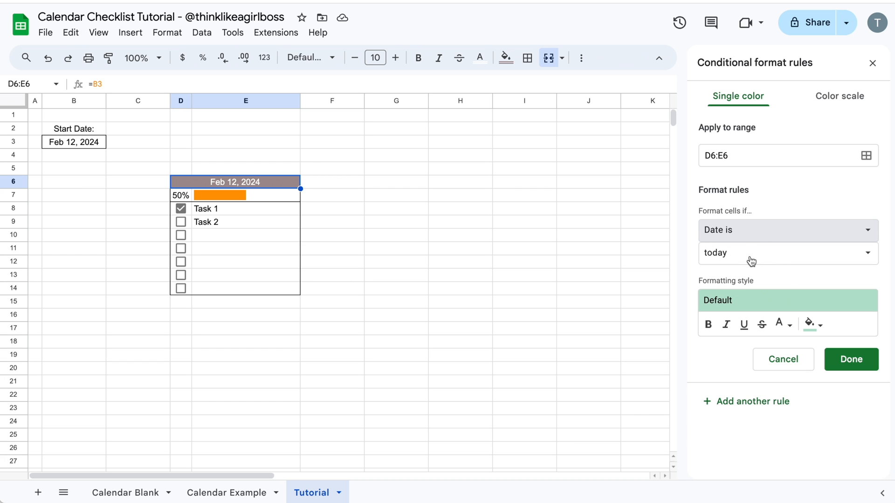
pyautogui.click(749, 259)
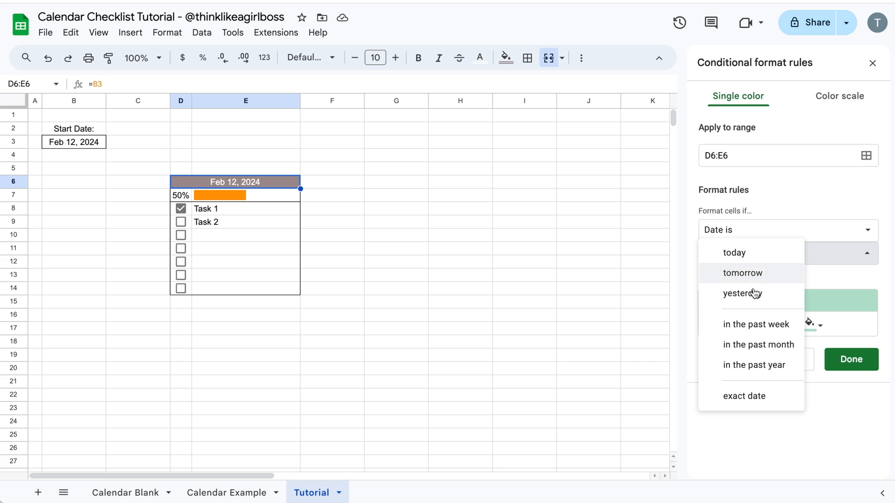
pyautogui.click(760, 257)
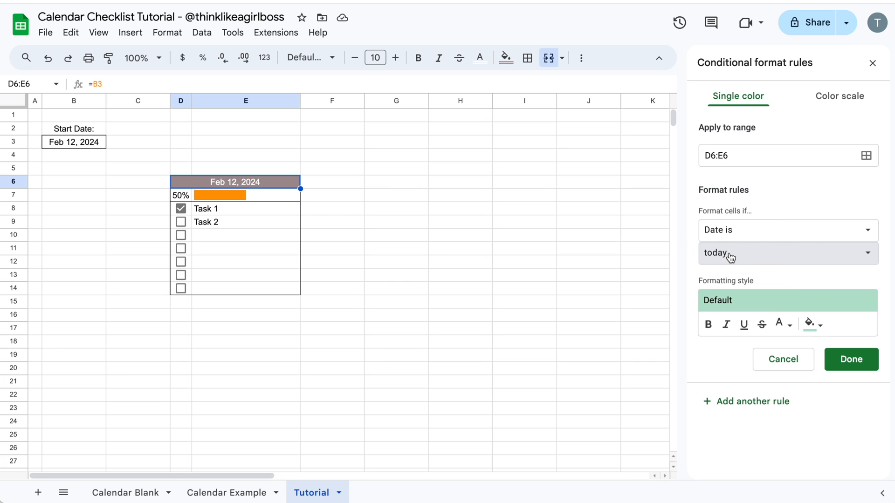
# Set the rule's fill to the custom color #66545d, save the rule and close the conditional formatting settings.
pyautogui.click(815, 327)
pyautogui.click(814, 327)
pyautogui.click(813, 327)
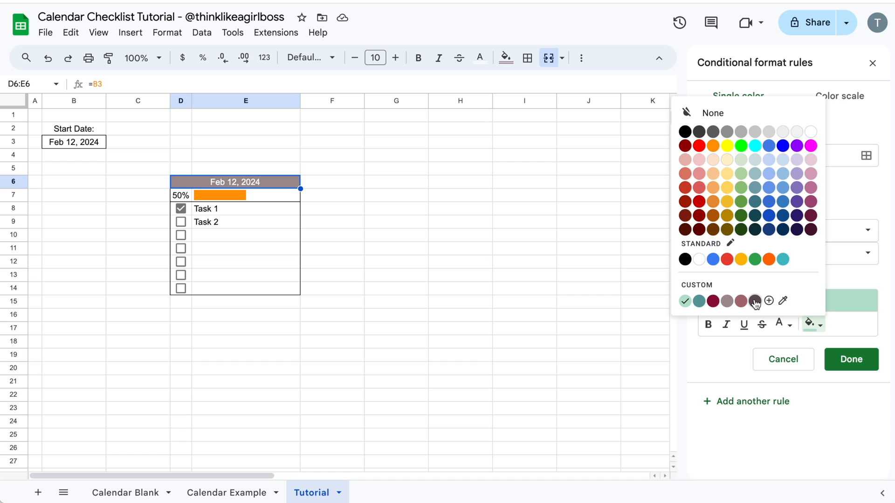
pyautogui.click(755, 302)
pyautogui.click(822, 330)
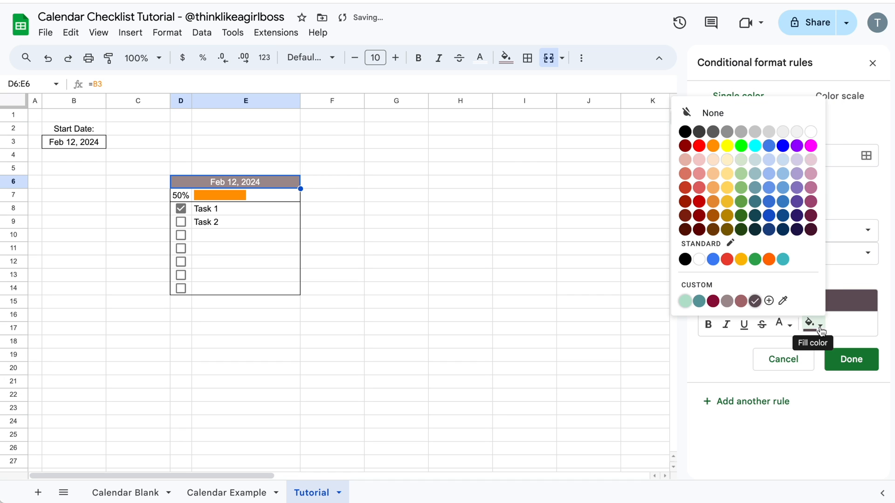
pyautogui.click(781, 322)
pyautogui.click(818, 328)
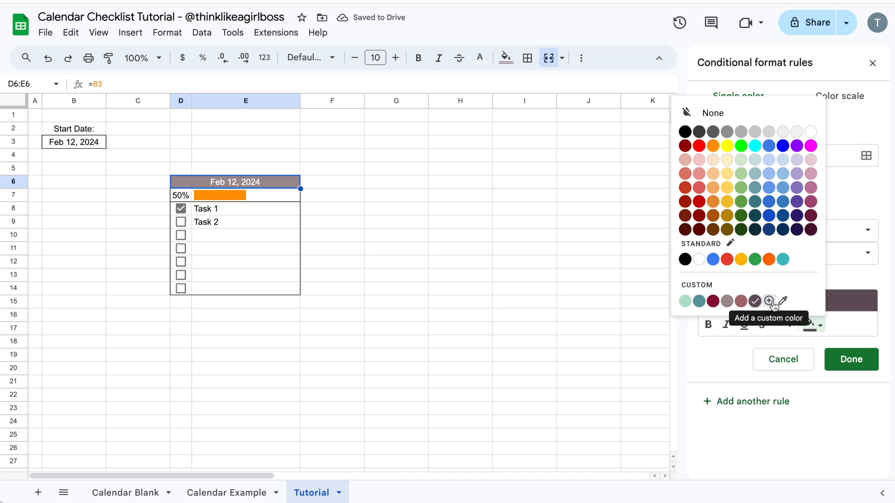
pyautogui.click(770, 302)
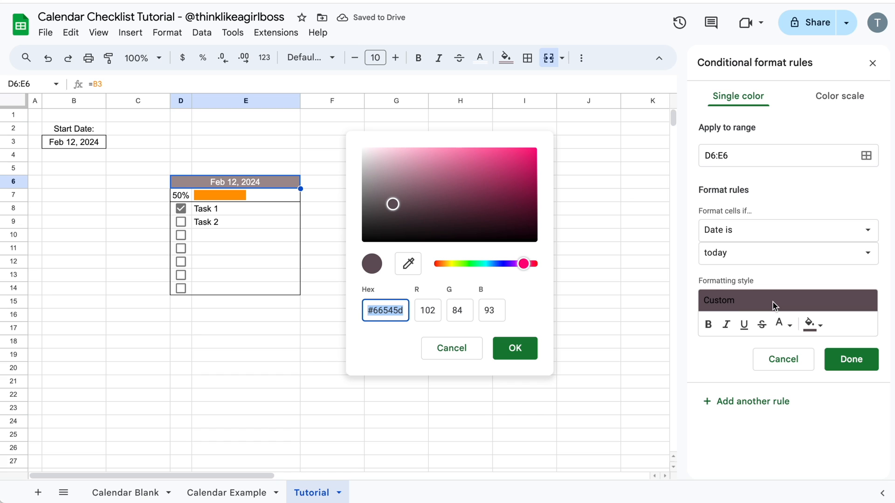
pyautogui.click(407, 312)
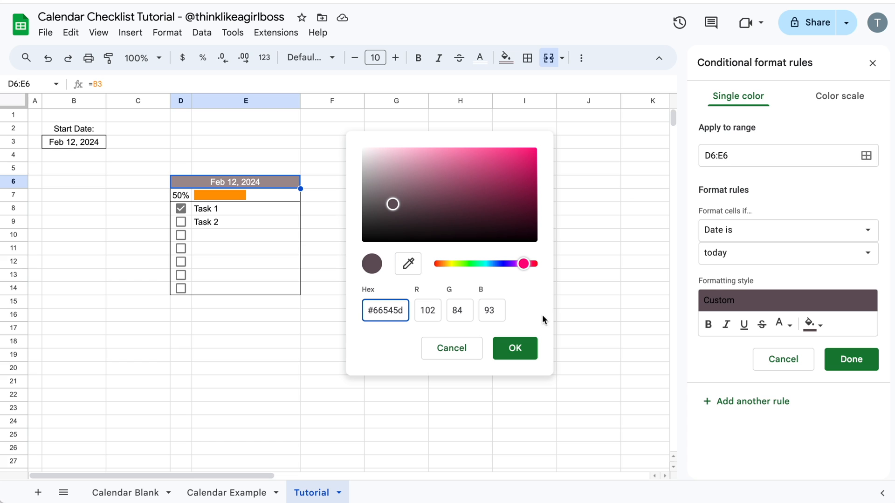
pyautogui.click(527, 350)
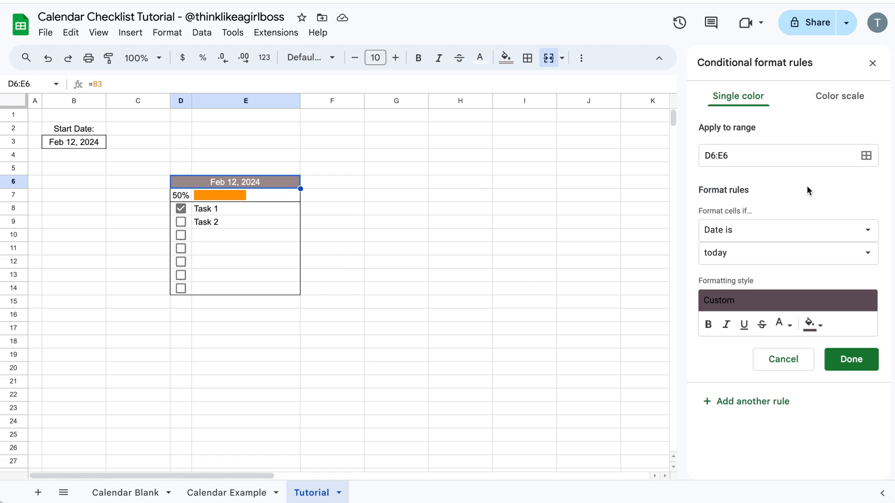
pyautogui.click(852, 359)
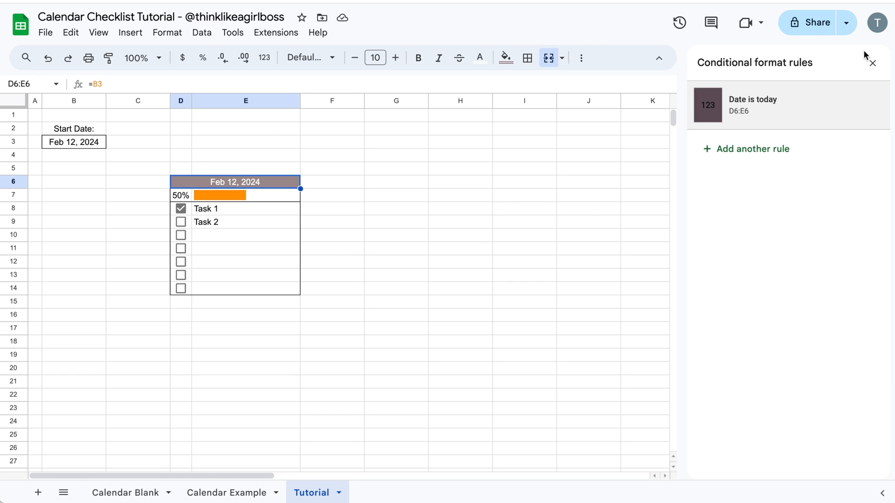
pyautogui.click(870, 64)
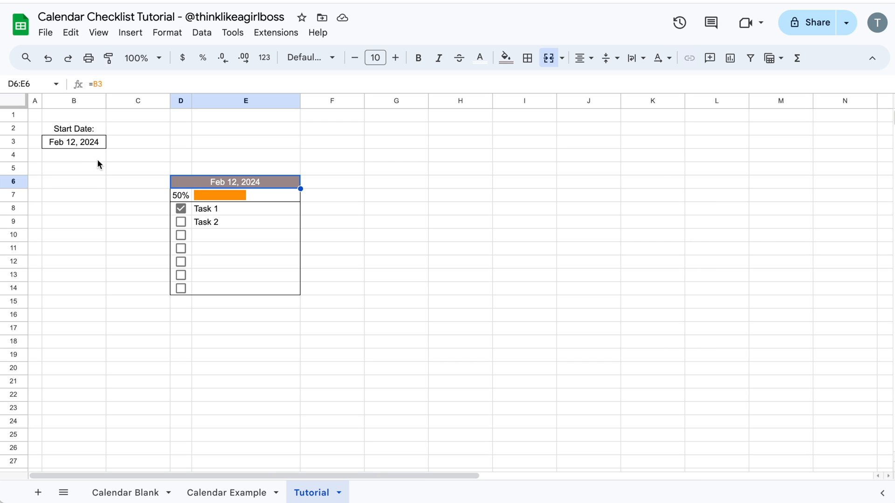
# Test the header's today highlight by changing the Start Date in B3 to Feb 14, 2024, and set it back to Feb 12, 2024.
pyautogui.click(66, 143)
pyautogui.doubleClick(67, 144)
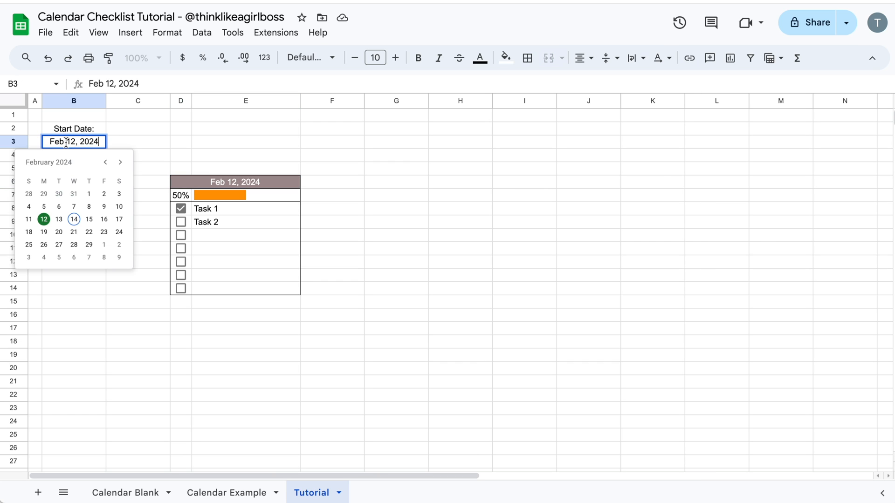
pyautogui.click(74, 219)
pyautogui.click(406, 250)
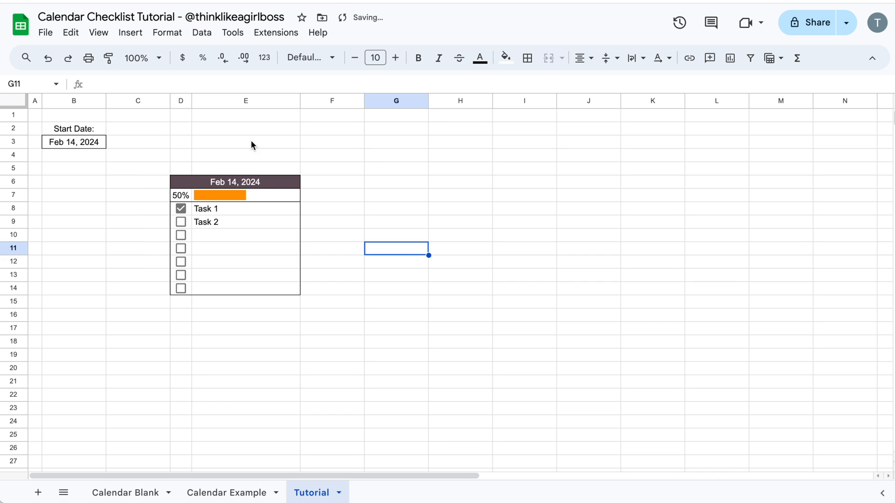
pyautogui.doubleClick(77, 141)
pyautogui.click(43, 217)
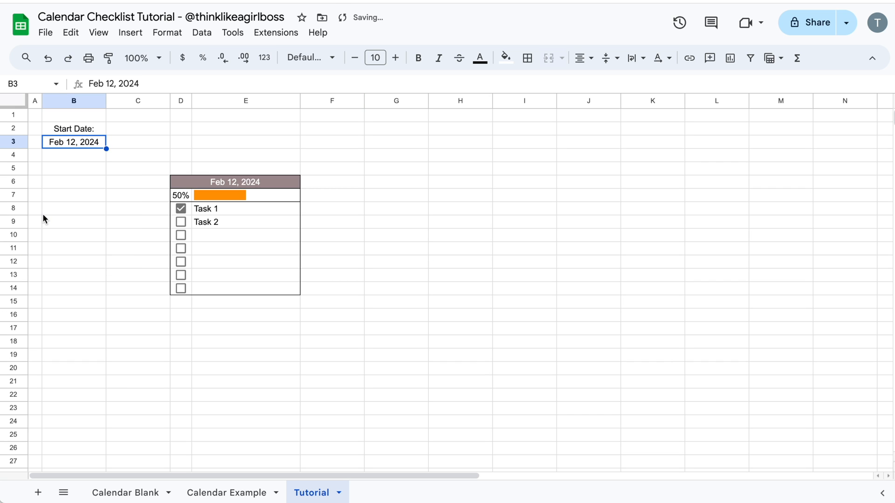
pyautogui.click(410, 261)
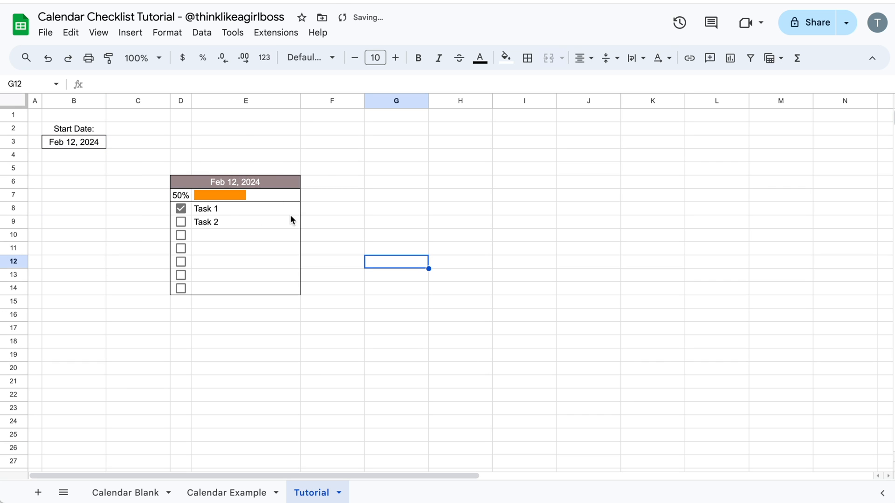
# Make the date in the merged header cell D6:E6 bold and deselect it.
pyautogui.click(277, 182)
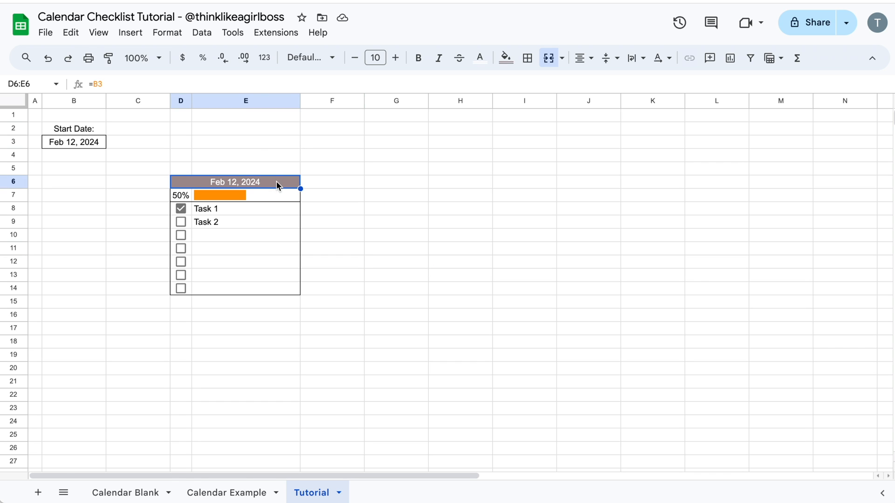
pyautogui.click(418, 58)
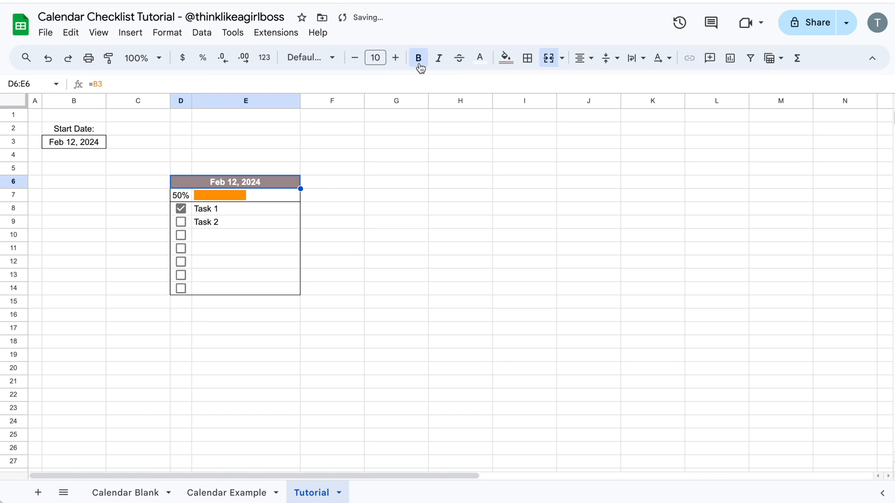
pyautogui.click(396, 275)
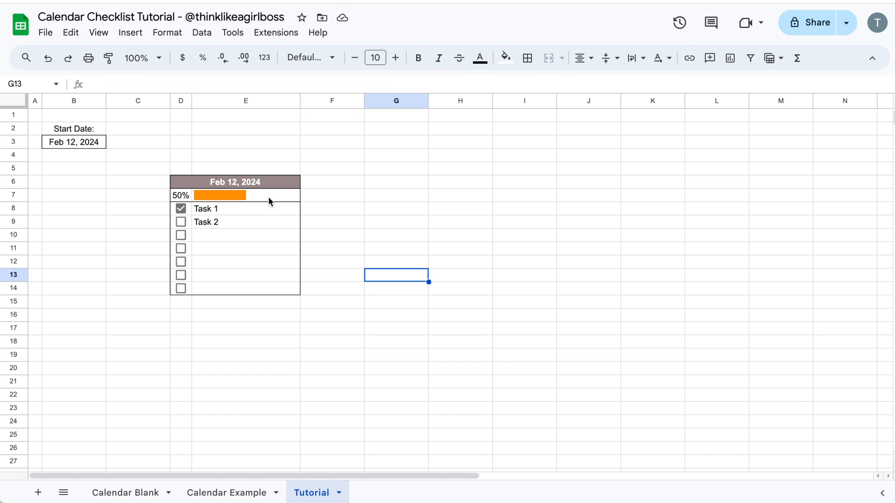
# Extend the SPARKLINE formula in E7 with a "color1" option set to #CCDA9B, placed after the 100% maximum.
pyautogui.click(269, 201)
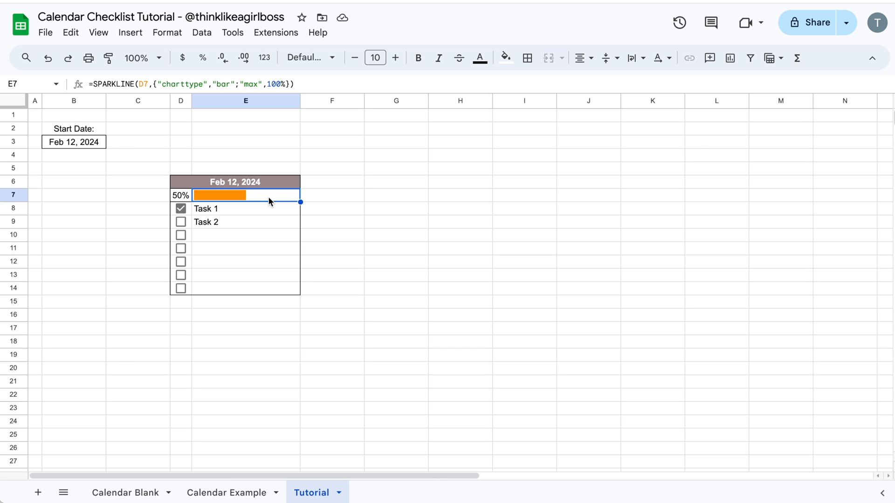
pyautogui.click(219, 493)
pyautogui.moveTo(235, 82); pyautogui.dragTo(158, 82)
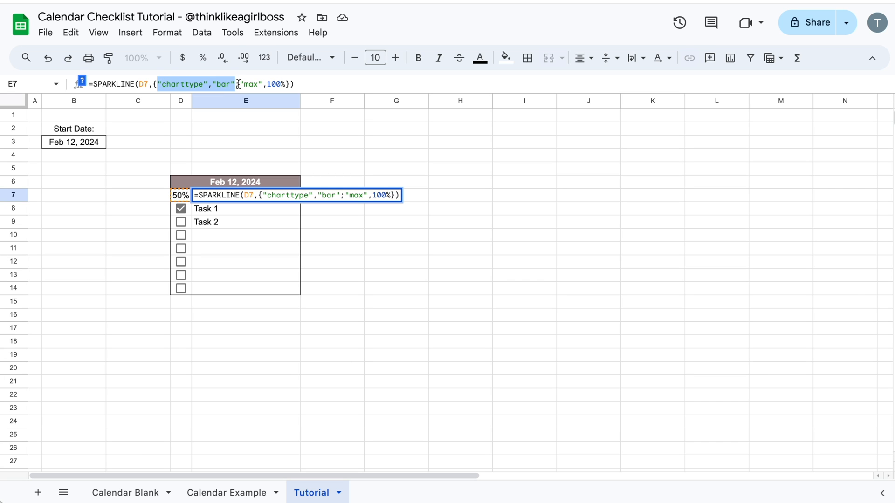
pyautogui.moveTo(239, 84); pyautogui.dragTo(285, 86)
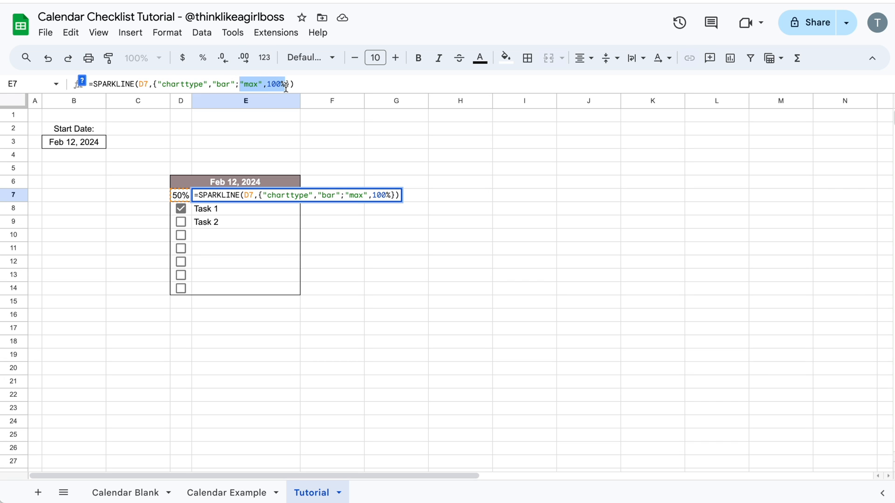
pyautogui.click(285, 85)
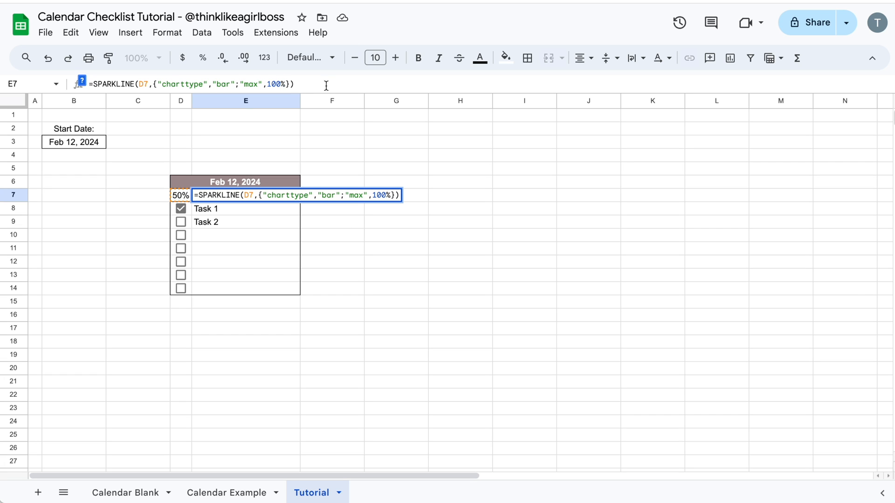
pyautogui.write(';')
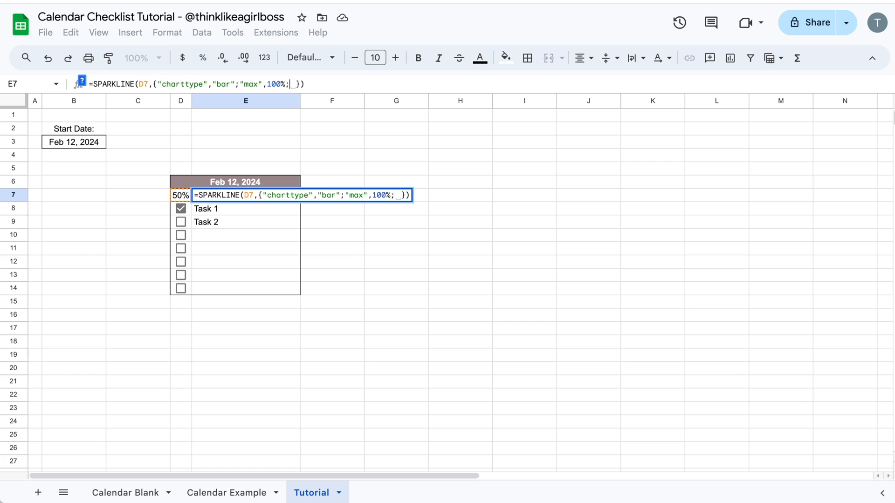
pyautogui.write('"')
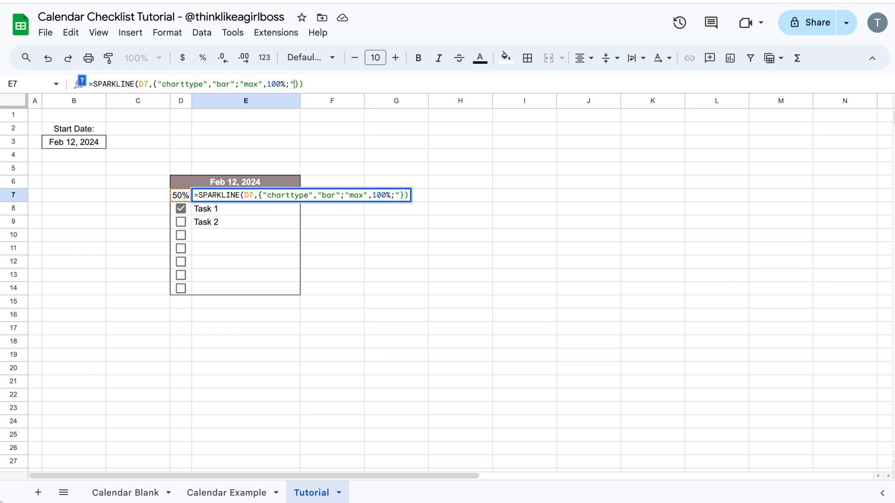
pyautogui.write('color1')
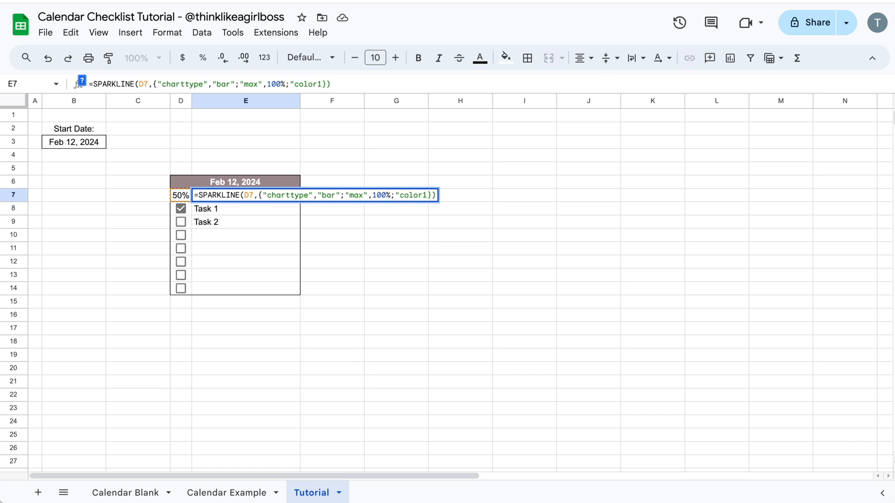
pyautogui.write('",')
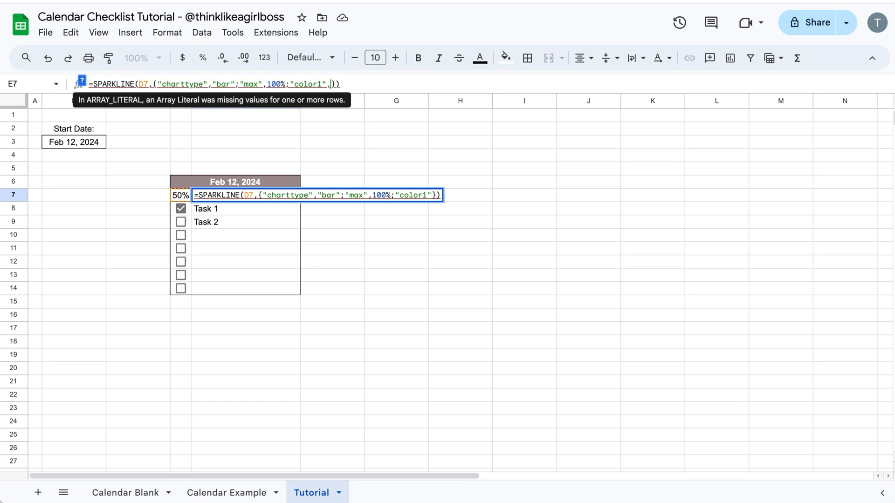
pyautogui.write('"')
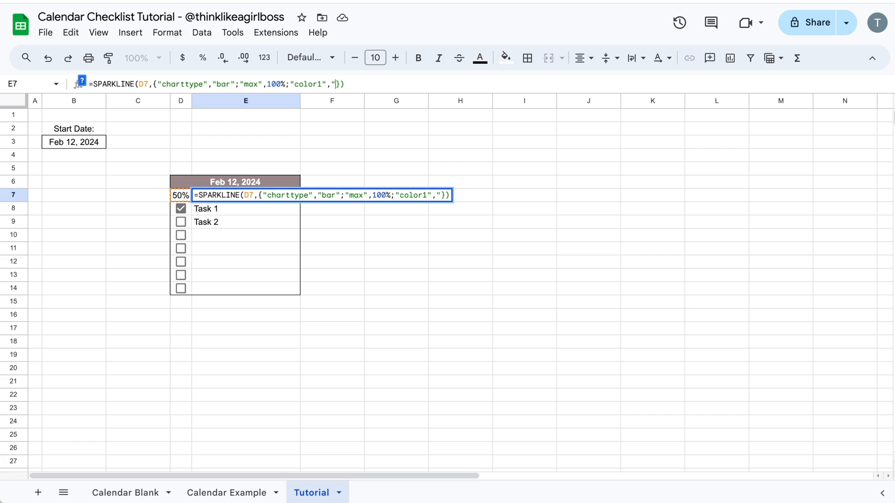
pyautogui.write('"#CCDA9B"')
pyautogui.press('BackSpace')
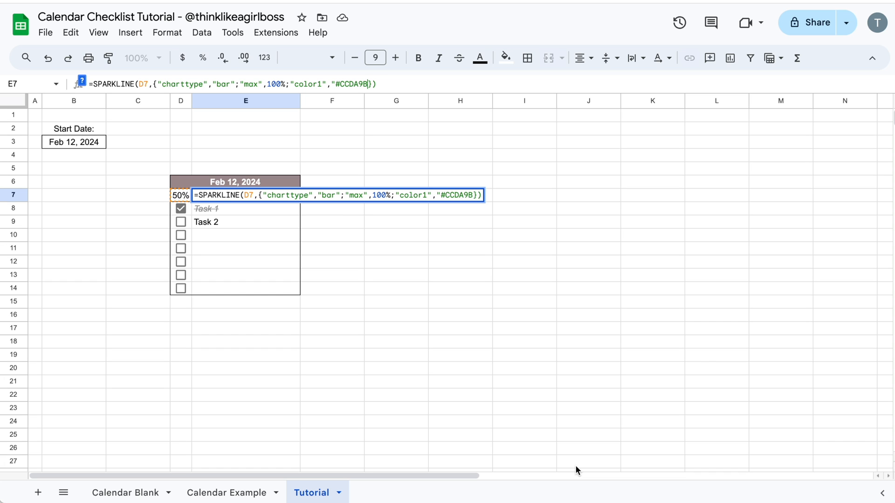
# Complete E7's progress bar formula as =SPARKLINE(D7,{"charttype","bar";"max",100%;"color1","#CCDA9B"}) and tick the Task 2 checkbox.
pyautogui.write('"')
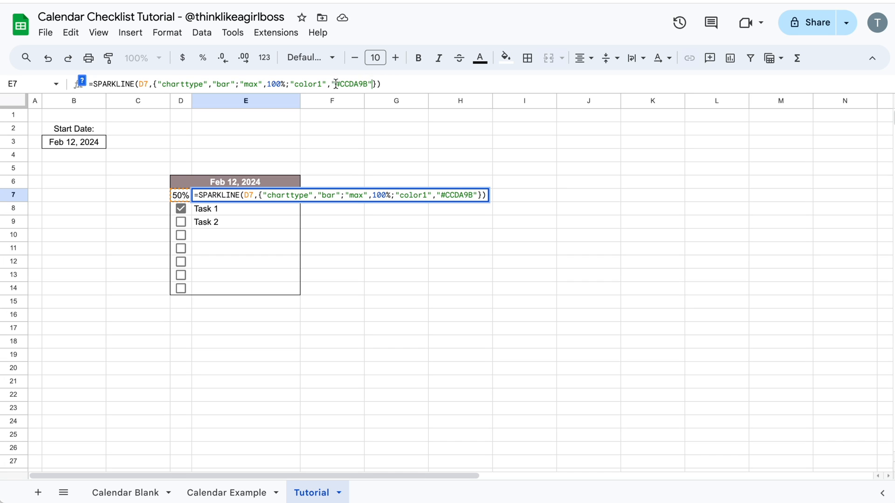
pyautogui.click(410, 83)
pyautogui.press('Escape')
pyautogui.click(181, 221)
pyautogui.click(467, 266)
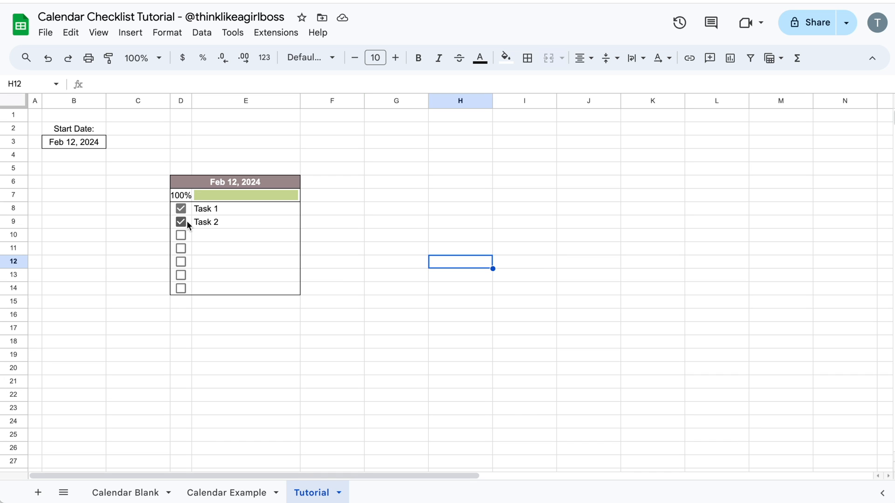
# Create a conditional formatting rule for the task cells E8:E14 with the custom formula =D8=TRUE.
pyautogui.click(225, 208)
pyautogui.moveTo(225, 207); pyautogui.dragTo(217, 285)
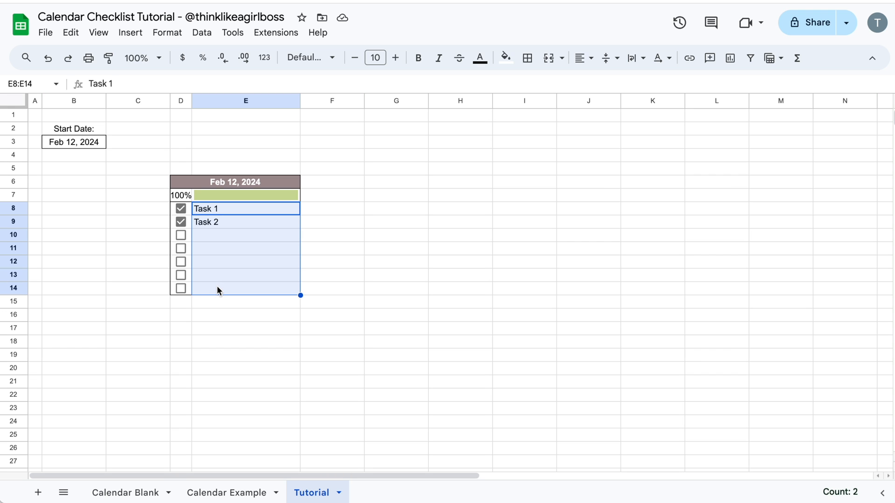
pyautogui.click(167, 32)
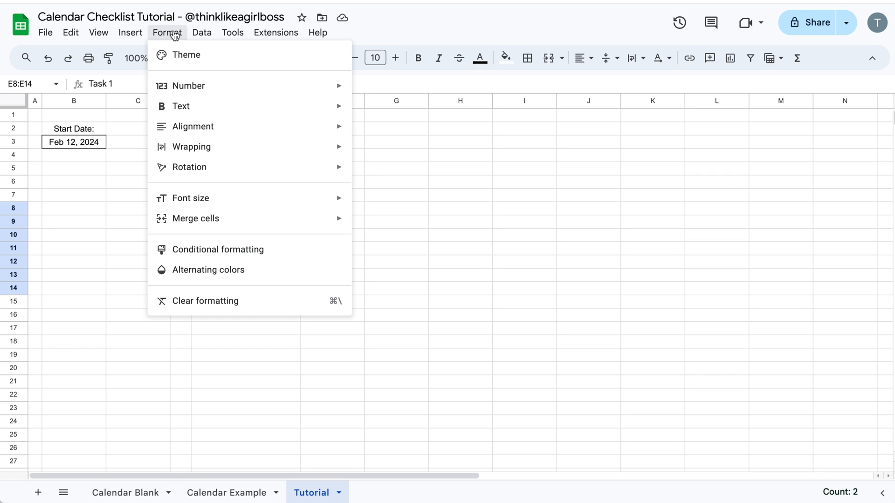
pyautogui.click(292, 252)
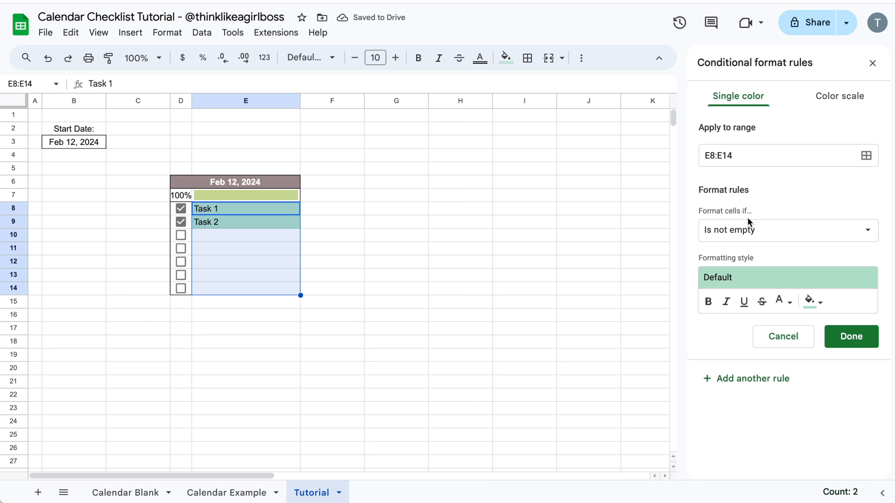
pyautogui.click(783, 233)
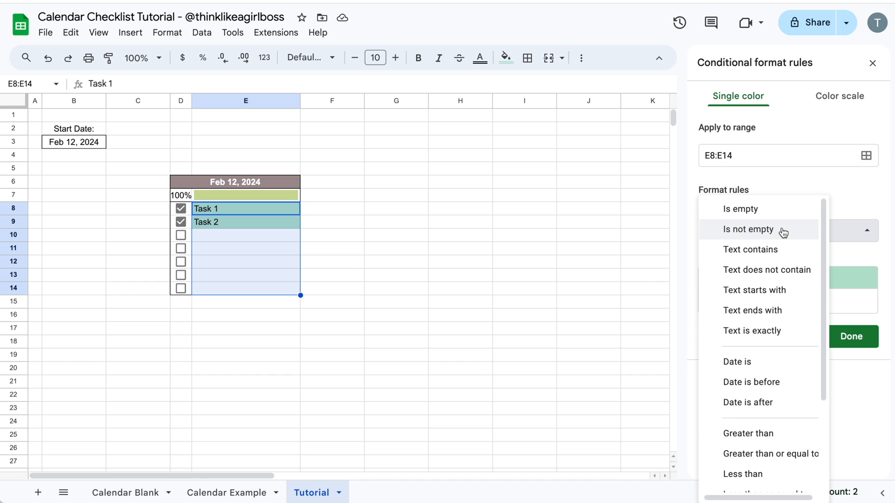
pyautogui.scroll(-3, 779, 376)
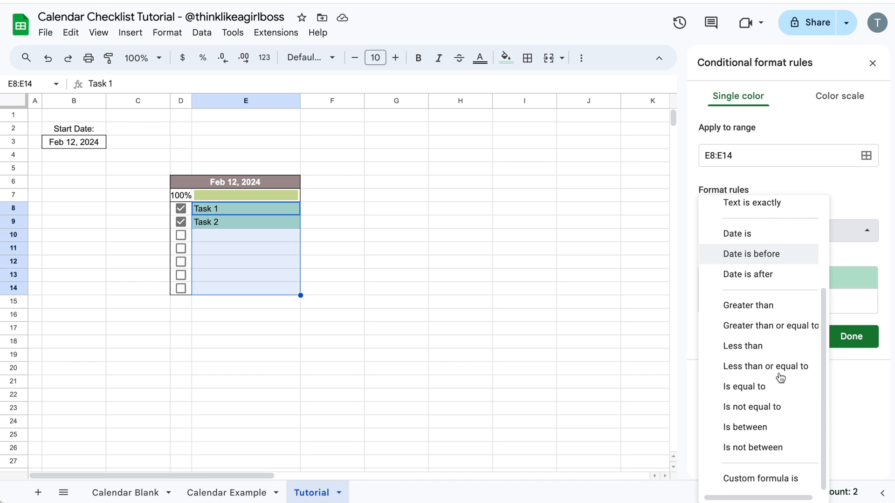
pyautogui.click(760, 479)
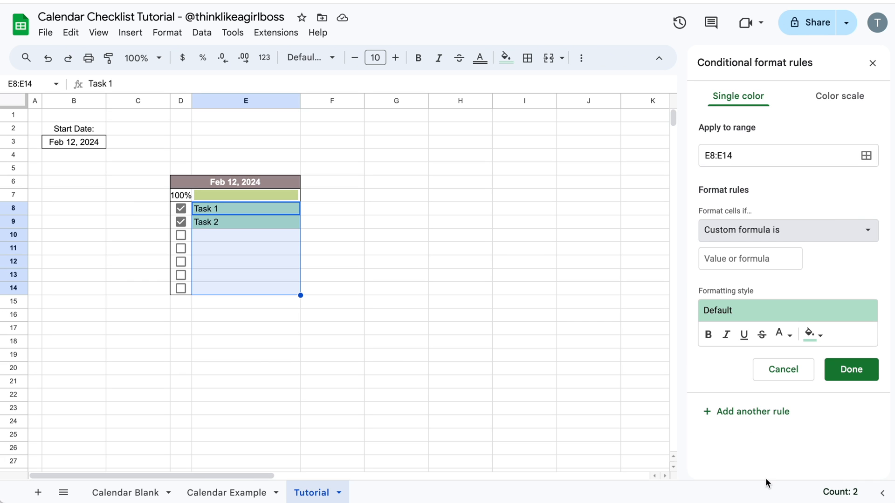
pyautogui.click(722, 260)
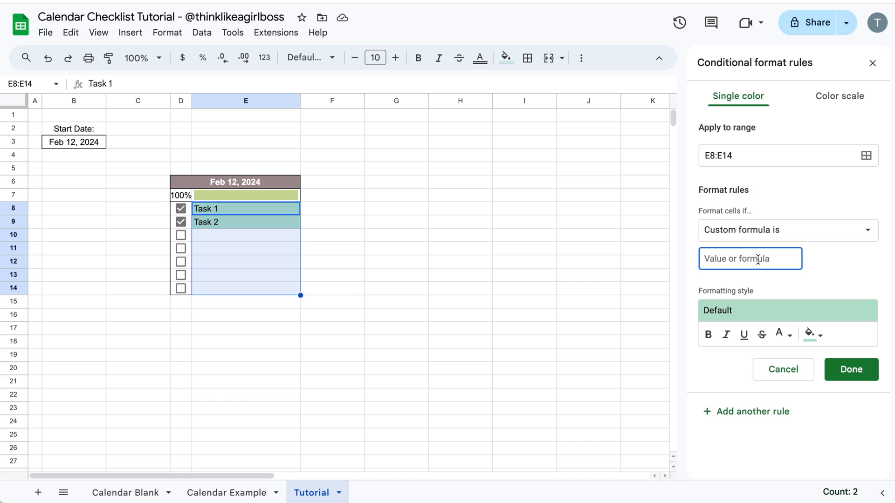
pyautogui.write('=D8=TRUE')
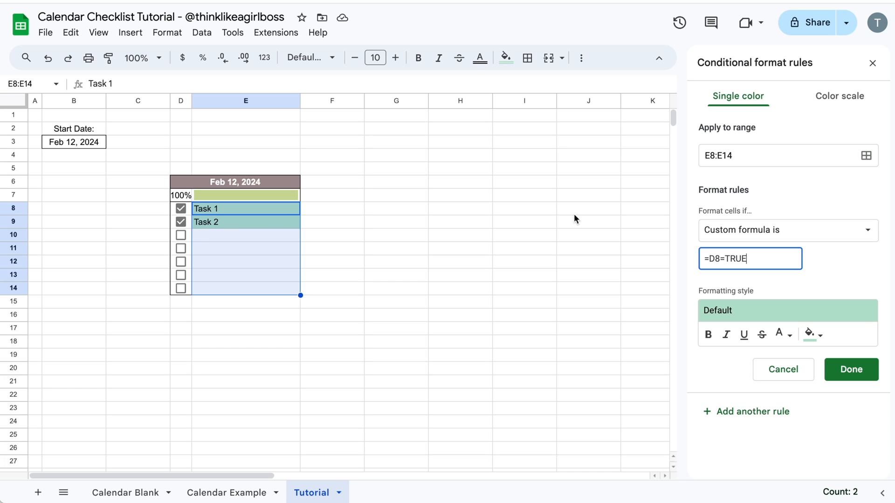
# Style the rule with no fill, dark gray 2 text, strikethrough and italics.
pyautogui.click(822, 337)
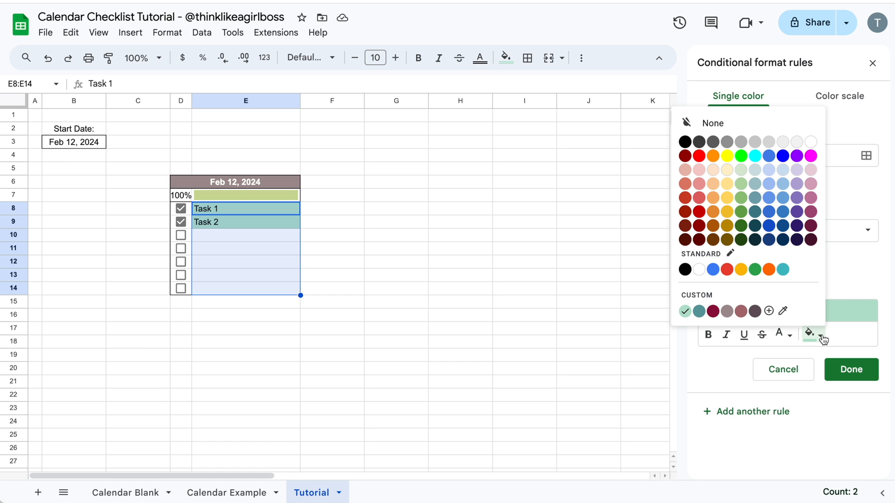
pyautogui.click(781, 124)
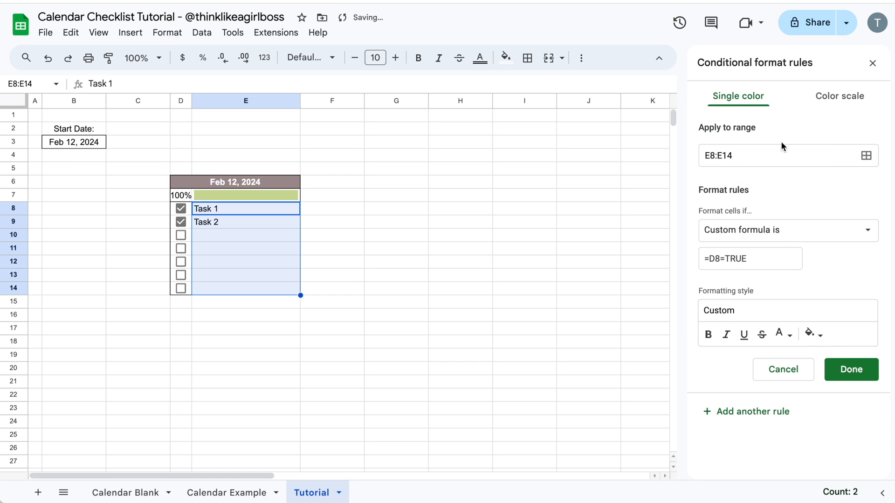
pyautogui.click(784, 335)
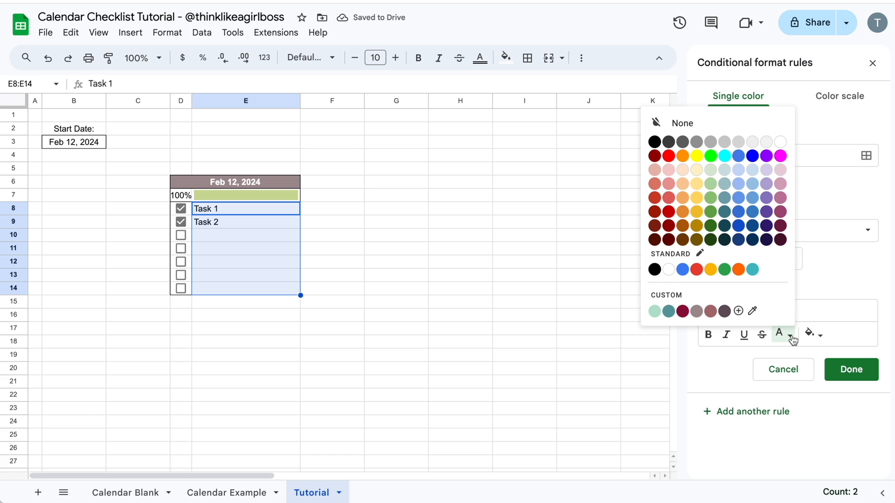
pyautogui.click(697, 142)
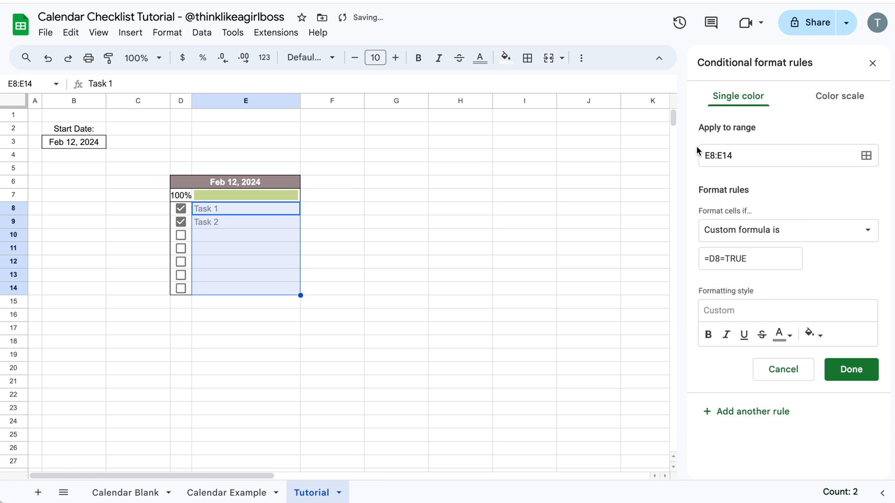
pyautogui.click(763, 343)
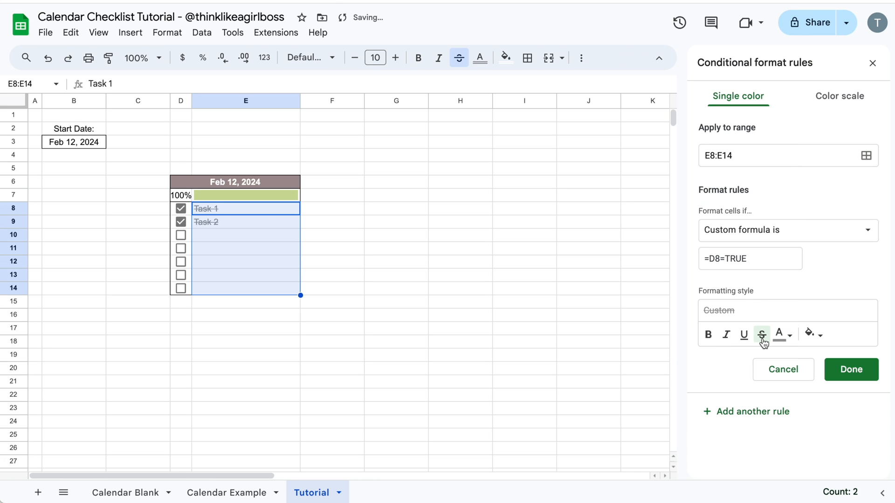
pyautogui.click(726, 340)
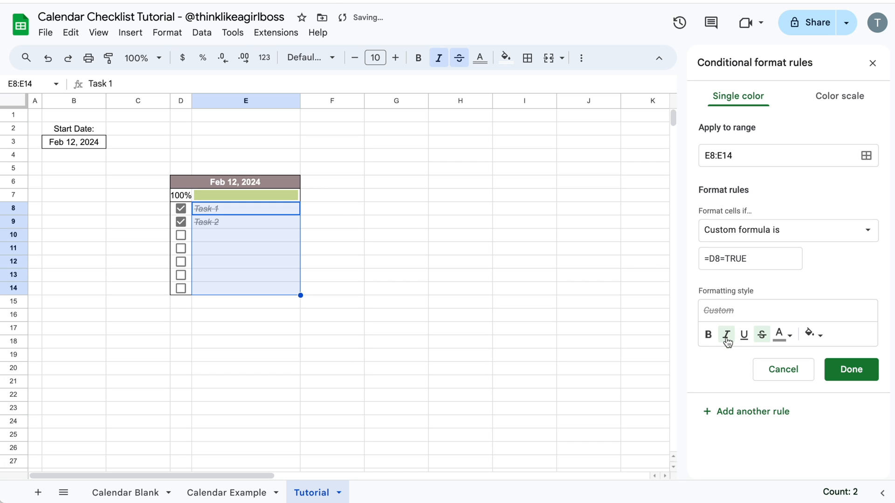
# Test the rule by unticking and reticking the checkboxes for Task 2 and Task 1.
pyautogui.click(180, 219)
pyautogui.click(180, 219)
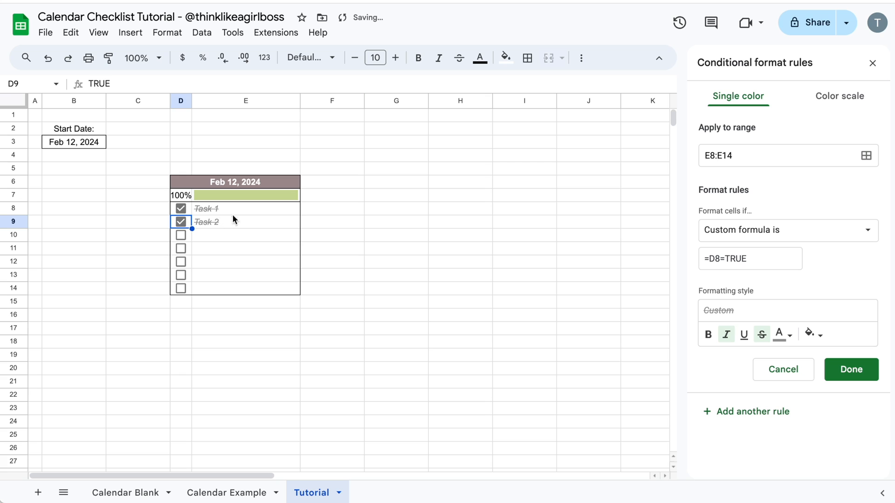
pyautogui.click(180, 209)
pyautogui.click(180, 209)
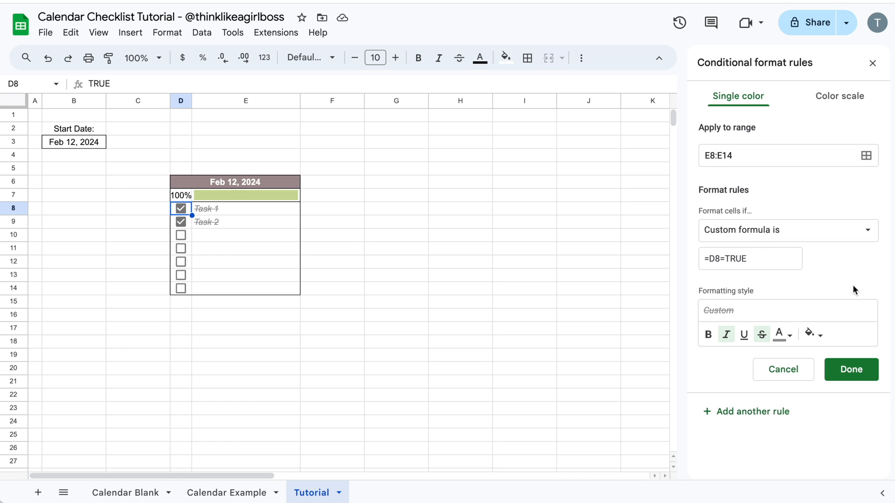
# Save the conditional formatting rule and close the rule editor.
pyautogui.click(853, 370)
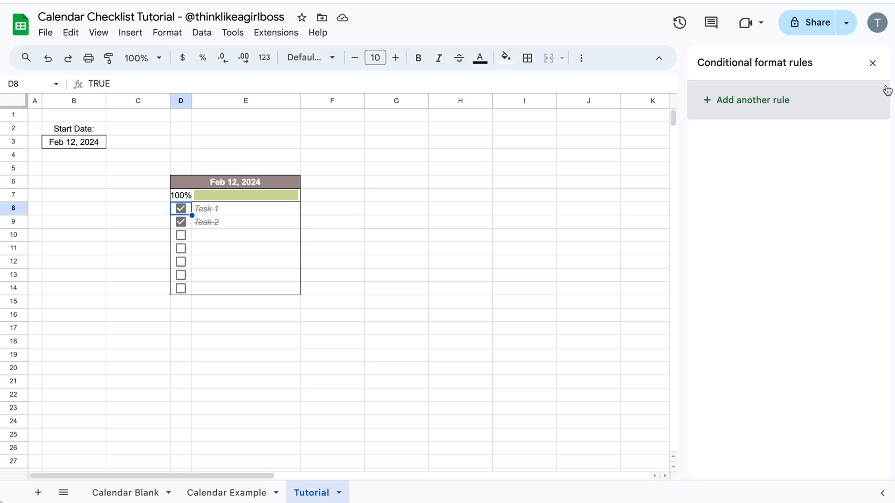
pyautogui.click(873, 62)
pyautogui.click(578, 382)
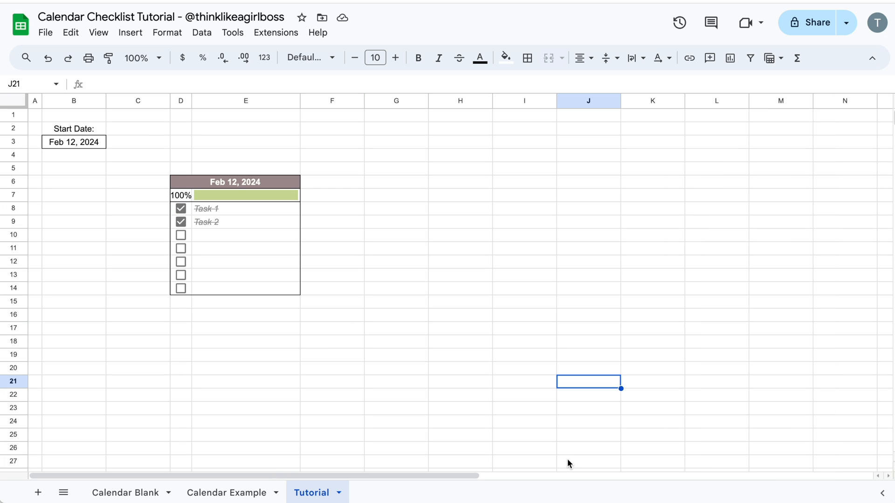
pyautogui.moveTo(183, 186); pyautogui.dragTo(195, 290)
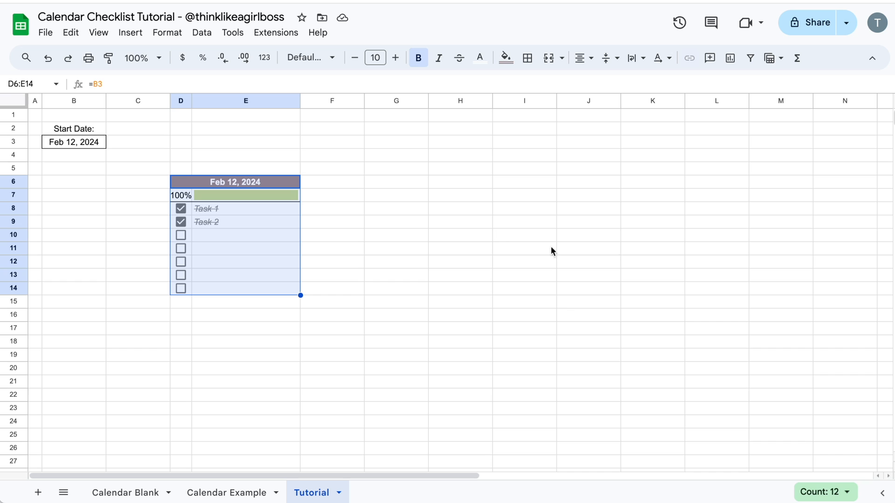
pyautogui.click(256, 320)
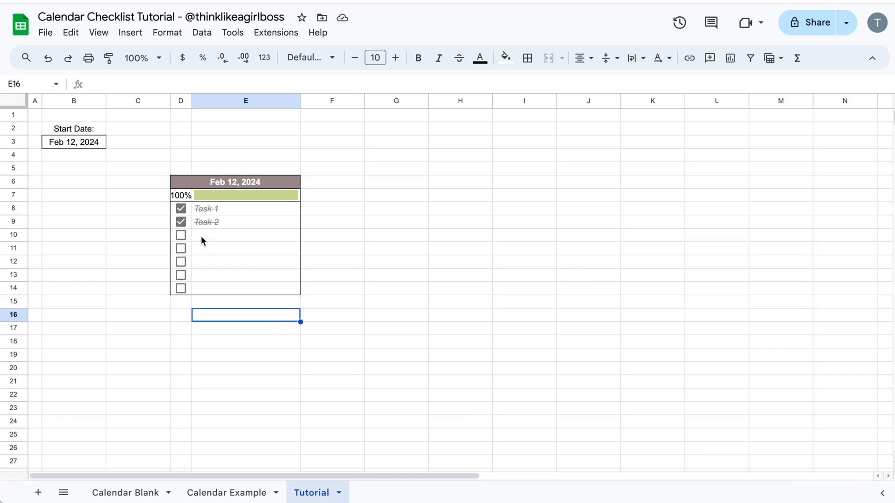
pyautogui.click(184, 199)
pyautogui.moveTo(185, 206); pyautogui.dragTo(183, 290)
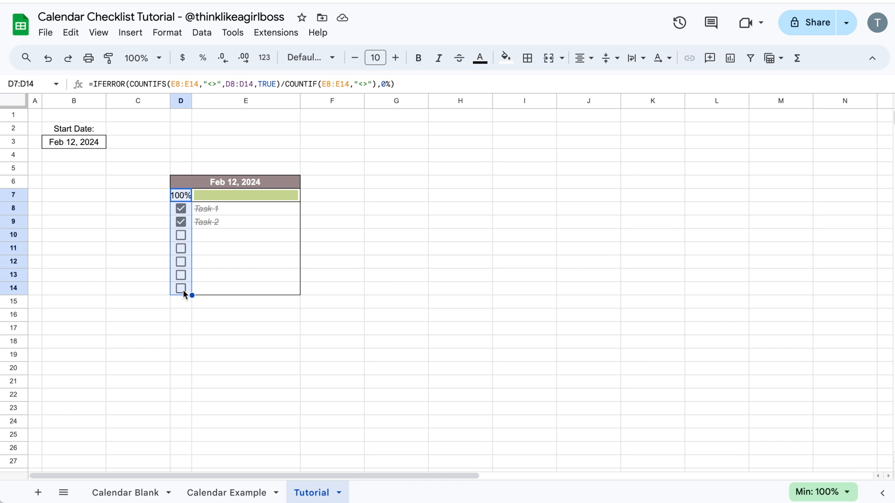
pyautogui.click(222, 280)
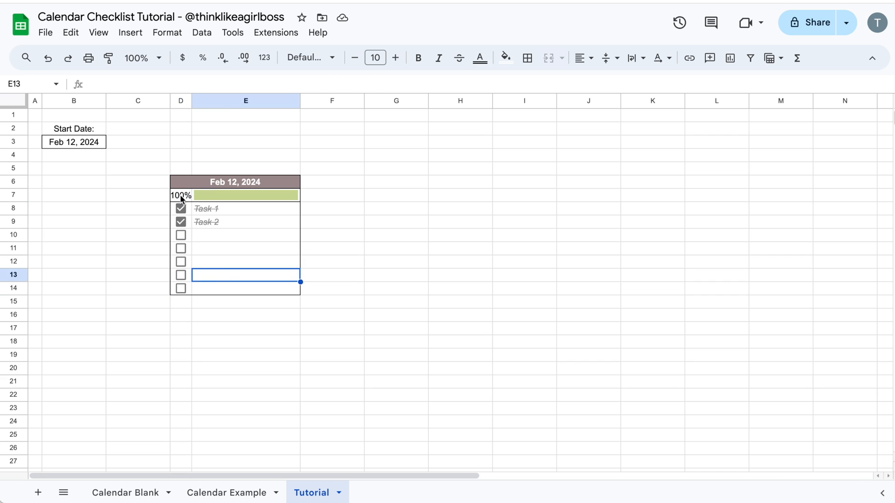
# Set the font size of the percentage and checkbox cells D7:D14 to 9.
pyautogui.click(181, 195)
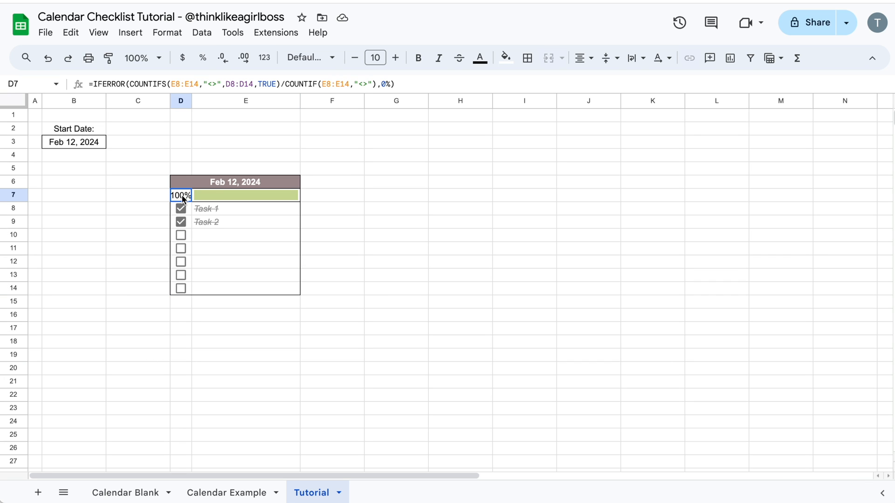
pyautogui.moveTo(181, 194); pyautogui.dragTo(185, 277)
pyautogui.moveTo(186, 287); pyautogui.dragTo(186, 287)
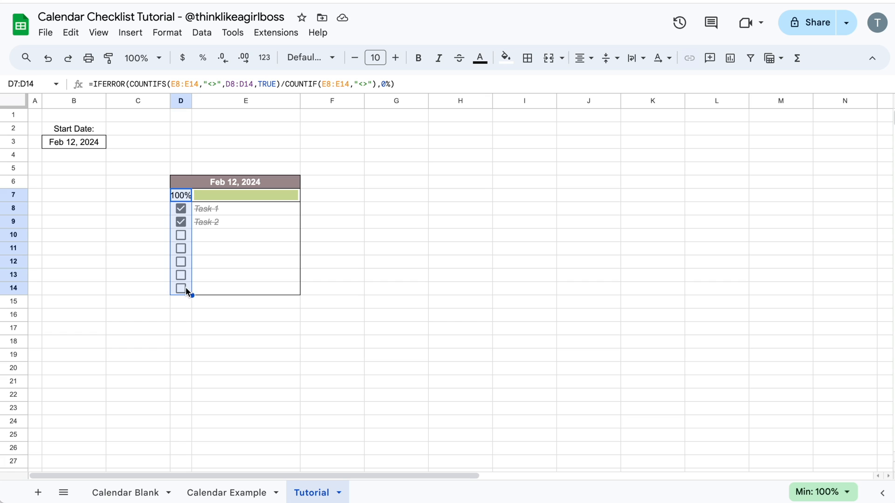
pyautogui.click(379, 56)
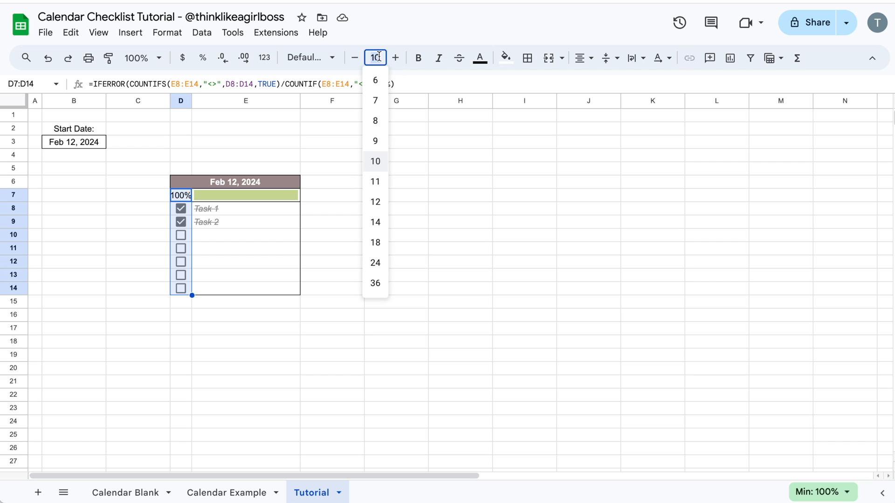
pyautogui.write('9')
pyautogui.press('Return')
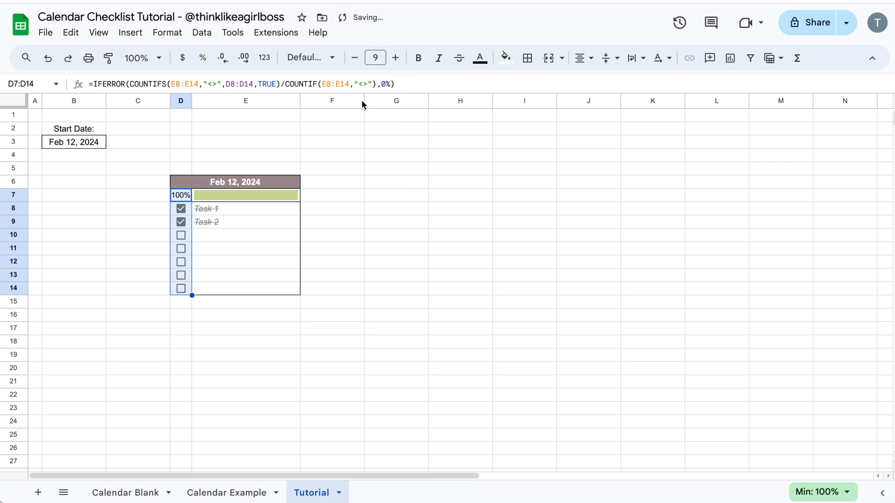
pyautogui.click(371, 251)
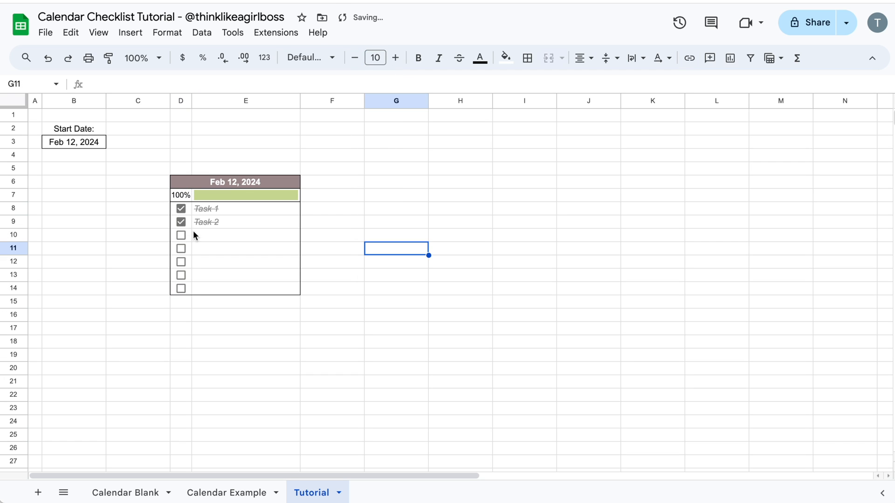
# Fill the percentage cell D7 with light gray 3.
pyautogui.click(180, 195)
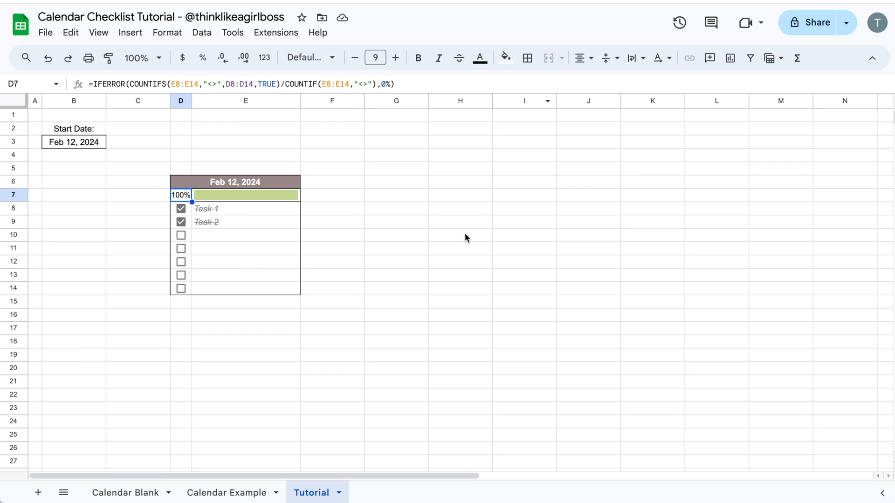
pyautogui.click(505, 58)
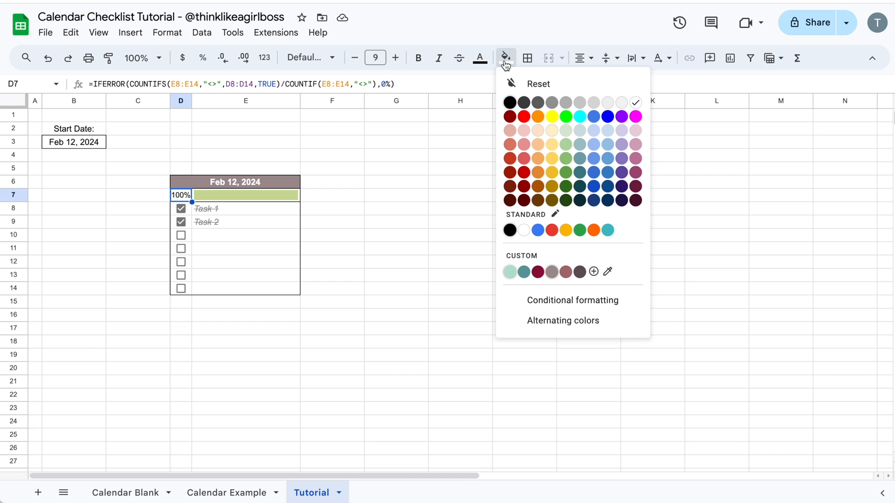
pyautogui.click(621, 103)
pyautogui.click(437, 302)
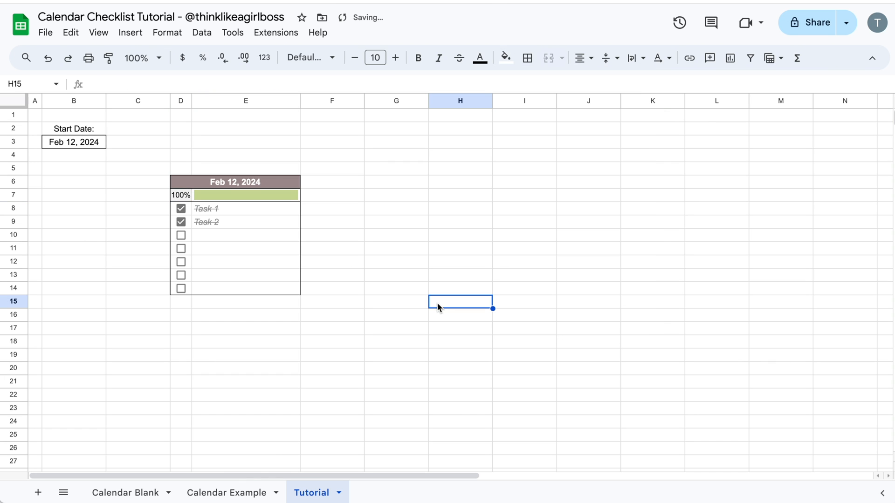
# On the Calendar Example sheet, examine the blank areas before and after the calendar for how they are formatted.
pyautogui.click(218, 493)
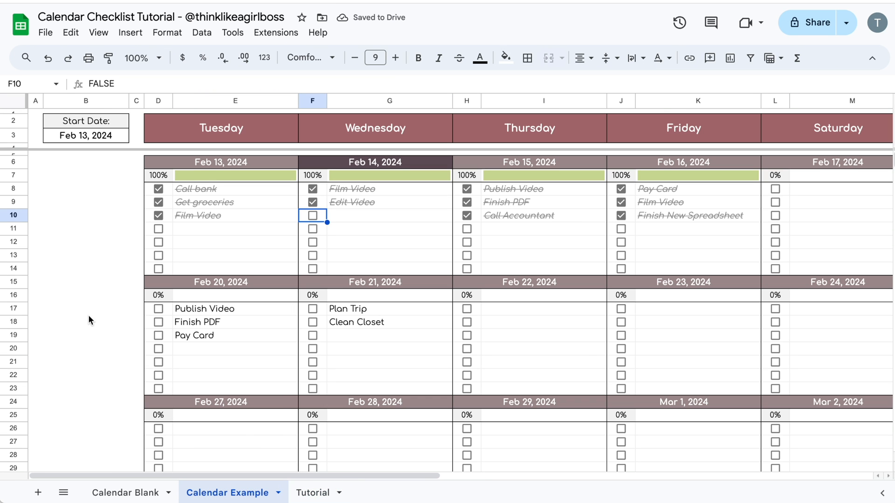
pyautogui.moveTo(93, 414); pyautogui.dragTo(85, 259)
pyautogui.click(82, 273)
pyautogui.moveTo(82, 202); pyautogui.dragTo(82, 394)
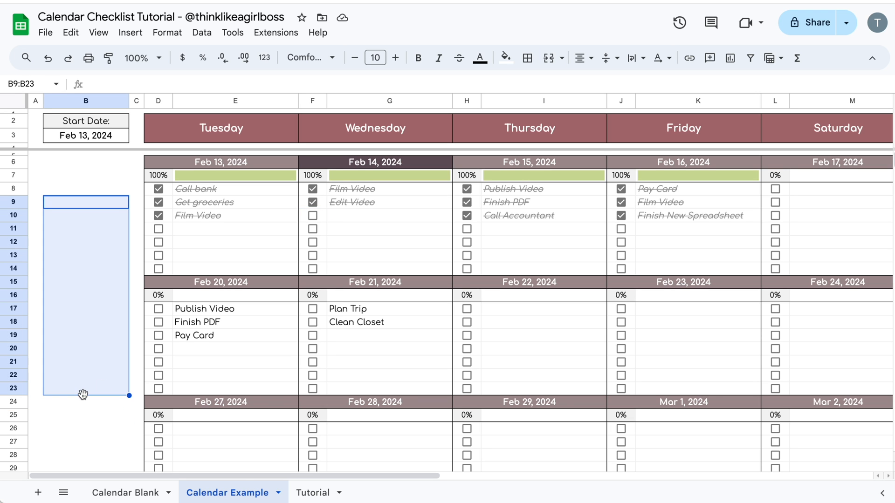
pyautogui.hscroll(10, 449, 286)
pyautogui.moveTo(596, 402); pyautogui.dragTo(599, 205)
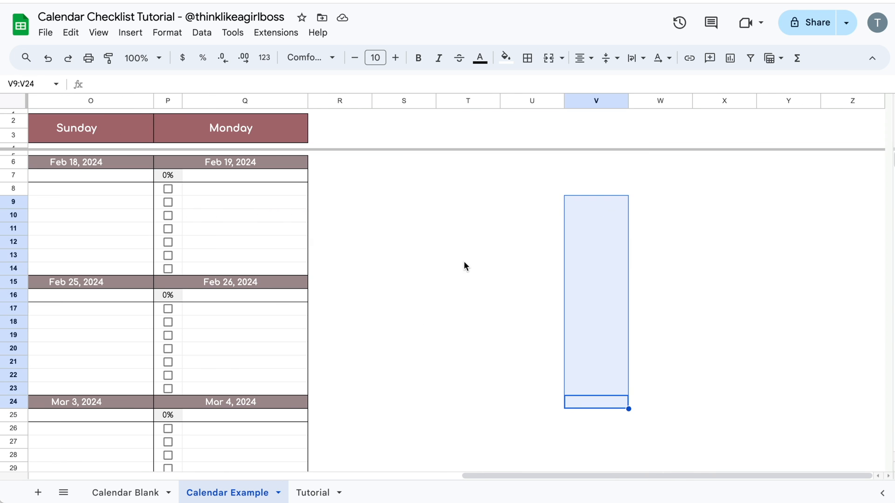
# Compare the task cells and blank areas of the Calendar Example sheet with the Tutorial sheet to see how their gridlines differ.
pyautogui.click(463, 256)
pyautogui.hscroll(-10, 363, 252)
pyautogui.moveTo(182, 199); pyautogui.dragTo(216, 244)
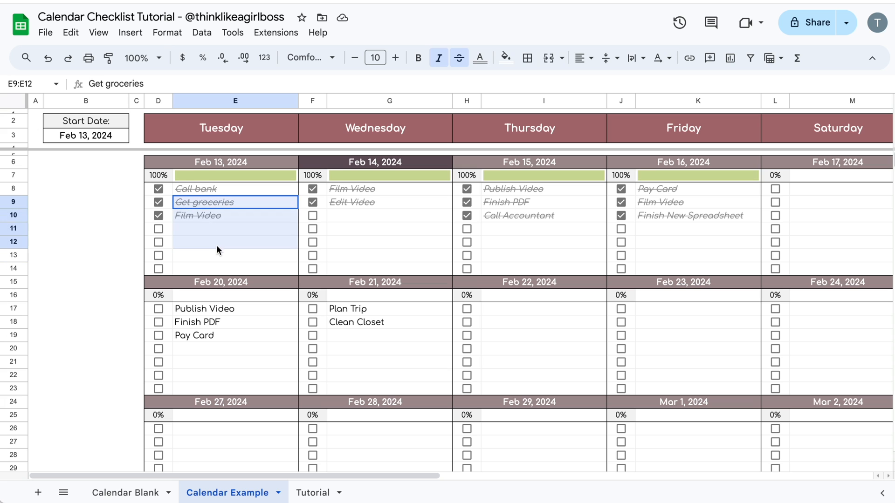
pyautogui.click(384, 241)
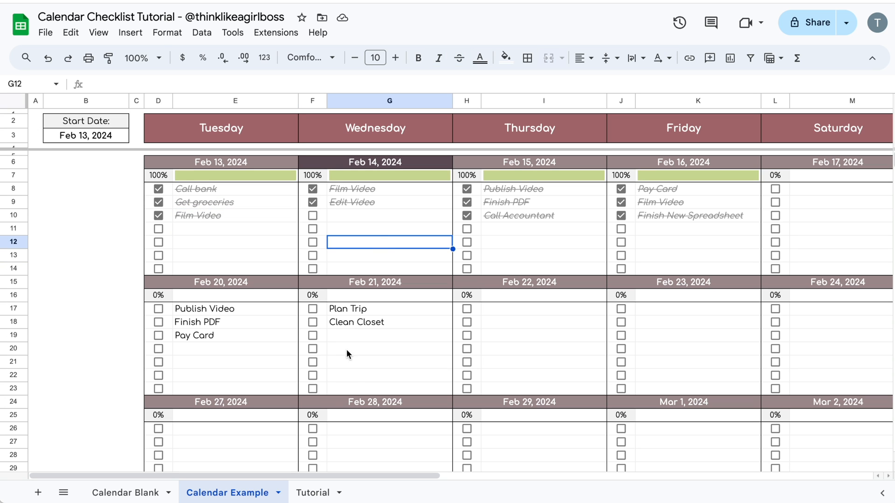
pyautogui.moveTo(88, 192); pyautogui.dragTo(88, 348)
pyautogui.click(308, 492)
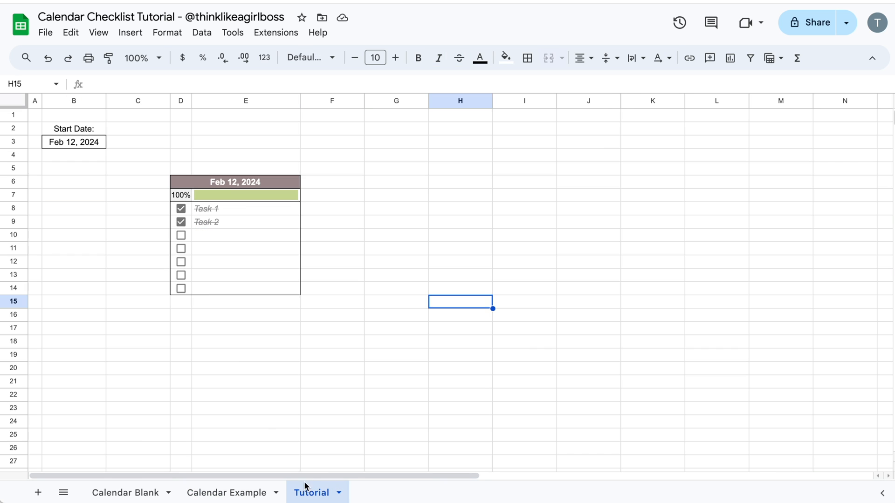
pyautogui.moveTo(431, 156); pyautogui.dragTo(558, 281)
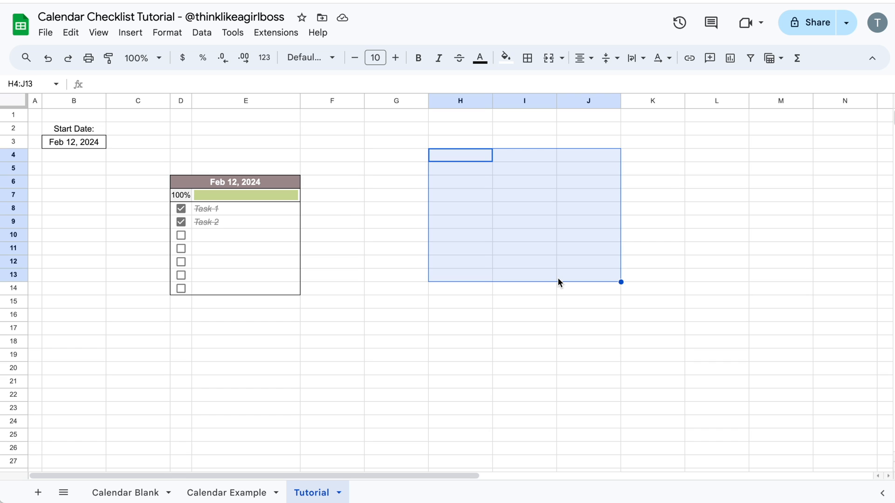
# Apply light gray 2 inner borders to the checkbox and task cells D8:E14 on the Tutorial sheet.
pyautogui.moveTo(188, 211); pyautogui.dragTo(232, 292)
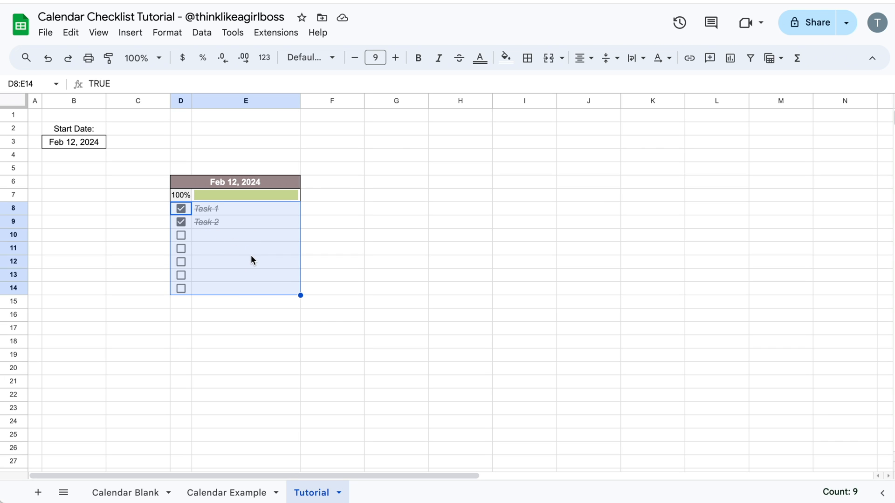
pyautogui.click(527, 59)
pyautogui.click(649, 88)
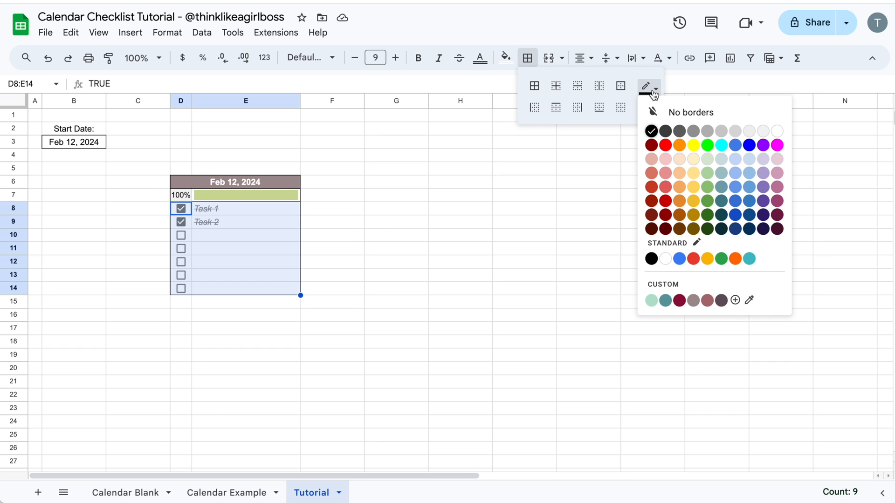
pyautogui.click(749, 131)
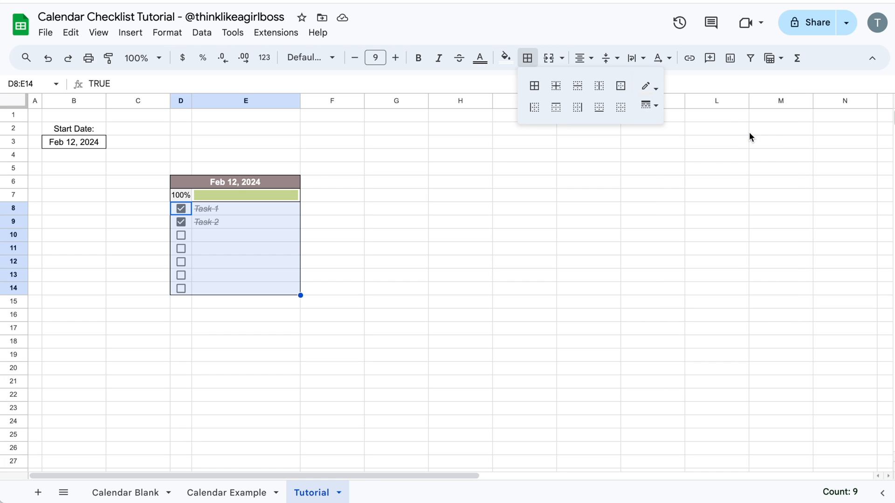
pyautogui.click(558, 88)
pyautogui.click(396, 261)
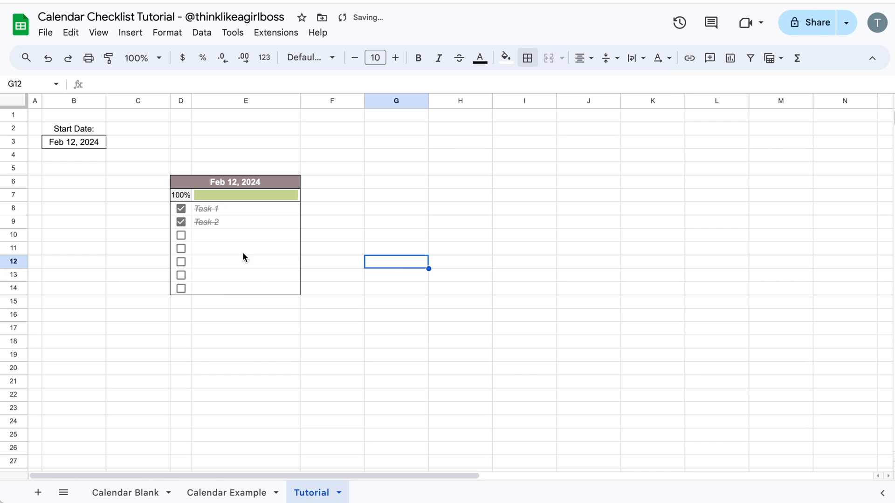
# Compare the task cell borders on the Tutorial sheet with those on the Calendar Example sheet.
pyautogui.moveTo(213, 234); pyautogui.dragTo(246, 272)
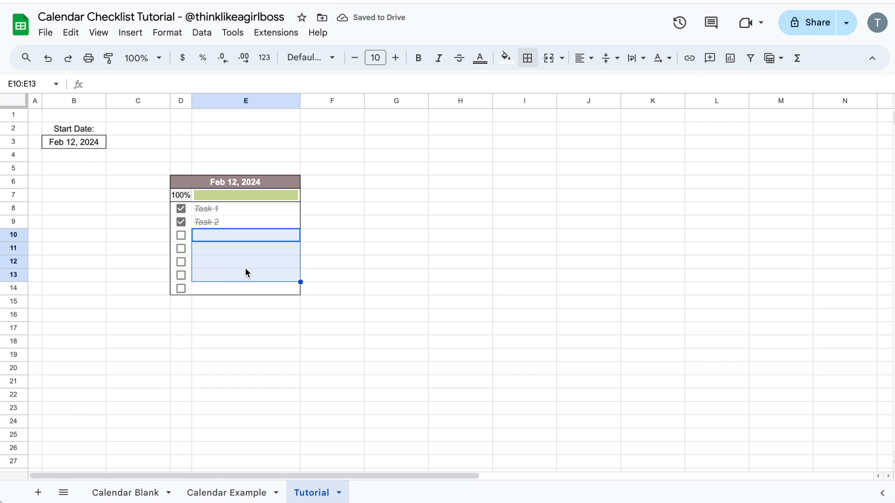
pyautogui.click(250, 262)
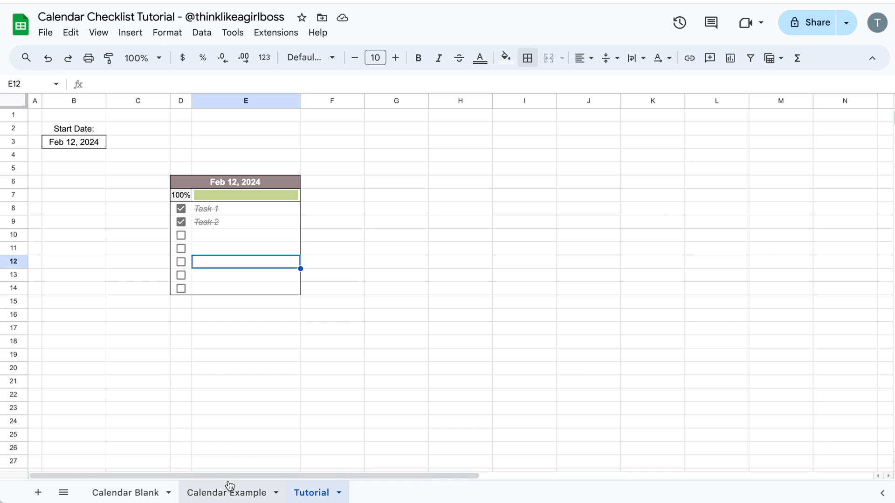
pyautogui.click(226, 493)
pyautogui.moveTo(244, 205); pyautogui.dragTo(253, 240)
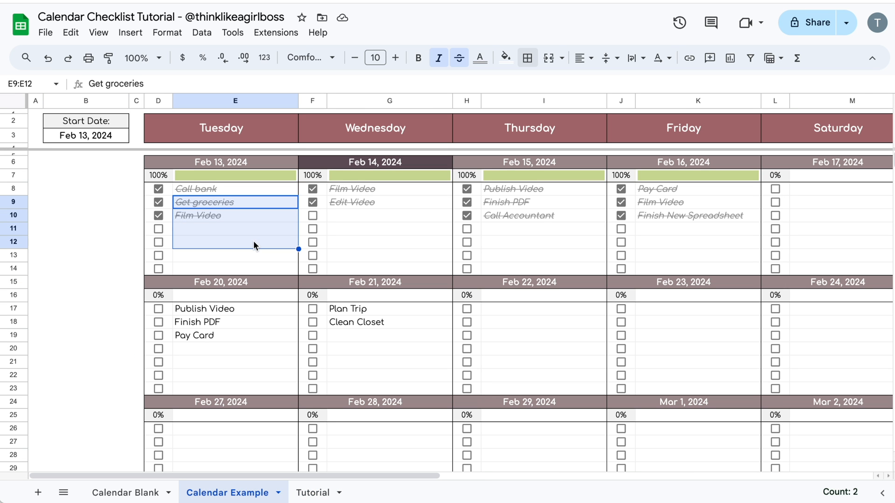
pyautogui.click(315, 490)
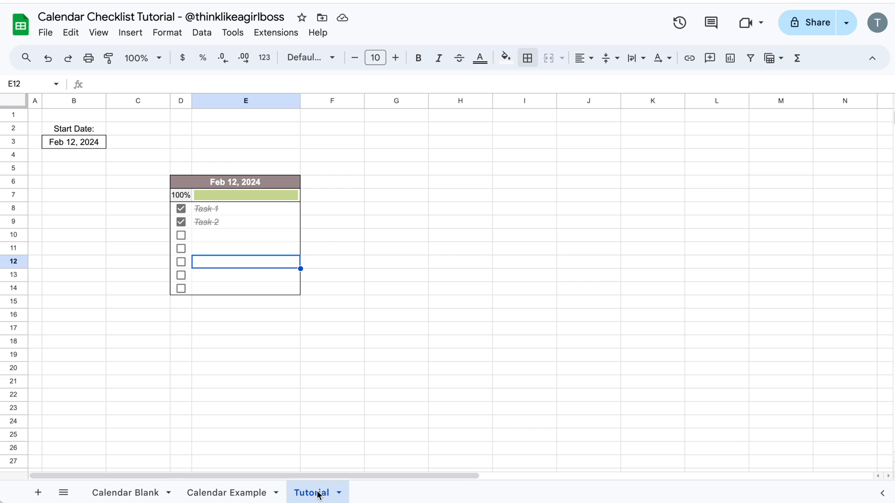
pyautogui.moveTo(480, 198); pyautogui.dragTo(565, 289)
pyautogui.click(479, 341)
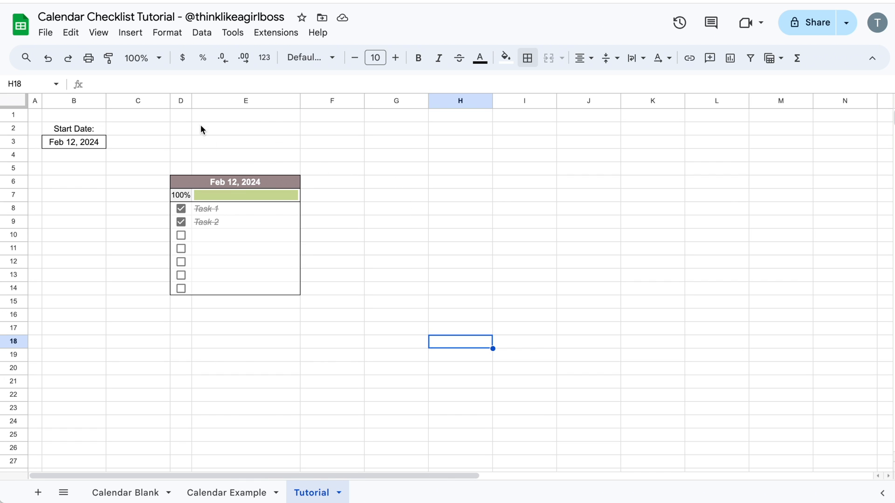
# Widen task column E and slightly widen checkbox column D.
pyautogui.moveTo(181, 101); pyautogui.dragTo(246, 101)
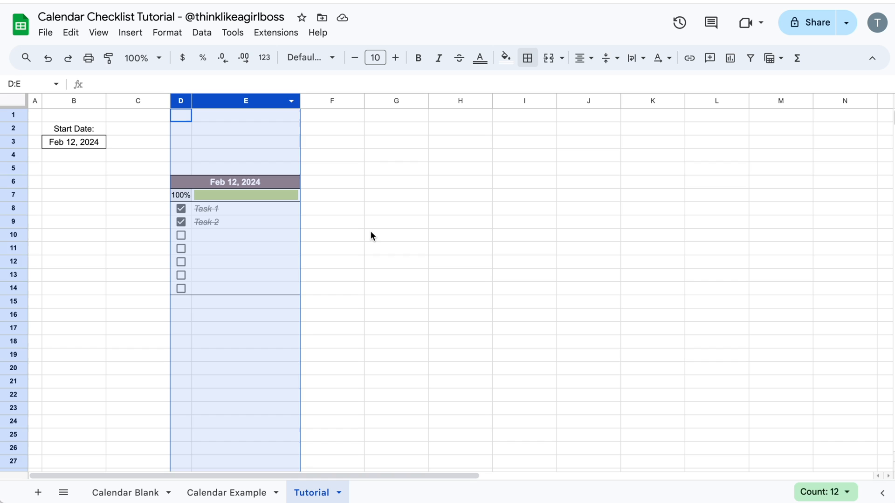
pyautogui.click(371, 233)
pyautogui.moveTo(300, 100); pyautogui.dragTo(318, 100)
pyautogui.moveTo(191, 100); pyautogui.dragTo(194, 101)
pyautogui.moveTo(320, 100); pyautogui.dragTo(321, 100)
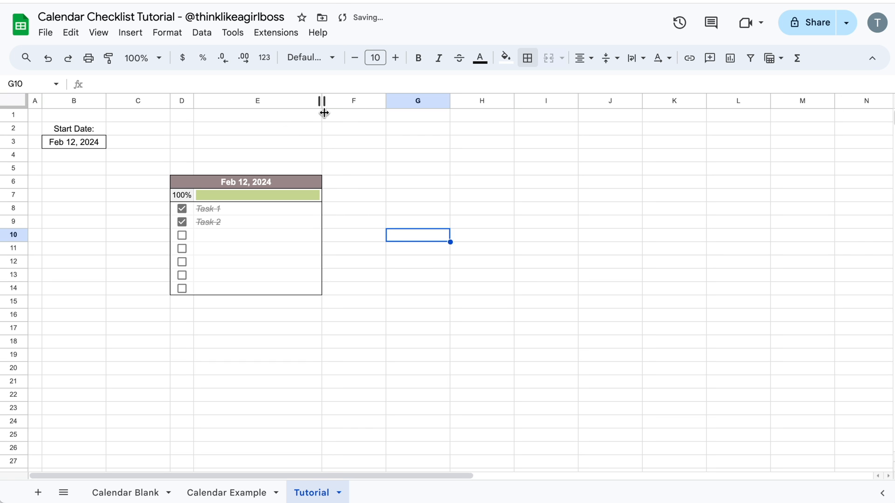
pyautogui.press('Up')
pyautogui.press('Up')
pyautogui.press('Up')
pyautogui.press('Up')
pyautogui.press('Up')
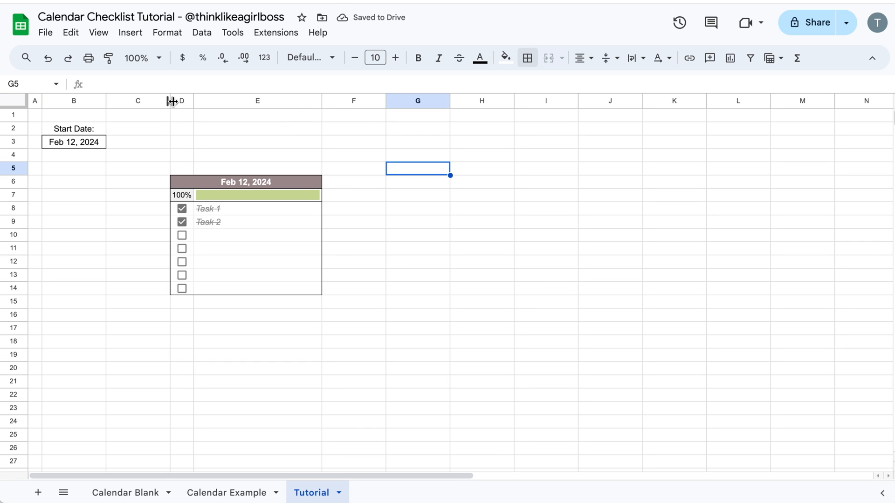
# Copy columns D:E and paste them starting at column F to create a second day block.
pyautogui.moveTo(177, 99); pyautogui.dragTo(229, 99)
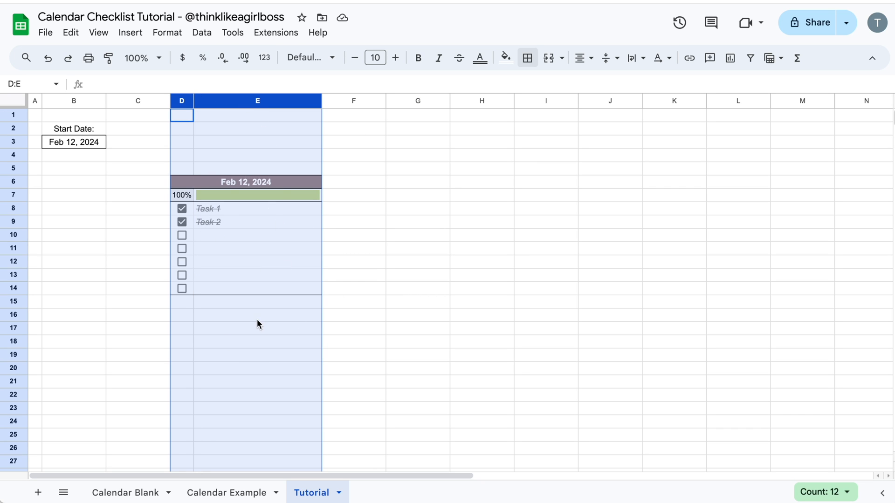
pyautogui.hotkey('ctrl', 'c')
pyautogui.click(328, 98)
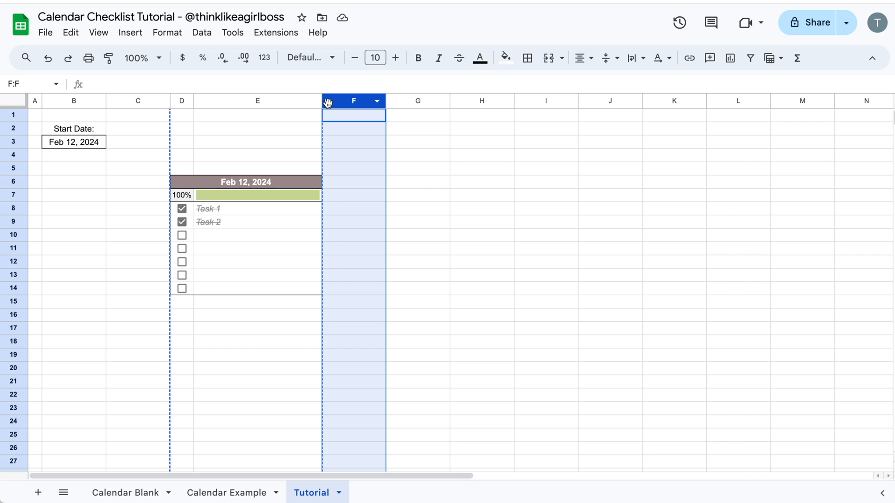
pyautogui.hotkey('ctrl', 'v')
pyautogui.click(501, 194)
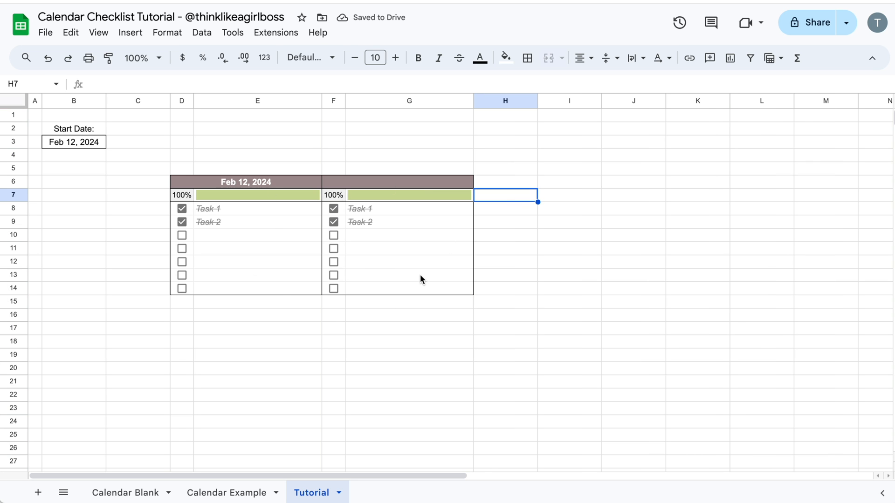
# Check that the widths of the copied columns F and G match those of the original columns D and E.
pyautogui.click(329, 101)
pyautogui.keyDown('shift'); pyautogui.click(352, 100); pyautogui.keyUp('shift')
pyautogui.click(570, 208)
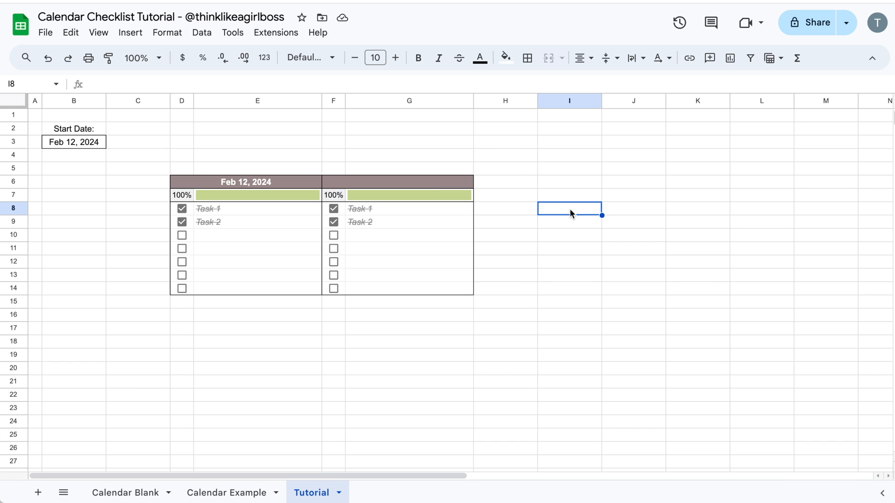
pyautogui.click(182, 100)
pyautogui.click(328, 100)
pyautogui.click(266, 101)
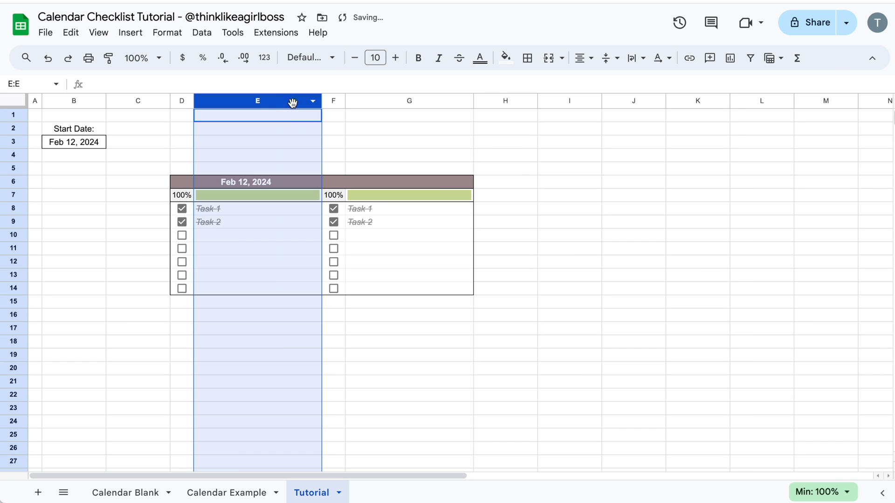
pyautogui.click(387, 142)
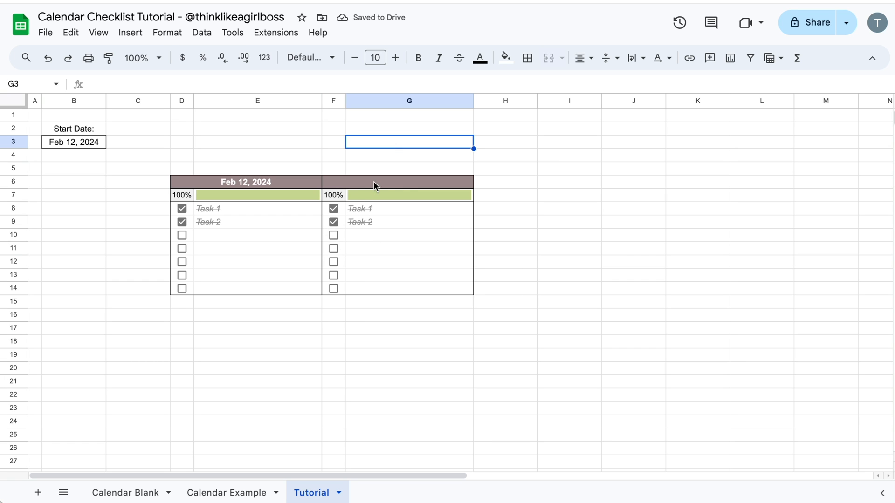
# Uncheck the ticked boxes in F8:F9 and delete the sample tasks in G8:G9 of the second day block.
pyautogui.moveTo(343, 224); pyautogui.dragTo(366, 222)
pyautogui.press('space')
pyautogui.press('Delete')
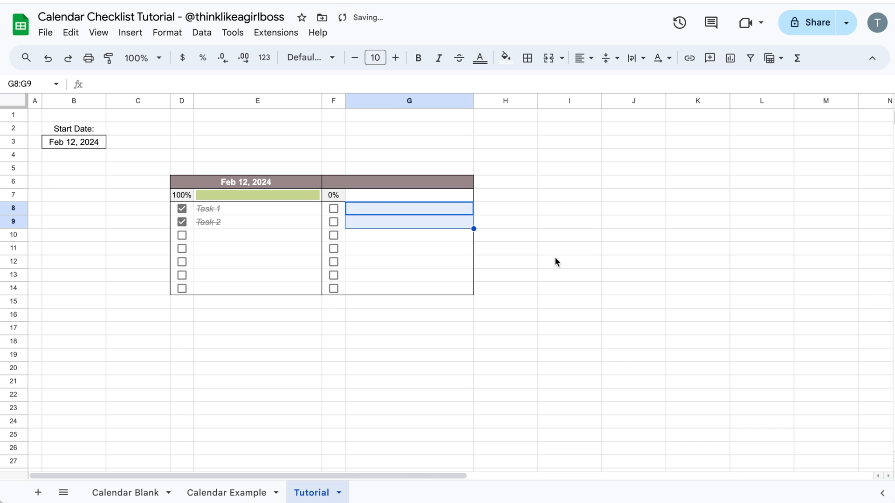
pyautogui.click(572, 262)
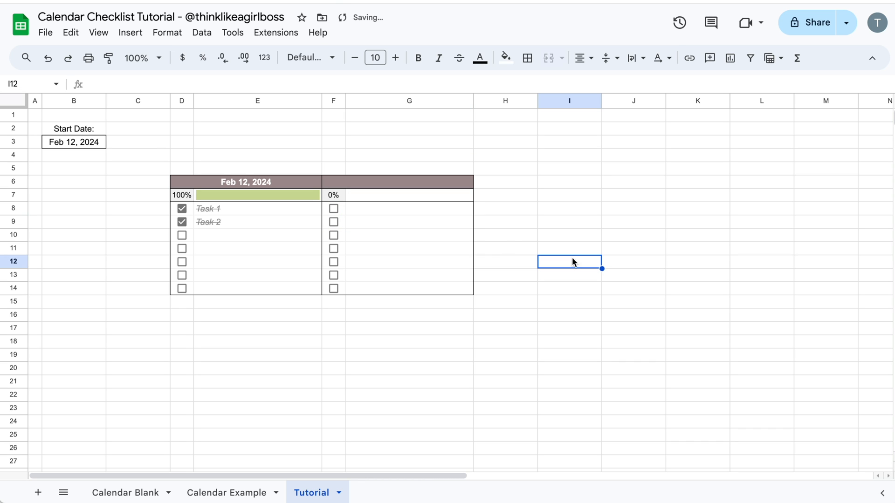
# Check the date formulas in both day headers and clear the copied formula from the second header F6:G6.
pyautogui.click(392, 187)
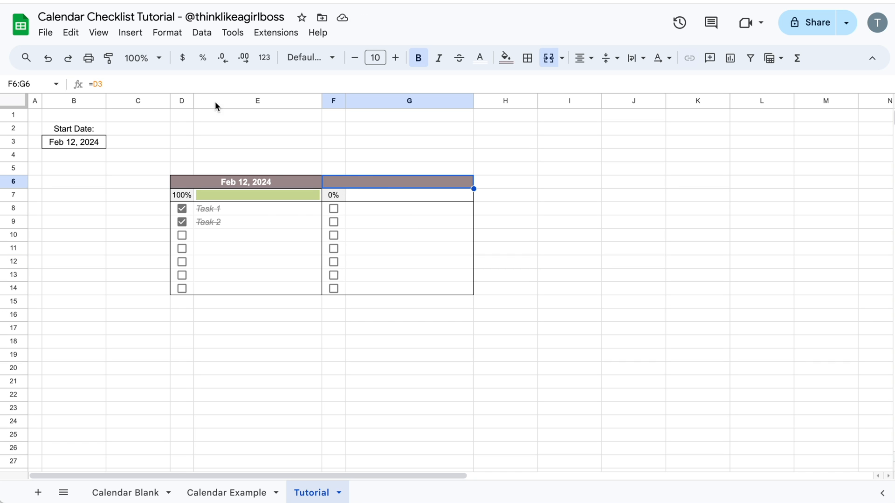
pyautogui.click(244, 179)
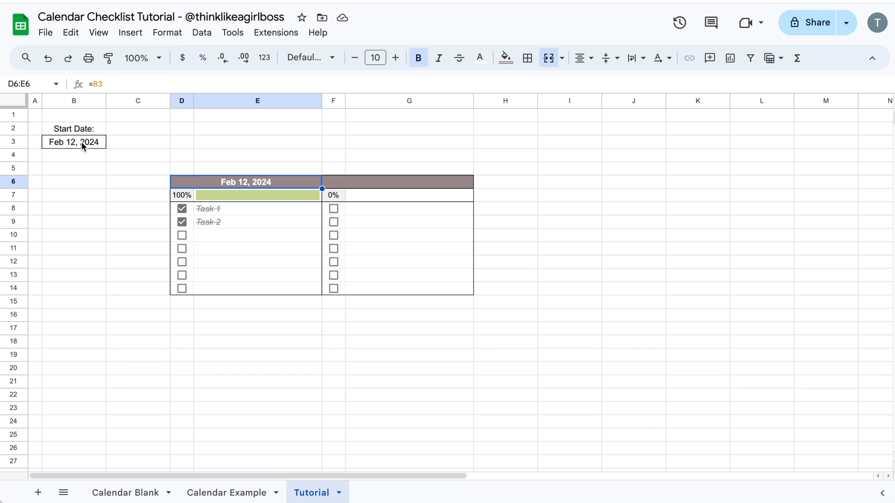
pyautogui.click(367, 183)
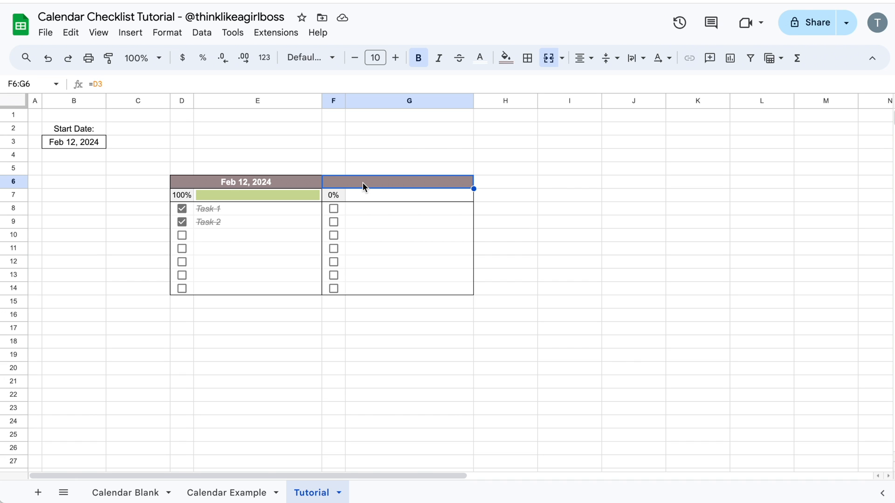
pyautogui.press('Delete')
pyautogui.click(259, 186)
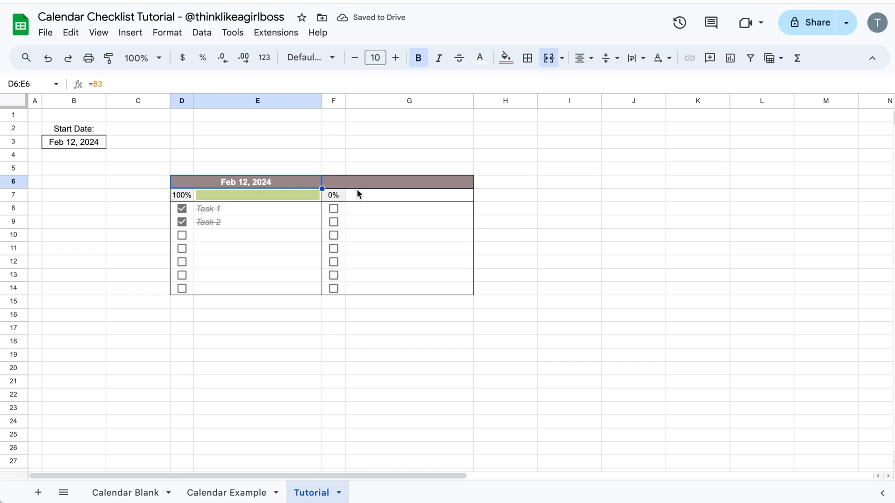
pyautogui.click(377, 186)
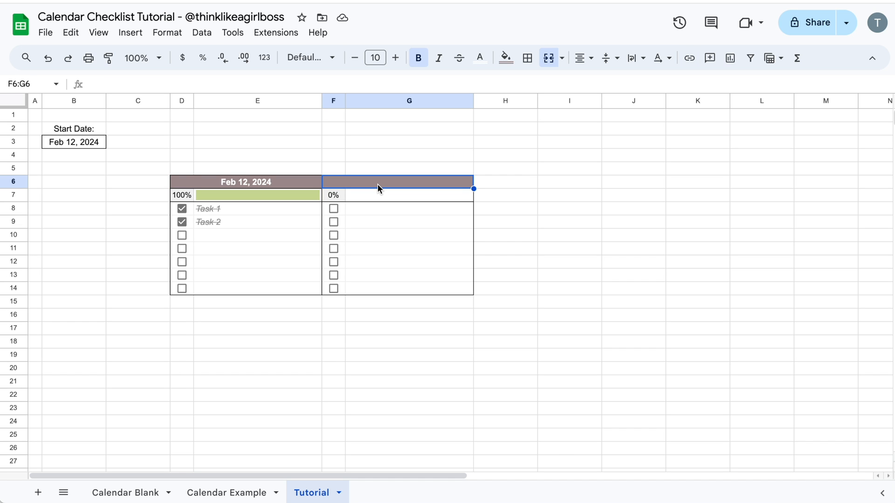
pyautogui.click(290, 182)
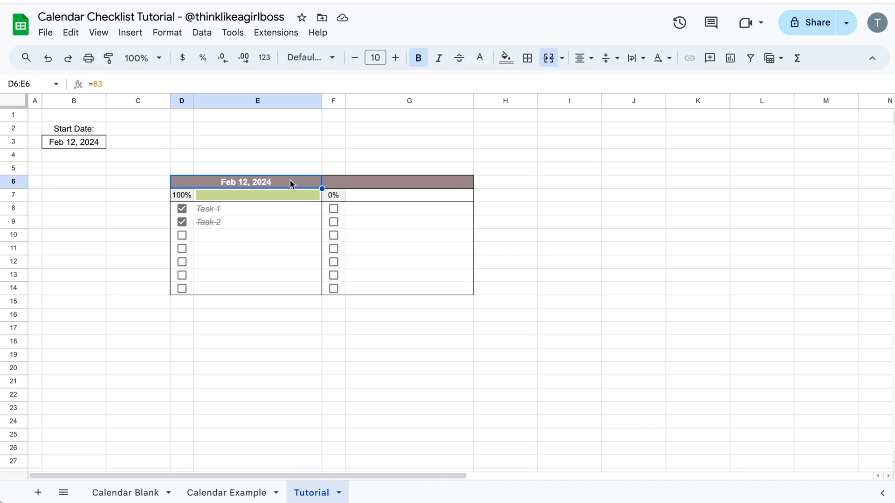
pyautogui.click(352, 183)
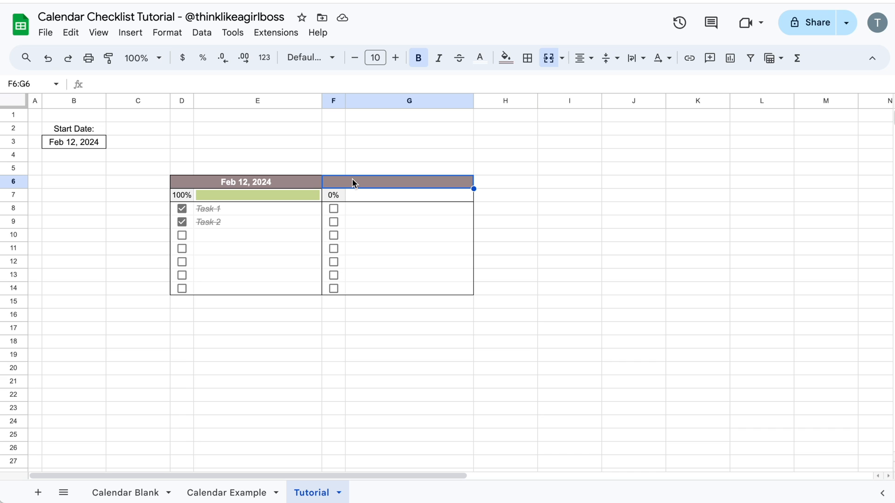
pyautogui.click(297, 181)
# Enter the formula =IF(D6<>"",D6+1,) in the second day header F6:G6 to calculate the following date.
pyautogui.click(340, 181)
pyautogui.write('=IF')
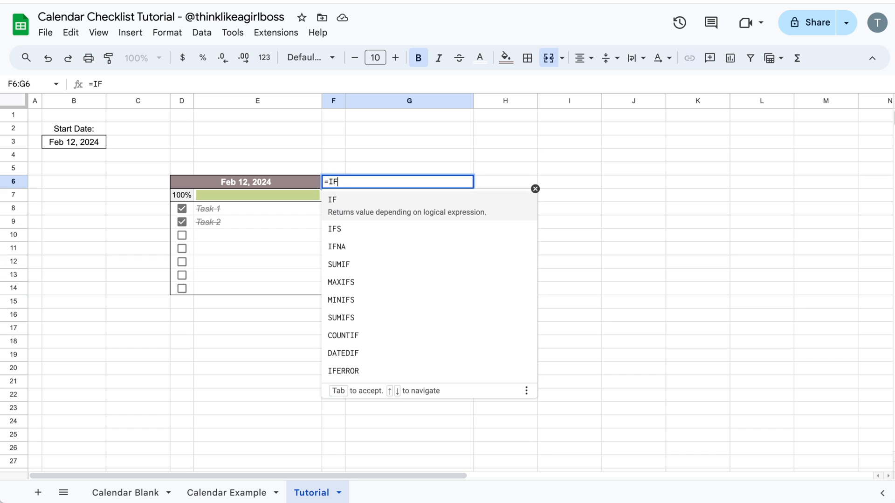
pyautogui.write('(')
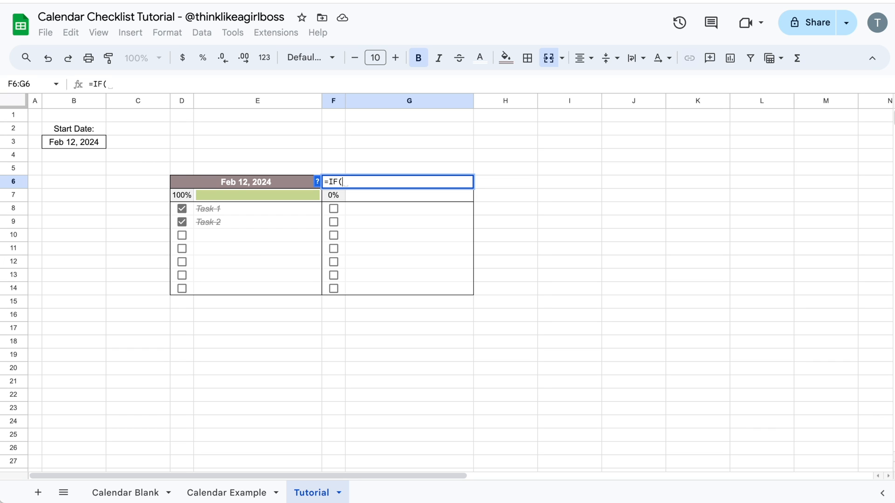
pyautogui.click(238, 182)
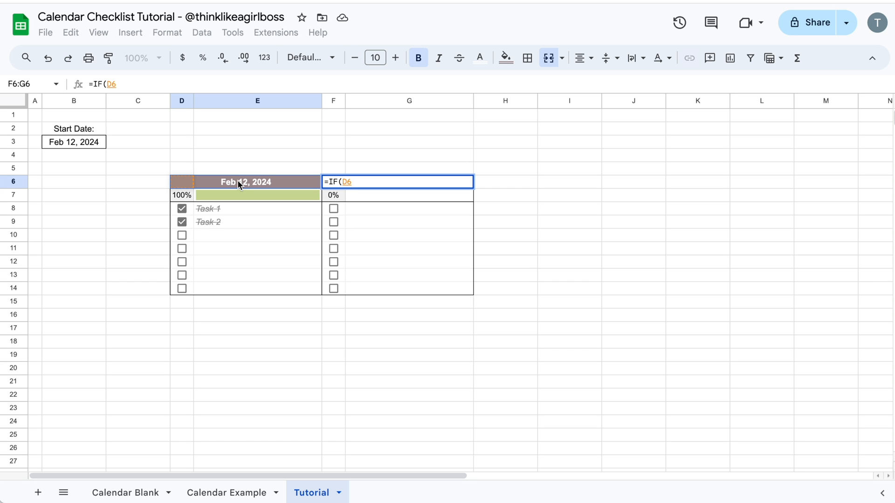
pyautogui.write('<>')
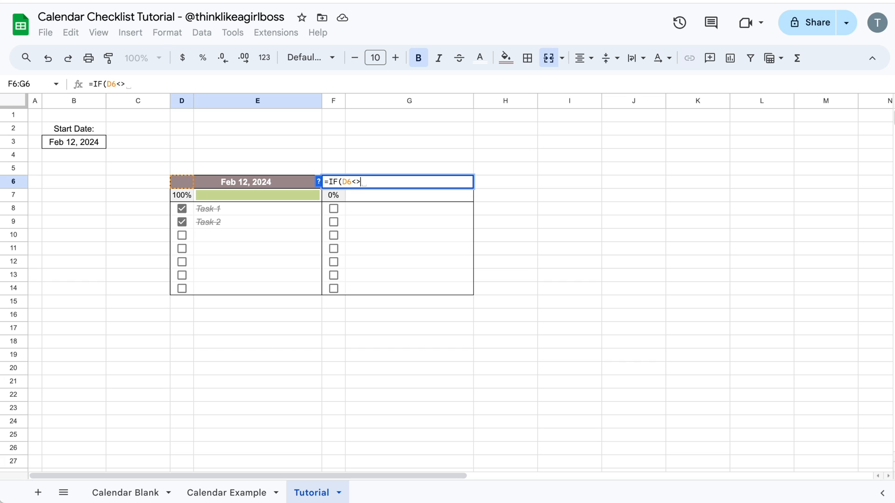
pyautogui.write('""')
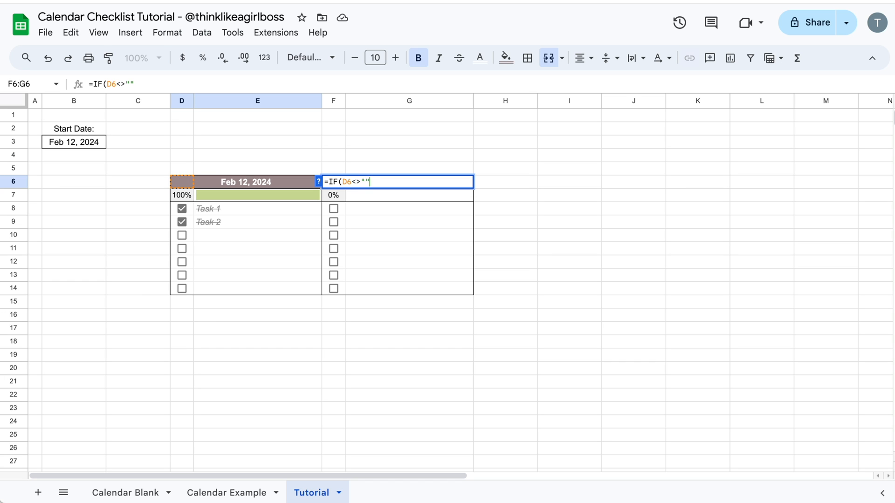
pyautogui.write(',')
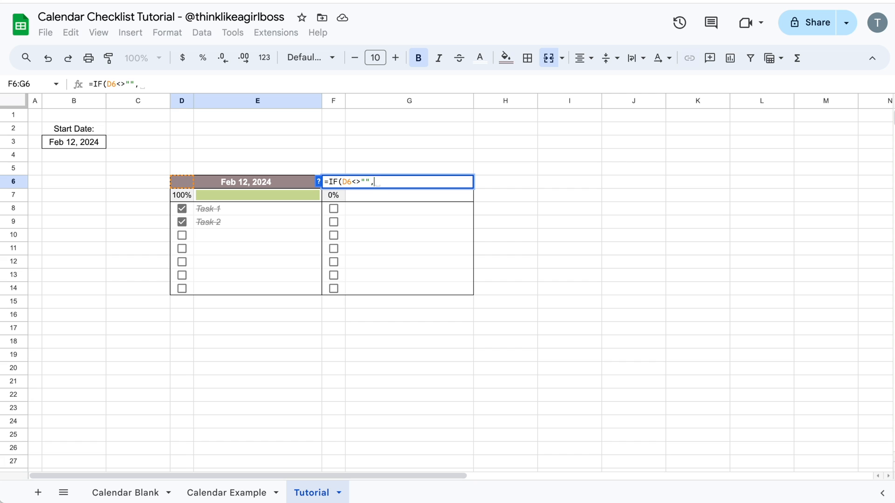
pyautogui.click(186, 181)
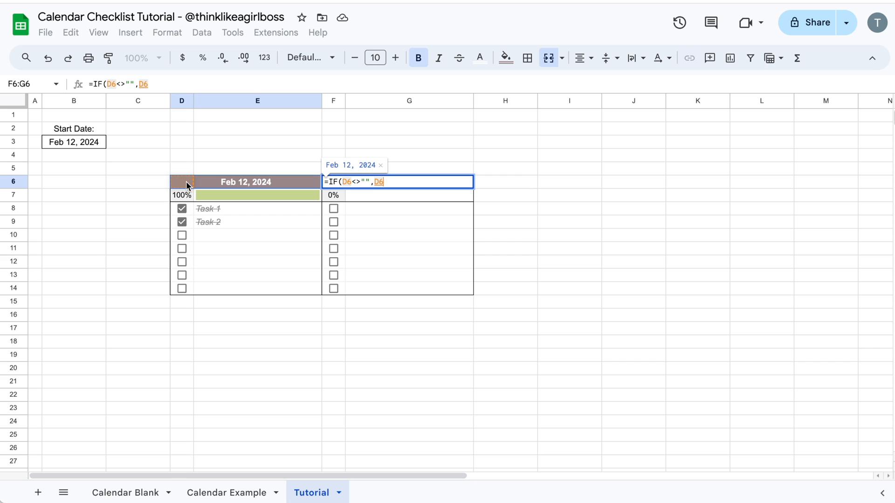
pyautogui.write('+1')
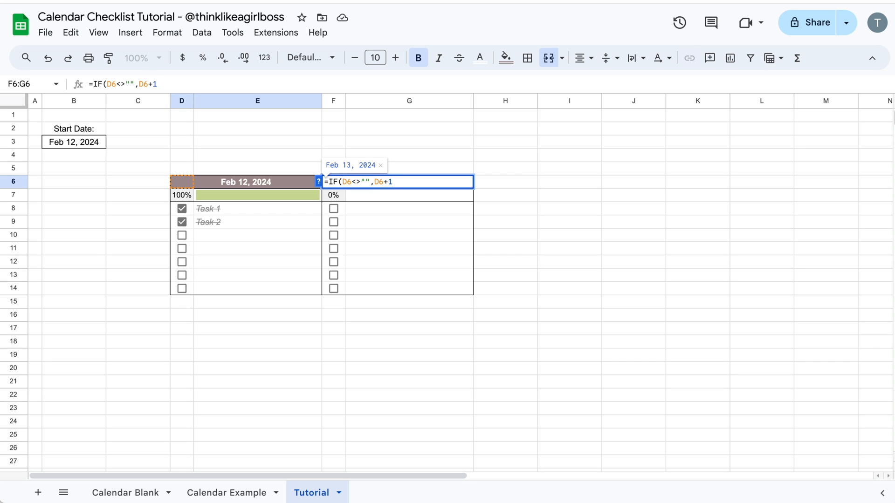
pyautogui.write(',')
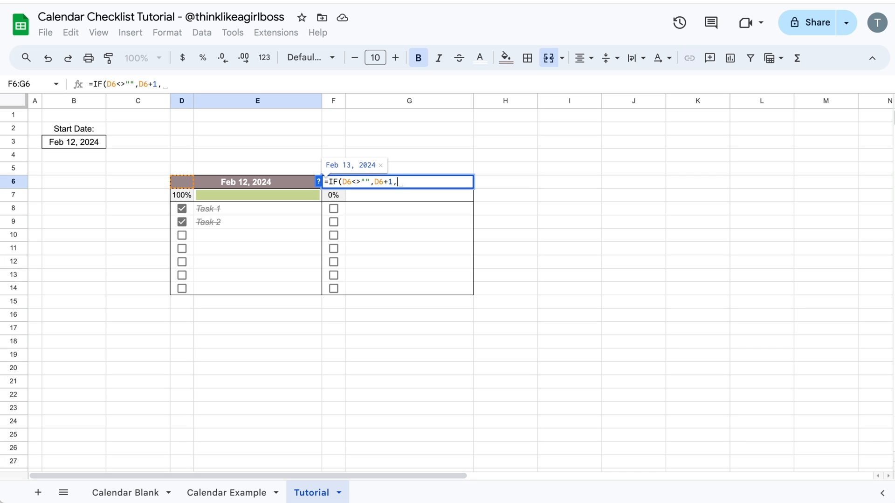
pyautogui.press('BackSpace')
pyautogui.write(')')
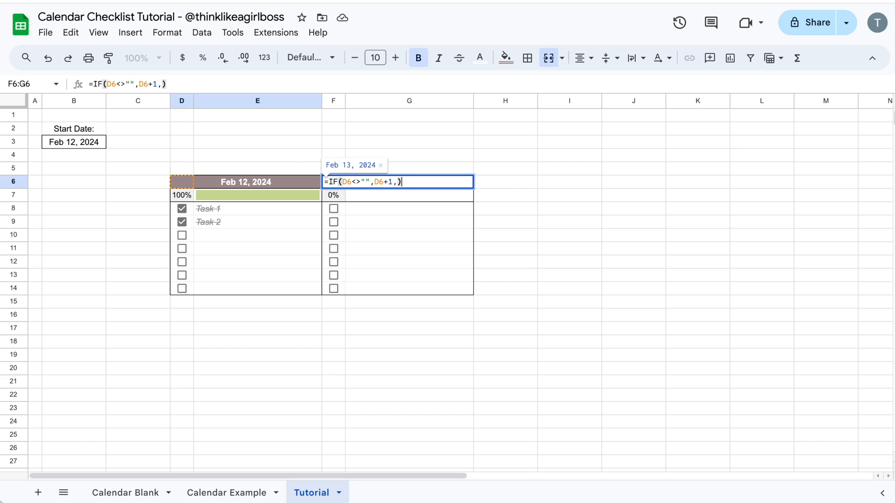
pyautogui.click(457, 183)
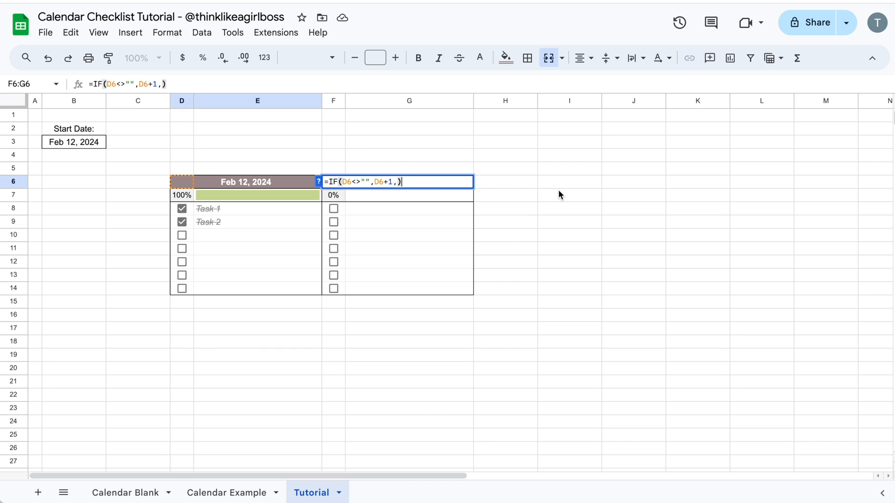
pyautogui.press('Return')
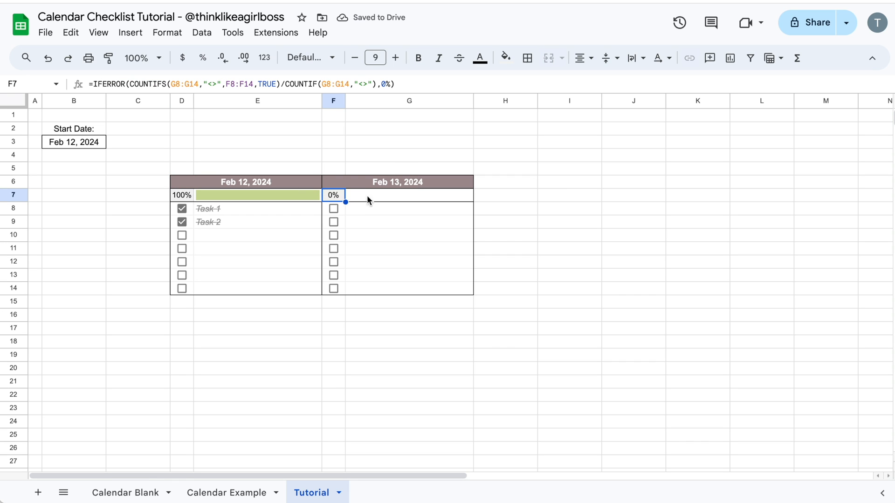
# Test the start date in B3 with Feb 14, 2024, and change it to Feb 13, 2024.
pyautogui.doubleClick(71, 143)
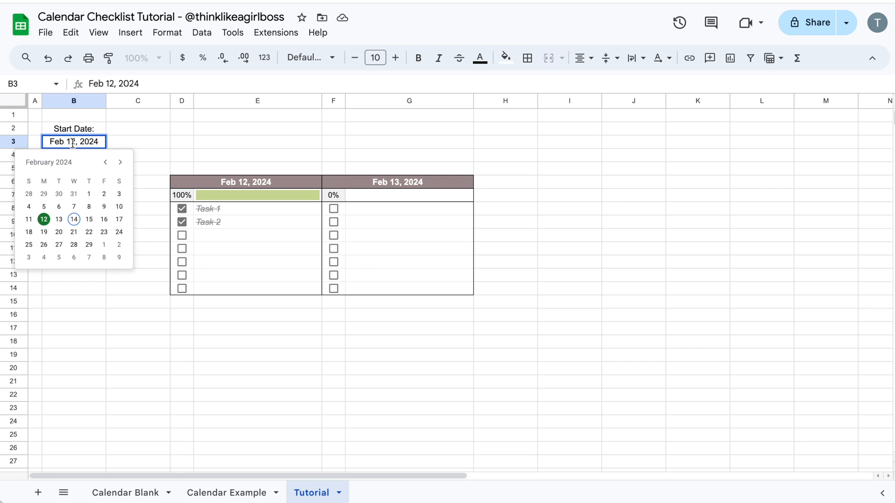
pyautogui.click(74, 219)
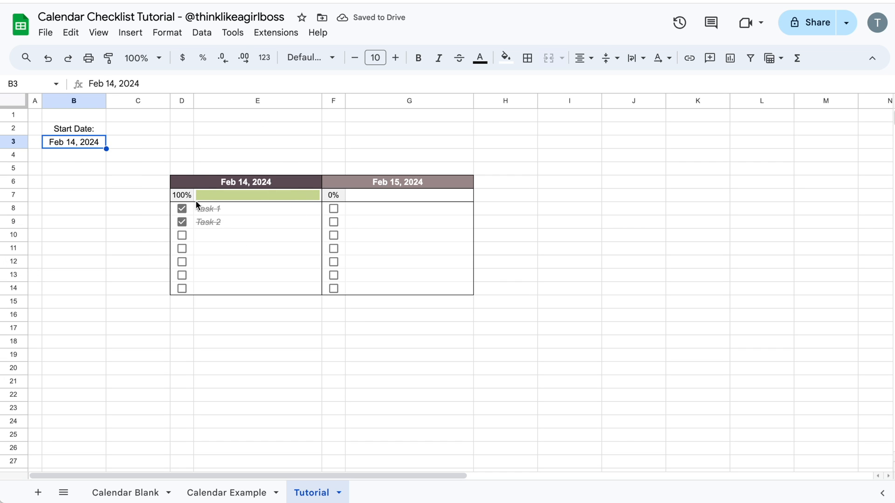
pyautogui.doubleClick(66, 144)
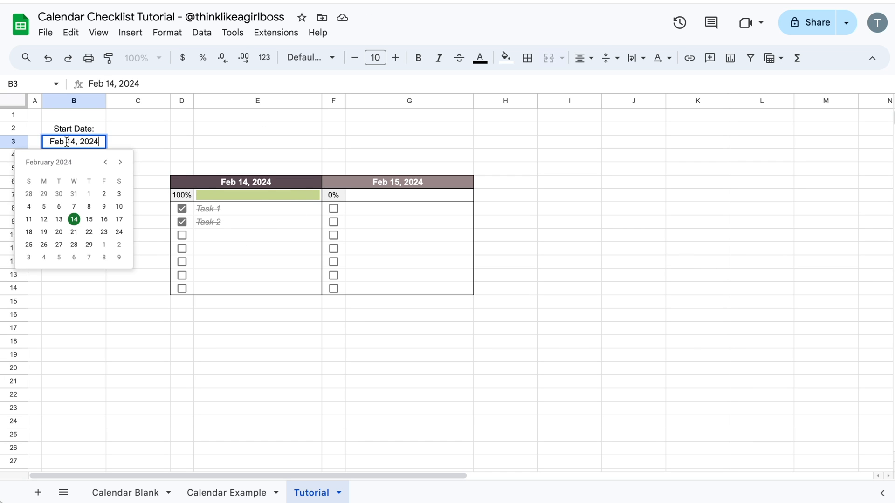
pyautogui.click(59, 220)
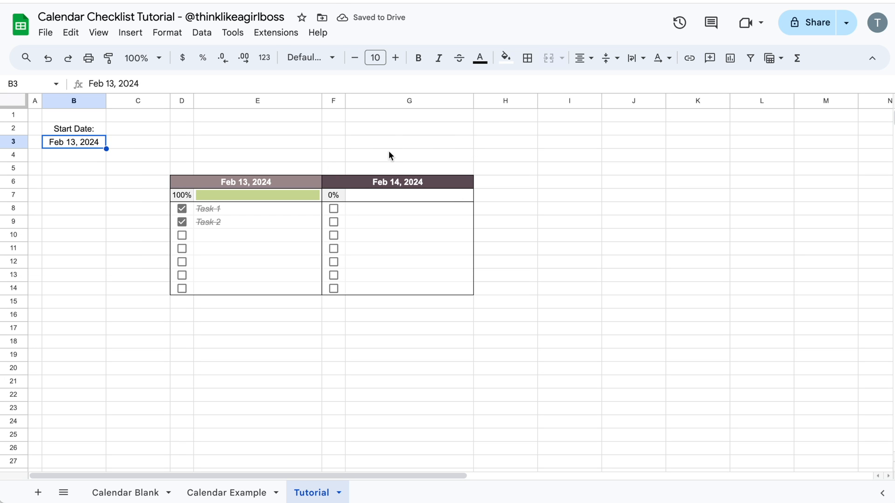
pyautogui.click(595, 239)
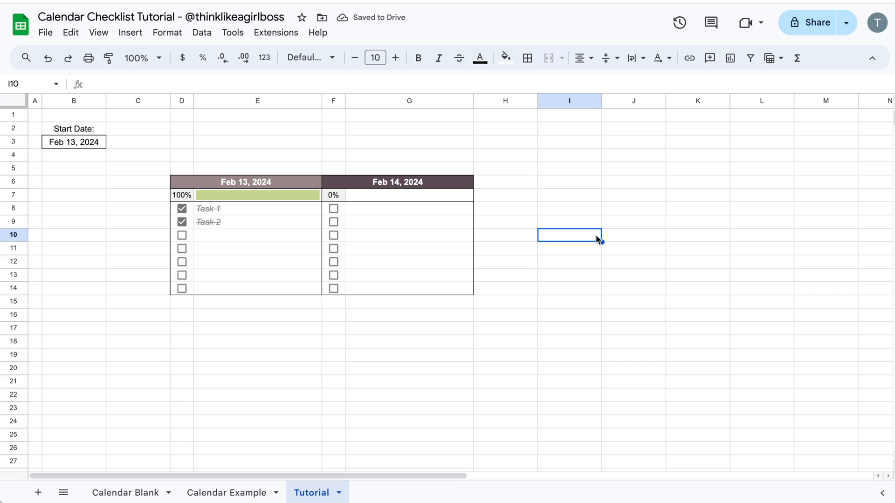
# Enter the sample tasks "Task 2", "task 2" and "task 3" in G8:G10 and tick their checkboxes in F8:F10.
pyautogui.click(418, 209)
pyautogui.write('Ta')
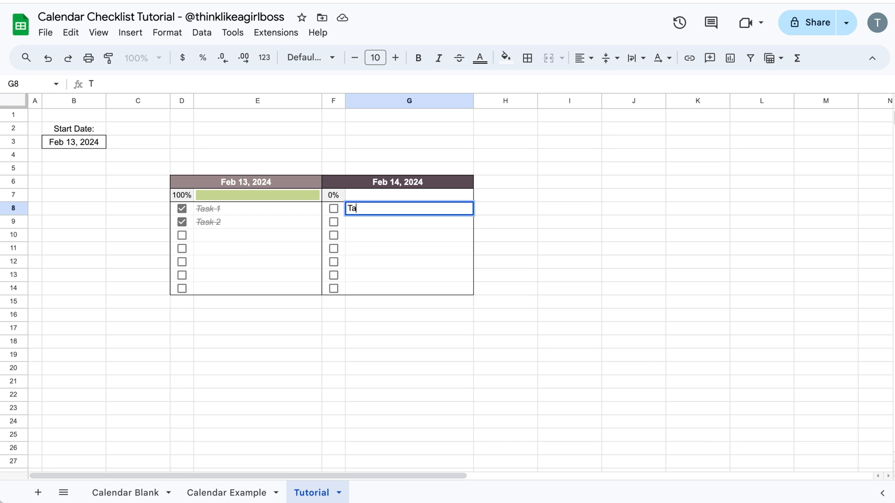
pyautogui.write('sk 2')
pyautogui.press('Return')
pyautogui.click(334, 208)
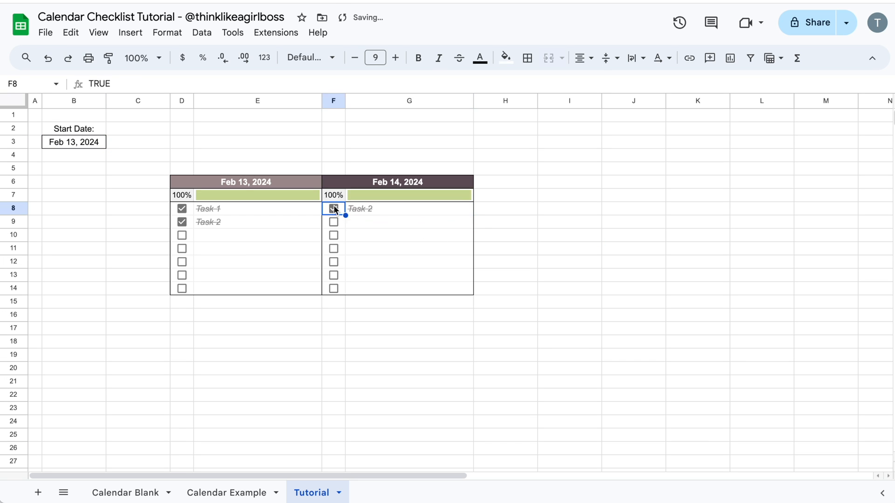
pyautogui.click(368, 226)
pyautogui.write('task 2')
pyautogui.press('Return')
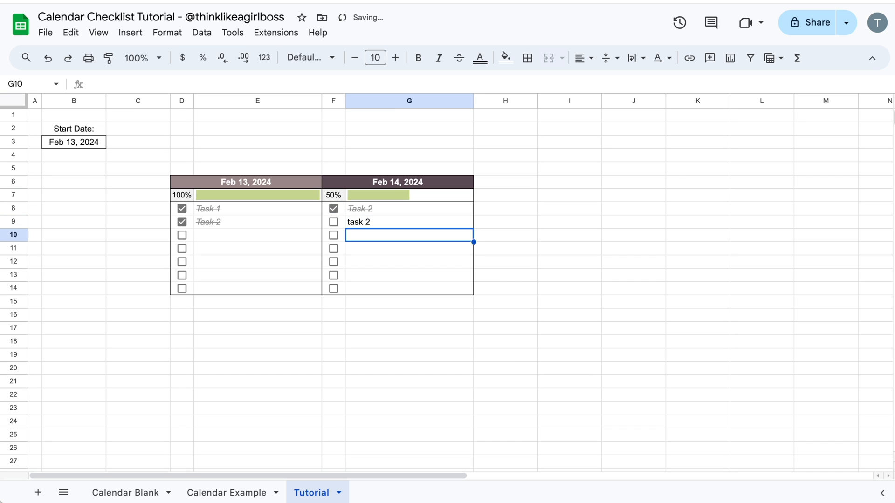
pyautogui.click(332, 225)
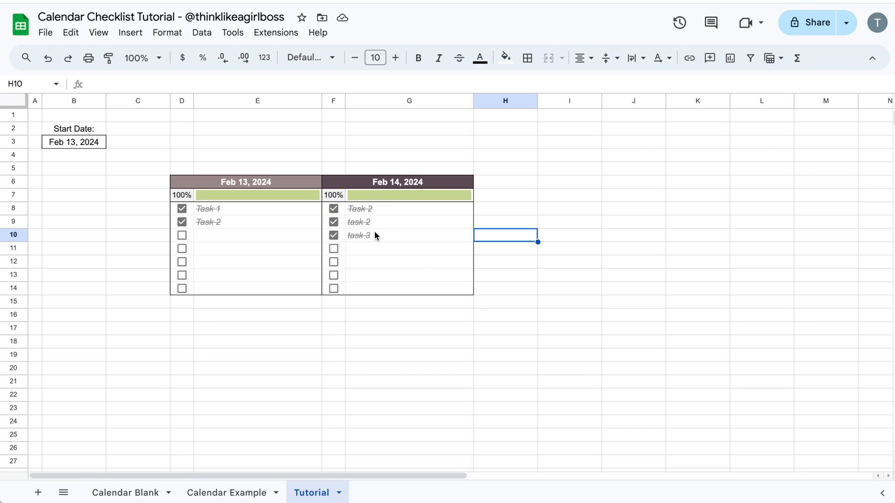
# Clear the sample tasks and ticked checkboxes from F8:G10 in the second day block.
pyautogui.moveTo(370, 231); pyautogui.dragTo(343, 237)
pyautogui.press('Delete')
pyautogui.press('Delete')
pyautogui.click(448, 240)
pyautogui.click(559, 303)
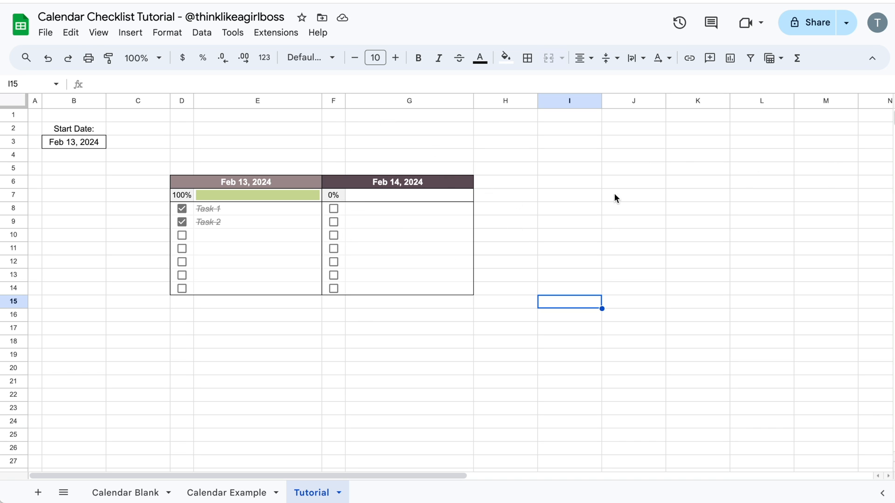
# Check the date formula in the second day header F6:G6 and the empty row 6 cells beyond it.
pyautogui.hscroll(4, 572, 249)
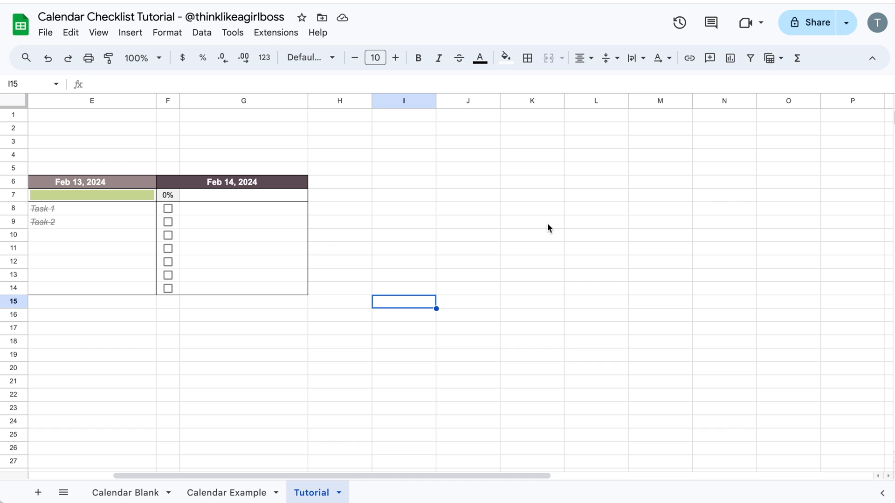
pyautogui.hscroll(-4, 547, 228)
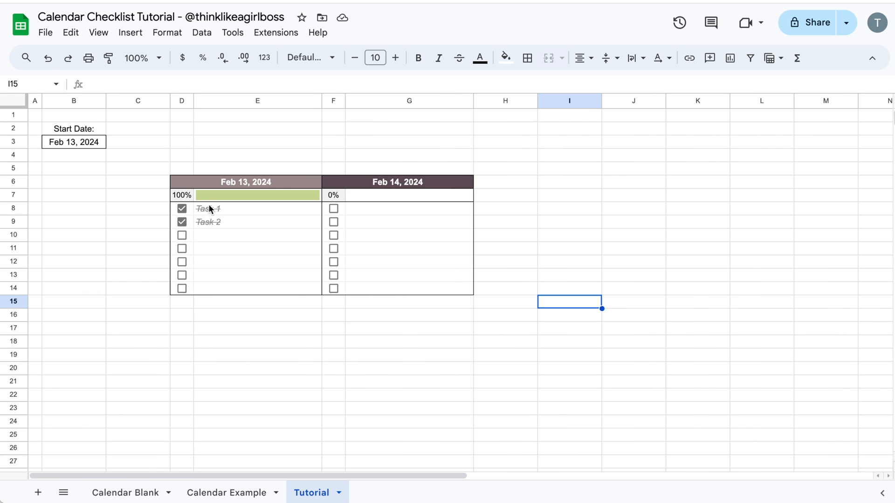
pyautogui.click(357, 182)
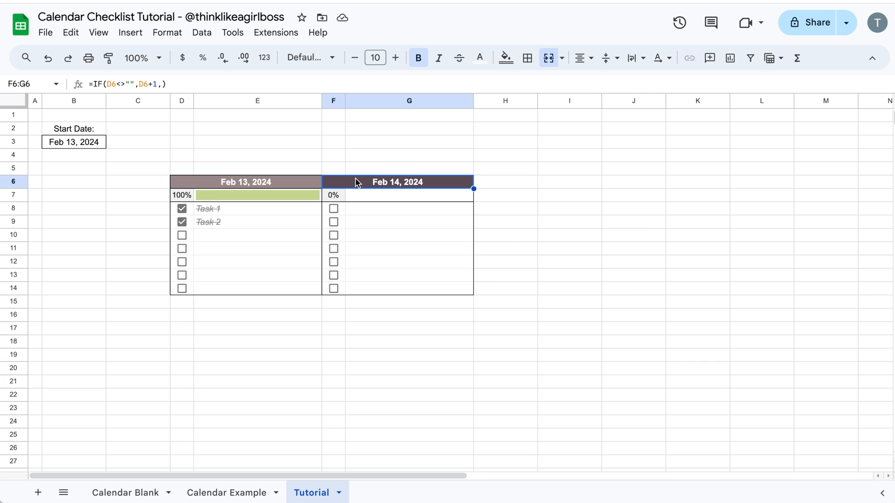
pyautogui.click(485, 185)
pyautogui.click(586, 184)
pyautogui.click(725, 195)
pyautogui.click(815, 182)
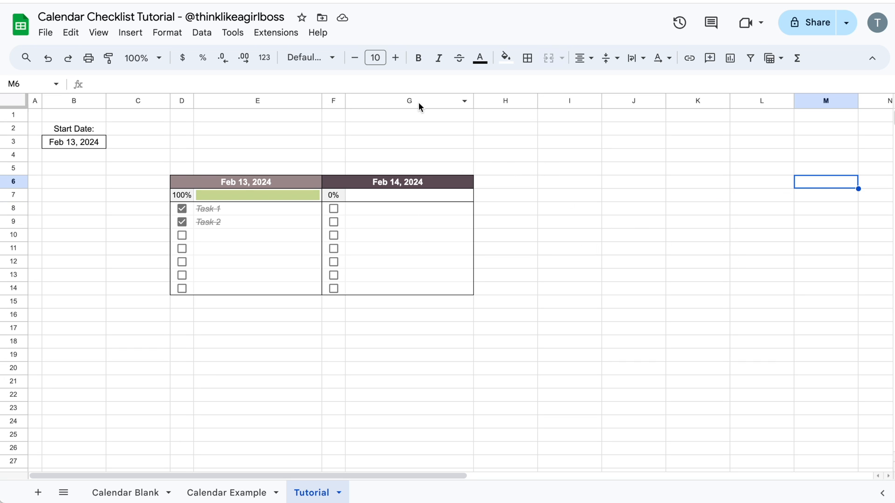
# Copy columns F:G and paste them across columns H:Q to create five more day blocks.
pyautogui.moveTo(334, 99); pyautogui.dragTo(369, 99)
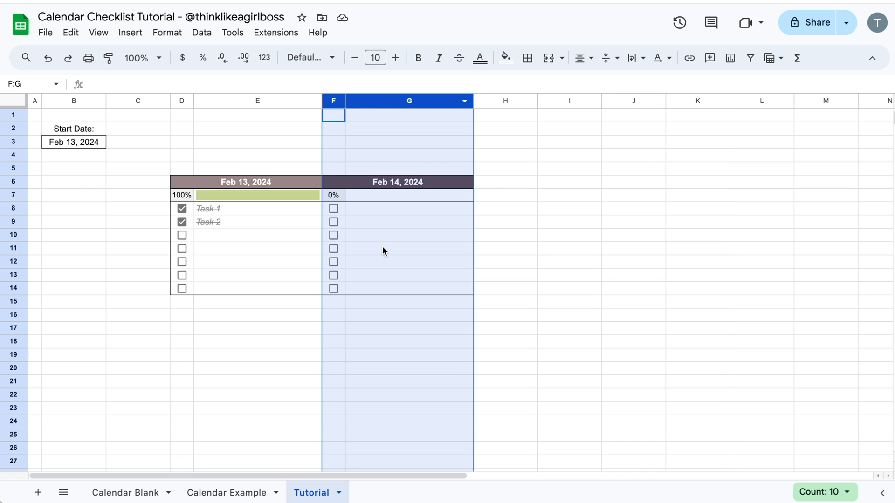
pyautogui.click(406, 156)
pyautogui.moveTo(330, 102); pyautogui.dragTo(359, 101)
pyautogui.hotkey('ctrl', 'c')
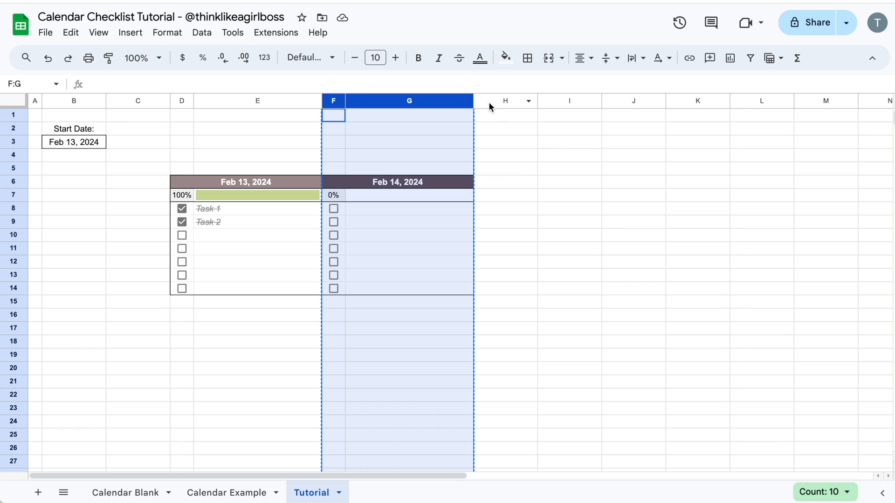
pyautogui.moveTo(489, 102); pyautogui.dragTo(749, 95)
pyautogui.hscroll(2, 610, 99)
pyautogui.hscroll(3, 611, 99)
pyautogui.hscroll(-3, 309, 235)
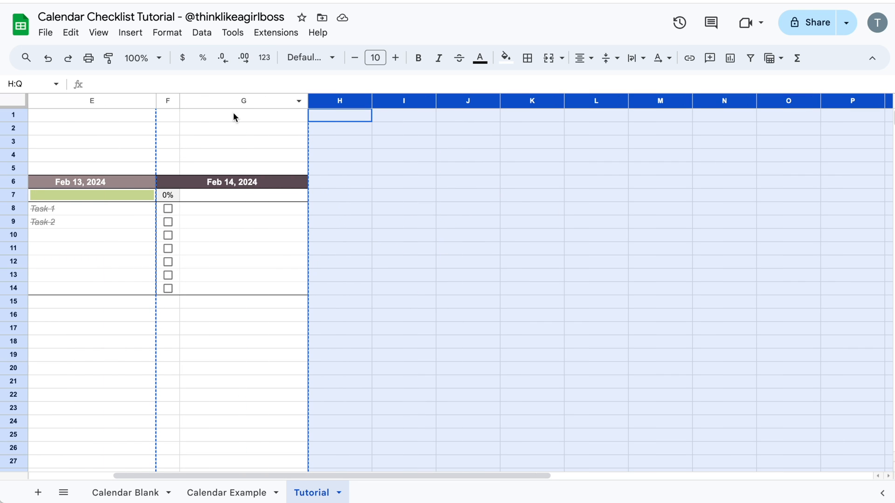
pyautogui.hscroll(4, 484, 175)
pyautogui.hscroll(-2, 484, 175)
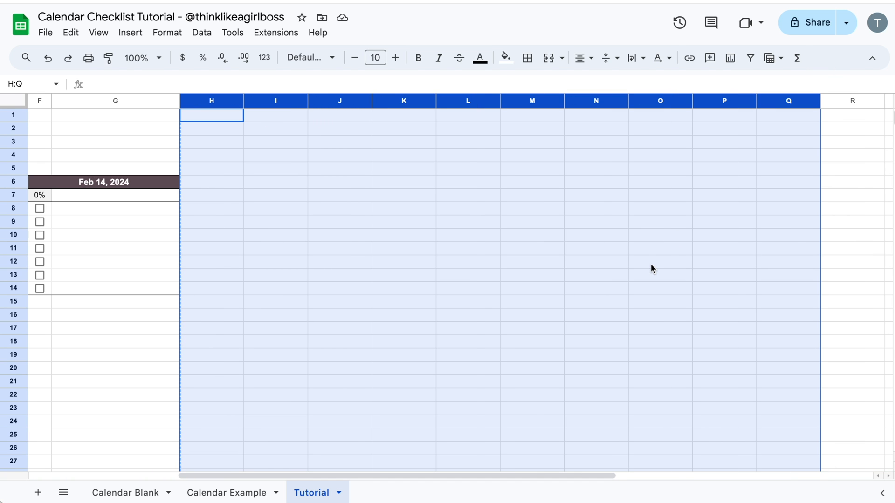
pyautogui.hotkey('ctrl', 'v')
pyautogui.click(446, 359)
pyautogui.hscroll(-2, 304, 236)
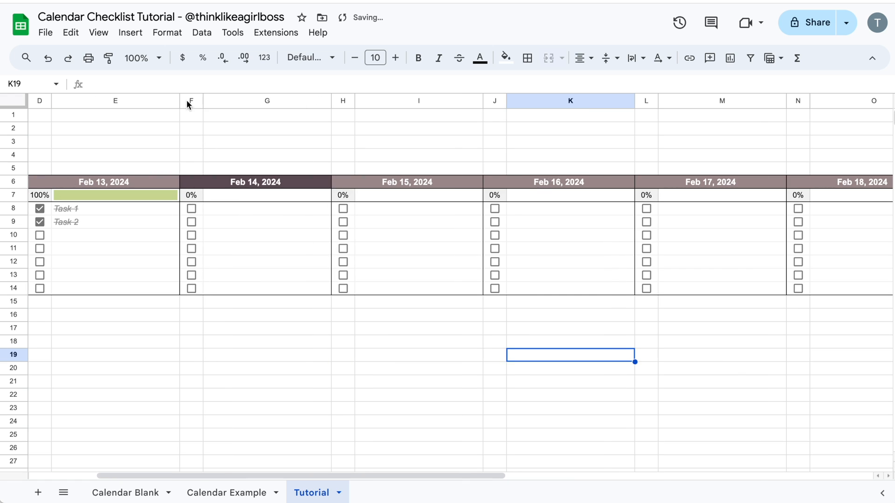
# Check the date formulas in the row 6 headers of the day blocks from F6:G6 through P6:Q6.
pyautogui.moveTo(187, 100); pyautogui.dragTo(236, 99)
pyautogui.click(382, 127)
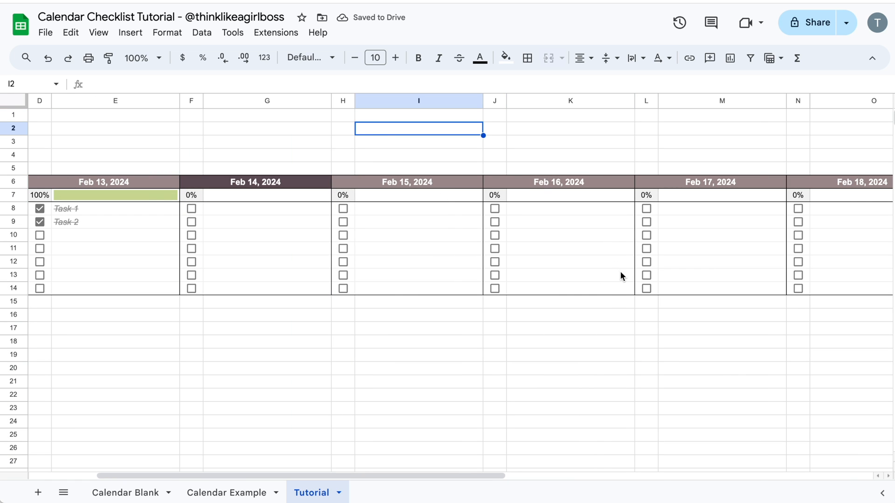
pyautogui.hscroll(-1, 464, 362)
pyautogui.click(293, 180)
pyautogui.click(447, 183)
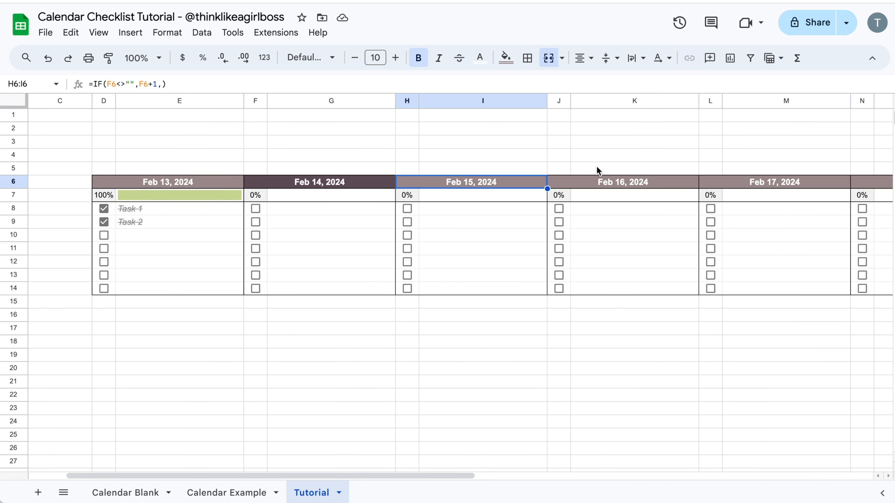
pyautogui.click(622, 177)
pyautogui.hscroll(4, 626, 278)
pyautogui.click(672, 185)
pyautogui.hscroll(1, 672, 186)
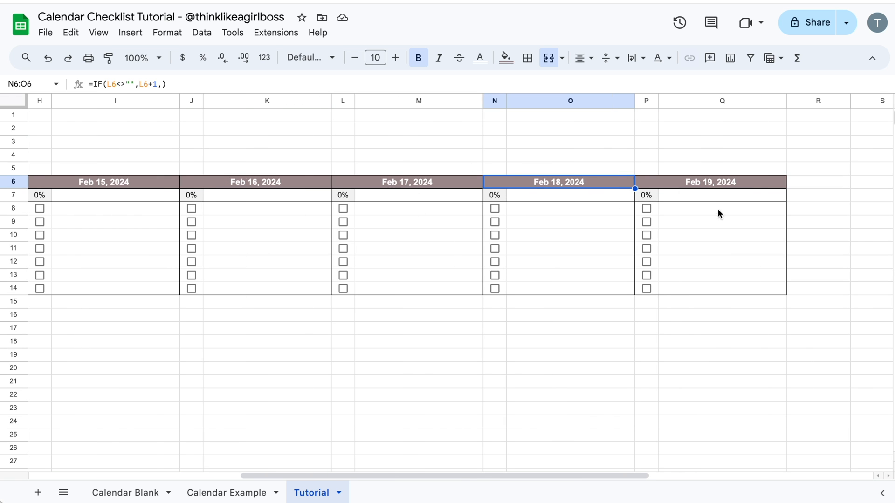
pyautogui.click(706, 181)
pyautogui.hscroll(-4, 377, 244)
pyautogui.hscroll(4, 376, 245)
pyautogui.hscroll(-2, 377, 244)
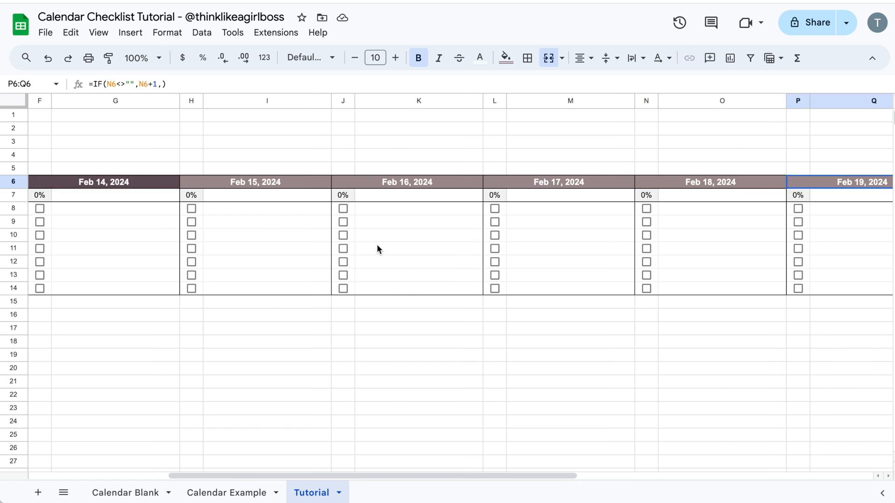
pyautogui.hscroll(-3, 377, 249)
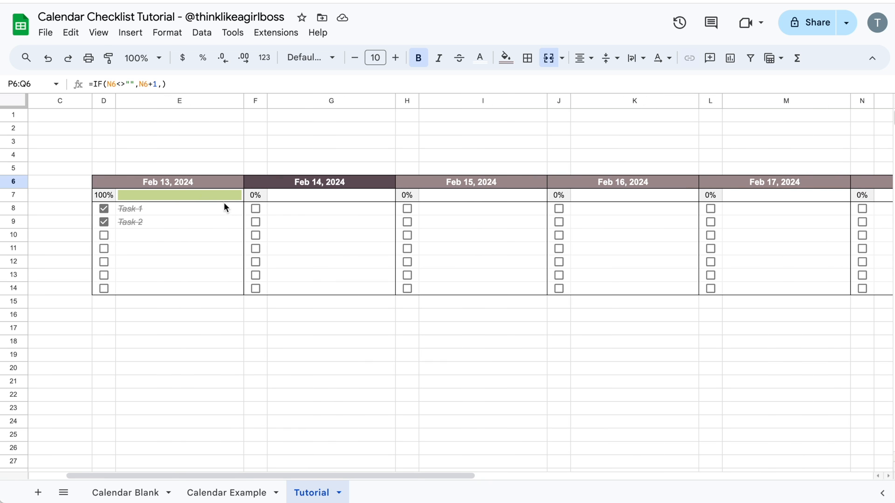
# Clear the sample tasks and ticked checkboxes from D8:E9 in the first day block.
pyautogui.moveTo(131, 208); pyautogui.dragTo(110, 221)
pyautogui.press('Delete')
pyautogui.press('Delete')
pyautogui.click(183, 235)
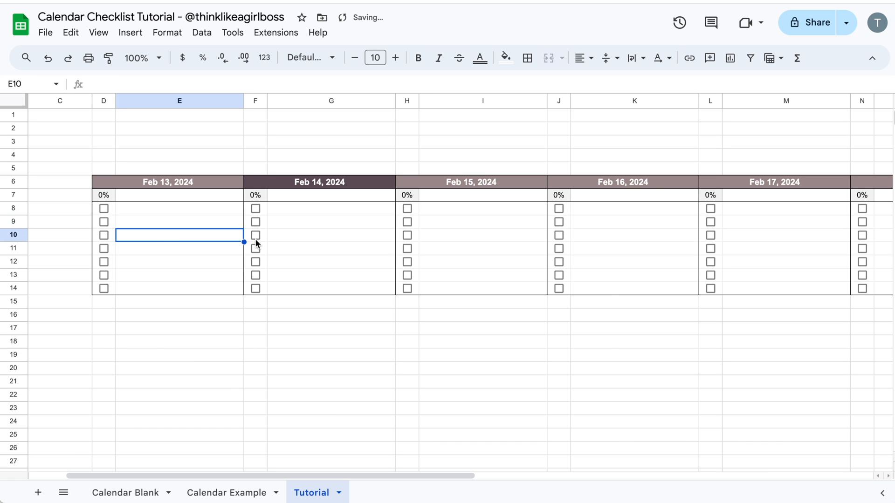
pyautogui.hscroll(2, 448, 244)
pyautogui.hscroll(3, 595, 247)
pyautogui.hscroll(-5, 646, 248)
pyautogui.hscroll(6, 531, 223)
pyautogui.hscroll(-4, 532, 224)
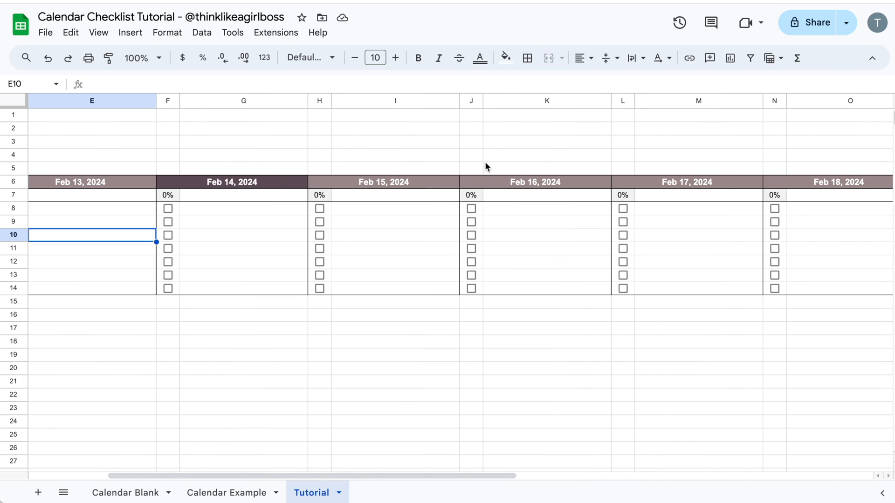
pyautogui.hscroll(-2, 373, 240)
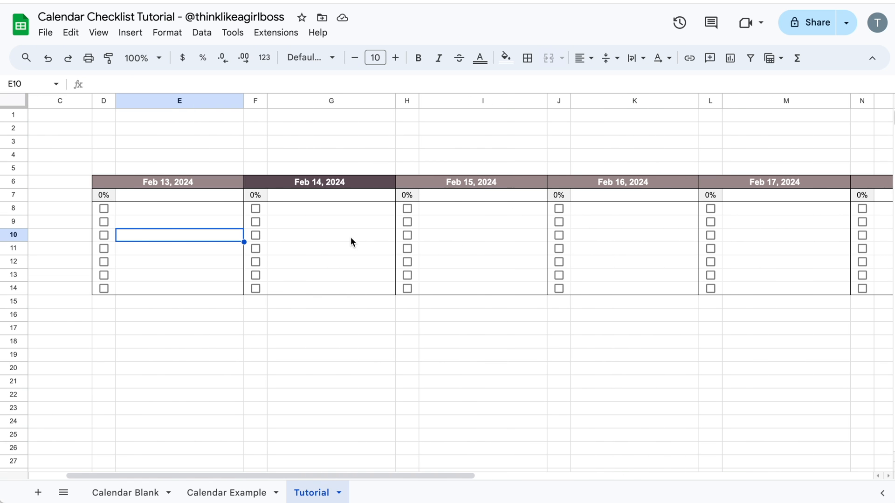
# Copy the full week block D6:Q14 and paste it at D15 directly below to create a second week.
pyautogui.click(105, 182)
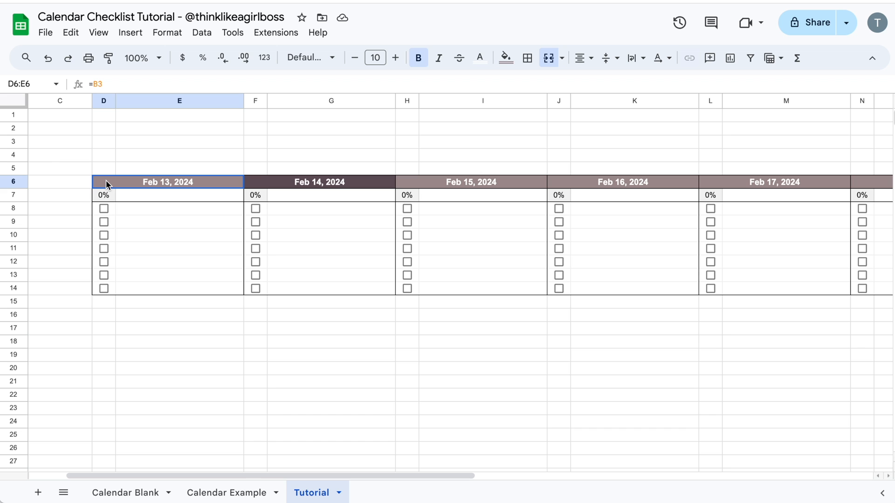
pyautogui.moveTo(106, 180); pyautogui.dragTo(555, 289)
pyautogui.hscroll(5, 331, 200)
pyautogui.hscroll(2, 331, 200)
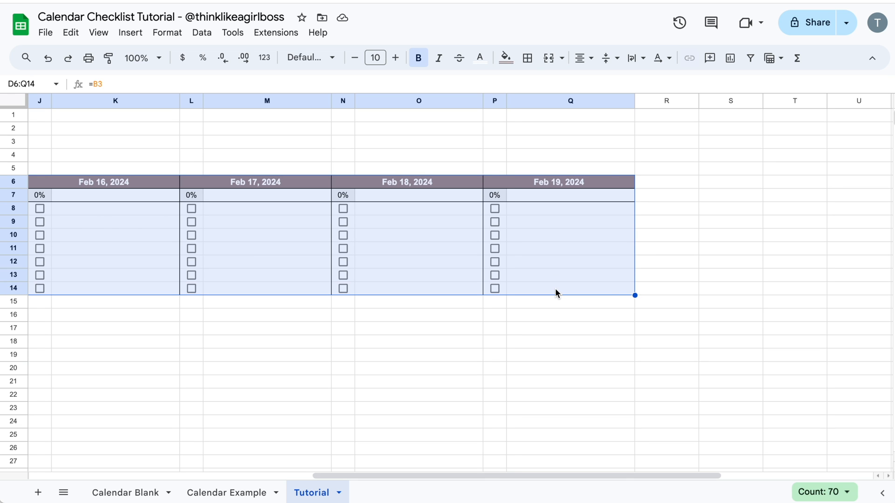
pyautogui.hscroll(-8, 577, 255)
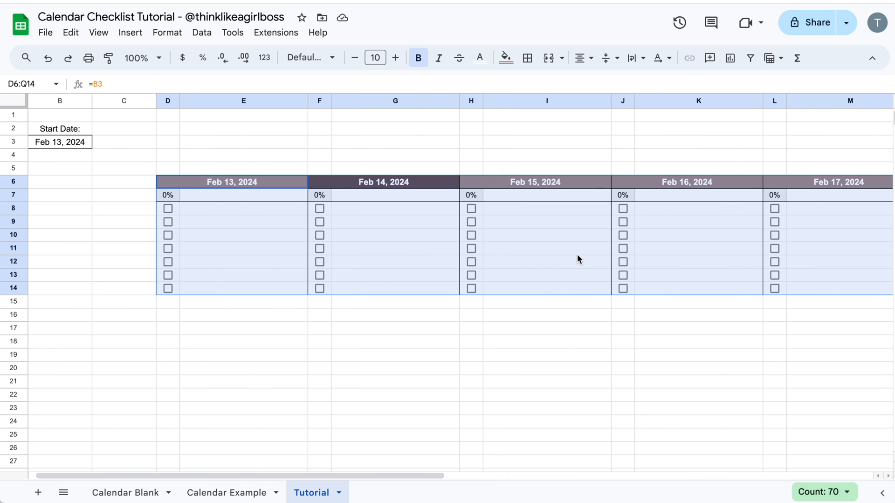
pyautogui.hscroll(3, 340, 228)
pyautogui.hscroll(-1, 340, 228)
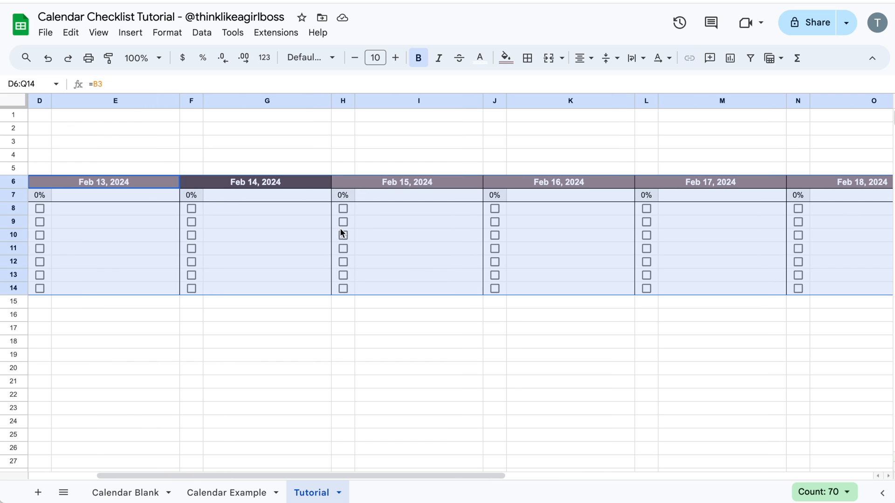
pyautogui.hscroll(-1, 171, 161)
pyautogui.hotkey('ctrl', 'c')
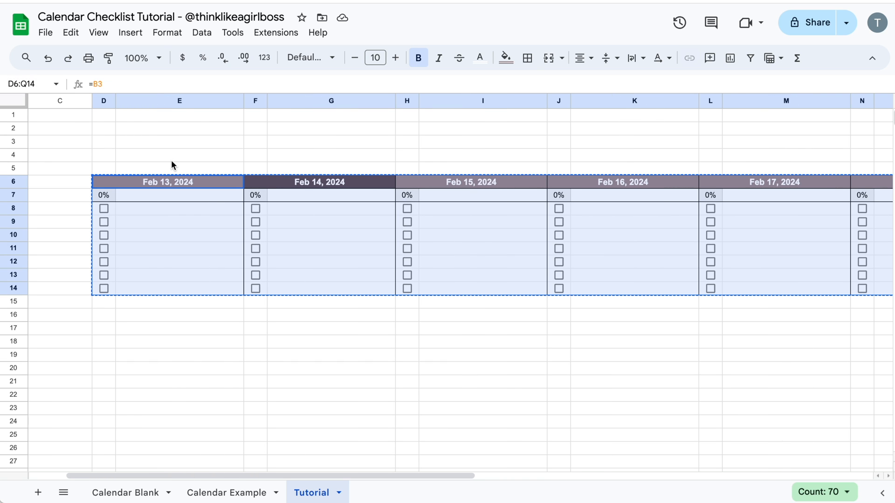
pyautogui.click(98, 305)
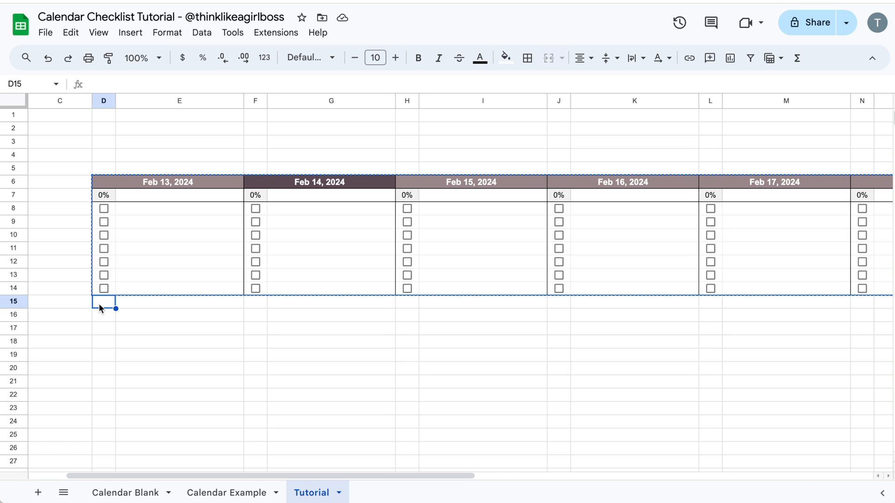
pyautogui.hotkey('ctrl', 'v')
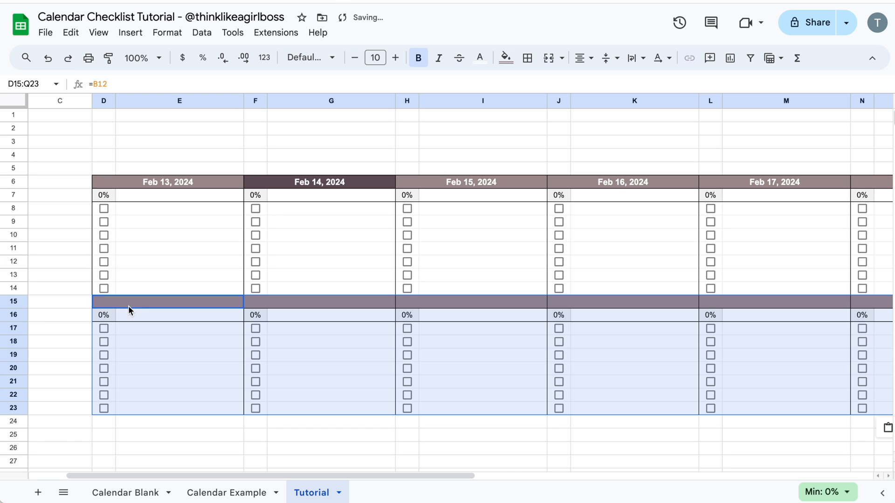
pyautogui.click(329, 366)
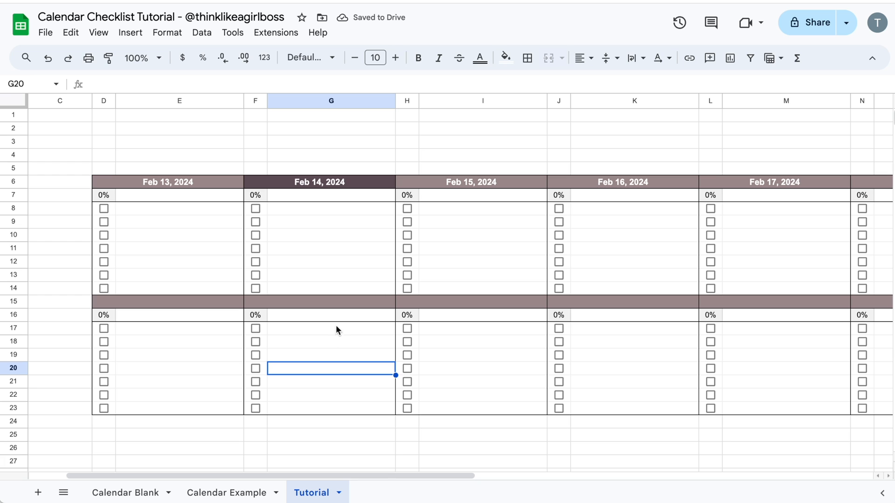
# Compare the date formula in the second week's first header D15:E15 with the one in D6:E6.
pyautogui.click(217, 304)
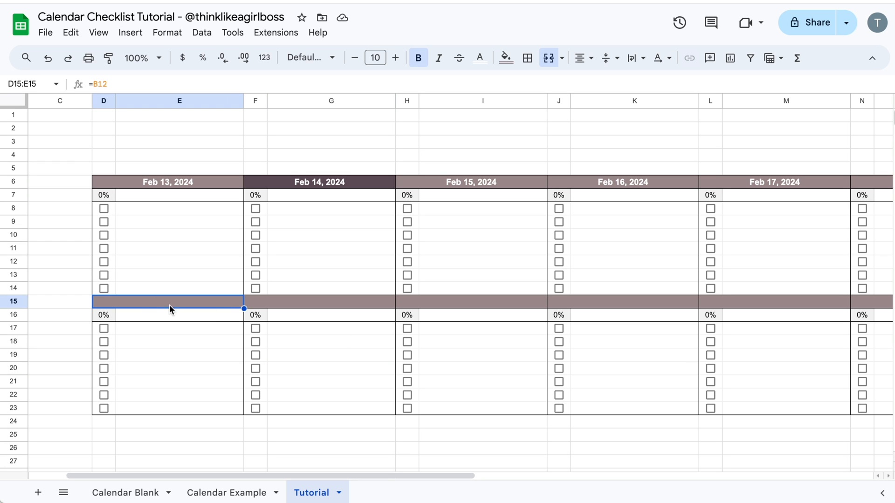
pyautogui.hscroll(-3, 155, 303)
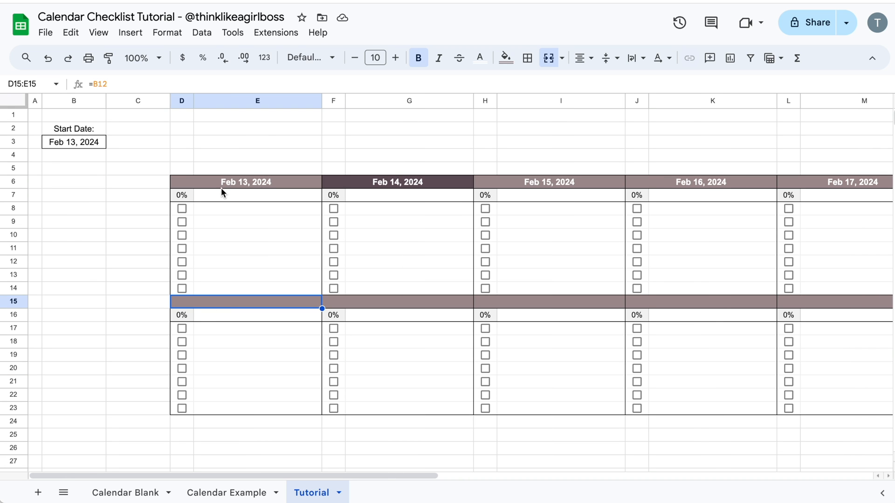
pyautogui.click(208, 185)
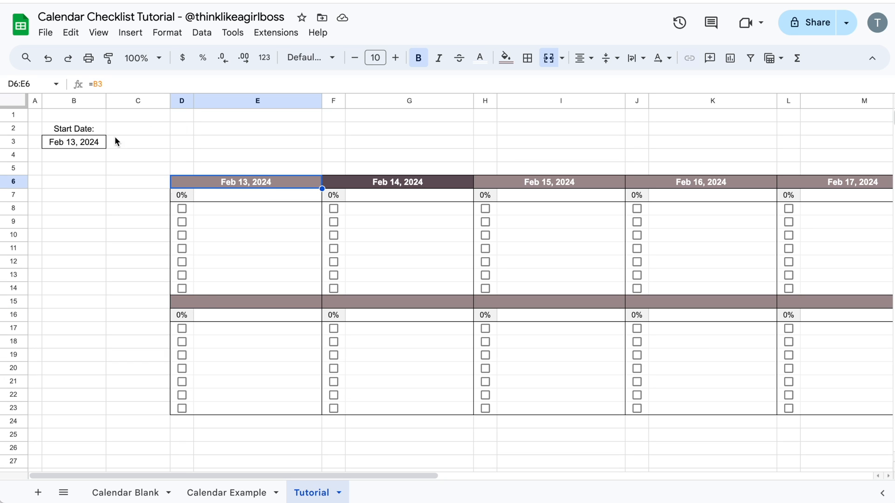
pyautogui.click(203, 302)
pyautogui.doubleClick(203, 302)
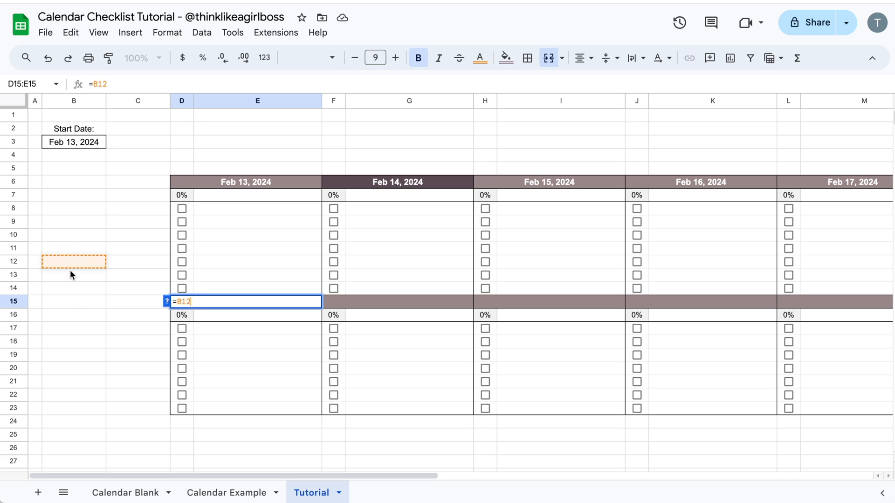
pyautogui.press('Escape')
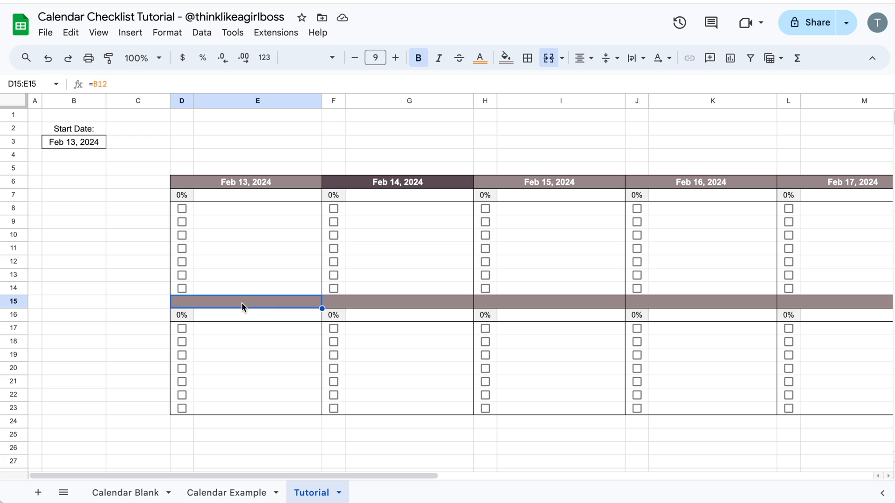
# Replace the formula in header D15:E15 with =IF(D6<>"",D6+7,).
pyautogui.press('Delete')
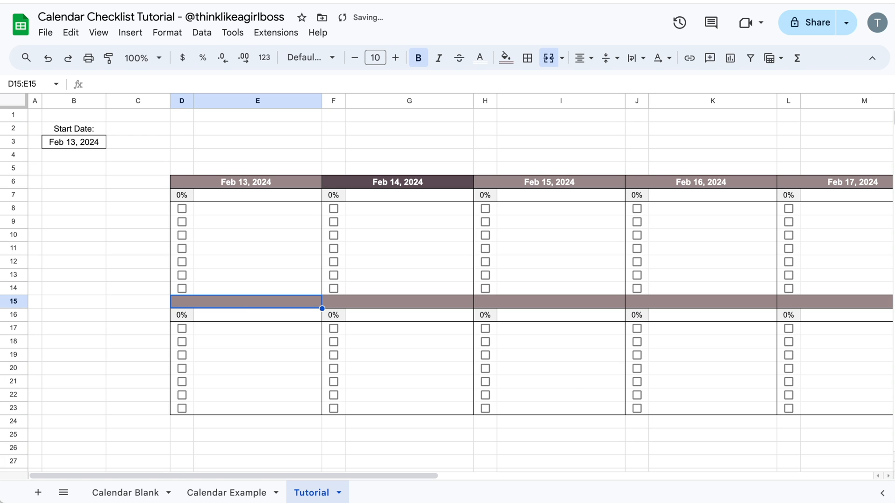
pyautogui.write('=')
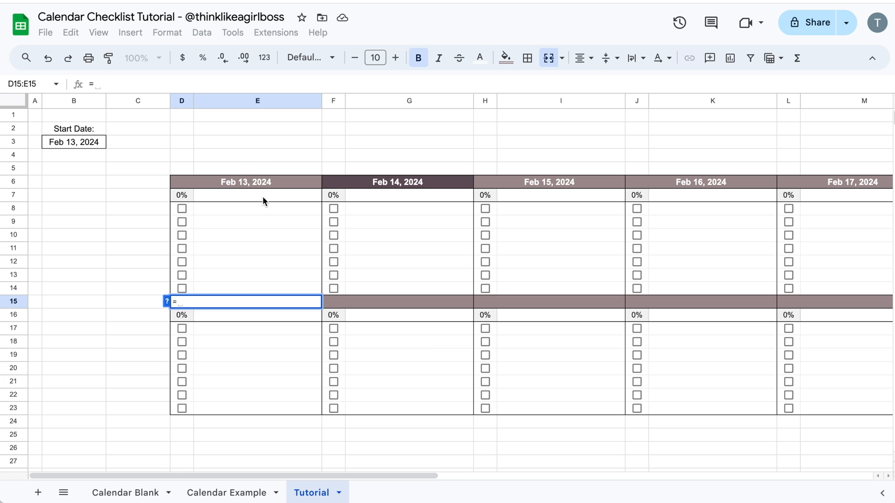
pyautogui.write('IF(')
pyautogui.click(200, 183)
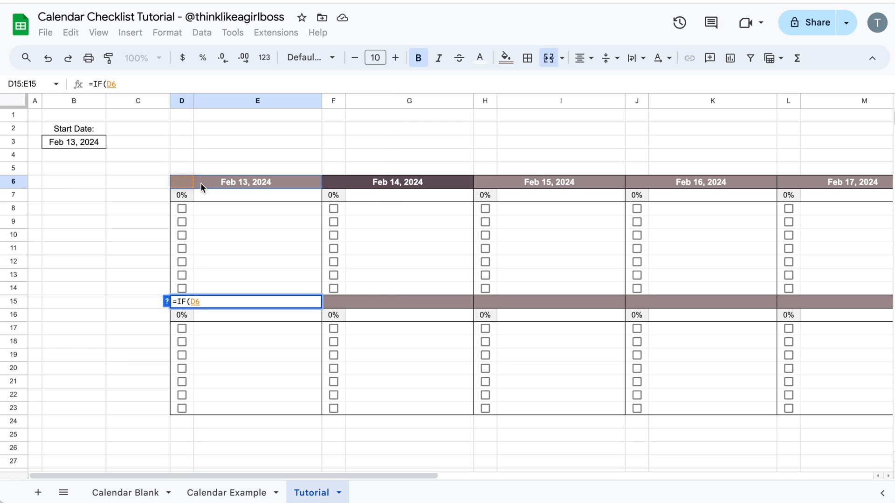
pyautogui.write('<>')
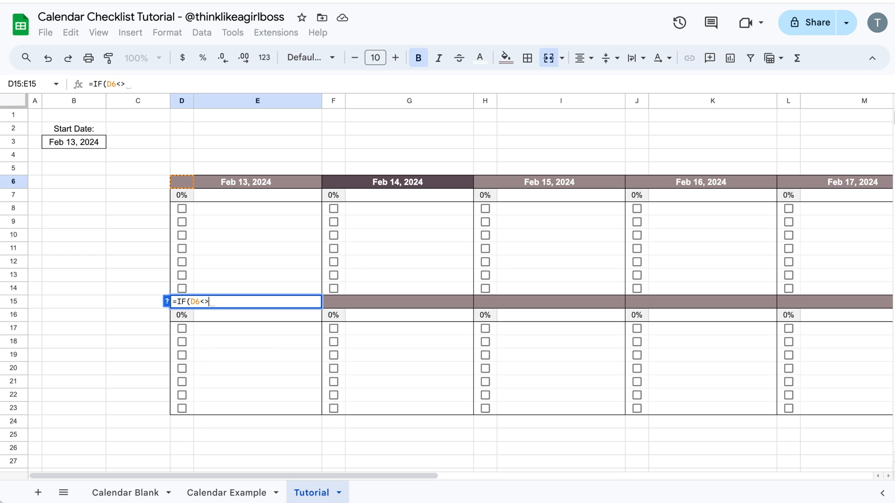
pyautogui.write('""')
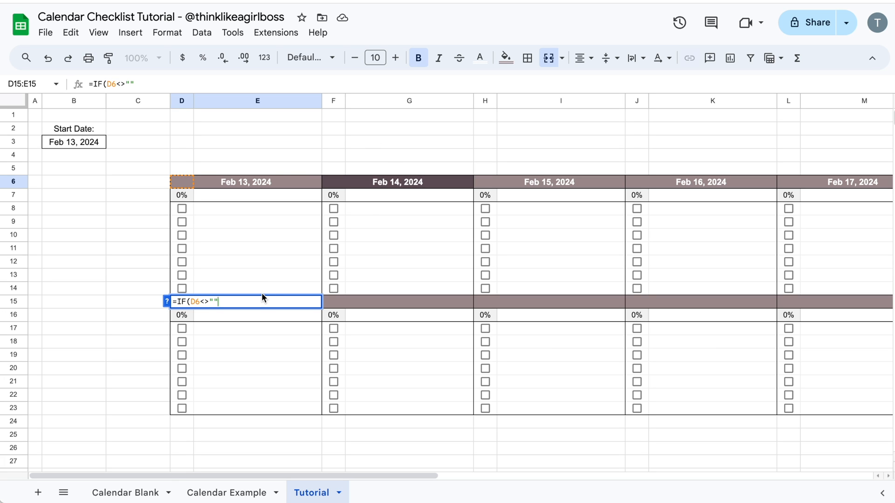
pyautogui.write(',')
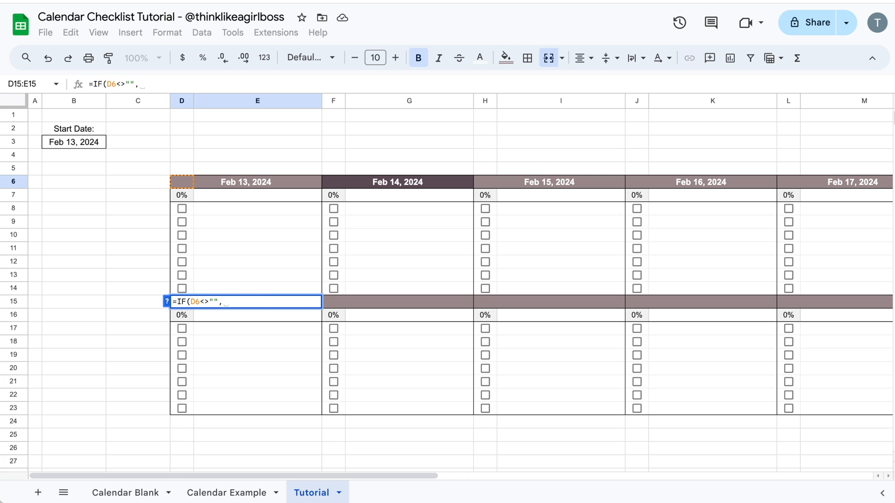
pyautogui.click(186, 181)
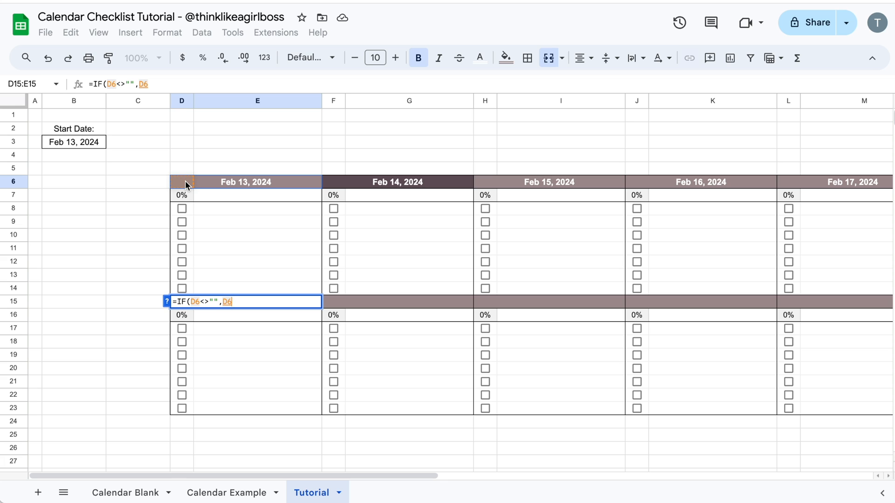
pyautogui.write('+7')
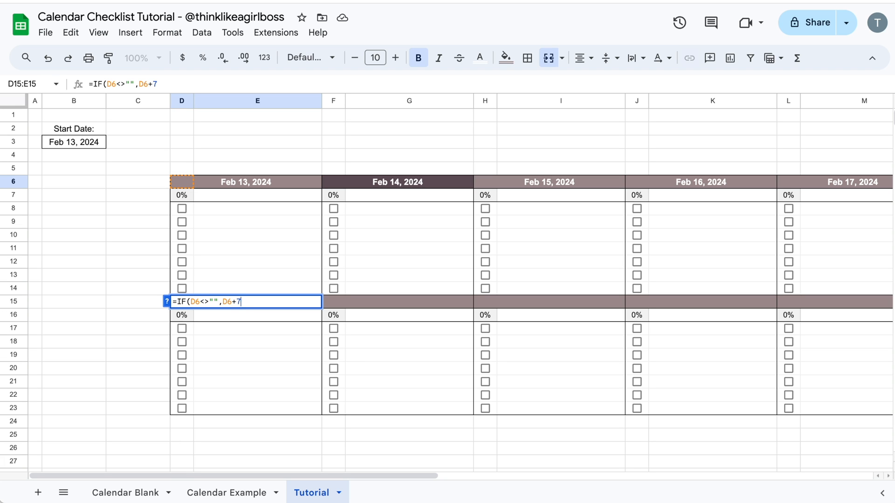
pyautogui.write(',')
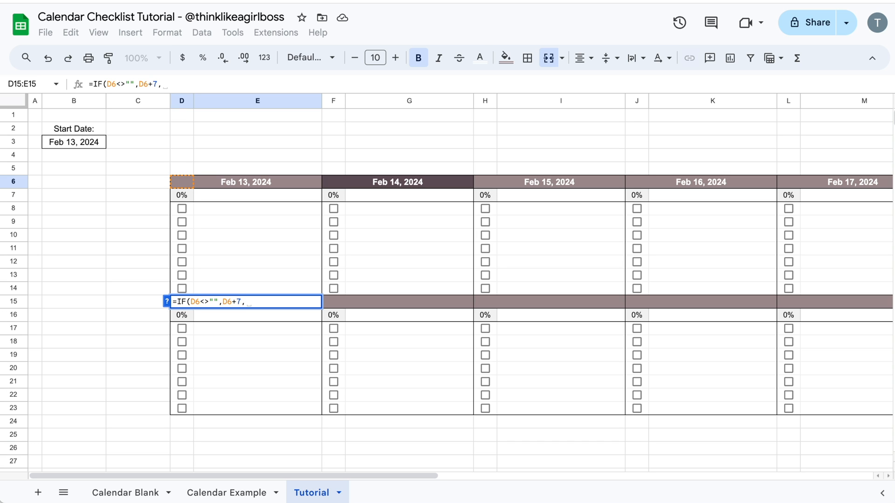
pyautogui.write(')')
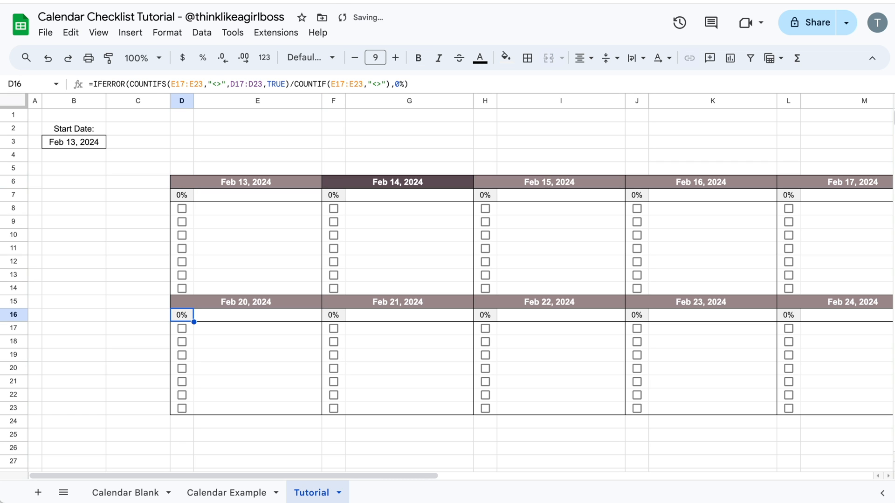
# Check the second week's header dates across row 15 and the formula in D15:E15.
pyautogui.click(108, 270)
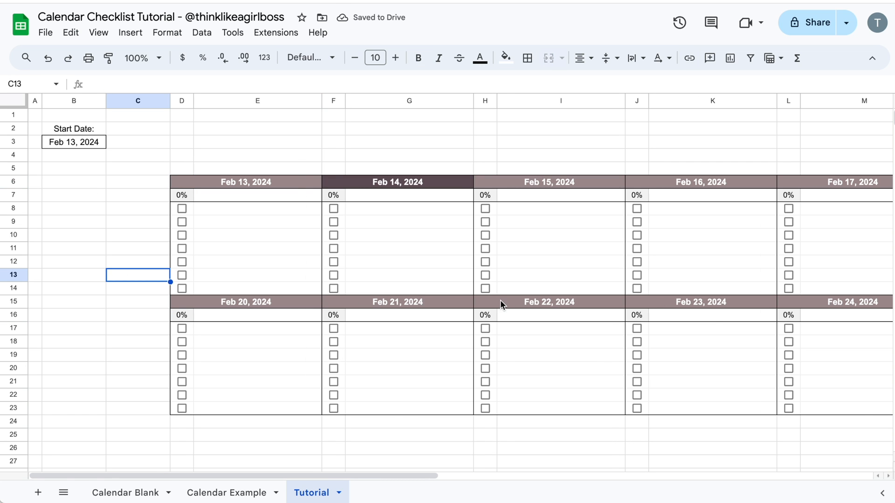
pyautogui.hscroll(5, 500, 300)
pyautogui.hscroll(-5, 499, 301)
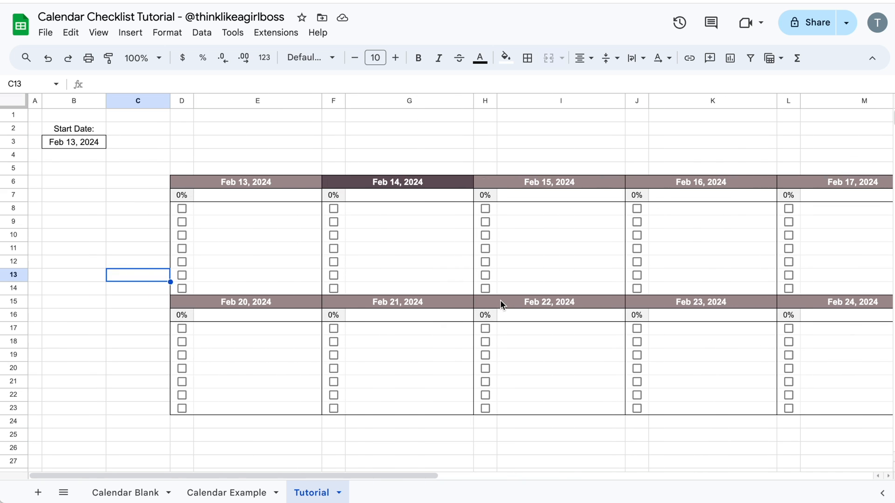
pyautogui.click(279, 299)
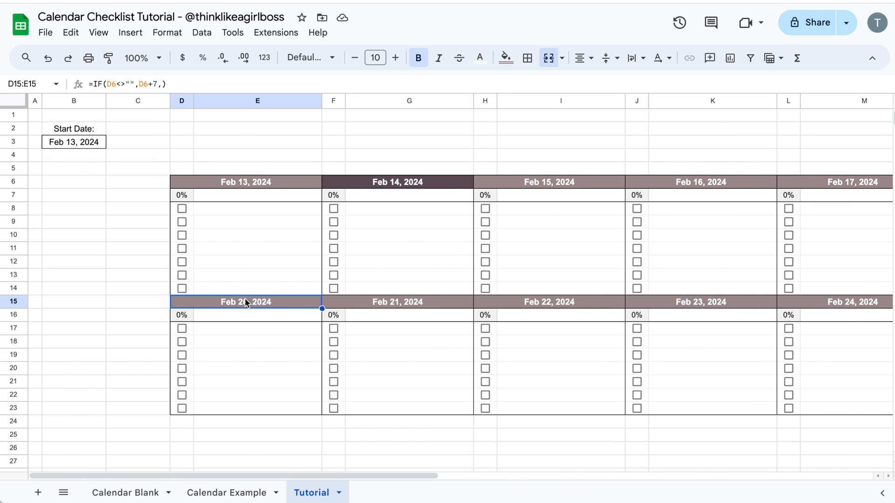
pyautogui.hscroll(5, 425, 354)
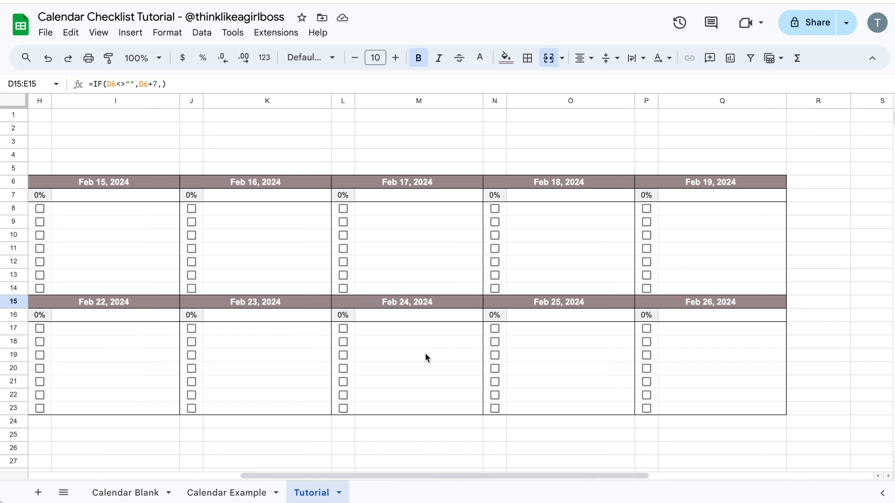
# Copy the second week block D15:Q23 and paste it at D24 directly below to create a third week.
pyautogui.hscroll(-5, 425, 353)
pyautogui.hscroll(5, 384, 330)
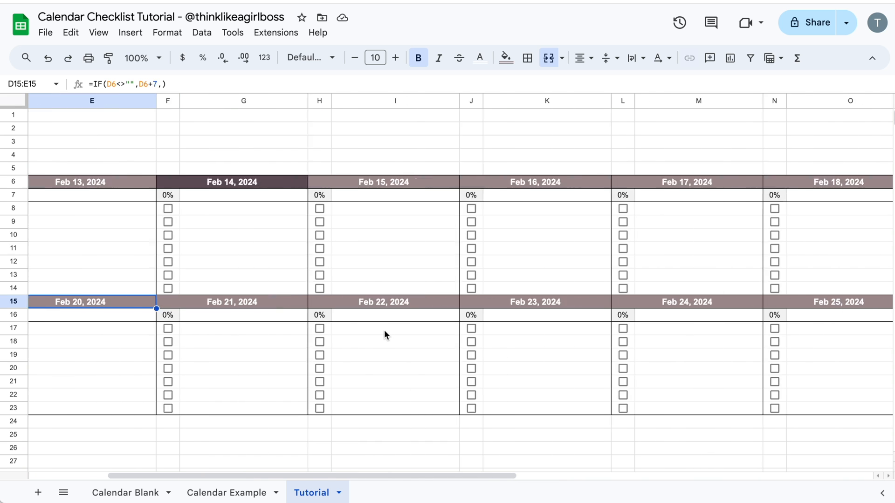
pyautogui.hscroll(-5, 384, 330)
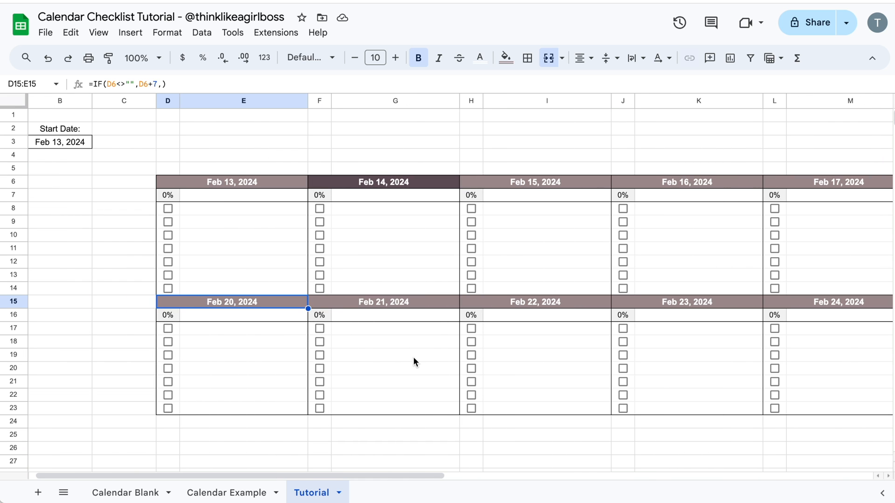
pyautogui.hscroll(5, 455, 375)
pyautogui.hscroll(-5, 454, 376)
pyautogui.hscroll(5, 456, 376)
pyautogui.keyDown('shift'); pyautogui.click(706, 408); pyautogui.keyUp('shift')
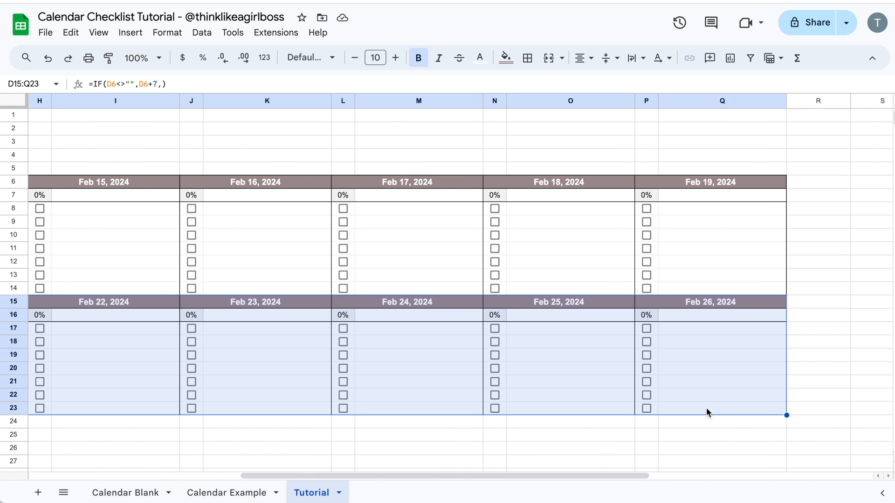
pyautogui.hscroll(-10, 592, 364)
pyautogui.hscroll(2, 592, 363)
pyautogui.hotkey('ctrl', 'c')
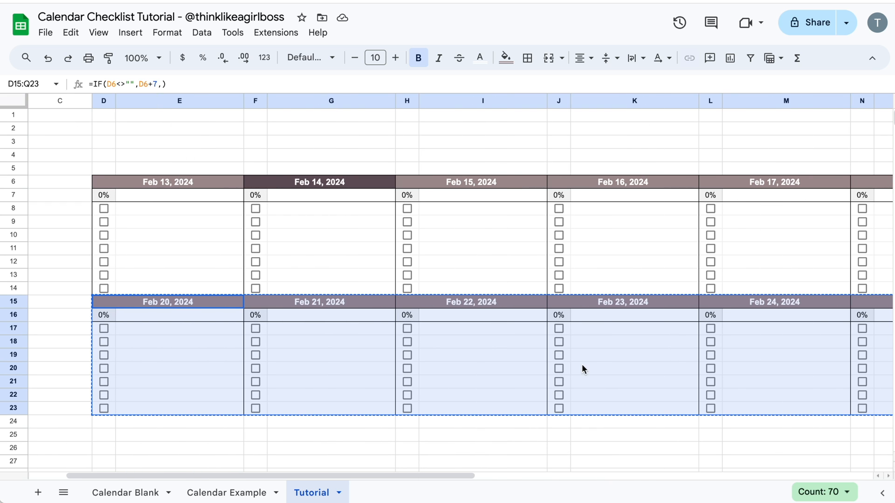
pyautogui.click(105, 422)
pyautogui.hotkey('ctrl', 'v')
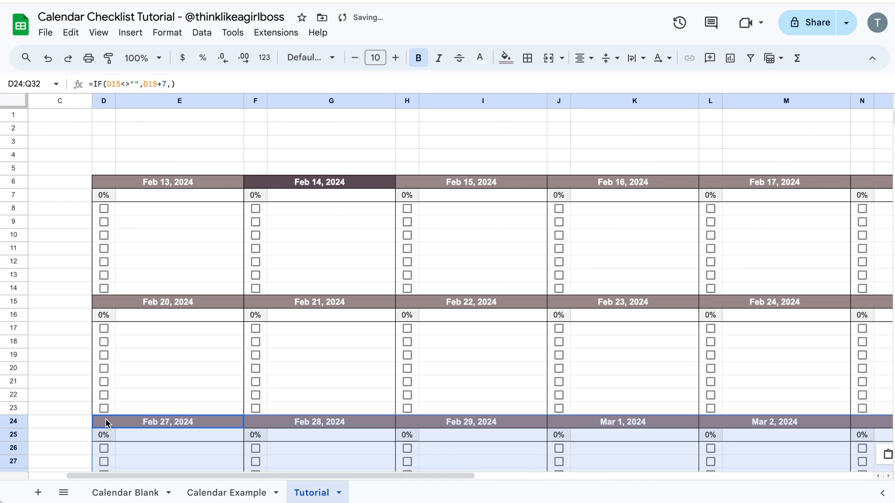
# Paste the copied week block at D33 and again at D42 to add the fourth and fifth weeks.
pyautogui.scroll(-3, 106, 422)
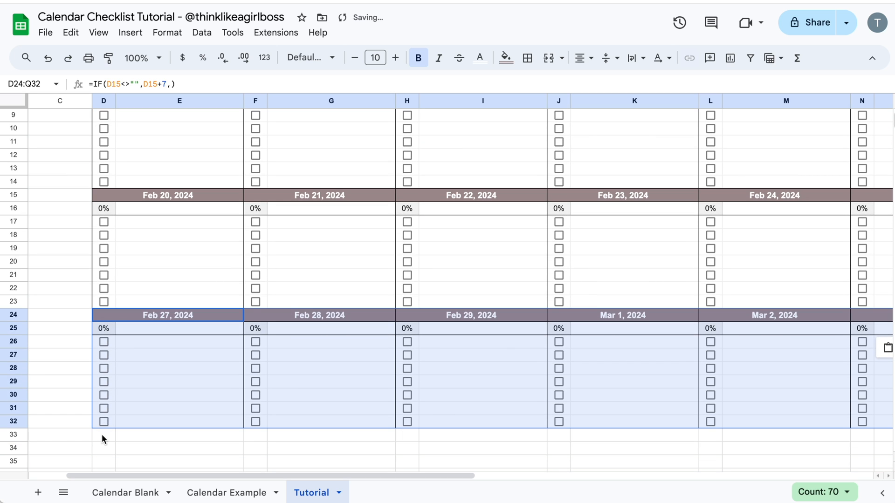
pyautogui.click(102, 436)
pyautogui.hotkey('ctrl', 'v')
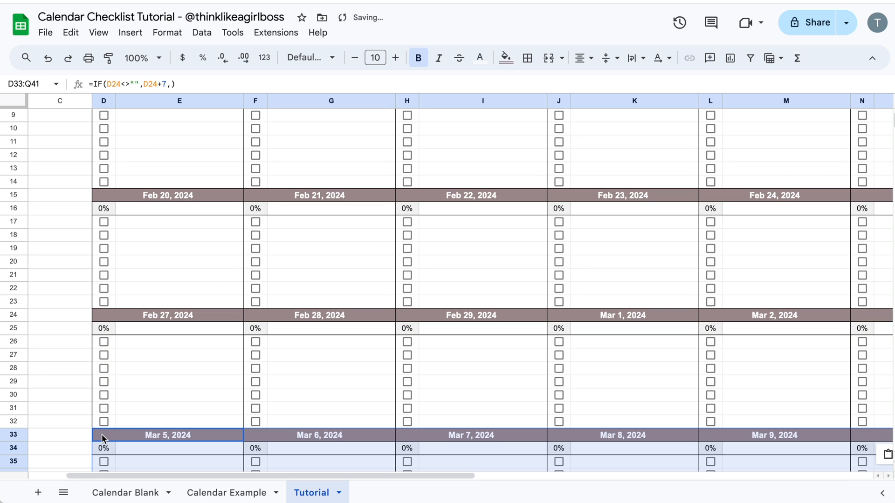
pyautogui.scroll(-4, 103, 415)
pyautogui.click(103, 398)
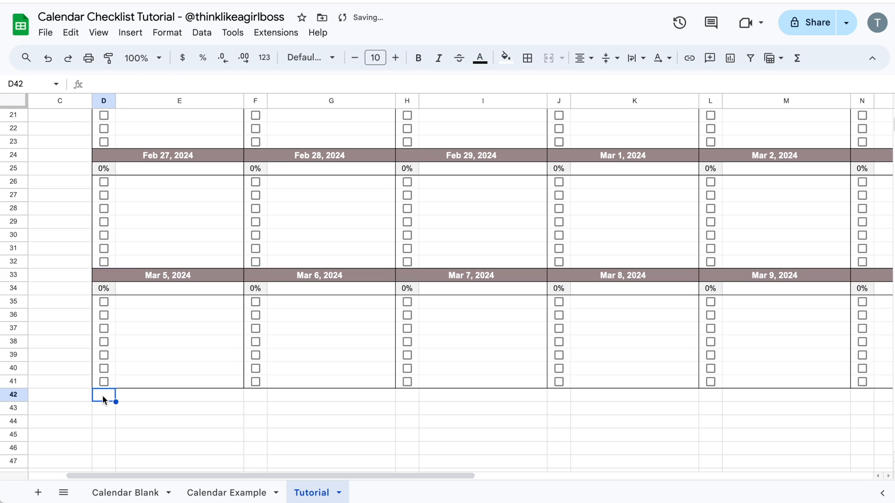
pyautogui.hotkey('ctrl', 'v')
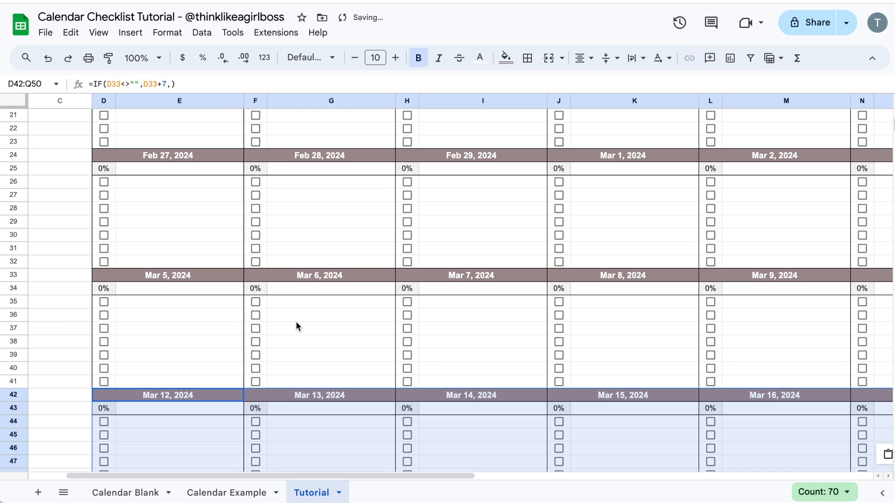
pyautogui.click(305, 321)
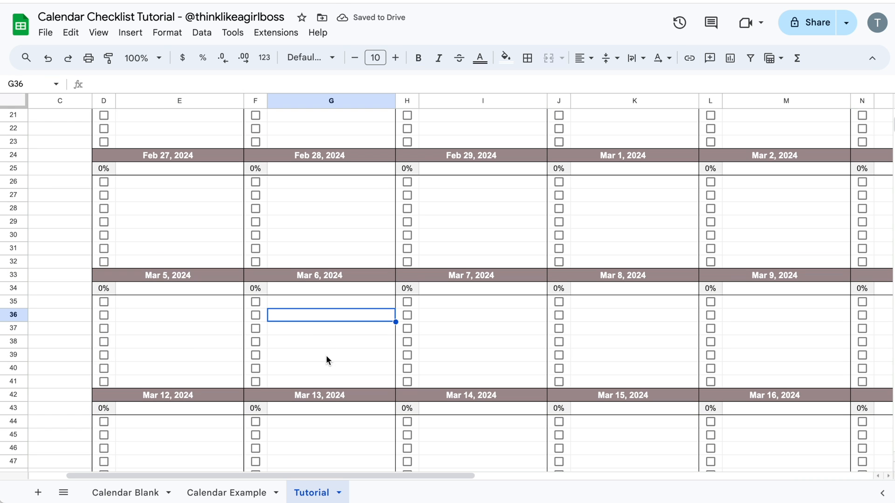
pyautogui.scroll(-2, 326, 355)
pyautogui.scroll(8, 326, 355)
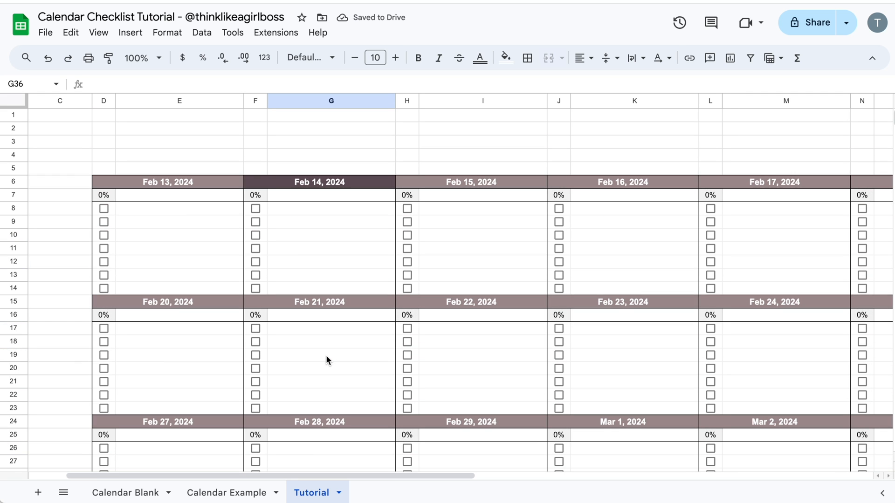
pyautogui.rightClick(313, 493)
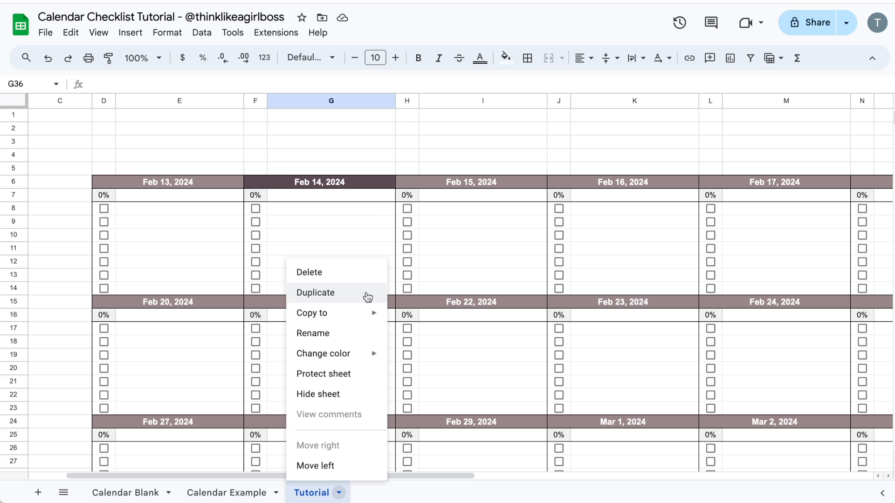
pyautogui.click(494, 236)
pyautogui.hscroll(-2, 493, 234)
pyautogui.click(570, 251)
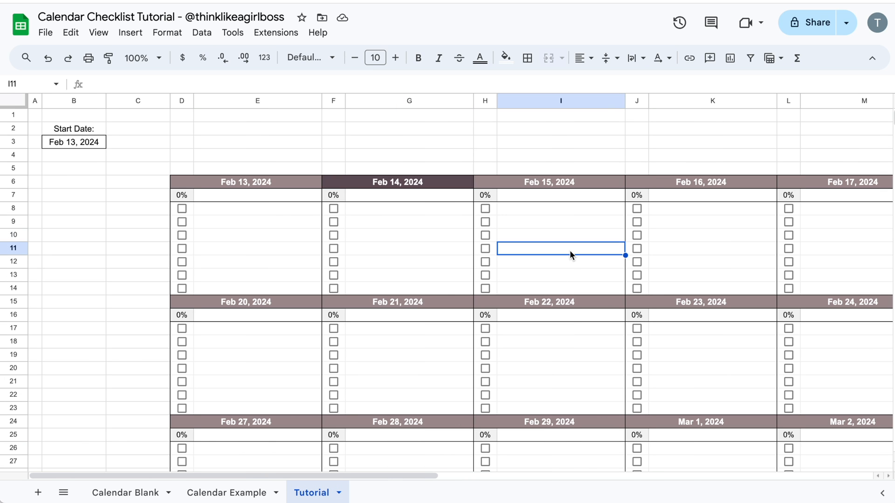
# On the Calendar Example sheet, try Feb 9, 2024 as the start date in B3, and finally set it to Feb 12, 2024.
pyautogui.click(233, 492)
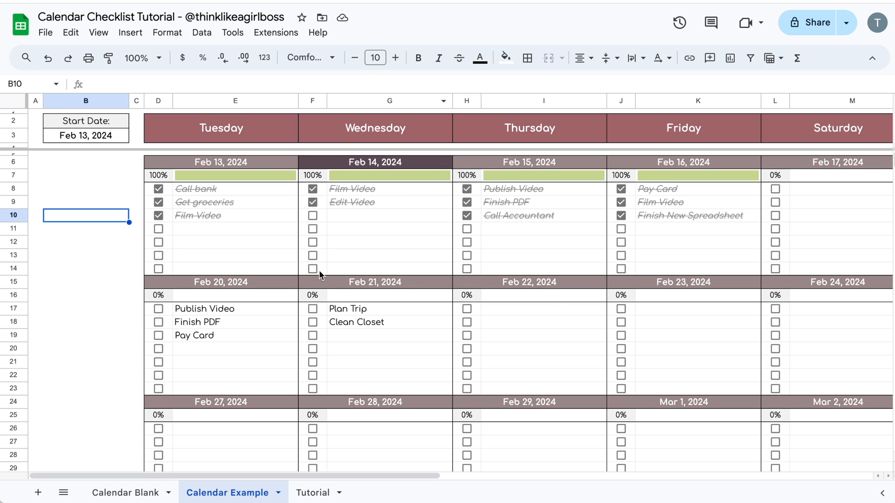
pyautogui.doubleClick(103, 135)
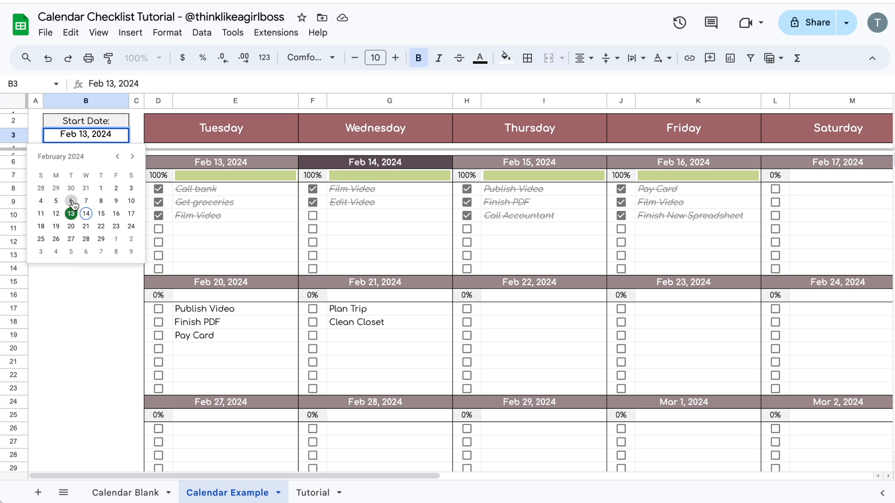
pyautogui.click(116, 201)
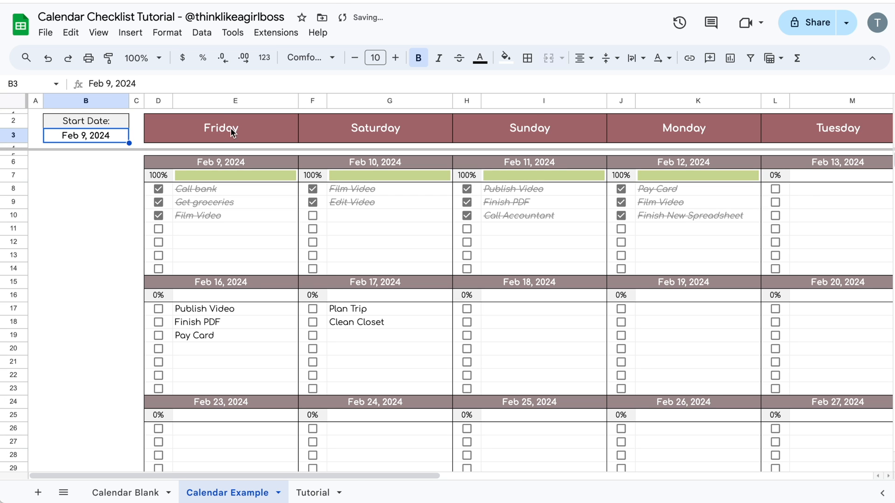
pyautogui.doubleClick(79, 134)
pyautogui.click(56, 215)
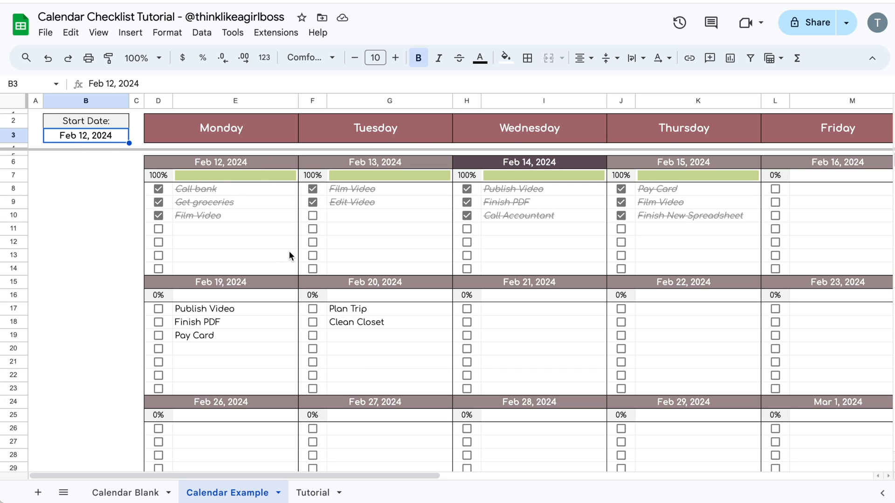
# Examine the formulas in weekday headers D2:E3 and F2:G3 and in date header F6:G6 on the Calendar Example sheet.
pyautogui.click(255, 132)
pyautogui.doubleClick(255, 130)
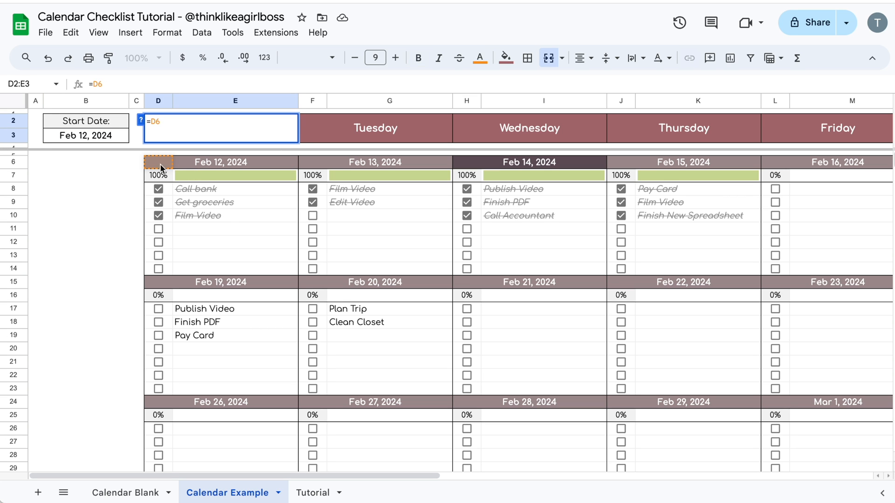
pyautogui.press('Escape')
pyautogui.click(334, 126)
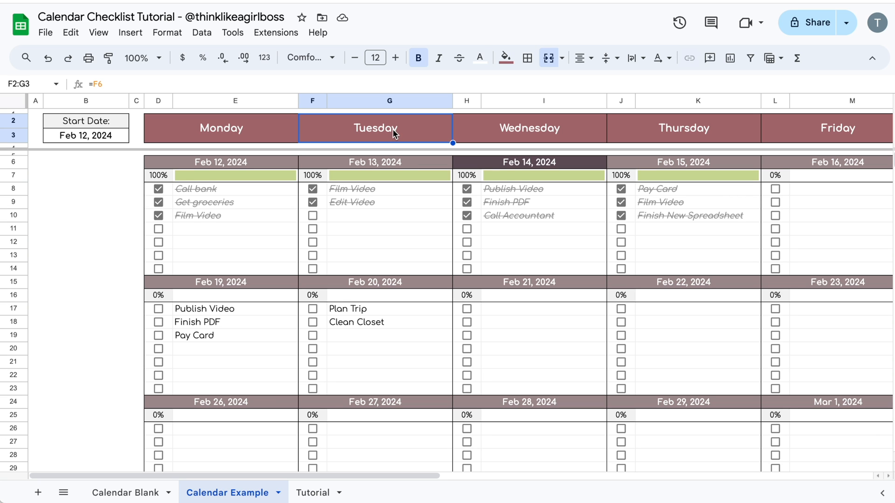
pyautogui.click(402, 161)
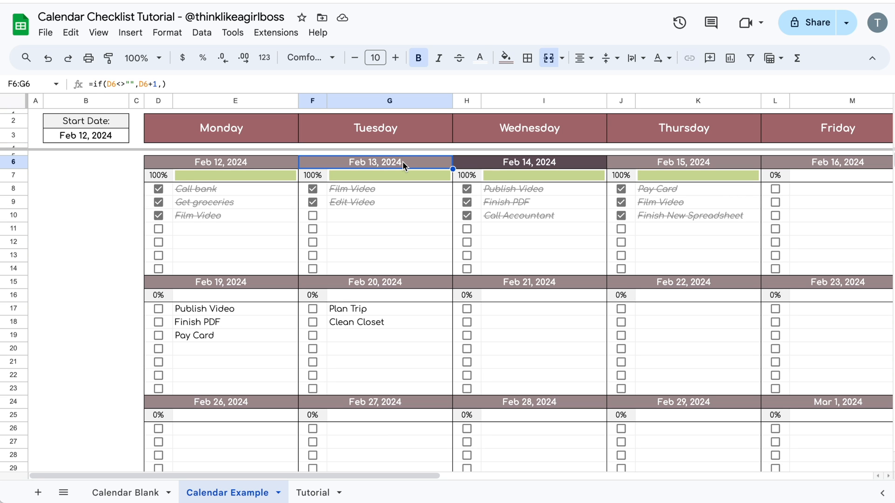
pyautogui.click(418, 130)
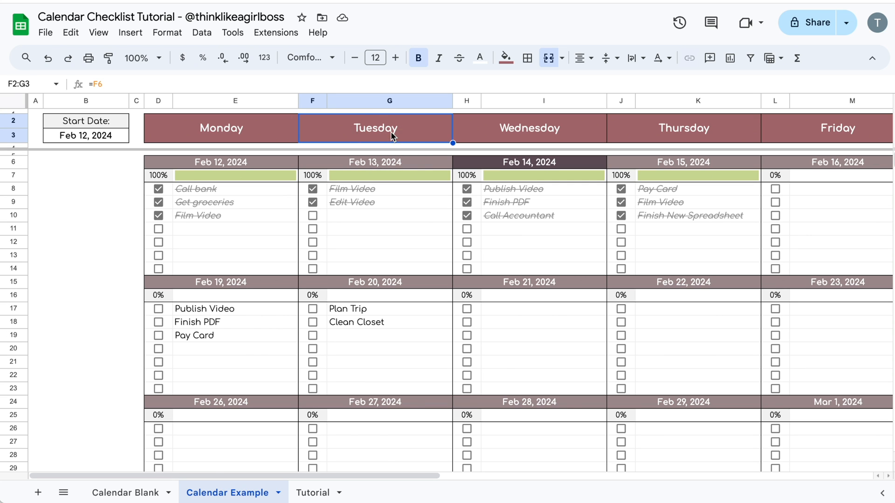
# On the Tutorial sheet, merge D2:E3 above the first day and give it a black outer border.
pyautogui.click(315, 491)
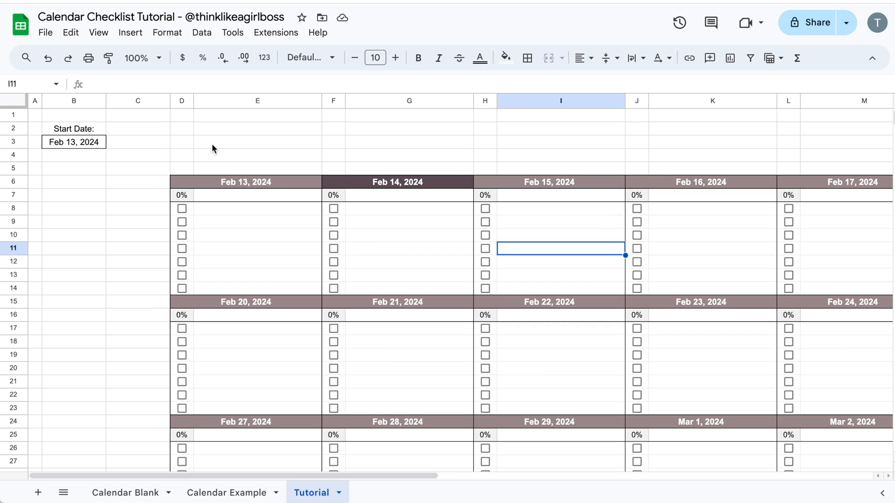
pyautogui.click(185, 133)
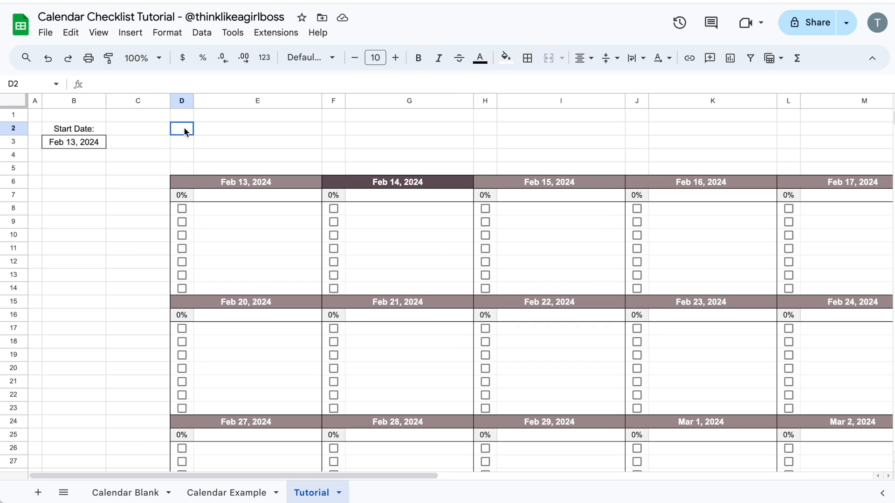
pyautogui.moveTo(185, 128); pyautogui.dragTo(199, 140)
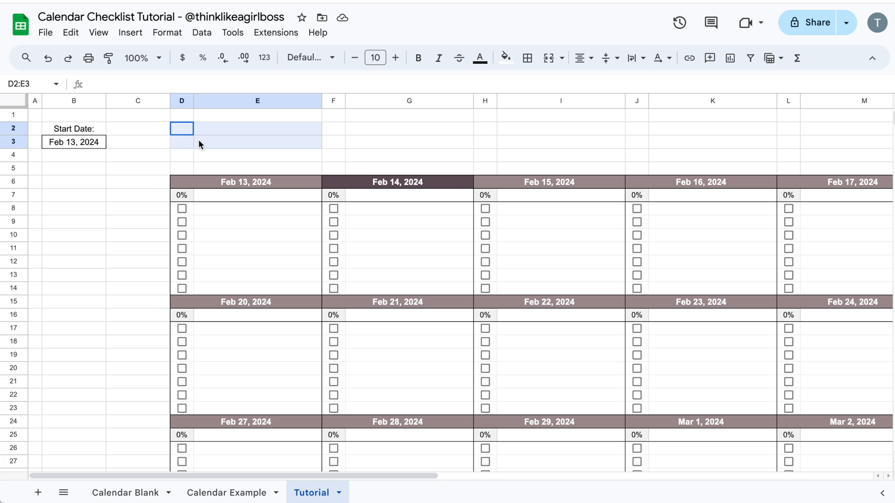
pyautogui.click(550, 60)
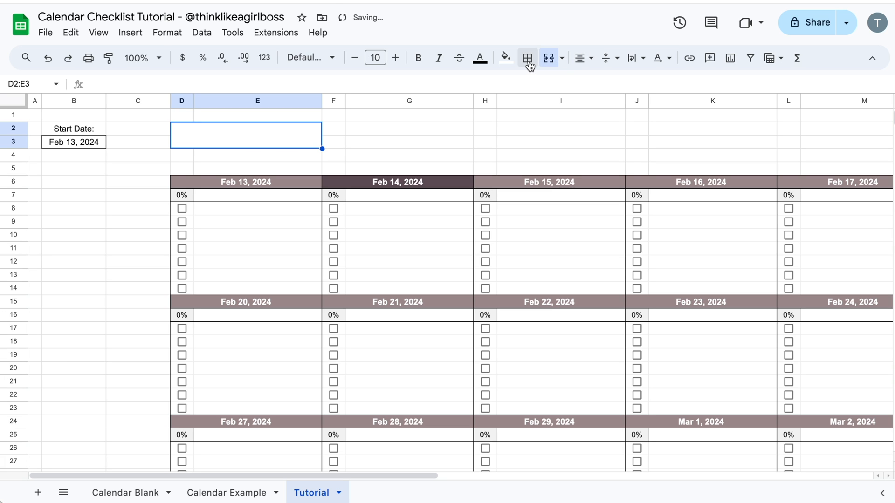
pyautogui.click(528, 65)
pyautogui.click(647, 87)
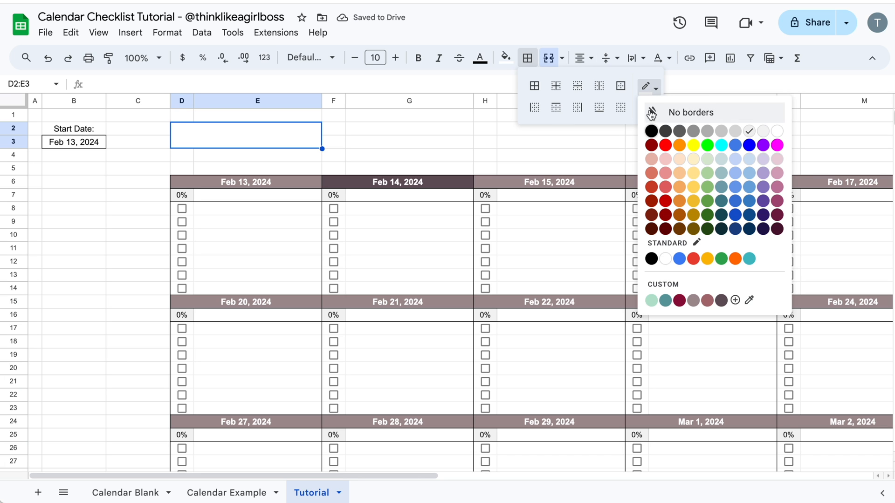
pyautogui.click(652, 132)
pyautogui.click(620, 85)
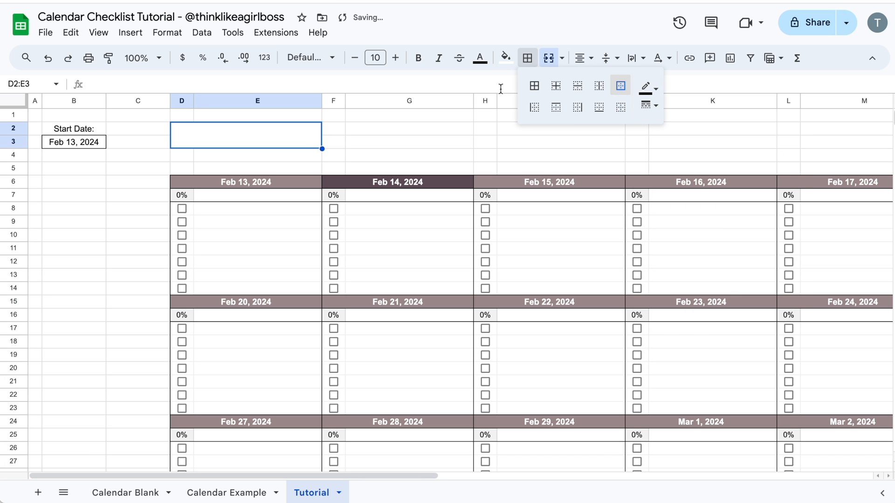
# Fill the merged header D2:E3 with the custom dusty red #a96f73 and set its text colour to white.
pyautogui.click(507, 60)
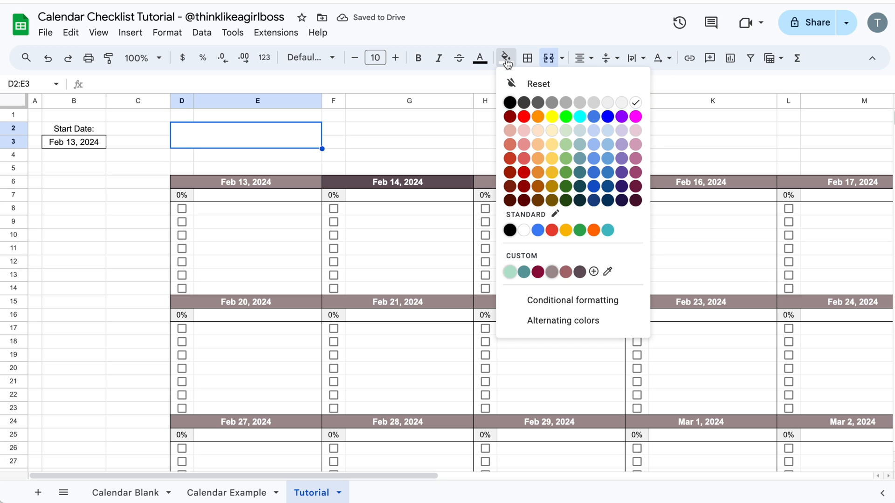
pyautogui.click(566, 272)
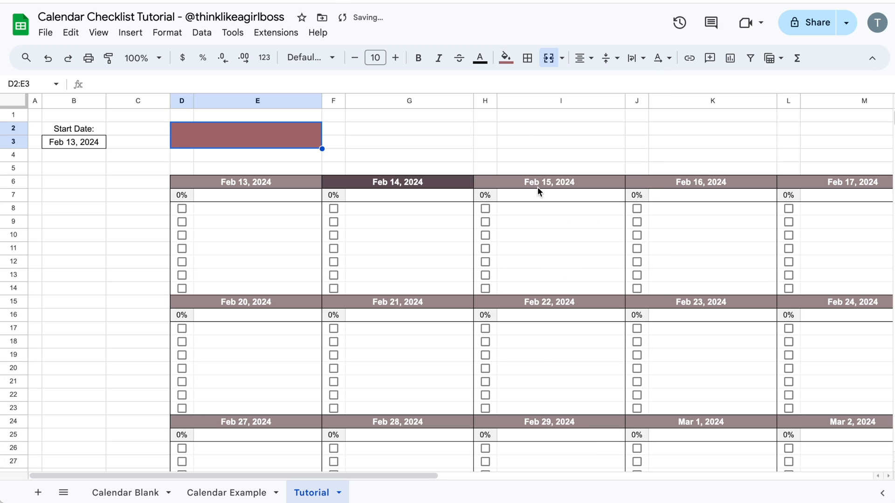
pyautogui.click(506, 58)
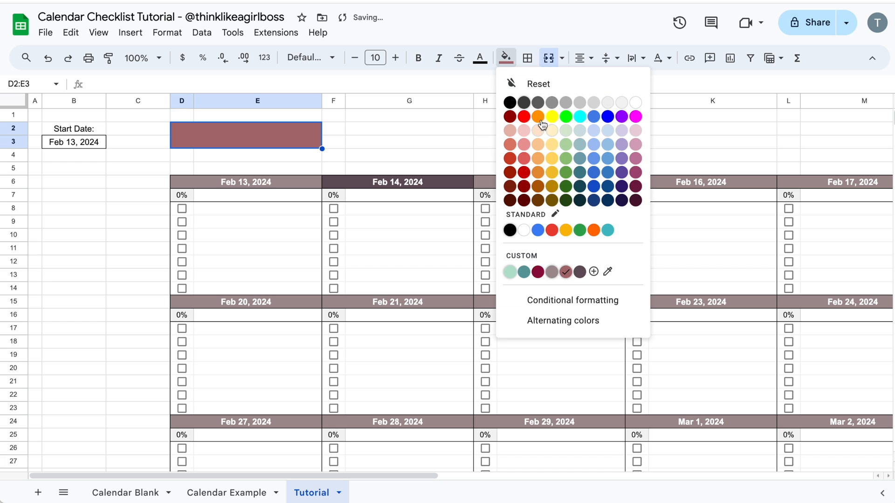
pyautogui.click(594, 271)
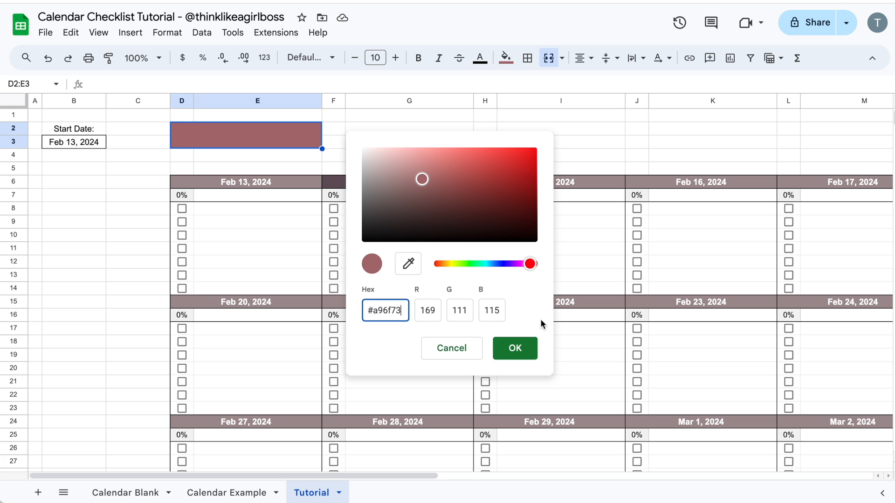
pyautogui.click(515, 349)
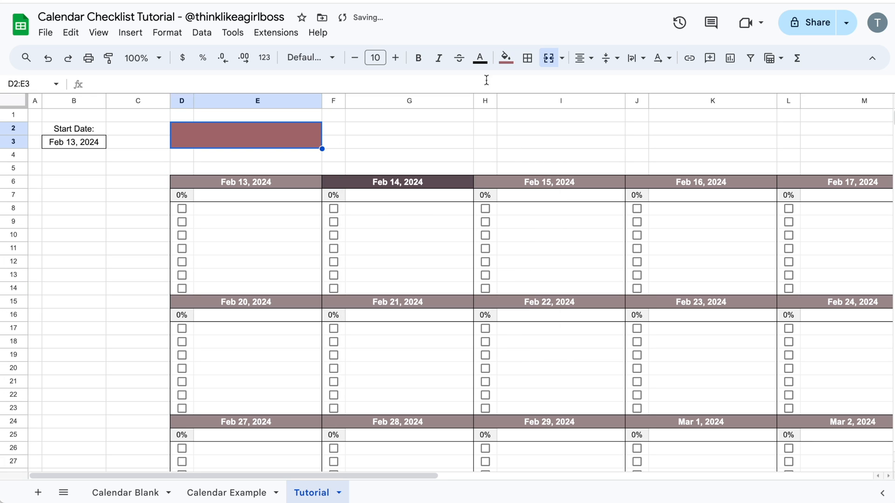
pyautogui.click(481, 58)
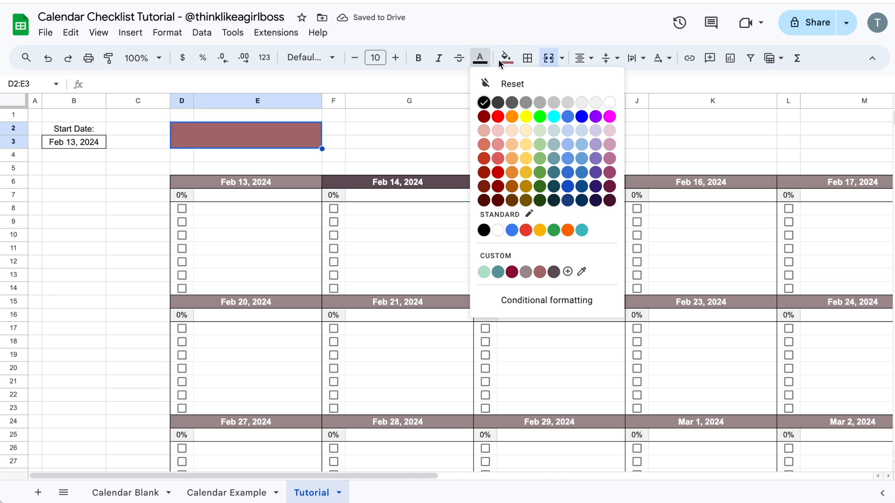
pyautogui.click(610, 102)
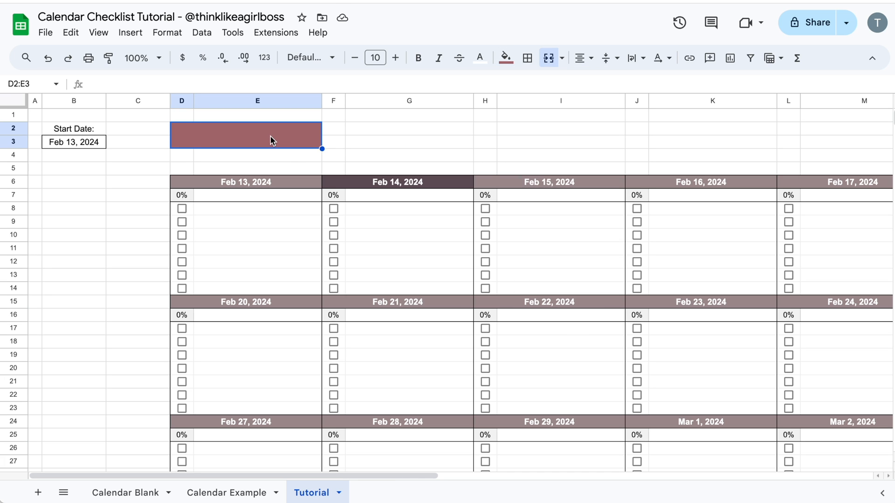
# Enter the formula =D6 in the merged header D2:E3 so it references the first day's date.
pyautogui.write('=')
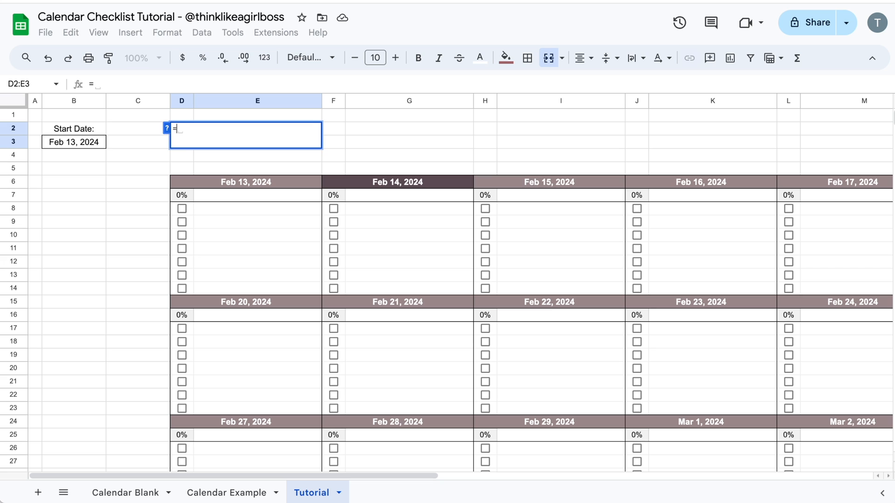
pyautogui.click(225, 183)
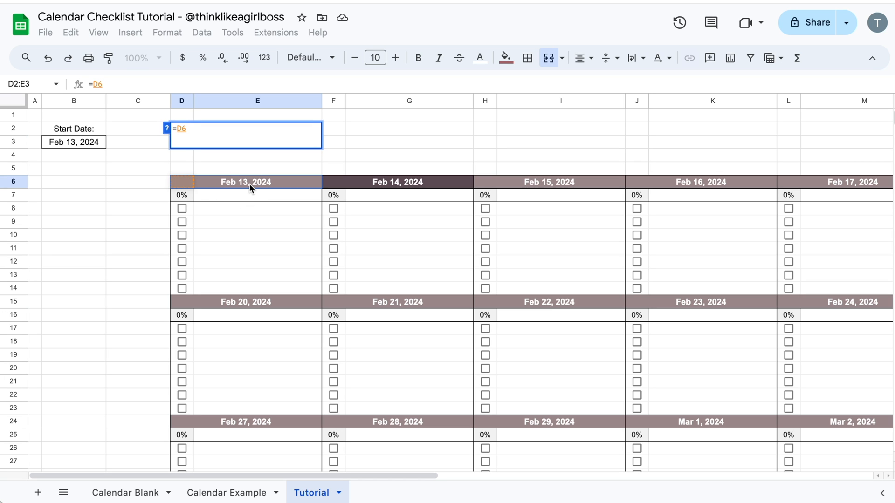
pyautogui.press('Return')
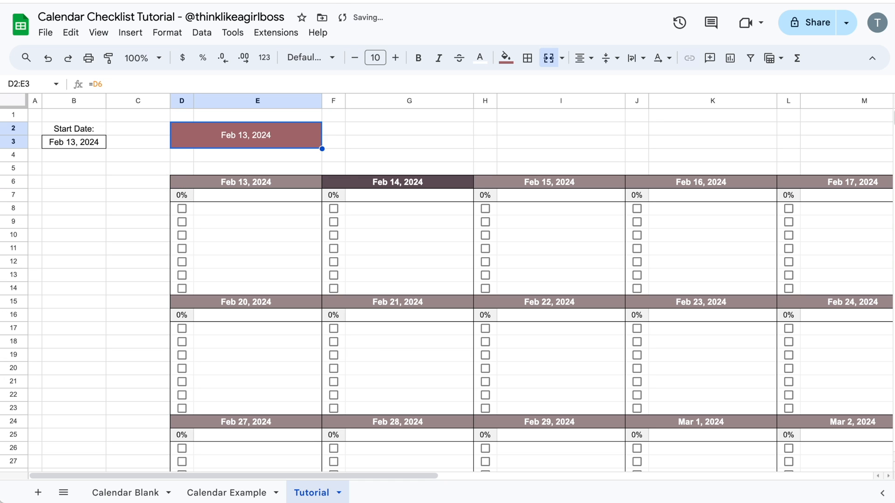
pyautogui.click(409, 142)
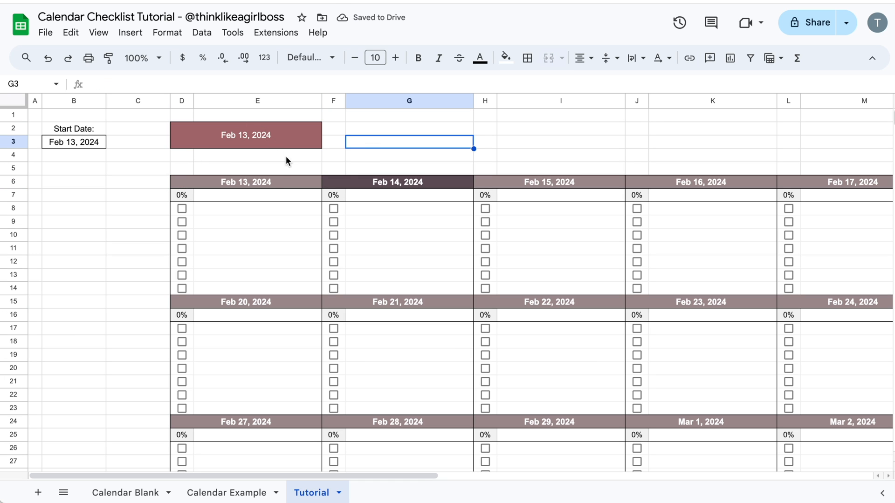
# Open the custom date and time formats for header D2:E3 and remove the existing month, day and year elements.
pyautogui.click(264, 137)
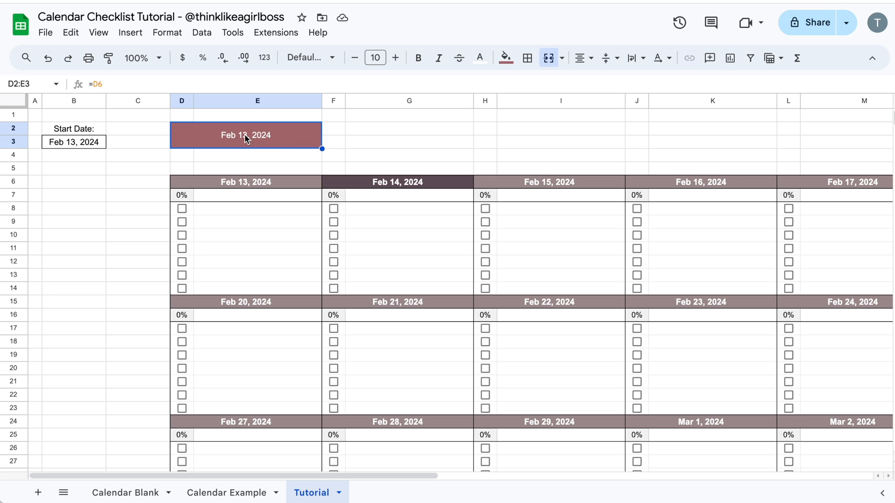
pyautogui.click(169, 33)
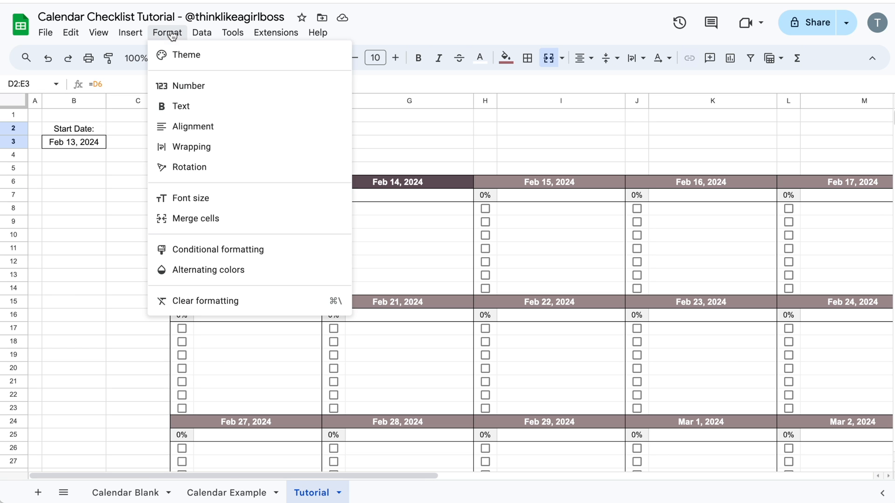
pyautogui.moveTo(205, 86)
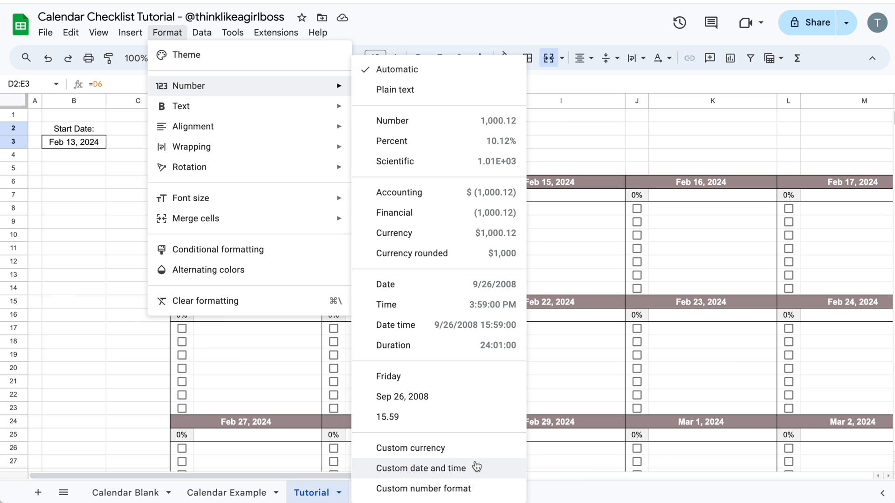
pyautogui.click(469, 469)
pyautogui.click(471, 209)
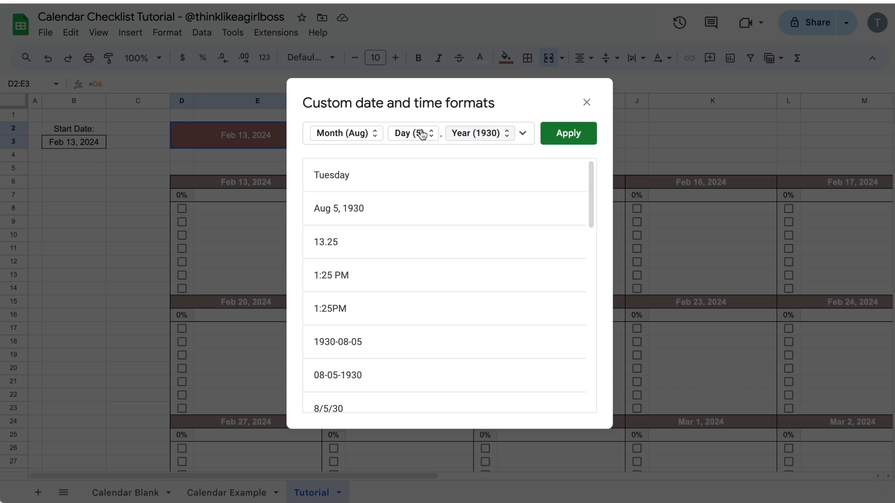
pyautogui.click(517, 142)
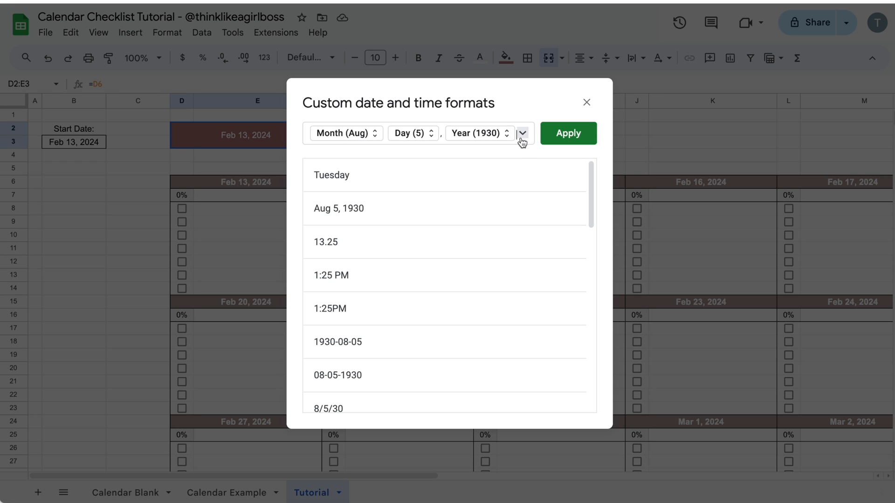
pyautogui.press('BackSpace')
pyautogui.press('BackSpace')
pyautogui.press('BackSpace')
pyautogui.press('BackSpace')
pyautogui.press('BackSpace')
pyautogui.press('BackSpace')
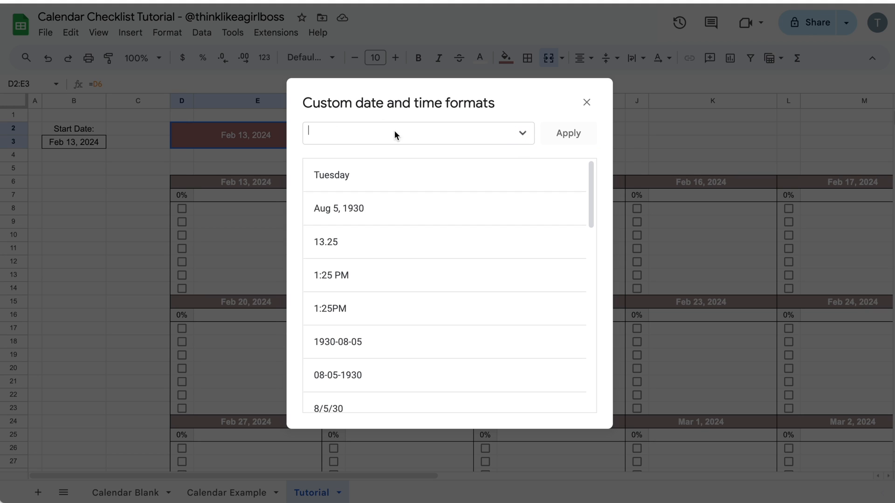
# Build a custom date format from a single Day element shown as full name (Tuesday) and apply it to D2:E3.
pyautogui.click(523, 134)
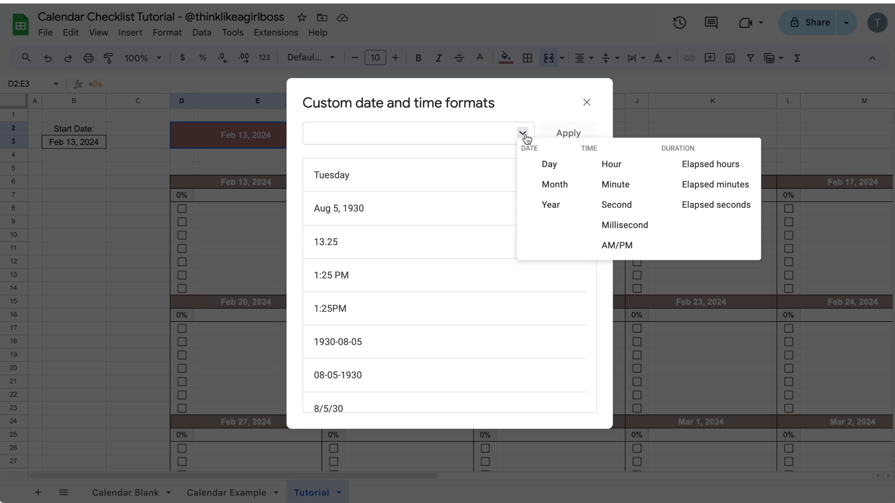
pyautogui.click(563, 166)
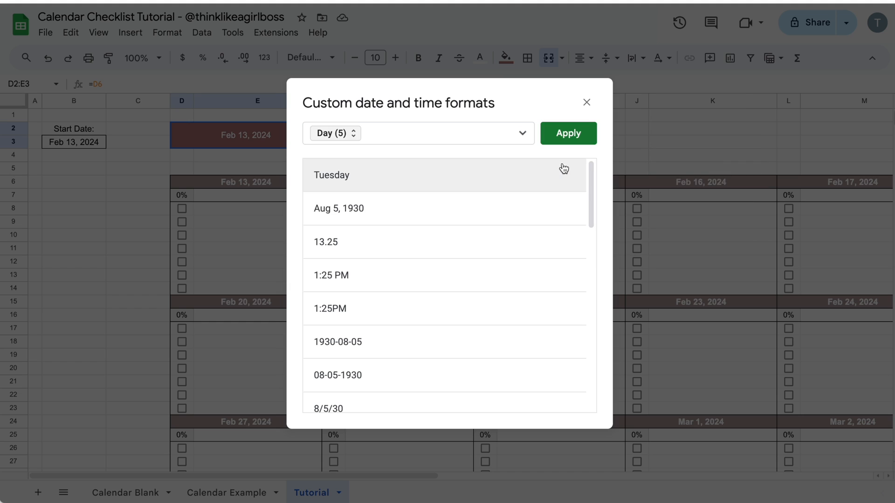
pyautogui.click(341, 136)
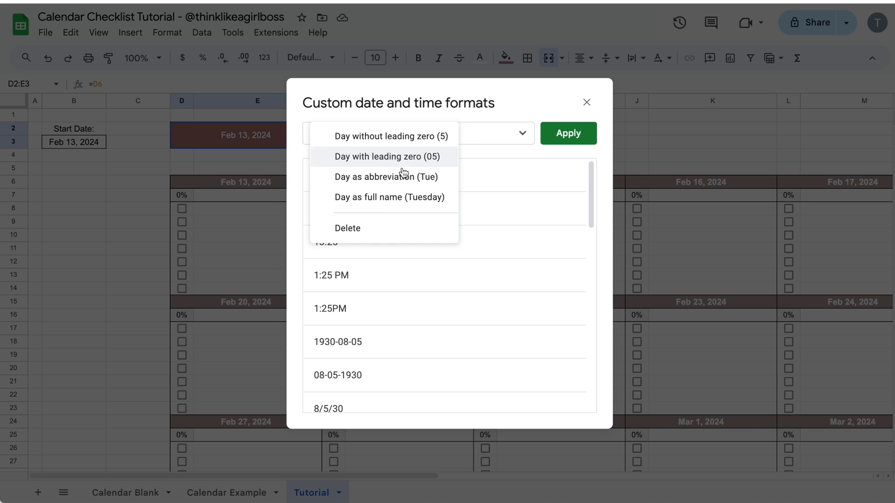
pyautogui.click(387, 198)
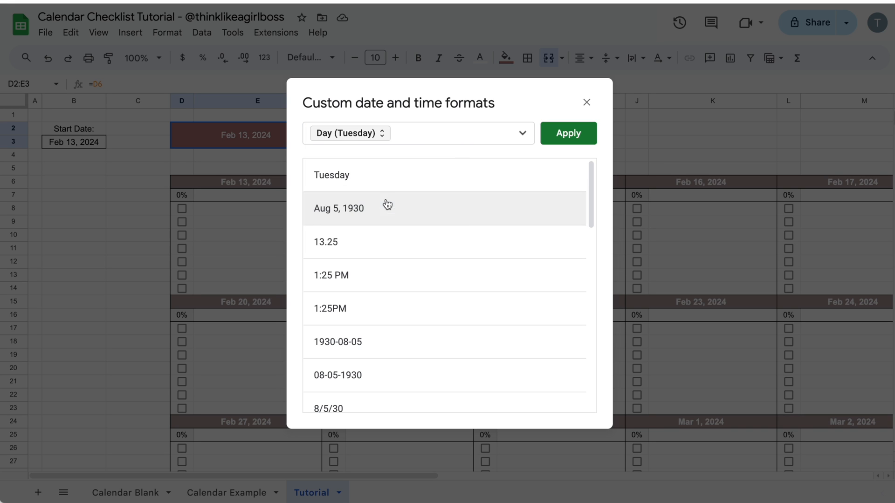
pyautogui.click(566, 135)
pyautogui.click(437, 147)
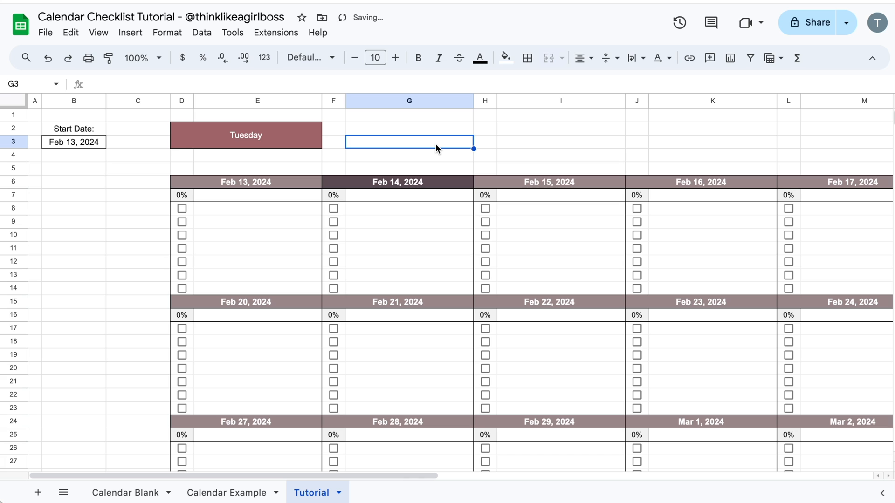
# Set the weekday header text in D2:E3 to font size 12 and make it bold.
pyautogui.click(293, 137)
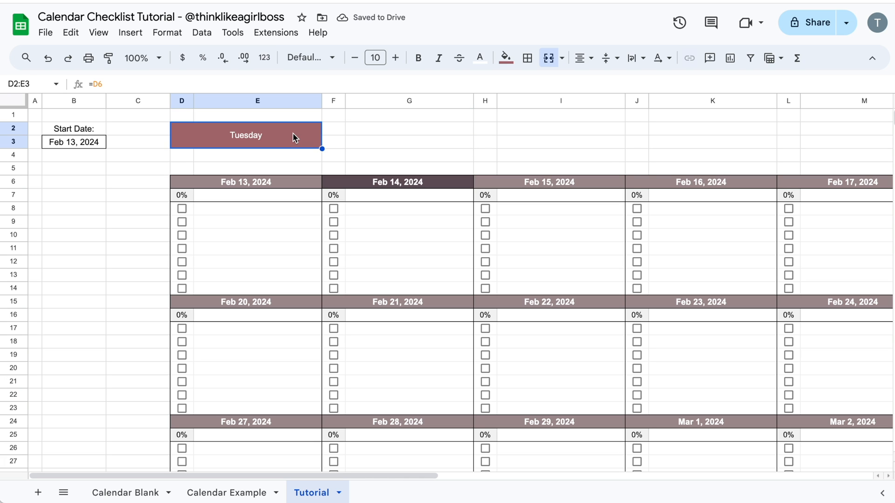
pyautogui.click(380, 57)
pyautogui.write('12')
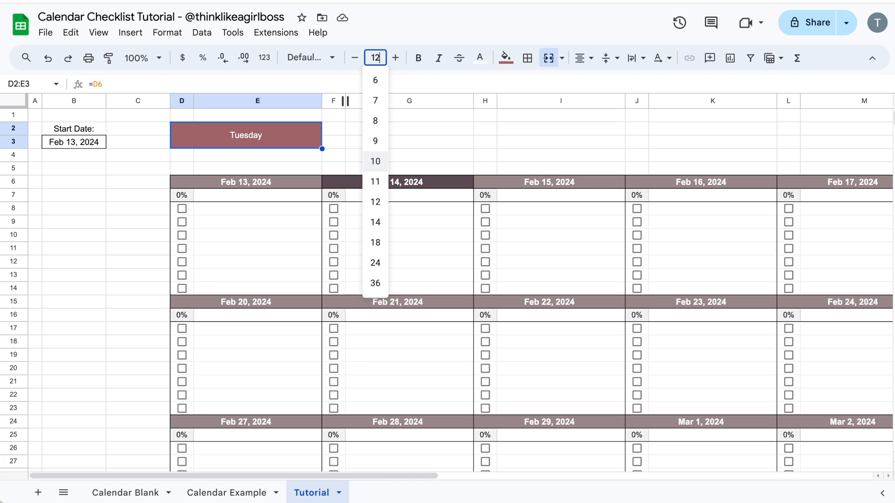
pyautogui.press('Return')
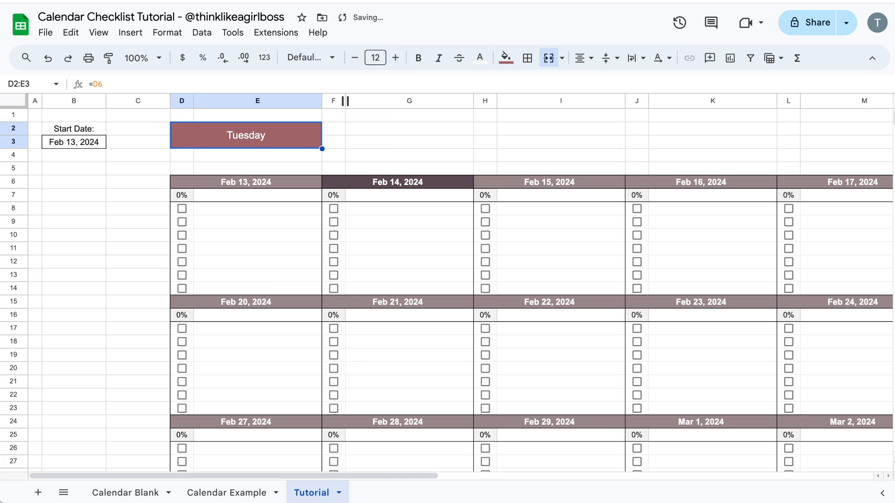
pyautogui.click(420, 63)
pyautogui.click(132, 222)
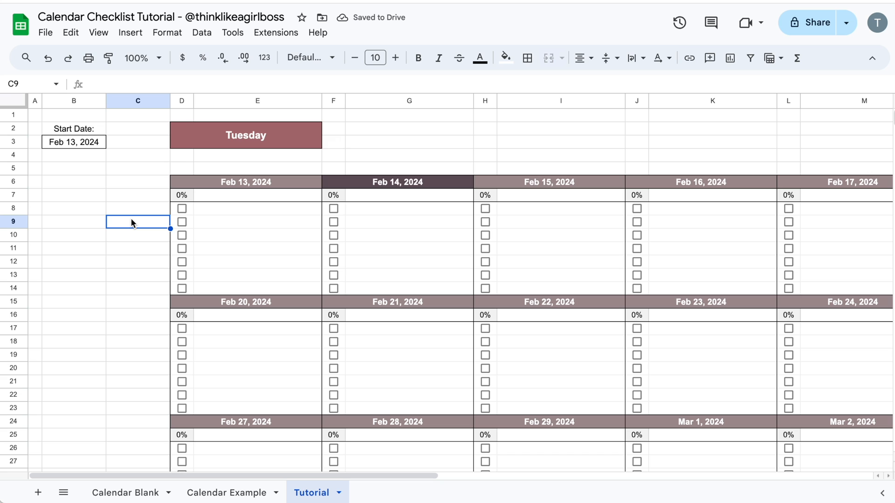
# Copy the weekday header D2:E3 and paste it across F2:Q3 above the remaining six day columns.
pyautogui.click(188, 139)
pyautogui.hotkey('ctrl', 'c')
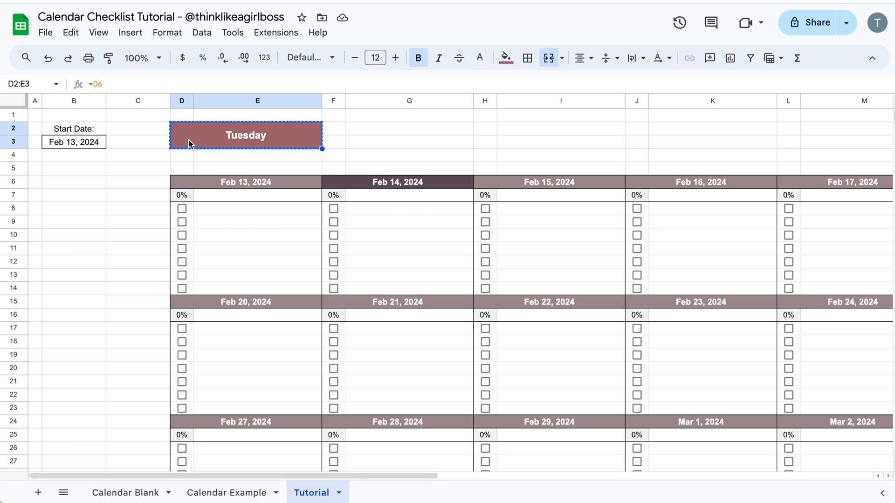
pyautogui.click(331, 134)
pyautogui.hscroll(10, 331, 133)
pyautogui.moveTo(330, 134); pyautogui.dragTo(536, 142)
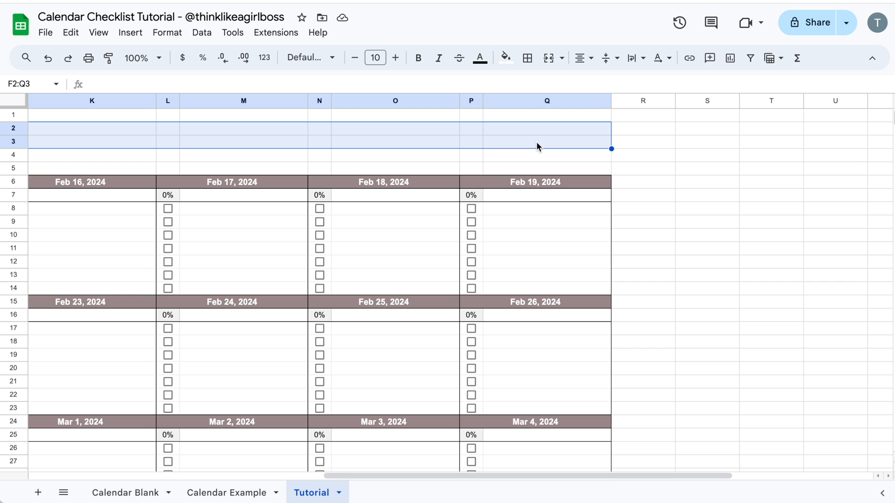
pyautogui.hscroll(-6, 256, 147)
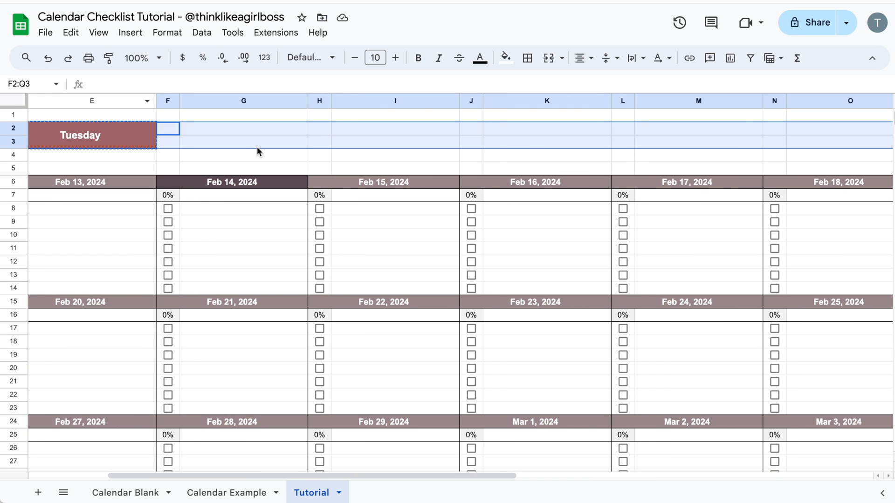
pyautogui.hscroll(2, 257, 149)
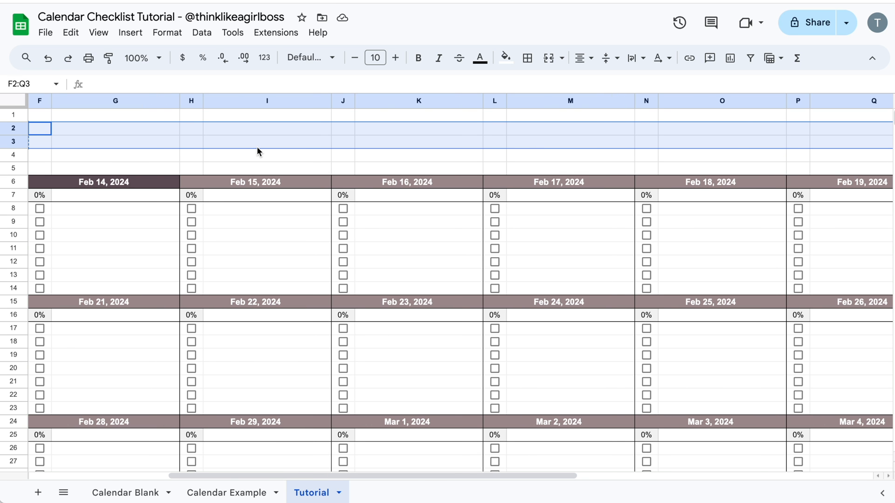
pyautogui.hotkey('ctrl', 'v')
pyautogui.click(343, 154)
pyautogui.hscroll(-5, 569, 198)
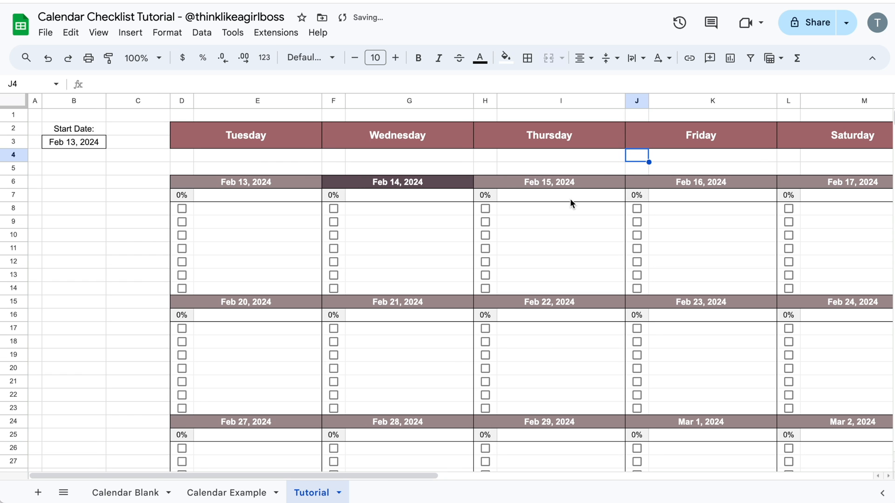
# Set the start date in B3 to Feb 4, 2024 and check the weekday headers across all seven columns.
pyautogui.doubleClick(82, 142)
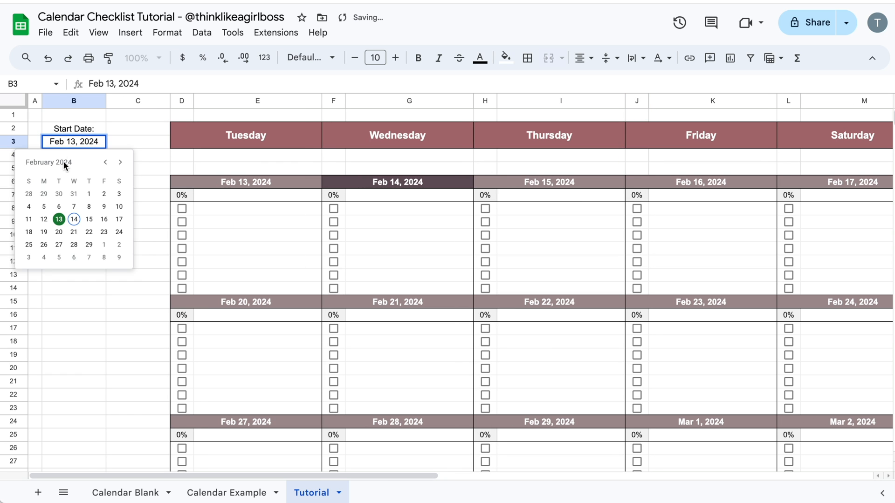
pyautogui.click(30, 206)
pyautogui.hscroll(10, 423, 192)
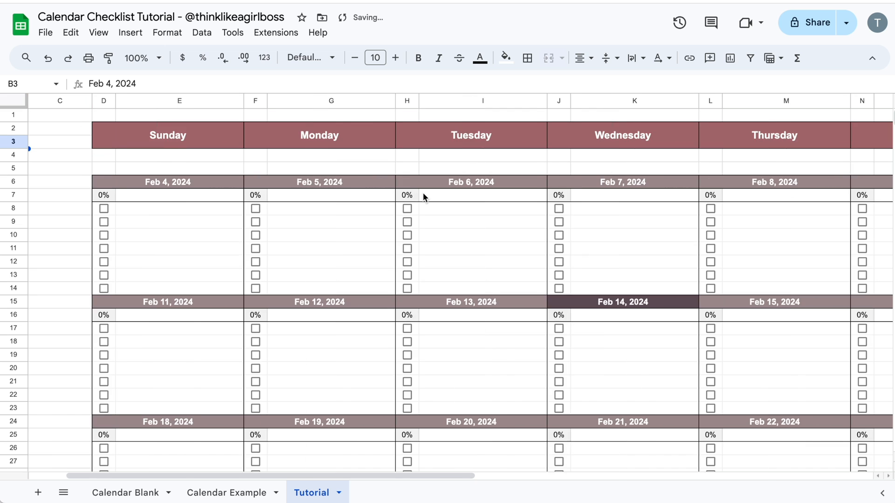
pyautogui.hscroll(2, 423, 192)
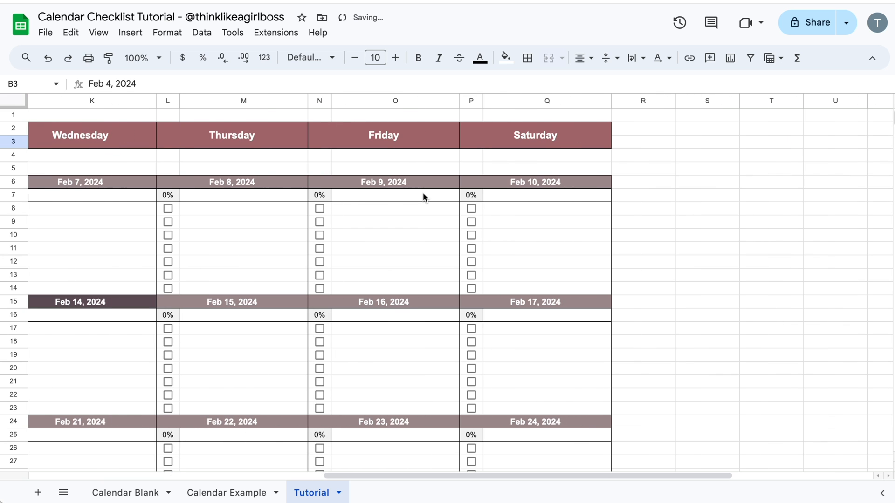
pyautogui.hscroll(-10, 423, 197)
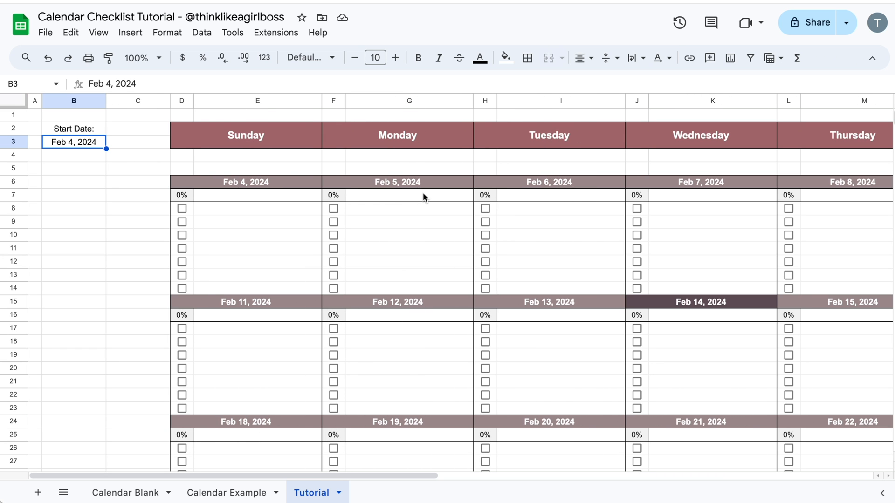
# Examine the frozen weekday header rows on the Calendar Example sheet down to the last week, and return to the Tutorial sheet.
pyautogui.click(233, 491)
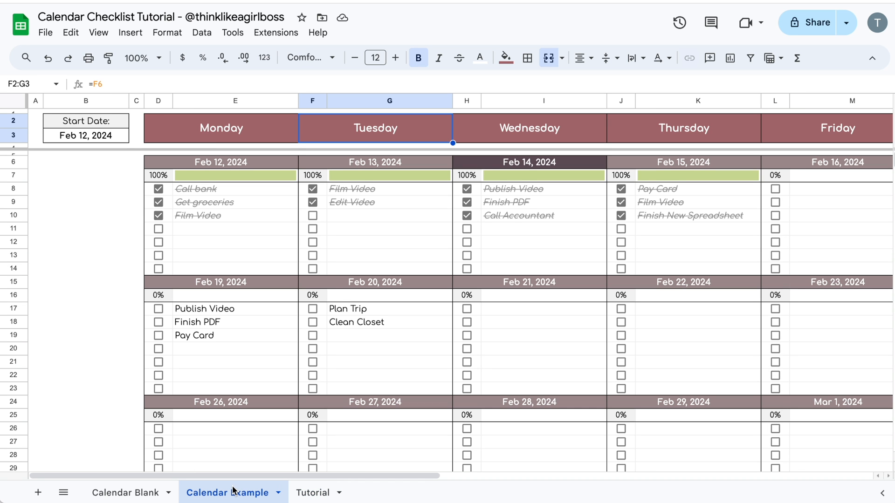
pyautogui.scroll(-4, 393, 314)
pyautogui.click(127, 269)
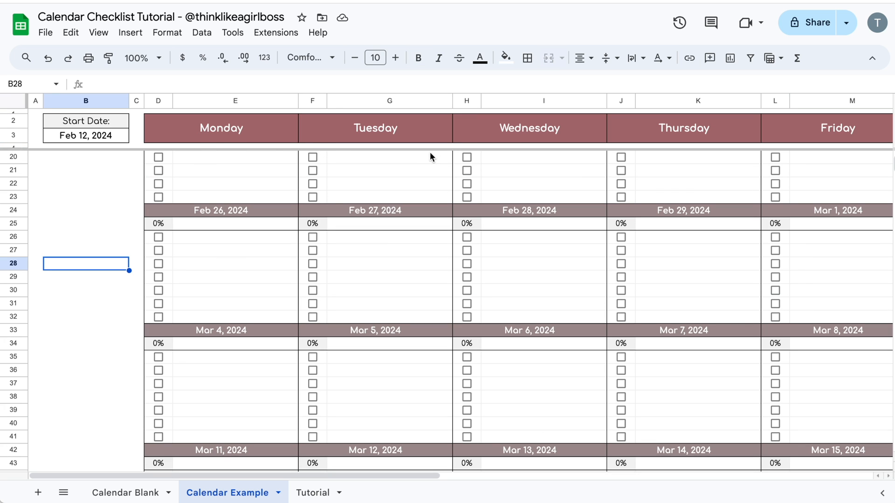
pyautogui.scroll(-5, 373, 285)
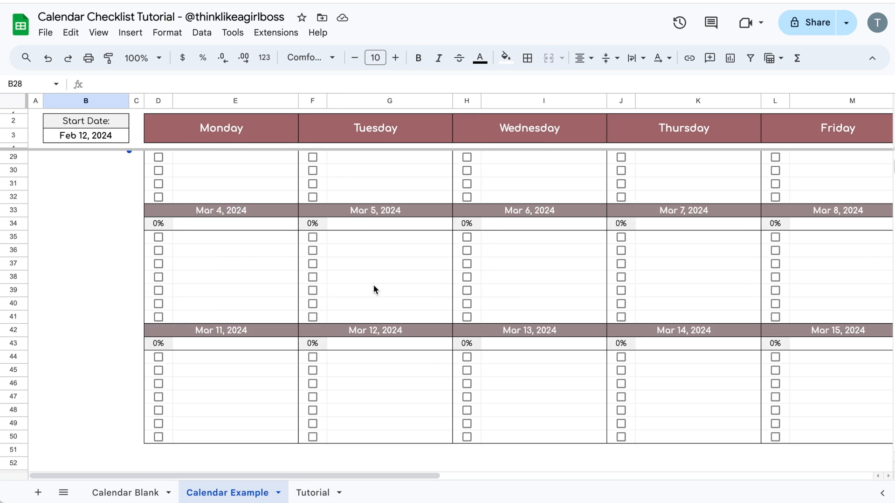
pyautogui.scroll(10, 374, 285)
pyautogui.click(312, 493)
pyautogui.click(74, 208)
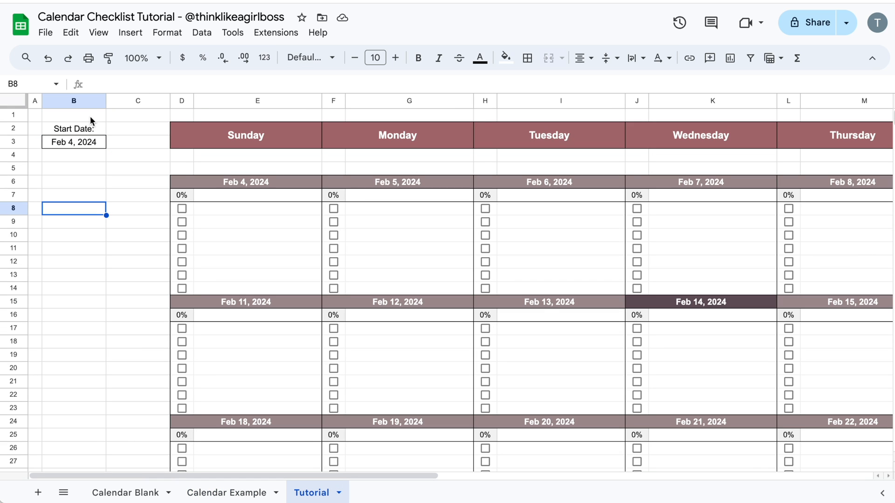
pyautogui.click(18, 116)
pyautogui.click(19, 155)
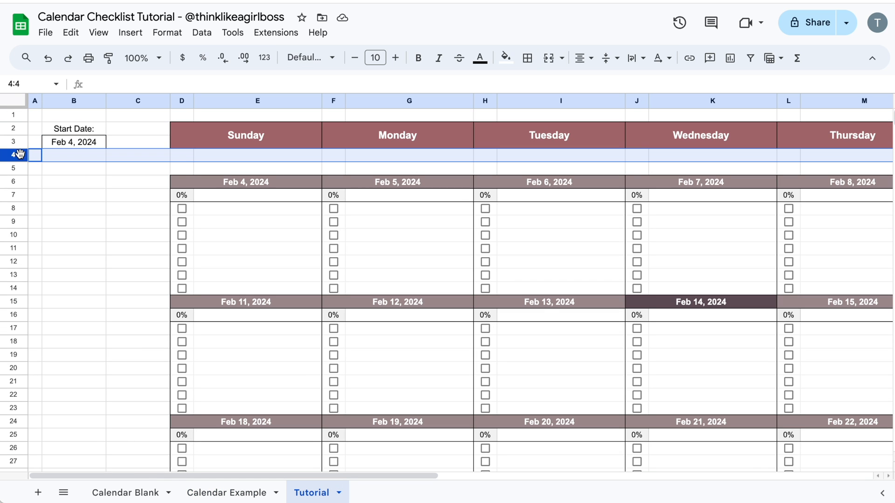
pyautogui.moveTo(20, 166); pyautogui.dragTo(20, 152)
pyautogui.click(112, 239)
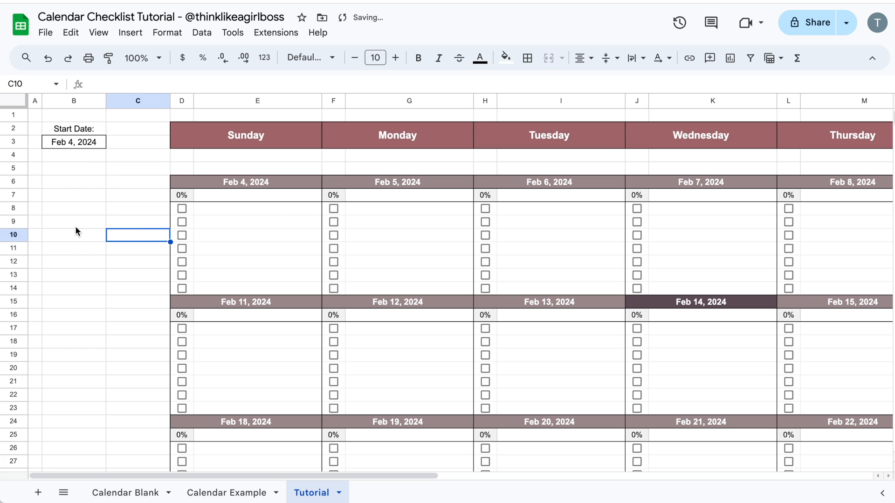
pyautogui.press('Down')
pyautogui.press('Down')
pyautogui.press('Down')
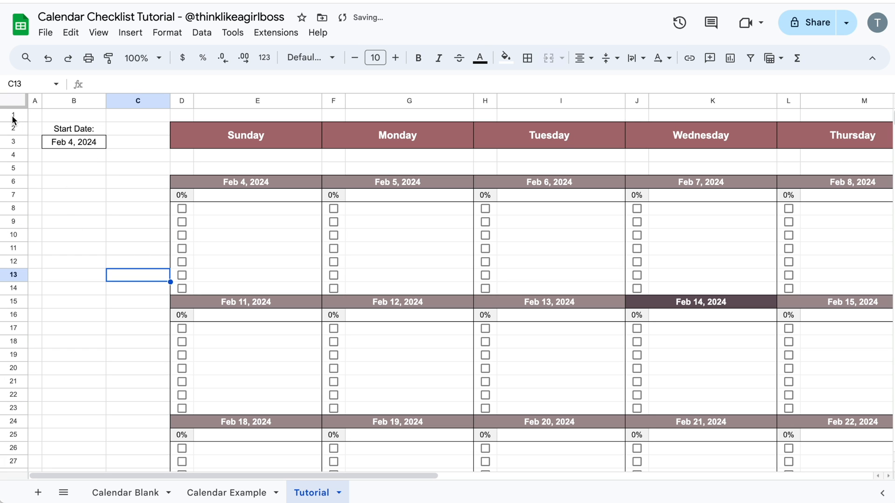
# Shrink the empty rows 1, 4 and 5 together to one equally small height.
pyautogui.click(13, 115)
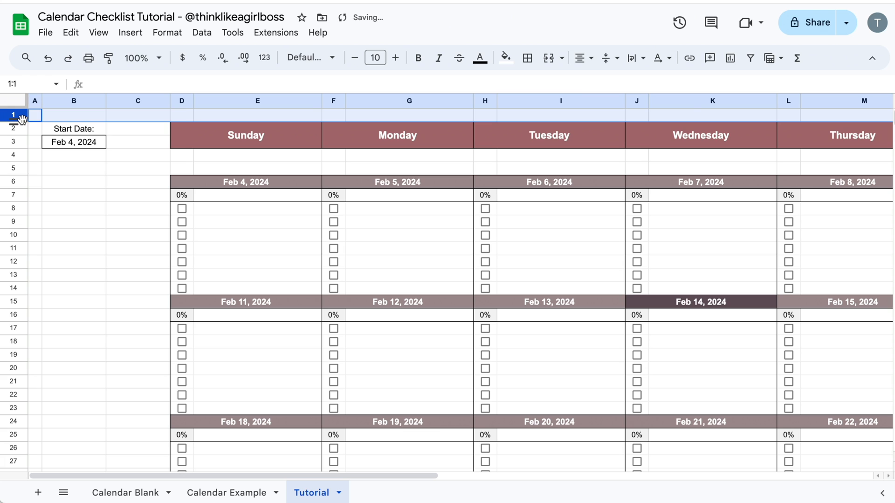
pyautogui.keyDown('ctrl'); pyautogui.click(18, 155); pyautogui.keyUp('ctrl')
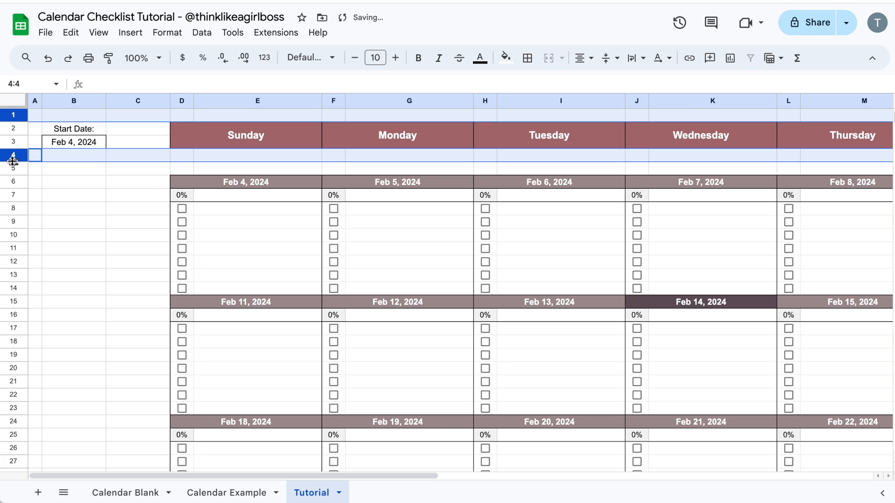
pyautogui.keyDown('ctrl'); pyautogui.click(13, 167); pyautogui.keyUp('ctrl')
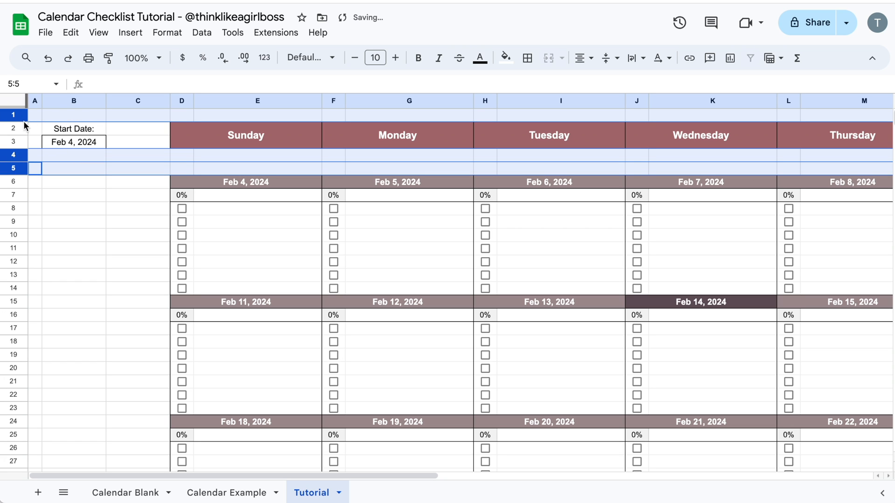
pyautogui.moveTo(14, 121); pyautogui.dragTo(14, 115)
pyautogui.click(138, 231)
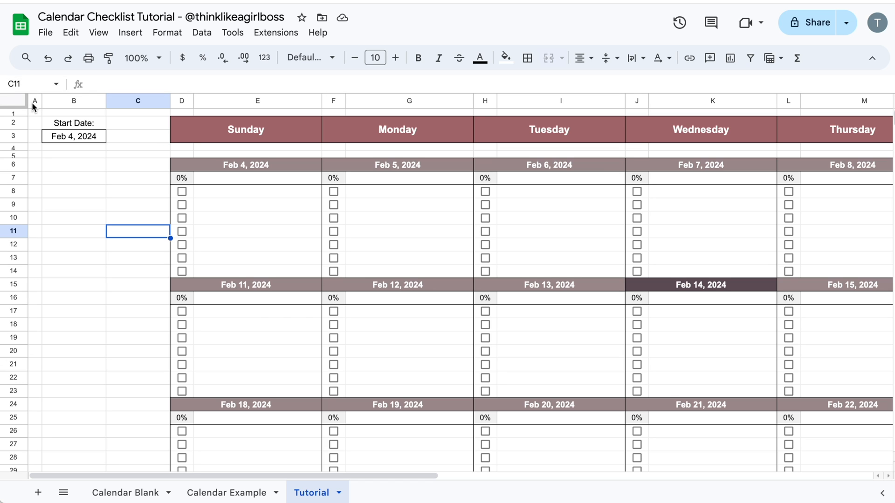
# Narrow column C to the width of column A and widen column B slightly.
pyautogui.click(32, 101)
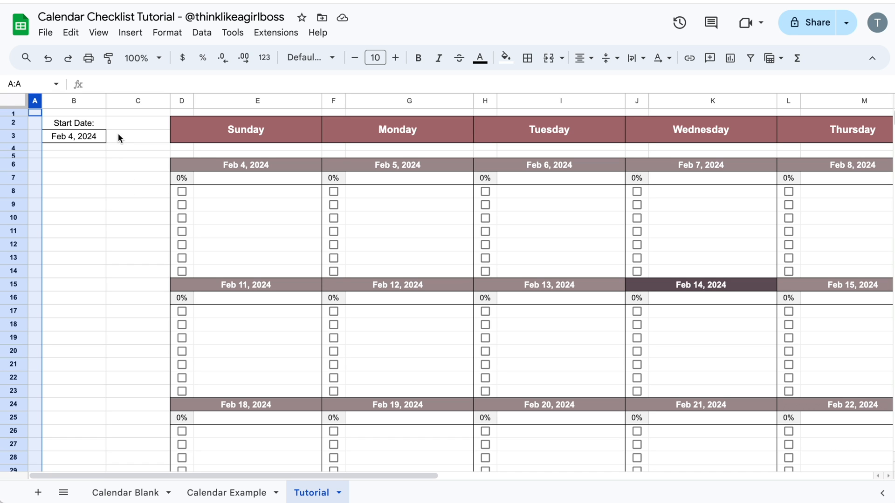
pyautogui.click(116, 99)
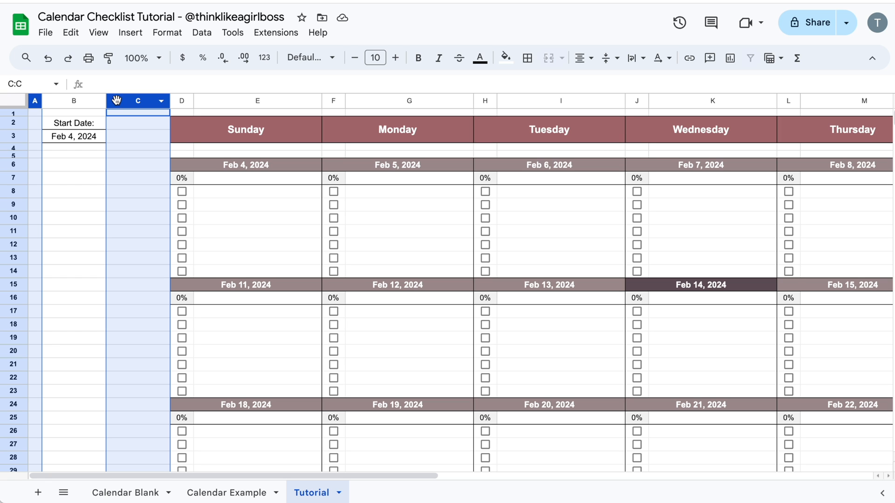
pyautogui.moveTo(169, 100); pyautogui.dragTo(118, 101)
pyautogui.click(75, 196)
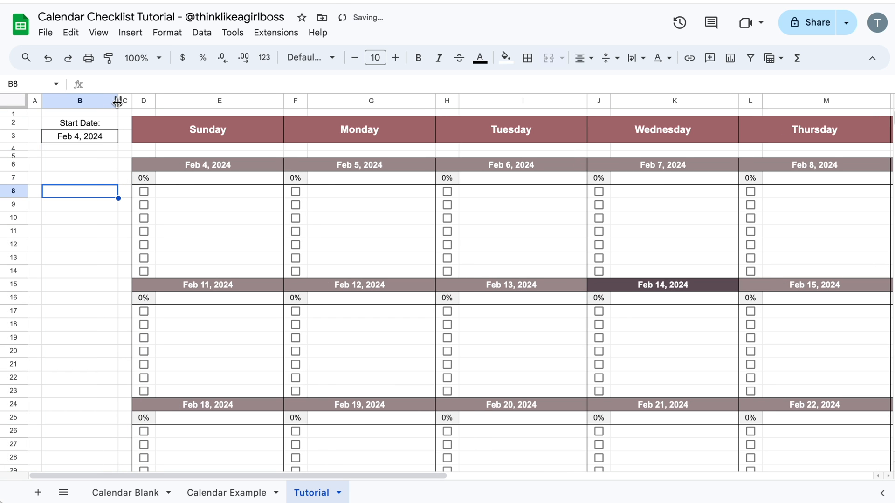
# Fill the Start Date label cell B2 with light gray 3 and give it an outer border.
pyautogui.click(79, 123)
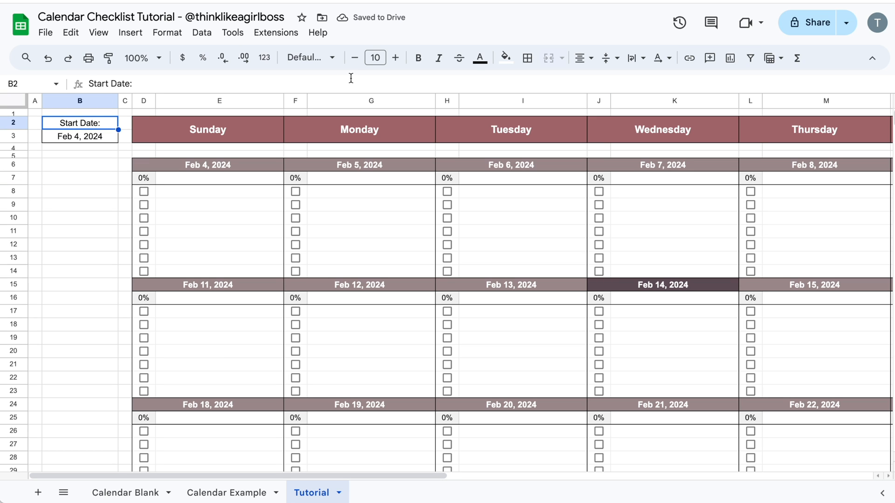
pyautogui.click(506, 58)
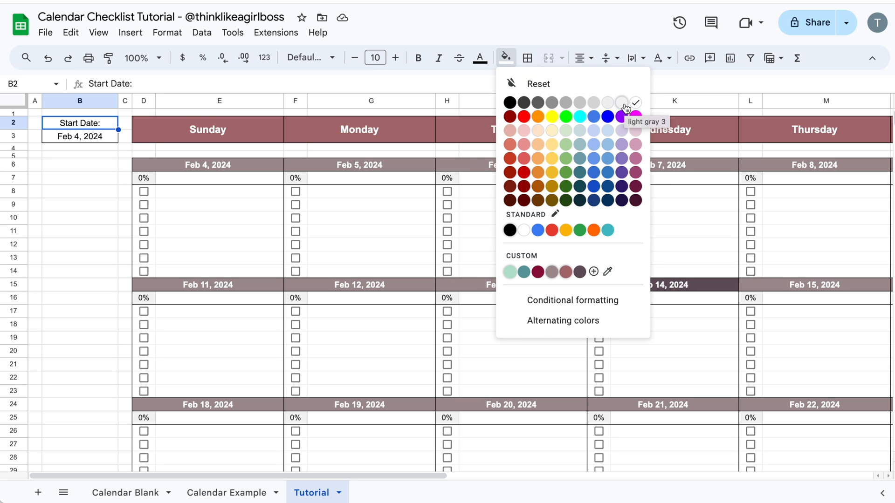
pyautogui.click(625, 105)
pyautogui.click(527, 57)
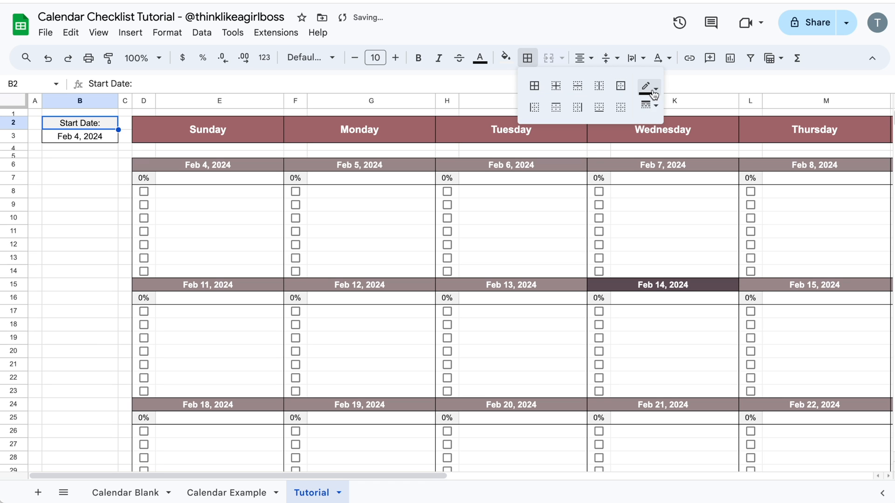
pyautogui.click(620, 86)
pyautogui.click(83, 233)
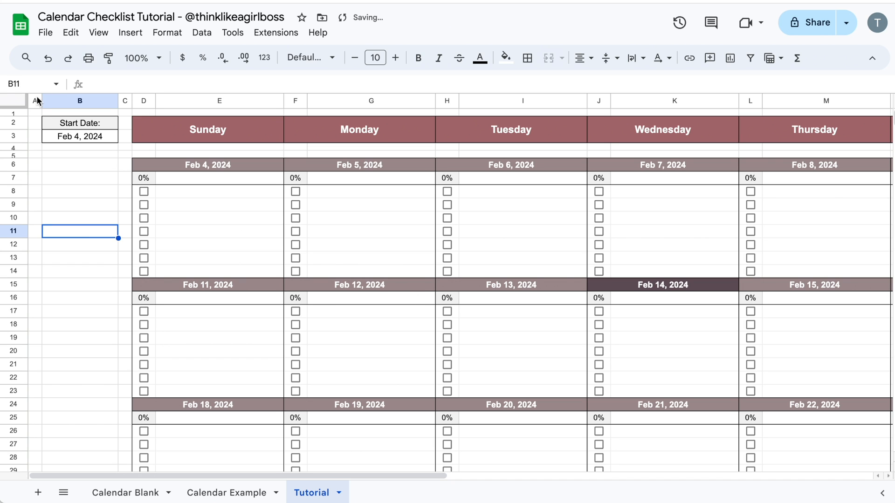
# Set the font of the entire Tutorial sheet to Comfortaa.
pyautogui.click(14, 102)
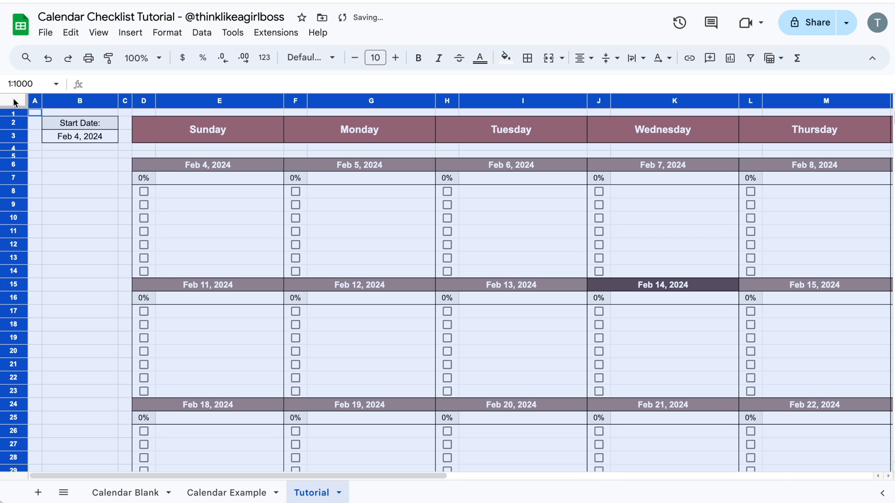
pyautogui.click(315, 61)
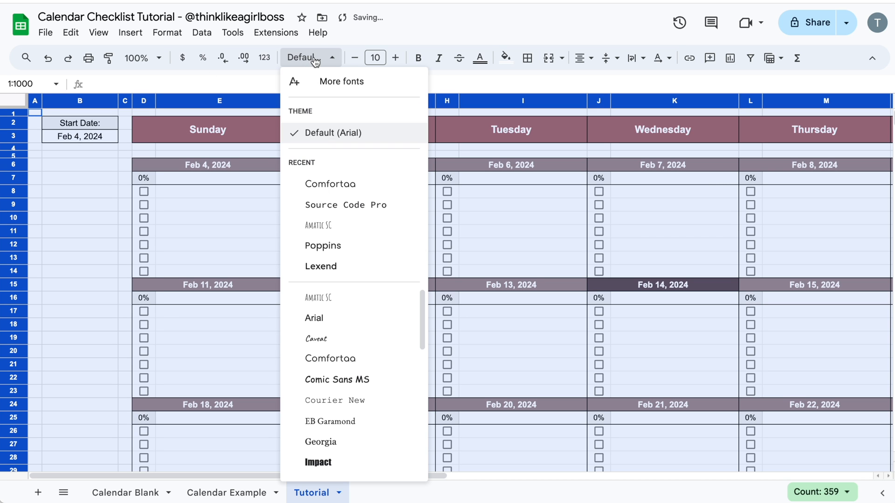
pyautogui.click(371, 185)
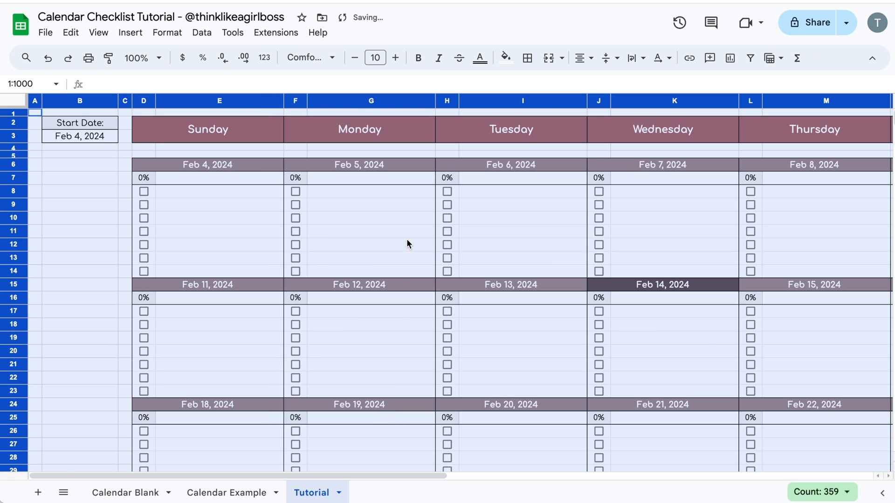
pyautogui.click(389, 244)
# Make the start date in B3 bold and review the weeks below.
pyautogui.click(90, 135)
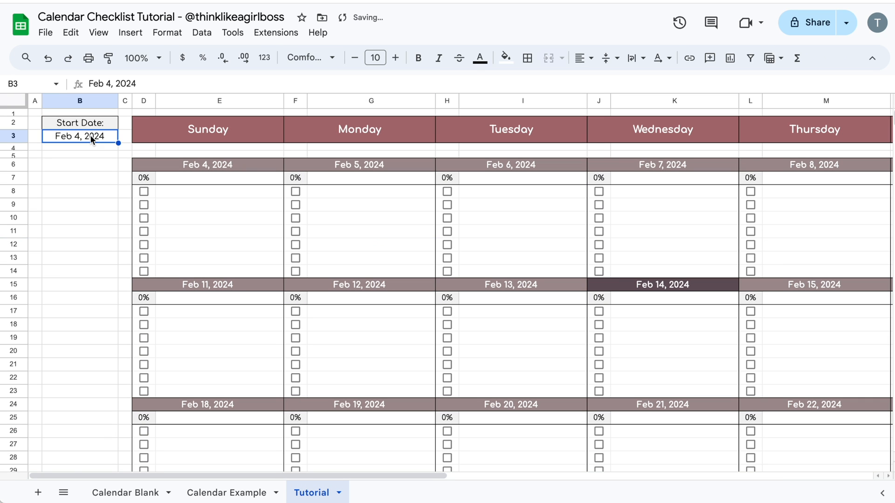
pyautogui.click(418, 58)
pyautogui.scroll(-4, 301, 310)
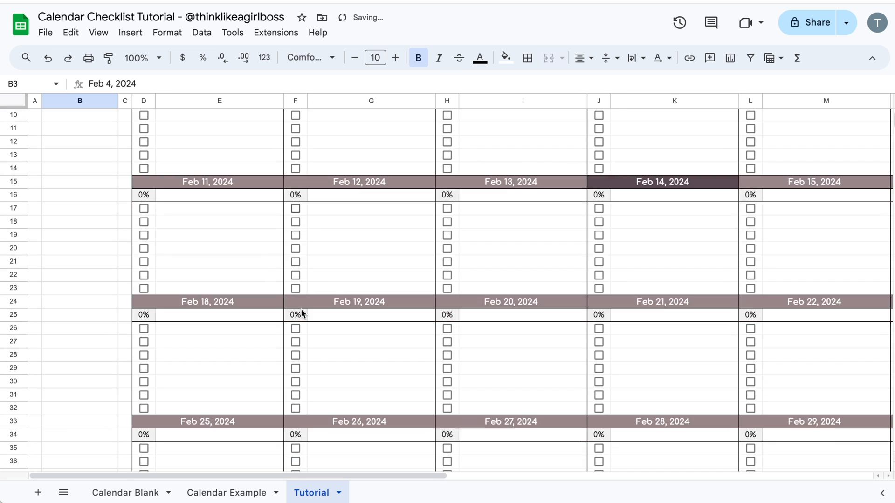
pyautogui.scroll(4, 301, 309)
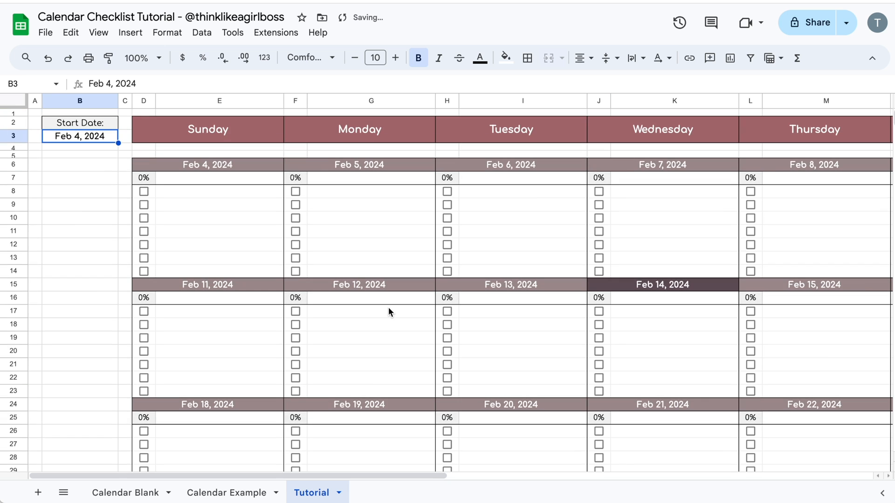
# Freeze the Tutorial sheet's rows up to row 4, as on the Calendar Example sheet, and check the weekday header against the lower weeks.
pyautogui.click(229, 492)
pyautogui.scroll(-2, 432, 386)
pyautogui.scroll(2, 431, 381)
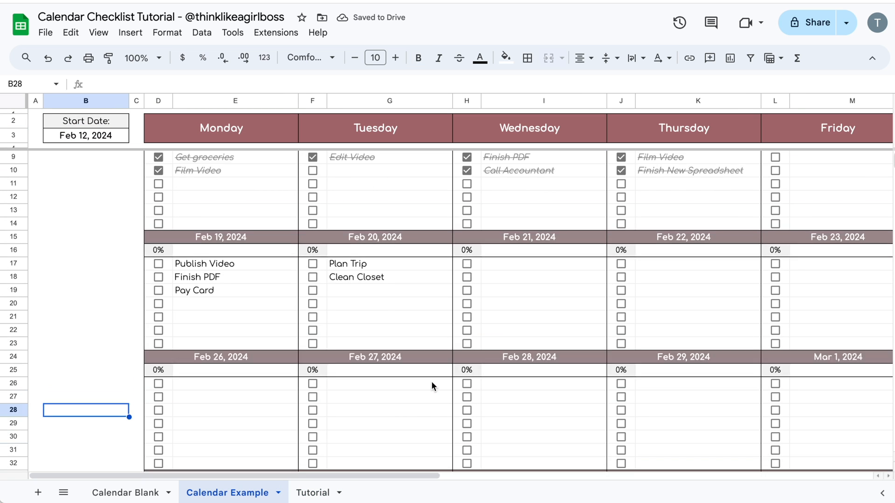
pyautogui.click(313, 493)
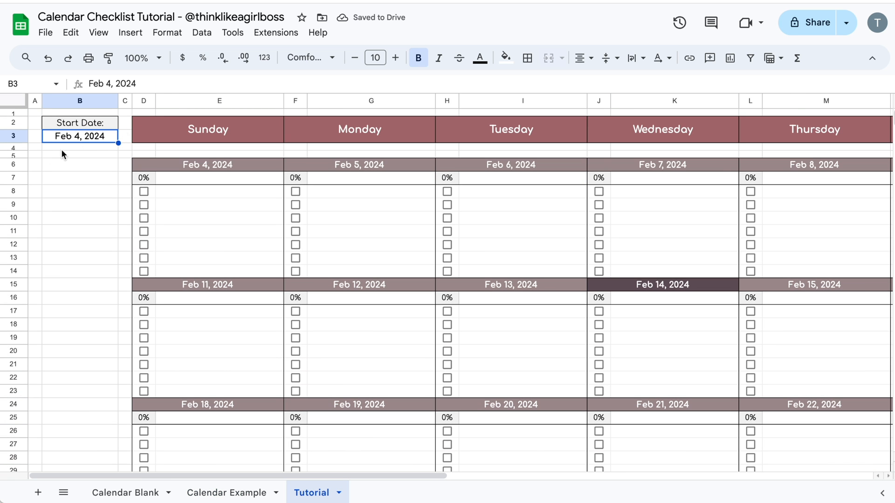
pyautogui.click(22, 146)
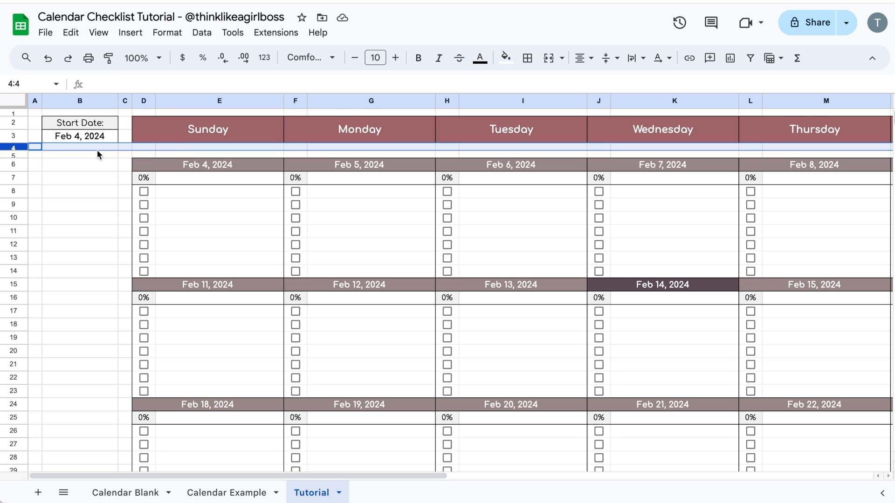
pyautogui.click(105, 40)
pyautogui.moveTo(131, 81)
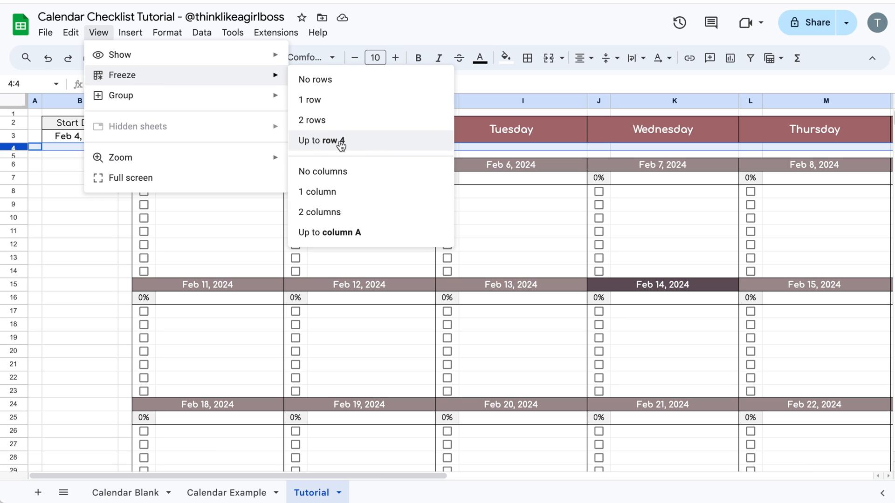
pyautogui.click(369, 147)
pyautogui.click(110, 234)
pyautogui.scroll(-2, 255, 320)
pyautogui.scroll(2, 254, 321)
pyautogui.scroll(-3, 254, 320)
pyautogui.scroll(2, 255, 321)
pyautogui.scroll(-1, 254, 320)
pyautogui.scroll(2, 255, 321)
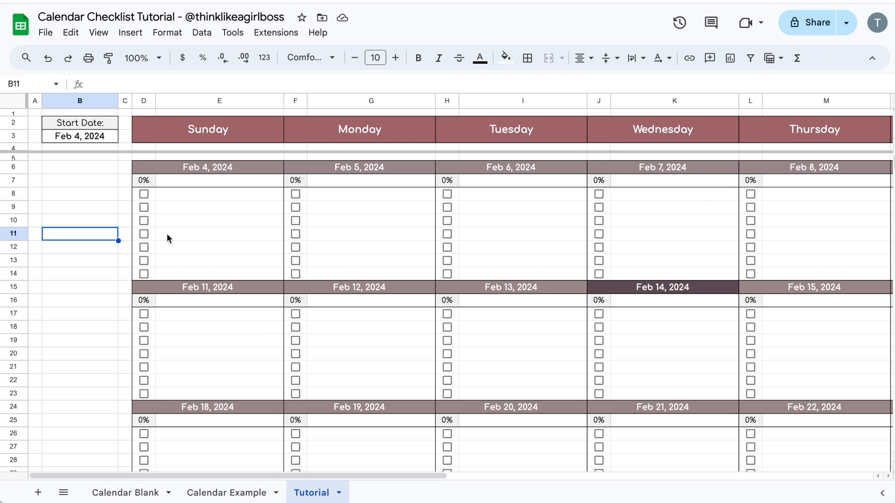
# Hide the gridlines on the Tutorial sheet and check the calendar across all day columns.
pyautogui.click(102, 33)
pyautogui.moveTo(120, 58)
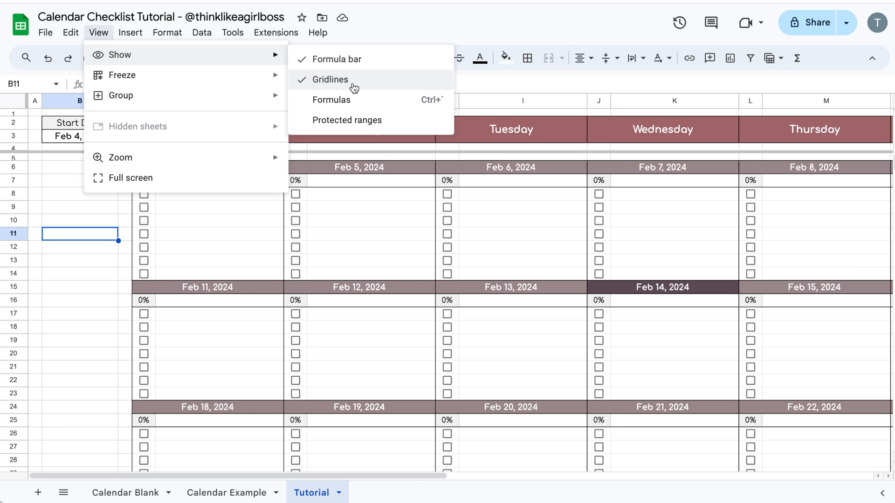
pyautogui.click(372, 87)
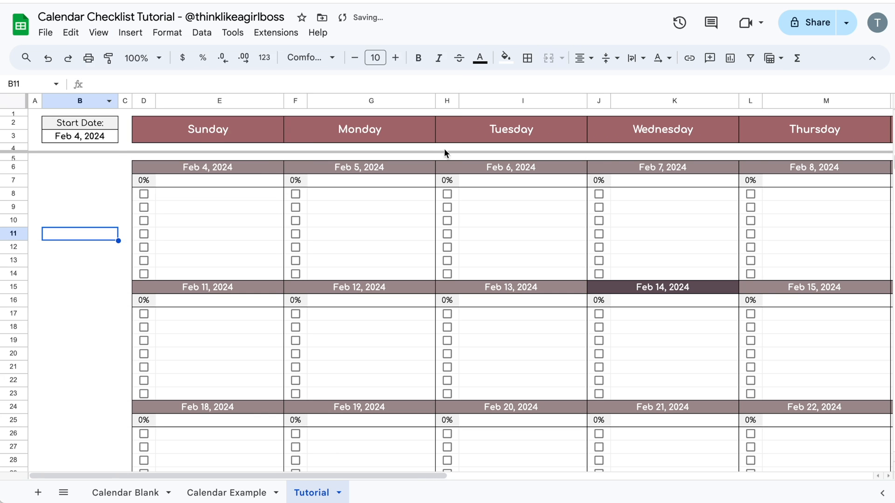
pyautogui.click(530, 233)
pyautogui.hscroll(5, 530, 233)
pyautogui.hscroll(-5, 499, 230)
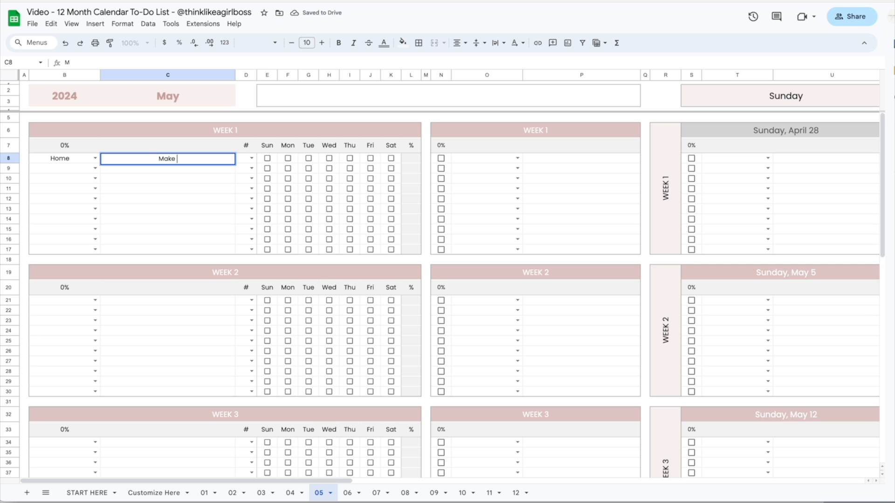
# In the 12 Month Calendar To-Do List, enter May's Week 1 habits Make my bed, Excercise and Yoga with weekly targets 7, 3 and 3.
pyautogui.write('my bed')
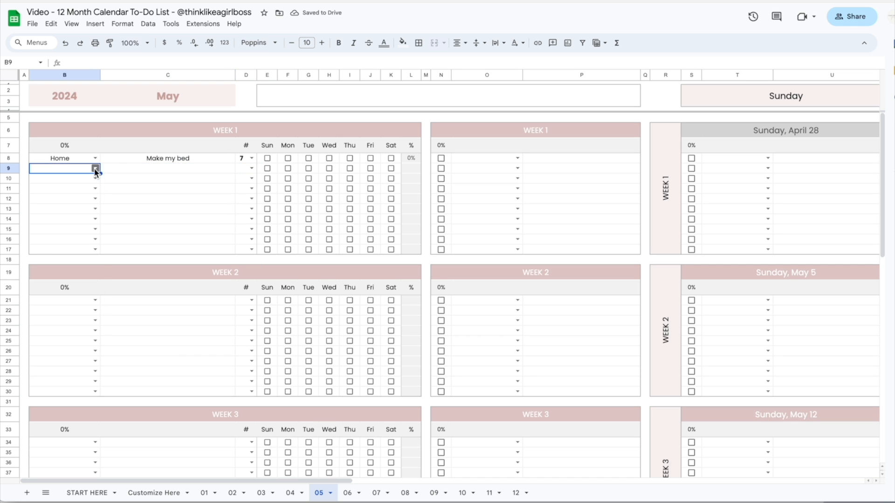
pyautogui.write('Excercise')
pyautogui.press('Tab')
pyautogui.write('Yoga')
pyautogui.press('Tab')
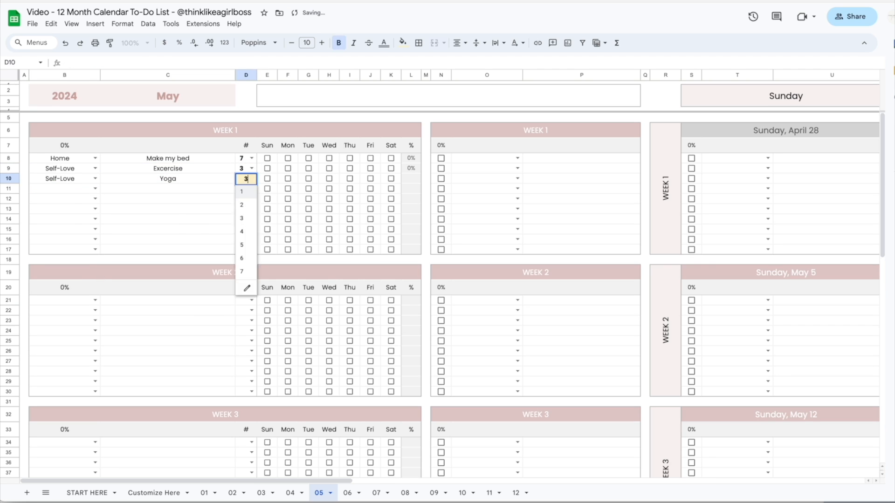
# Tick the Week 1 habits Excercise for Sunday, Tuesday and Thursday, and Eat Healthy for Sunday through Thursday.
pyautogui.click(267, 168)
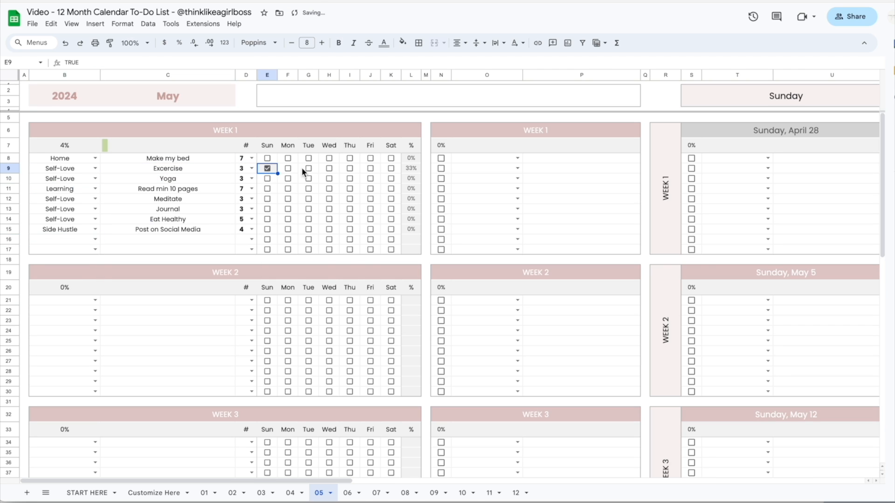
pyautogui.click(308, 169)
pyautogui.click(349, 169)
pyautogui.click(267, 219)
pyautogui.click(287, 219)
pyautogui.click(309, 219)
pyautogui.click(329, 219)
# Add the Week 1 tasks Order groceries (Home) and Send weekly email (Side Hustle), and tick both.
pyautogui.click(517, 158)
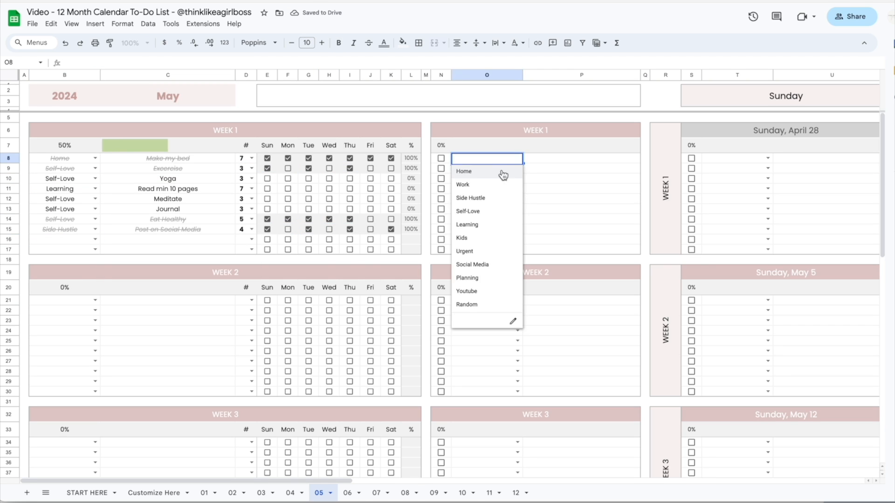
pyautogui.click(502, 174)
pyautogui.press('Tab')
pyautogui.write('Order groceries')
pyautogui.press('Return')
pyautogui.click(481, 181)
pyautogui.press('Tab')
pyautogui.write('Send weekly email')
pyautogui.press('Return')
pyautogui.click(441, 158)
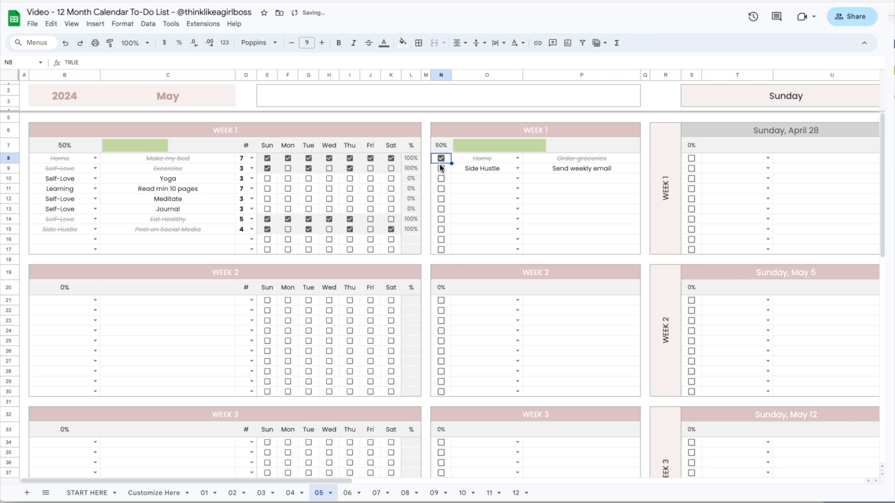
pyautogui.click(441, 169)
# Add the daily tasks Soccer game 5 pm, Call bank and Call plumber to the Week 1 calendar, and tick the day's first three checkboxes.
pyautogui.hscroll(10, 528, 266)
pyautogui.hscroll(8, 527, 268)
pyautogui.click(316, 158)
pyautogui.click(285, 186)
pyautogui.press('Tab')
pyautogui.write('Soccer game 5 pm')
pyautogui.press('Return')
pyautogui.write('Call bankCall plumber')
pyautogui.click(240, 158)
pyautogui.click(239, 168)
pyautogui.click(240, 179)
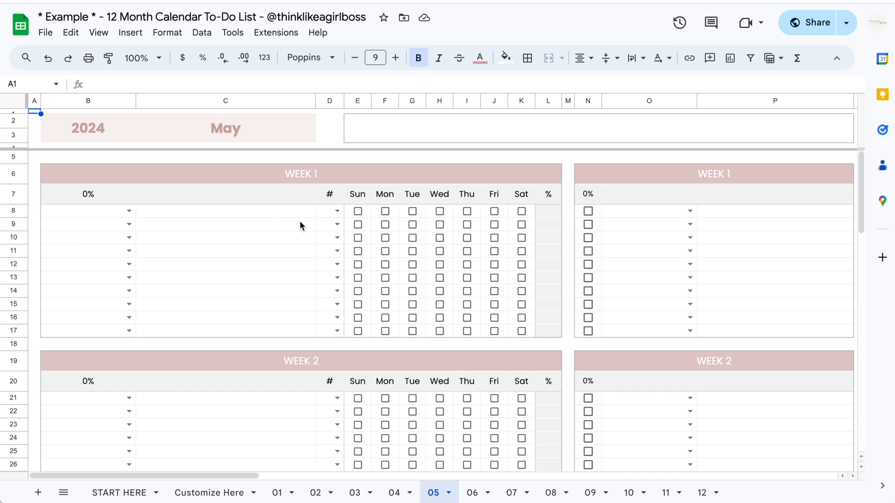
# On the January sheet 01 of the Example to-do list, tick the Week 3 Excercise habit for Sunday, Tuesday and Wednesday.
pyautogui.click(395, 490)
pyautogui.click(277, 493)
pyautogui.scroll(-5, 309, 313)
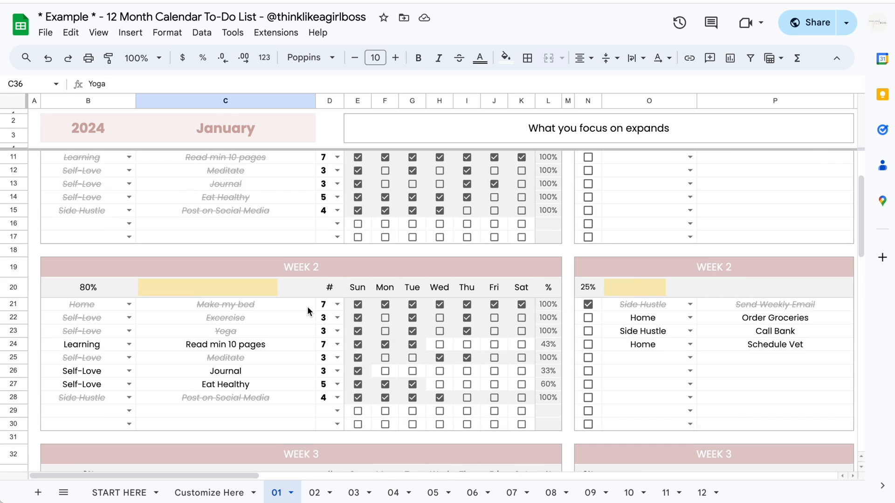
pyautogui.scroll(-2, 308, 311)
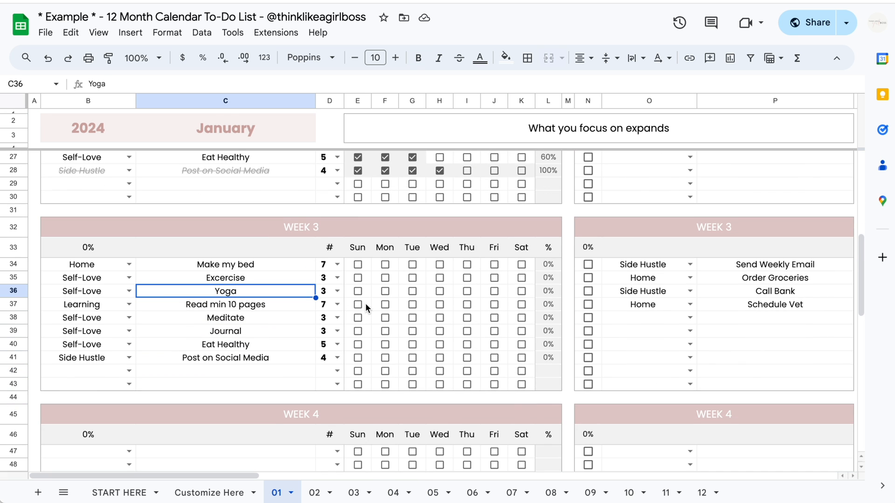
pyautogui.click(358, 279)
pyautogui.click(412, 278)
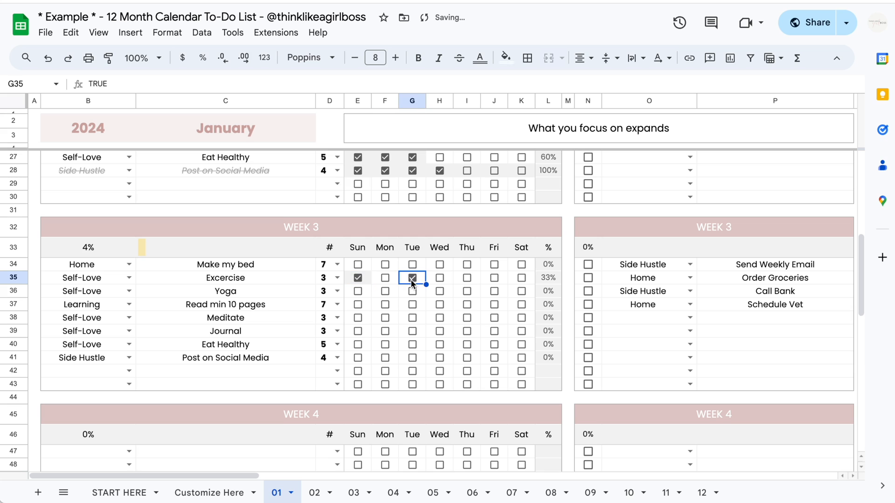
pyautogui.click(439, 277)
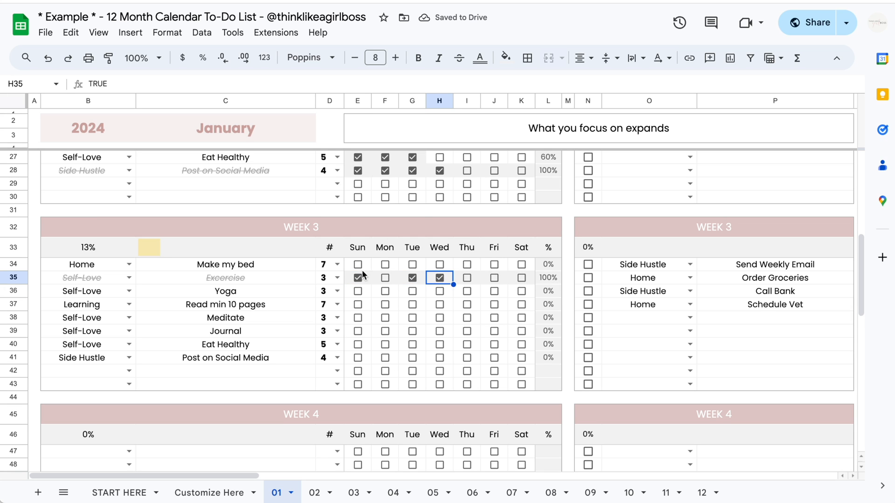
# Tick the Week 3 tasks Send Weekly Email and Order Groceries.
pyautogui.hscroll(7, 445, 309)
pyautogui.click(244, 264)
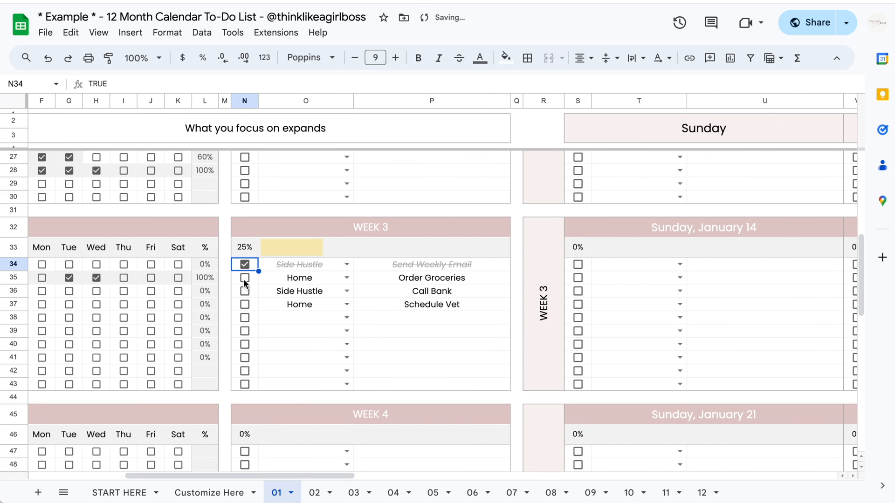
pyautogui.click(244, 277)
# Set the categories of the first two task rows under Sunday, January 14 to Self-Love and Kids.
pyautogui.hscroll(3, 694, 324)
pyautogui.hscroll(2, 695, 325)
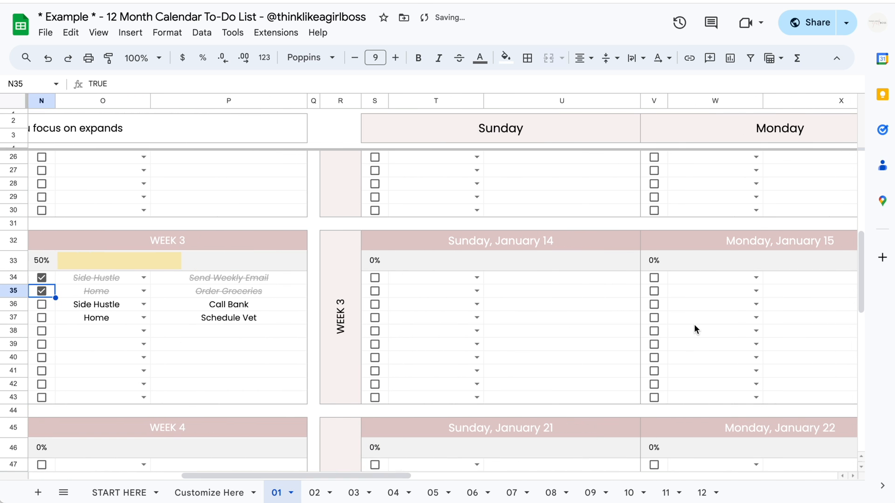
pyautogui.click(493, 316)
pyautogui.hscroll(5, 493, 314)
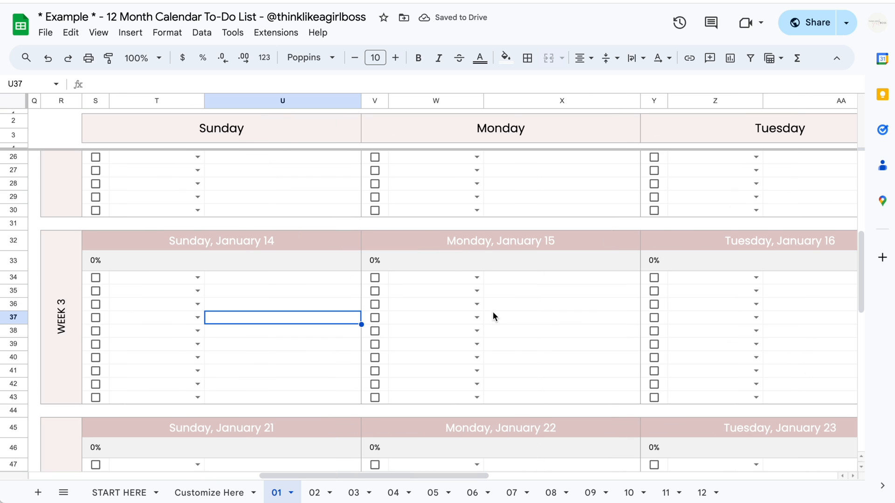
pyautogui.click(199, 279)
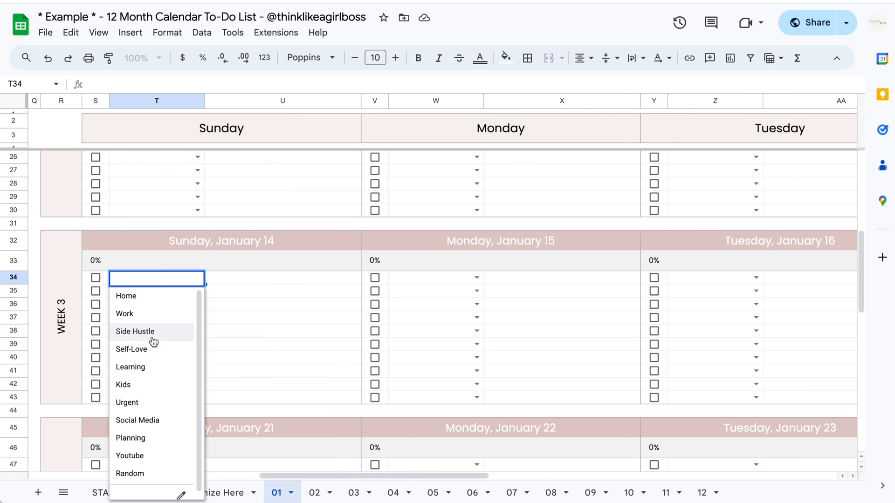
pyautogui.click(152, 346)
pyautogui.click(270, 320)
pyautogui.click(198, 291)
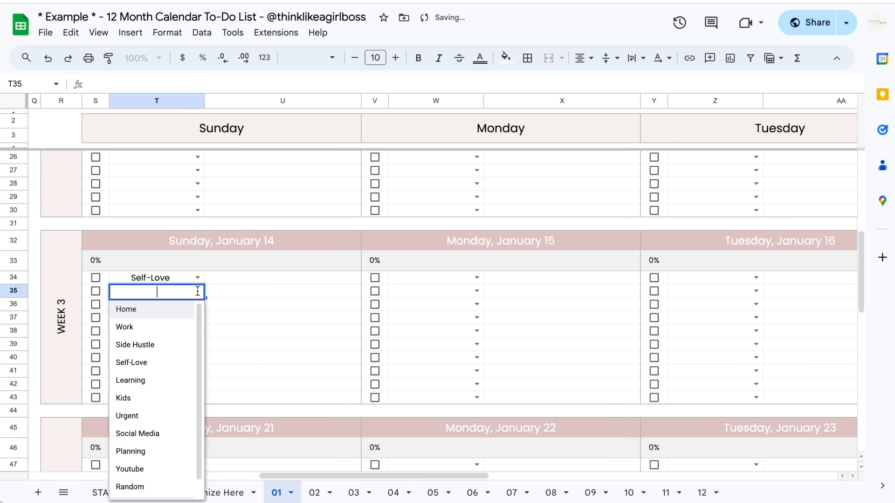
pyautogui.click(146, 397)
pyautogui.click(243, 344)
# Tick the Urgent task Upload Video under Wednesday, January 3.
pyautogui.hscroll(12, 386, 323)
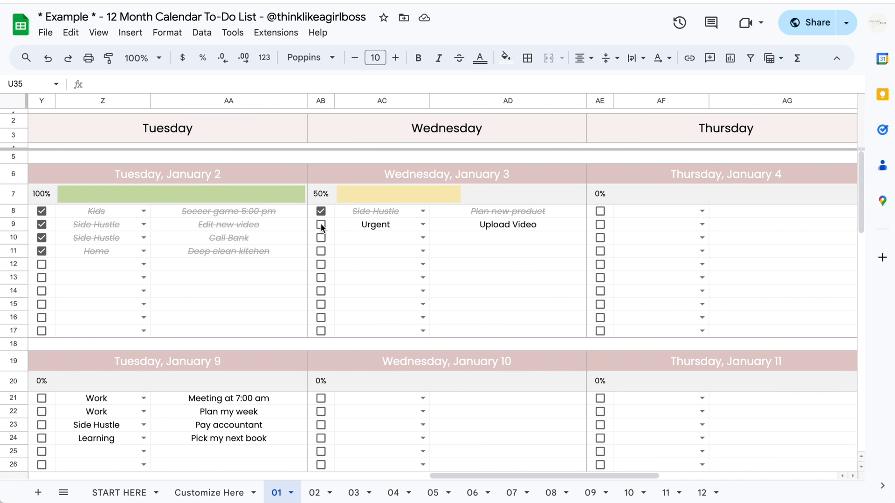
pyautogui.click(321, 224)
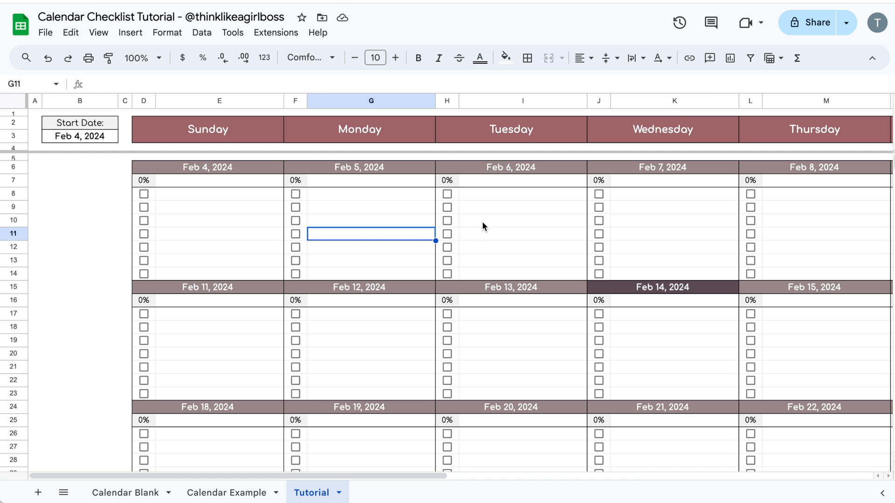
pyautogui.click(486, 233)
pyautogui.hscroll(4, 486, 233)
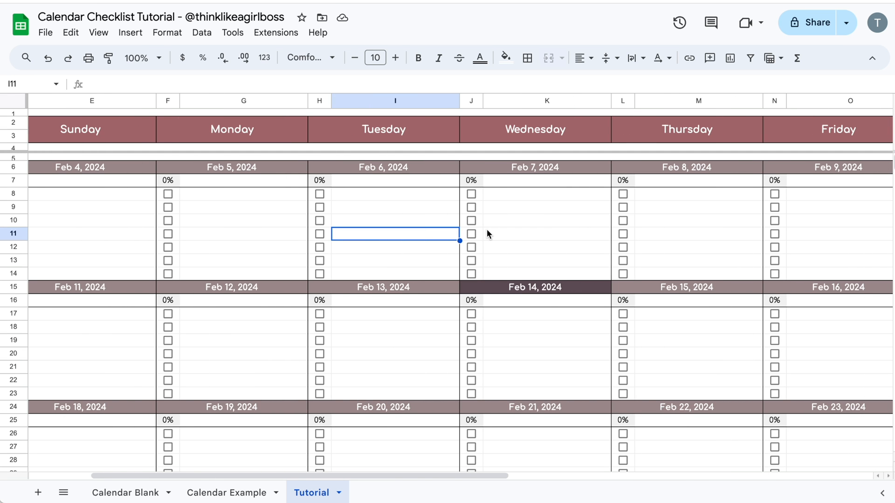
pyautogui.hscroll(-4, 486, 230)
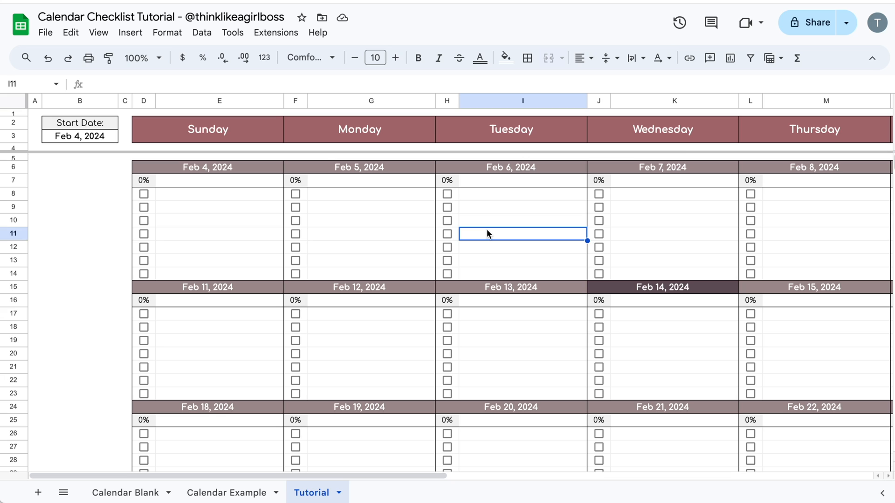